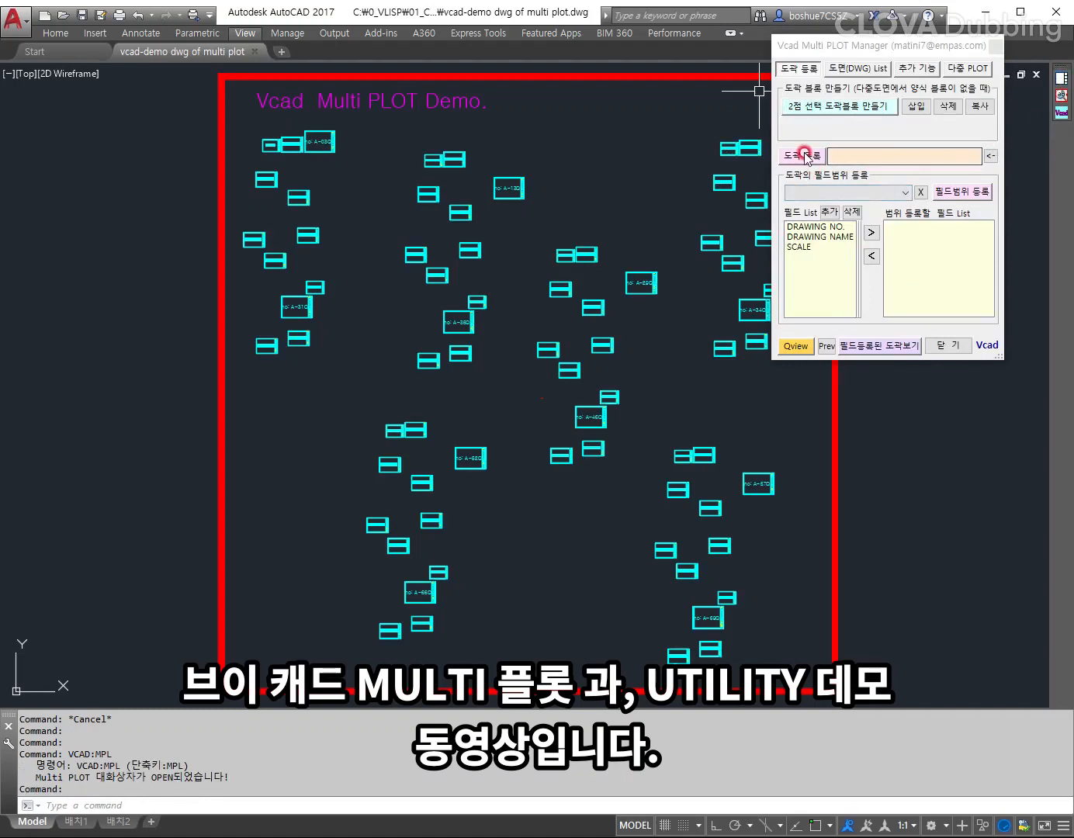
Step: Register the title block of one of the cyan drawing sheets as the plot frame
{"action": "left_click", "coordinate": [802, 156]}
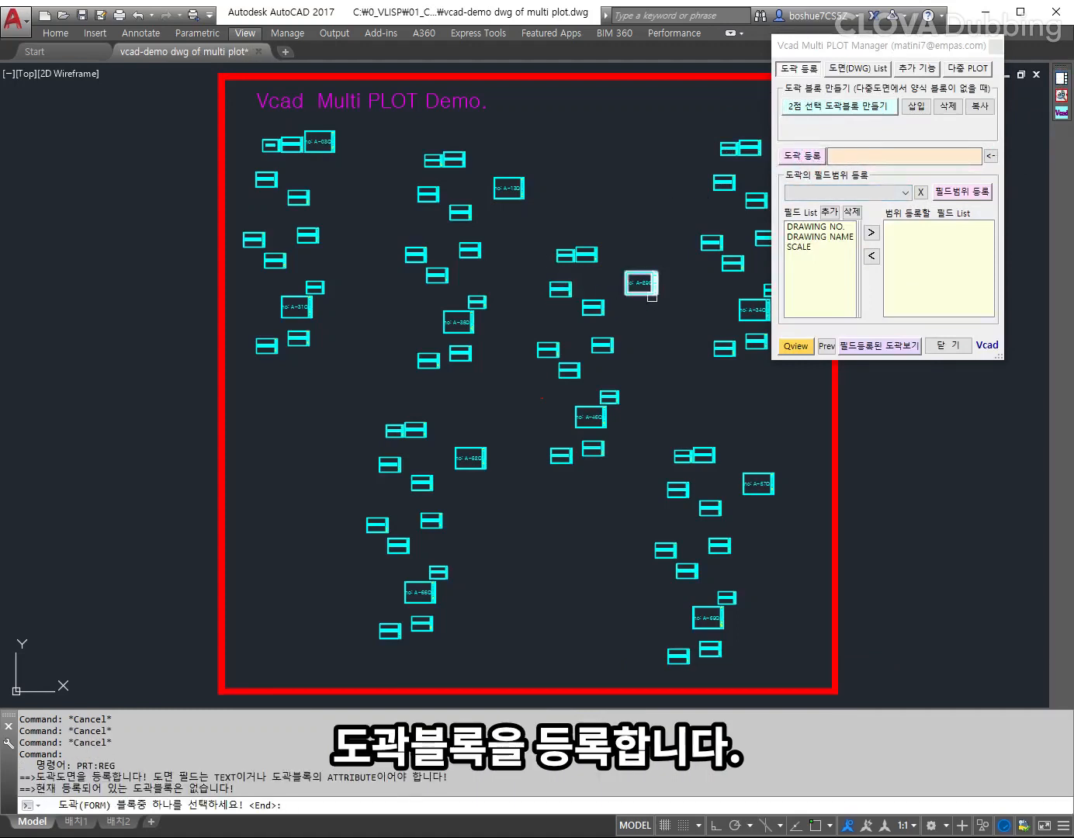
{"action": "key", "text": "Escape"}
{"action": "key", "text": "Return"}
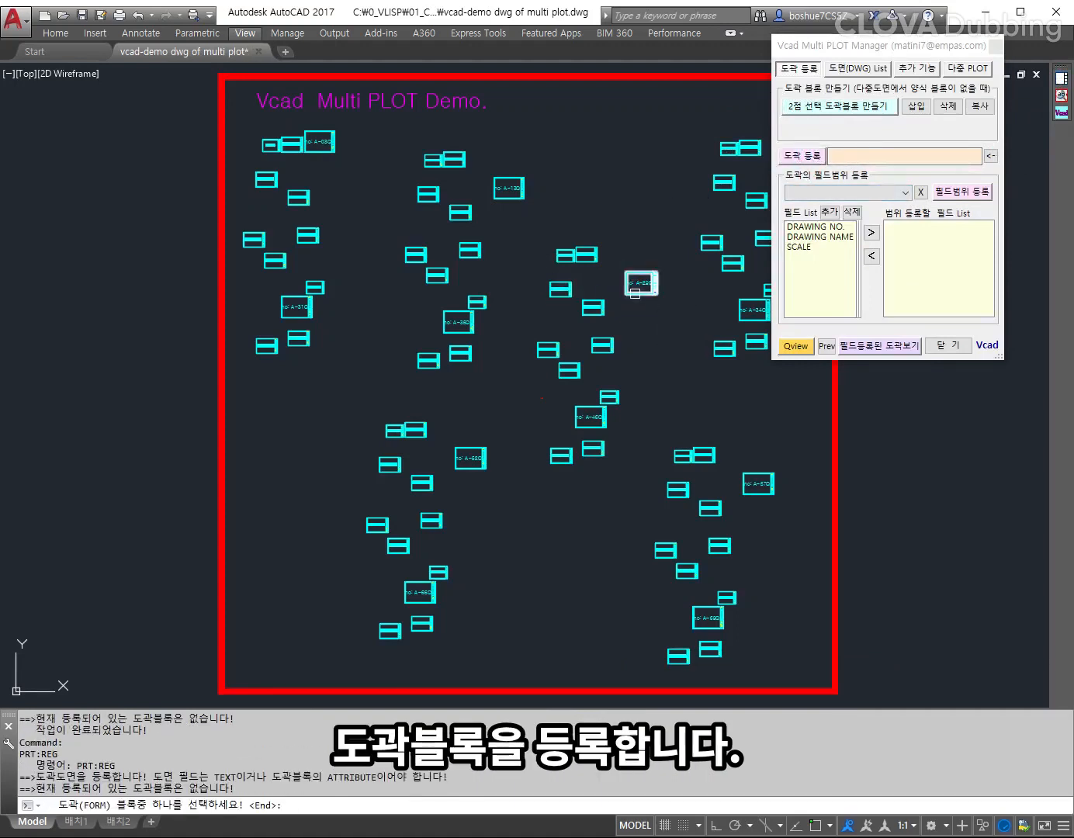
{"action": "left_click", "coordinate": [635, 293]}
{"action": "middle_click_drag", "start_coordinate": [598, 314], "coordinate": [511, 304]}
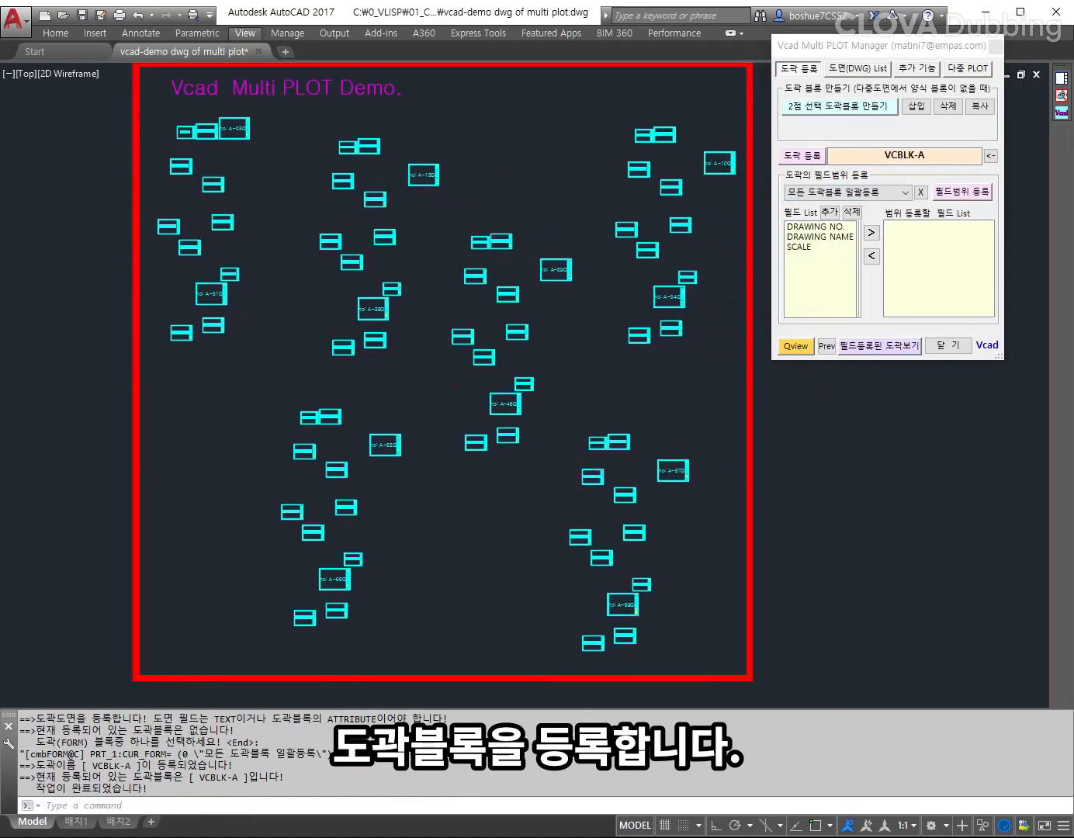
Step: Set the output format of the multi-plot to PDF
{"action": "left_click", "coordinate": [955, 80]}
{"action": "left_click", "coordinate": [959, 73]}
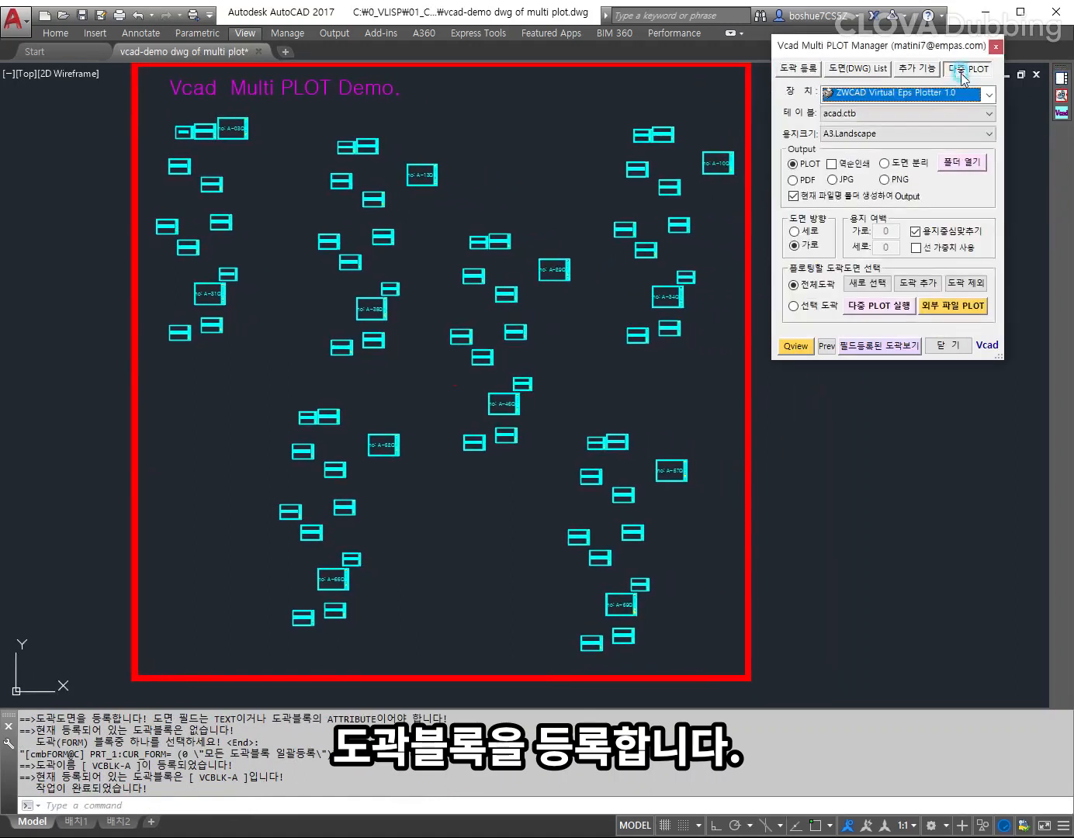
{"action": "left_click", "coordinate": [804, 181]}
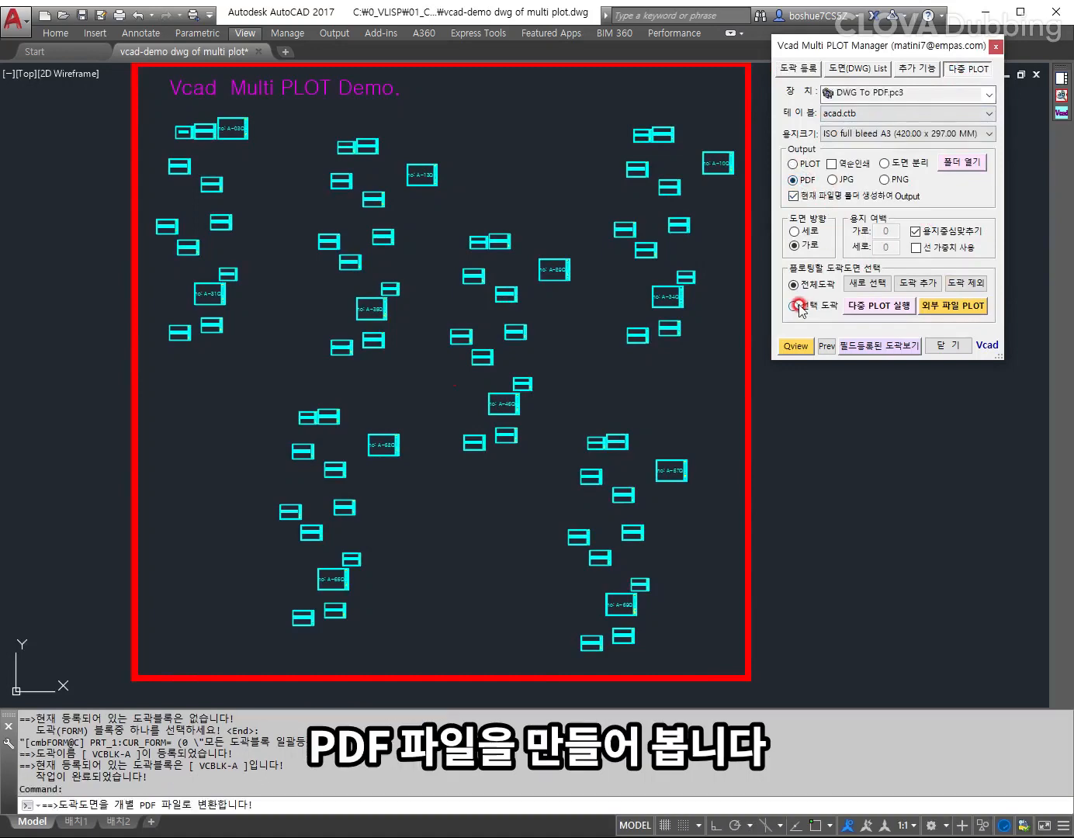
Step: Make a new plot selection of the three frames A-01, A-02 and A-03 below the demo title
{"action": "left_click", "coordinate": [863, 286]}
{"action": "left_click", "coordinate": [444, 347]}
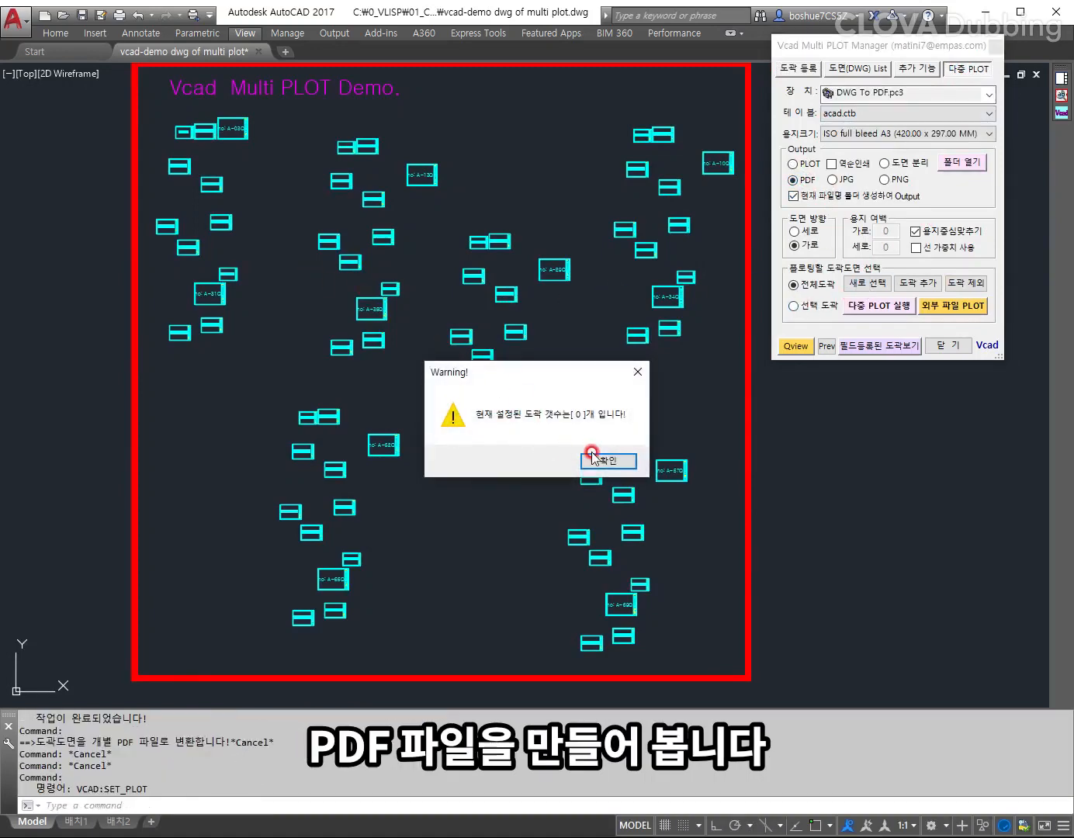
{"action": "left_click", "coordinate": [607, 459]}
{"action": "scroll", "coordinate": [232, 155], "scroll_direction": "up", "scroll_amount": 6}
{"action": "left_click", "coordinate": [356, 255]}
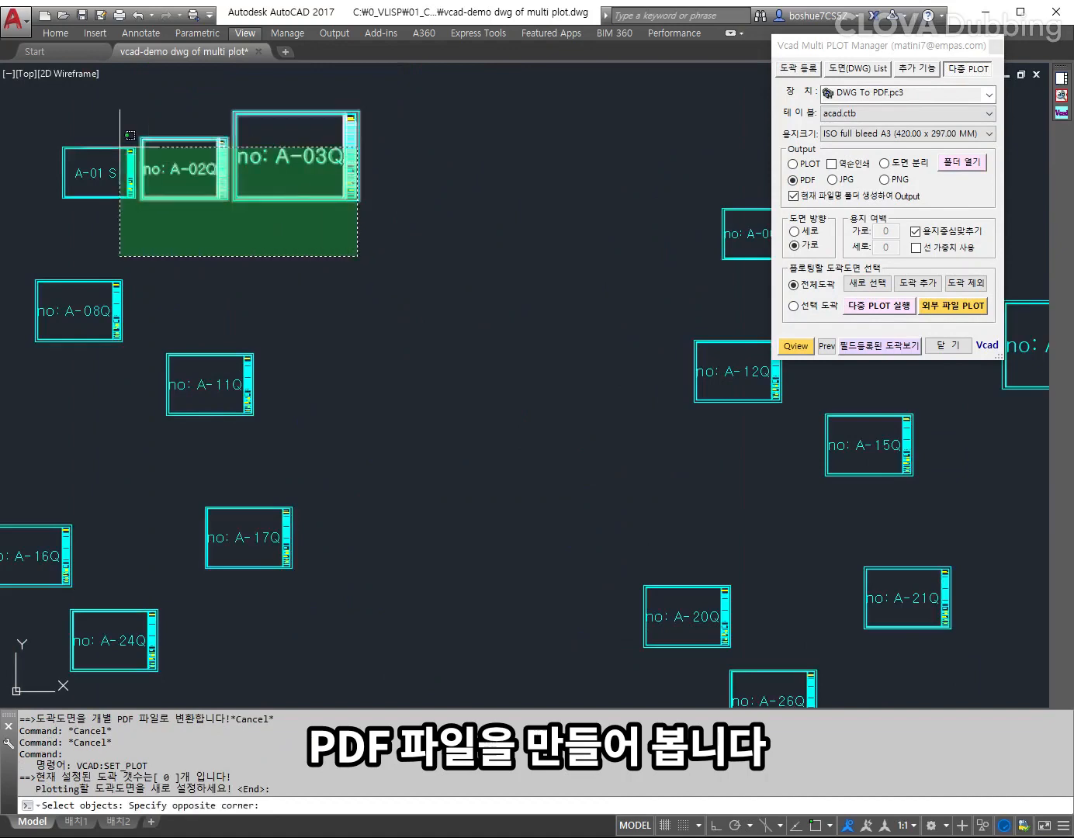
{"action": "left_click", "coordinate": [120, 147]}
{"action": "key", "text": "Return"}
Step: Run the multi-plot for the selected frames and confirm saving them as PDF files
{"action": "mouse_move", "coordinate": [307, 212]}
{"action": "middle_mouse_down"}
{"action": "mouse_move", "coordinate": [319, 232]}
{"action": "mouse_move", "coordinate": [387, 244]}
{"action": "mouse_move", "coordinate": [424, 291]}
{"action": "middle_mouse_up"}
{"action": "scroll", "coordinate": [423, 285], "scroll_direction": "down", "scroll_amount": 2}
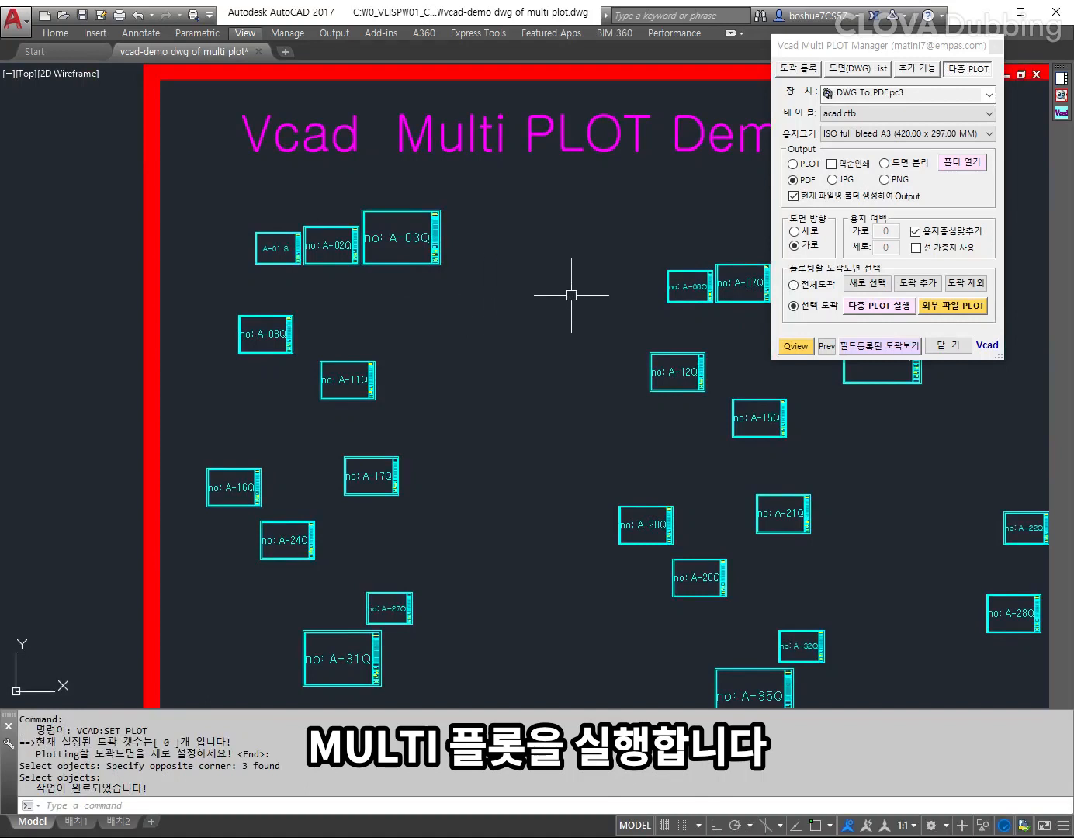
{"action": "middle_click_drag", "start_coordinate": [535, 275], "coordinate": [552, 294]}
{"action": "left_click", "coordinate": [893, 150]}
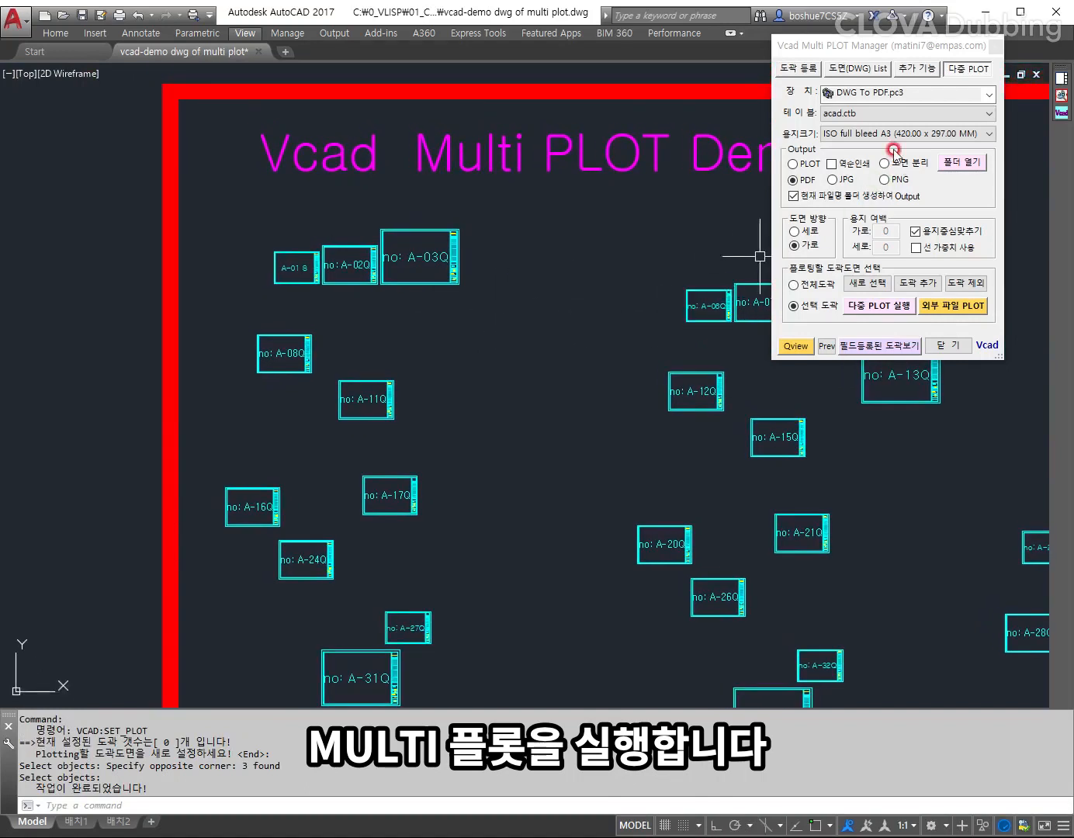
{"action": "left_click", "coordinate": [897, 306]}
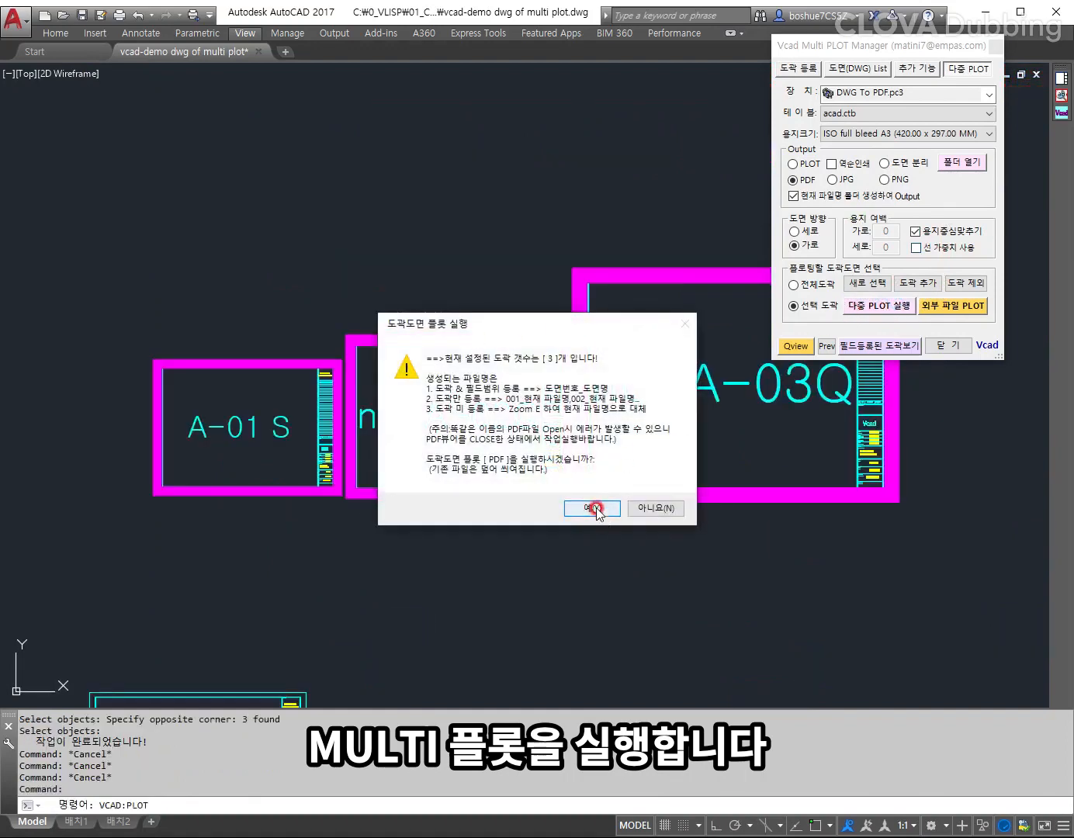
{"action": "left_click", "coordinate": [603, 506]}
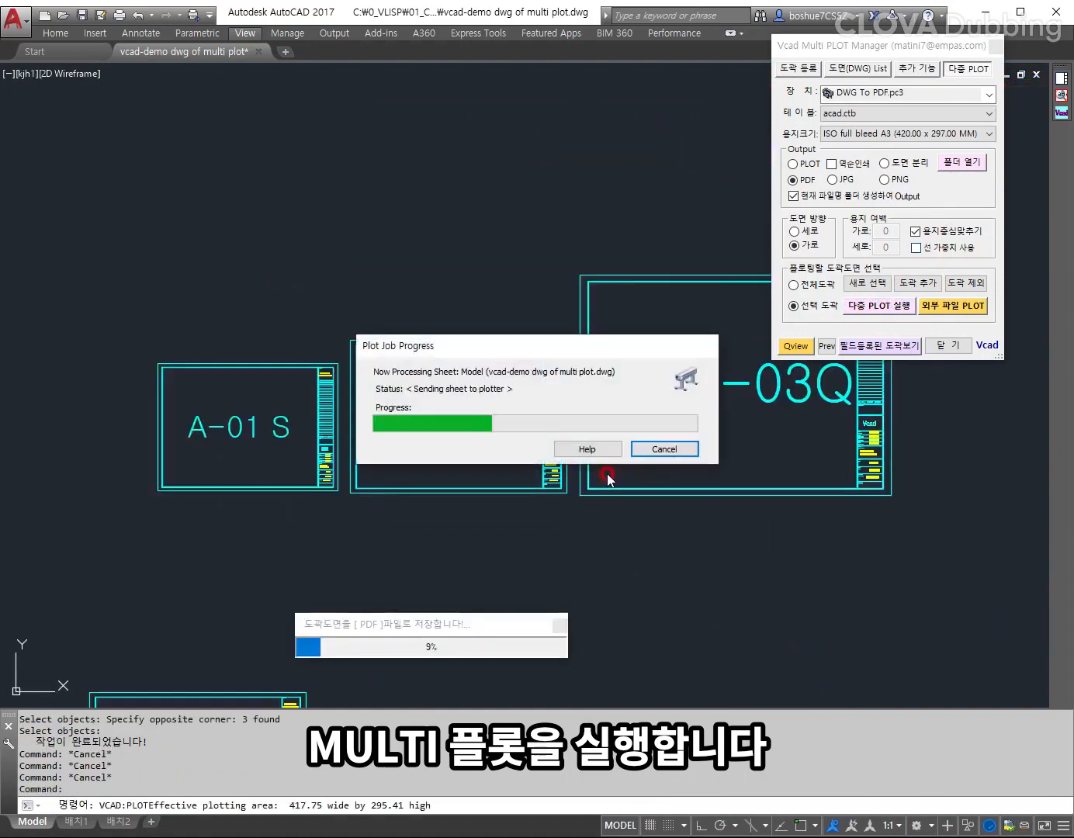
{"action": "left_click", "coordinate": [643, 448]}
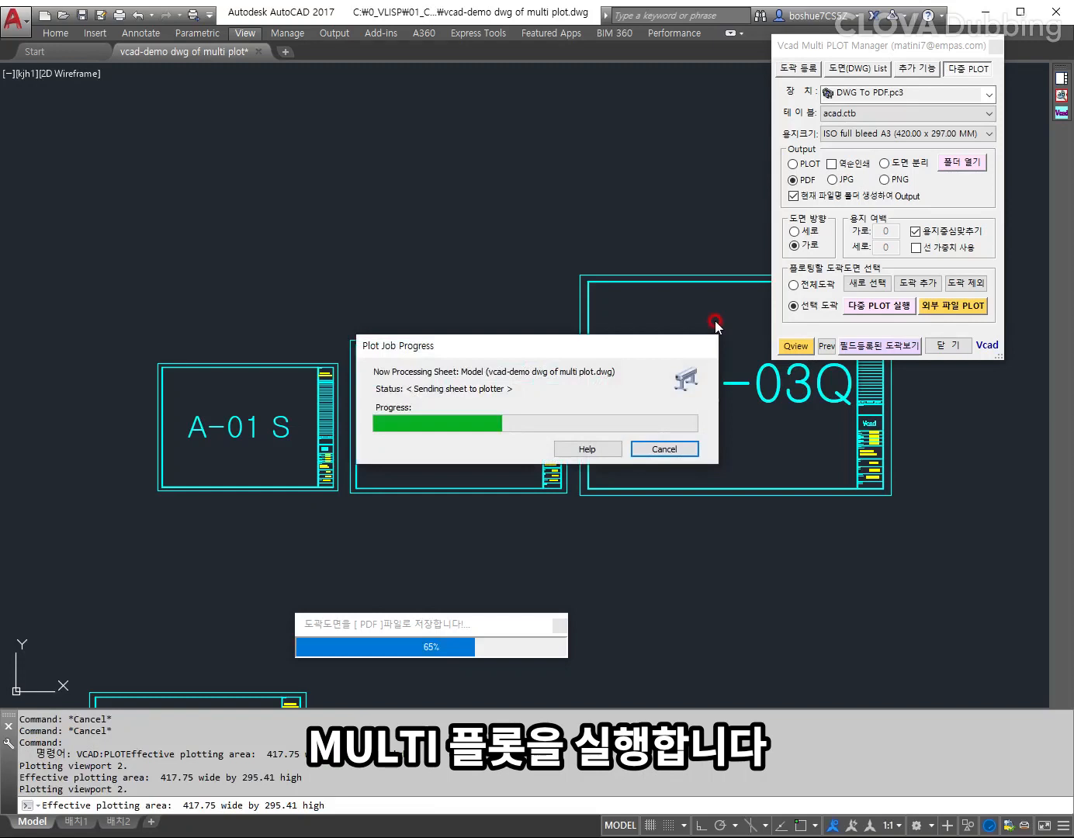
{"action": "left_click", "coordinate": [583, 450]}
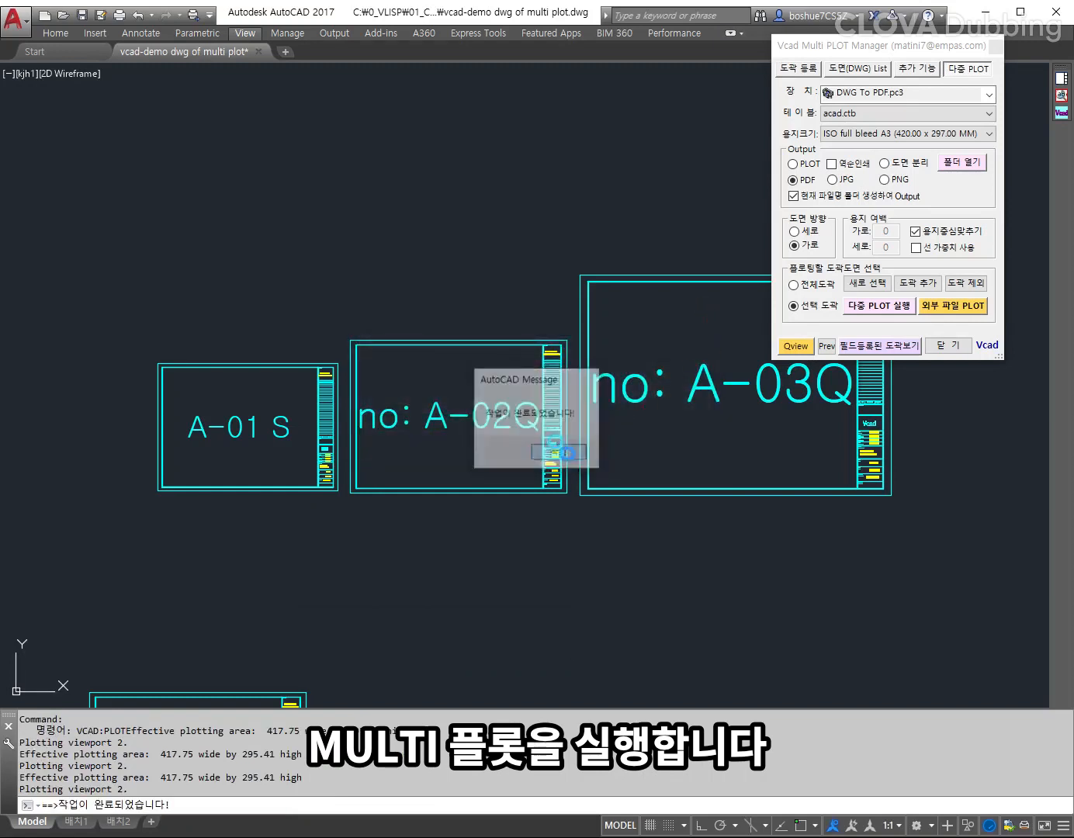
Step: Open the PDF output folder and create a new subfolder in it
{"action": "middle_click_drag", "start_coordinate": [511, 412], "coordinate": [508, 325]}
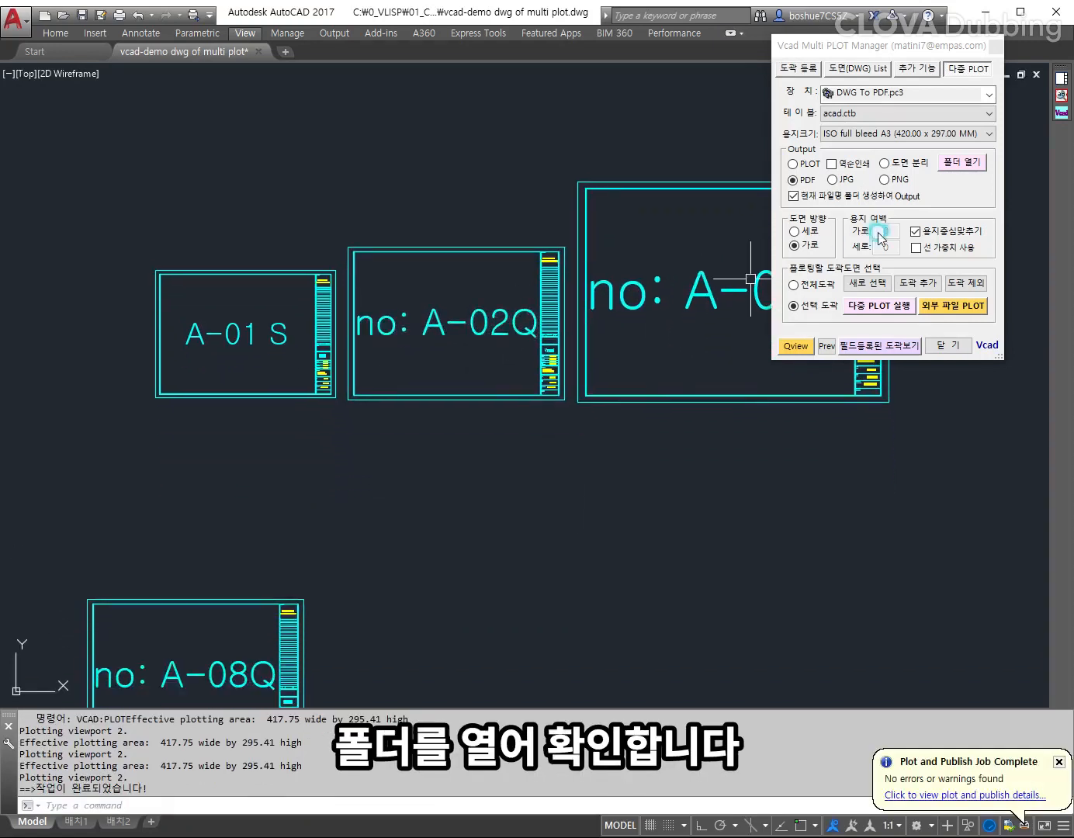
{"action": "left_click", "coordinate": [963, 164]}
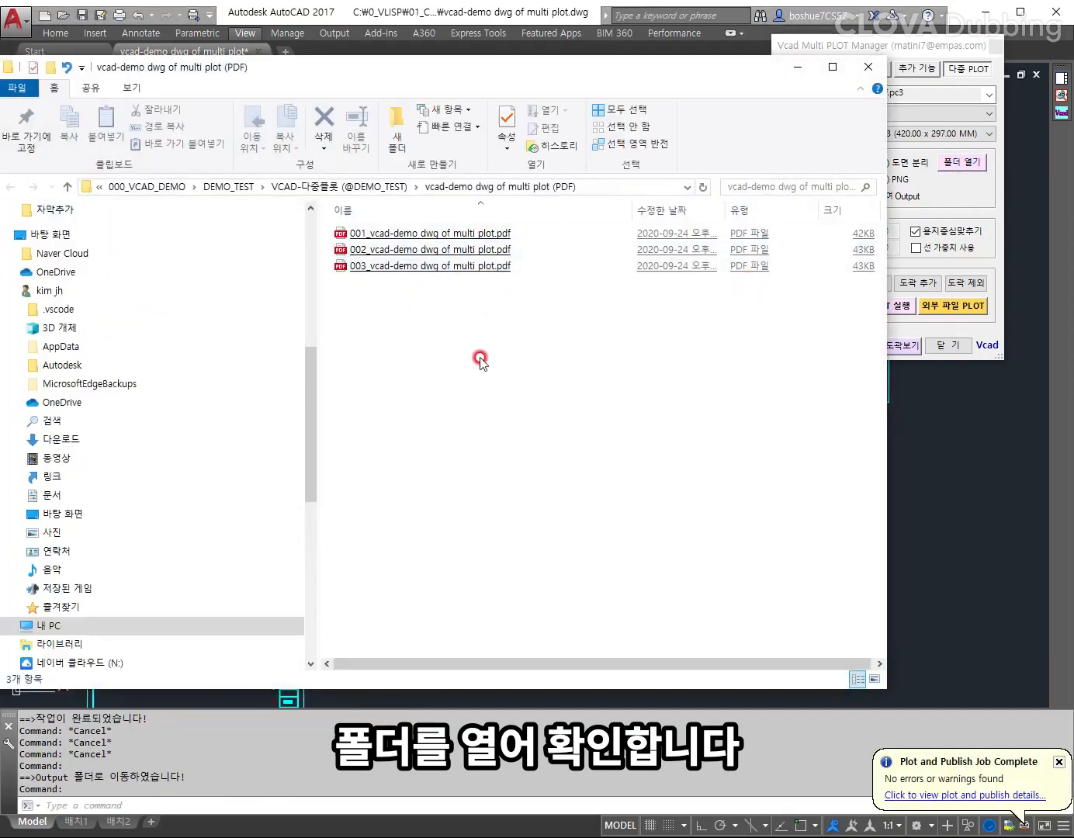
{"action": "right_click", "coordinate": [488, 305]}
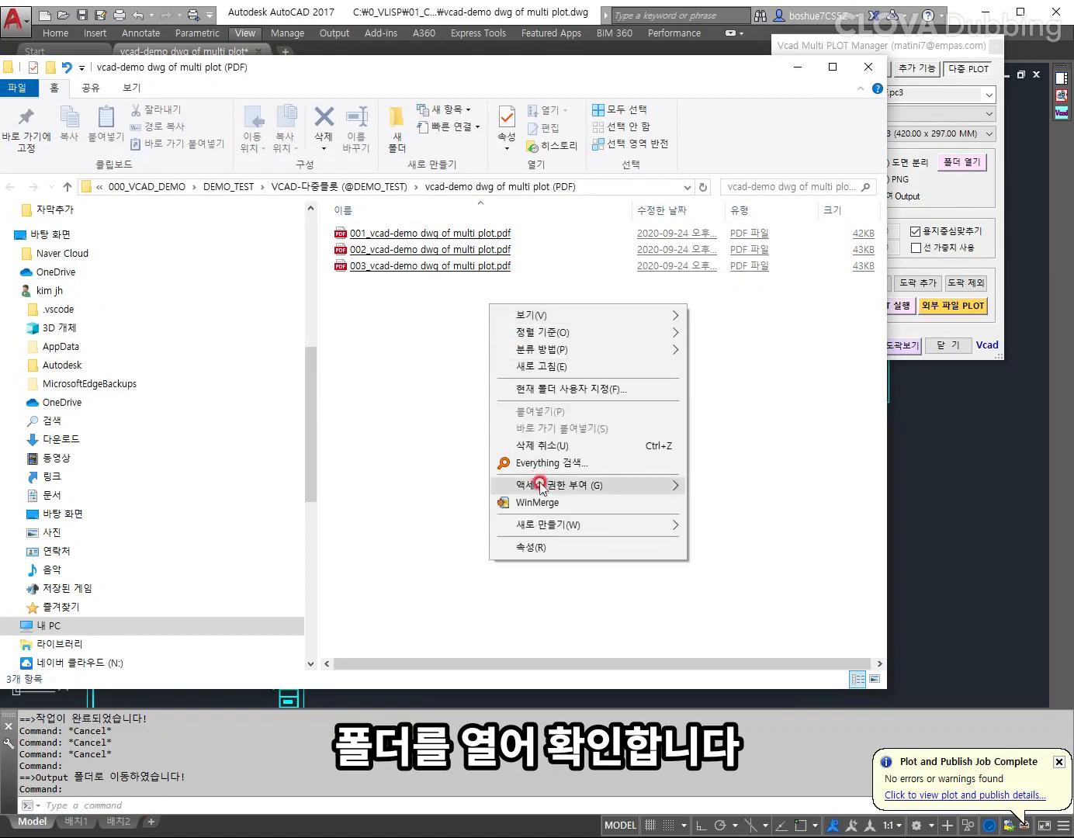
{"action": "mouse_move", "coordinate": [655, 525]}
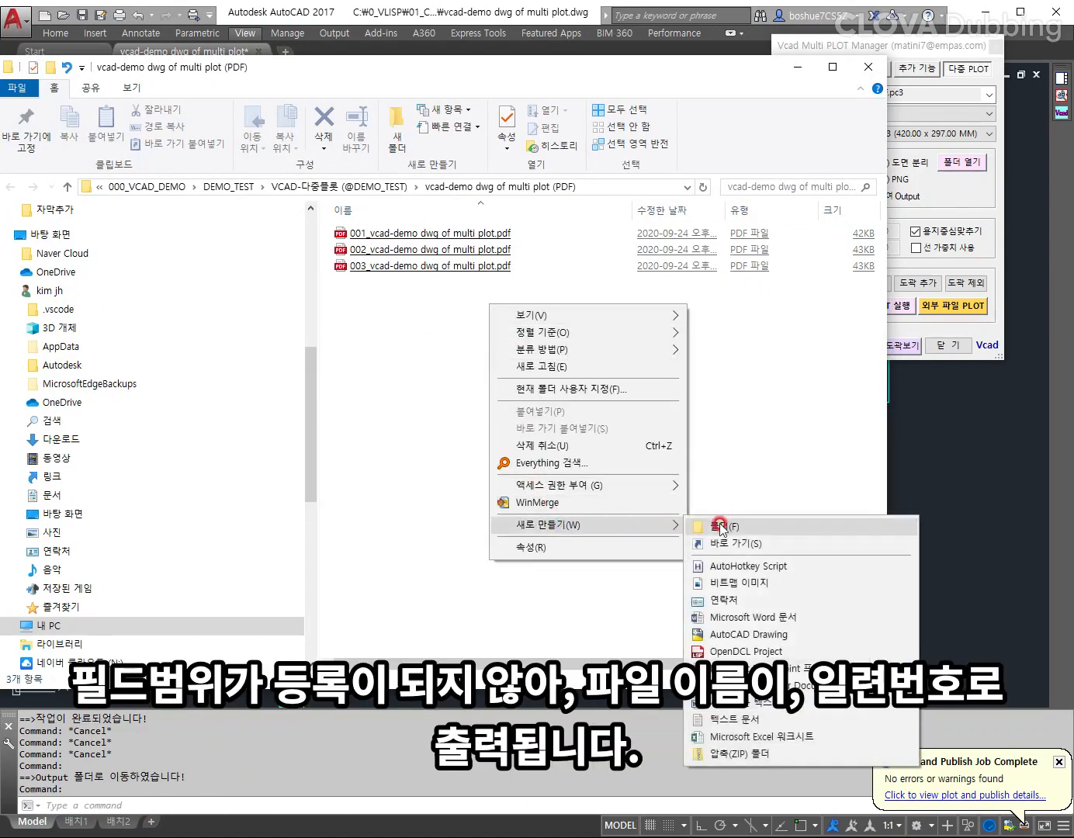
{"action": "left_click", "coordinate": [720, 522]}
{"action": "left_click", "coordinate": [440, 307]}
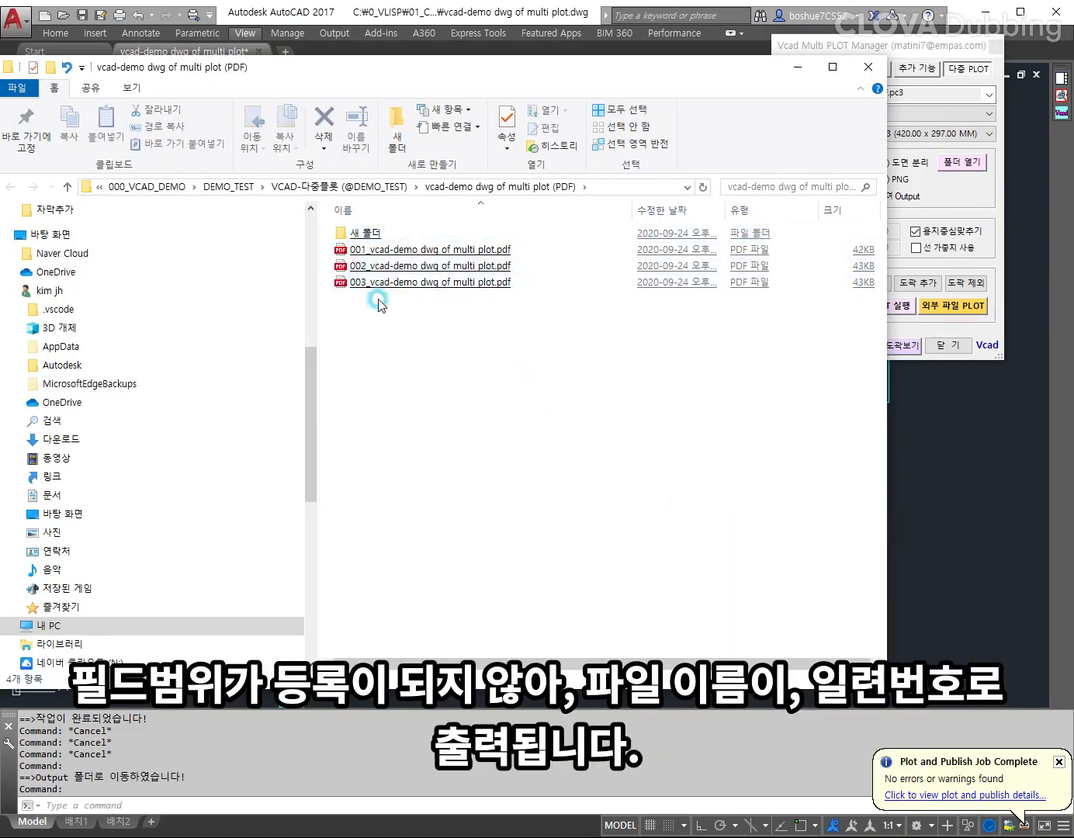
Step: Move the three plotted PDF files into the new subfolder and close the folder window
{"action": "left_click_drag", "start_coordinate": [388, 301], "coordinate": [345, 247]}
{"action": "left_click_drag", "start_coordinate": [371, 273], "coordinate": [353, 235]}
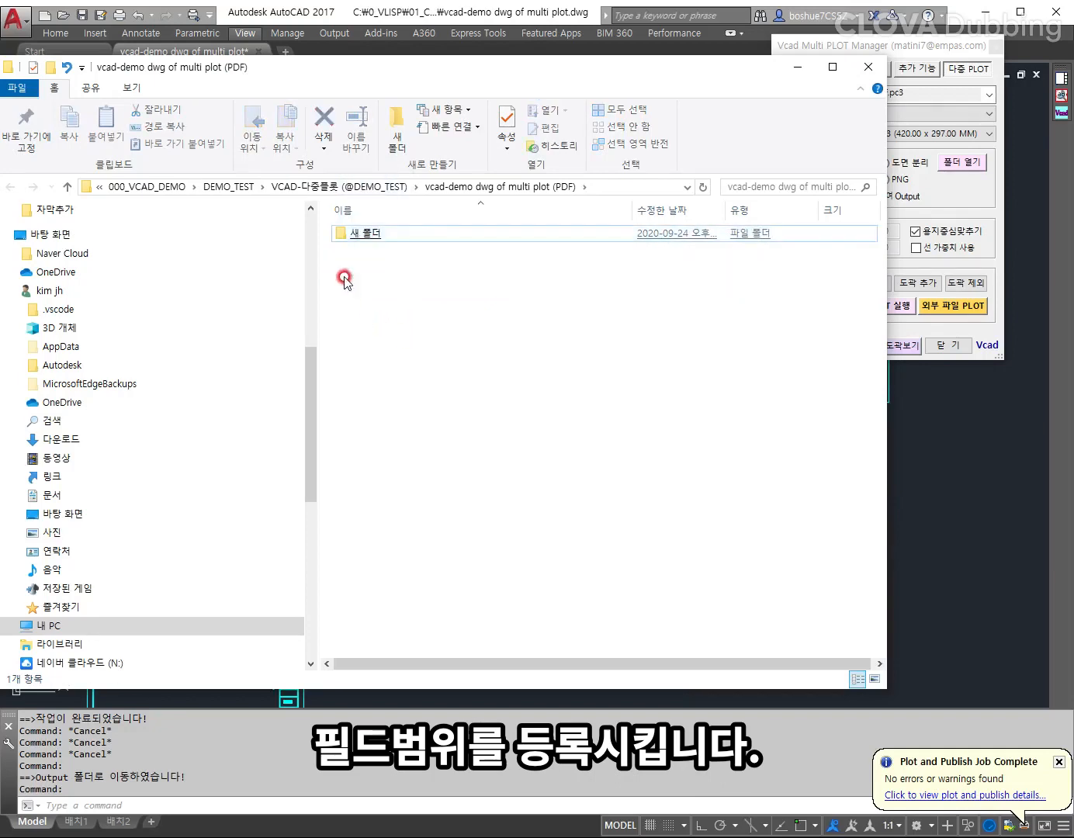
{"action": "left_click", "coordinate": [867, 68]}
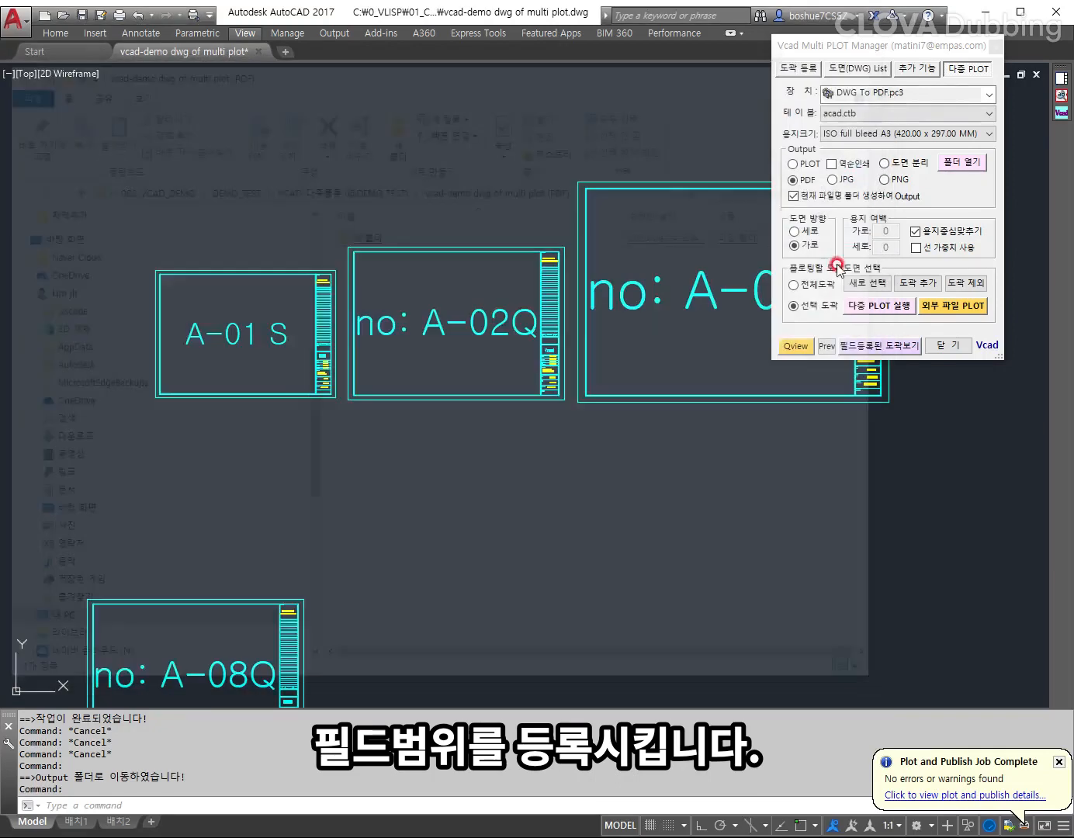
Step: Add the fields DRAWING NO. and DRAWING NAME to the list of fields for range registration
{"action": "scroll", "coordinate": [605, 437], "scroll_direction": "down", "scroll_amount": 2}
{"action": "middle_click_drag", "start_coordinate": [605, 438], "coordinate": [600, 382]}
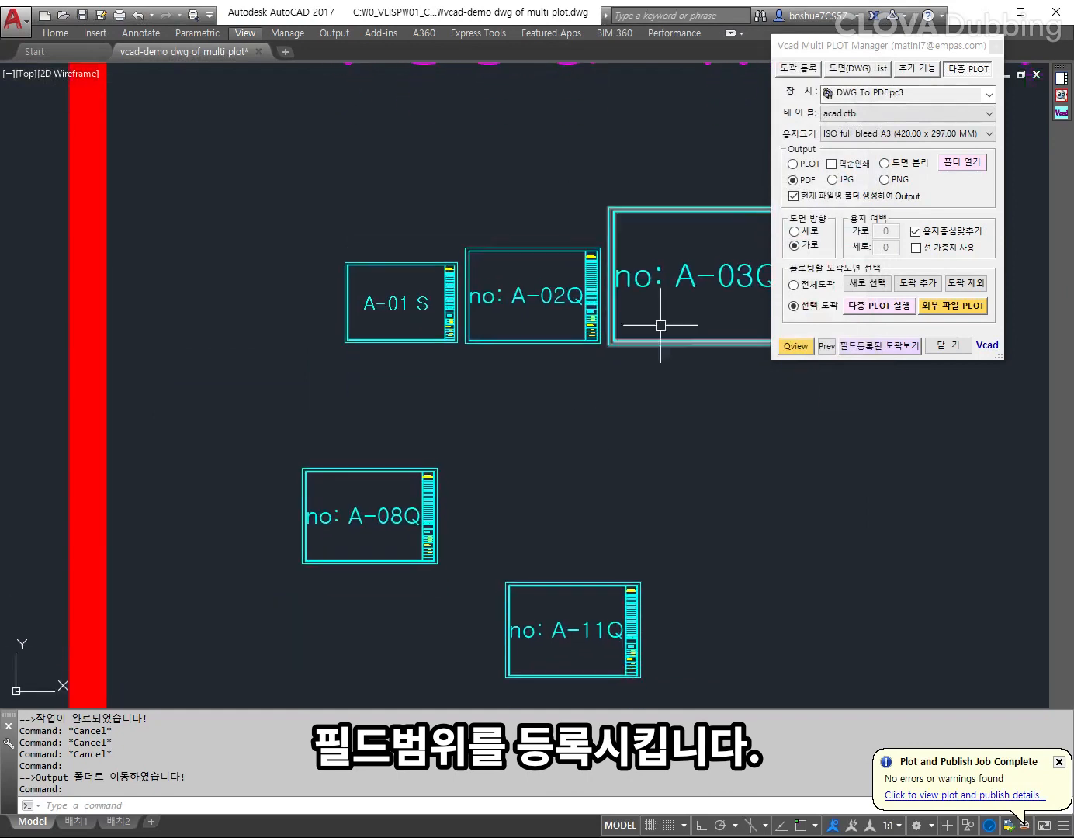
{"action": "left_click", "coordinate": [800, 67]}
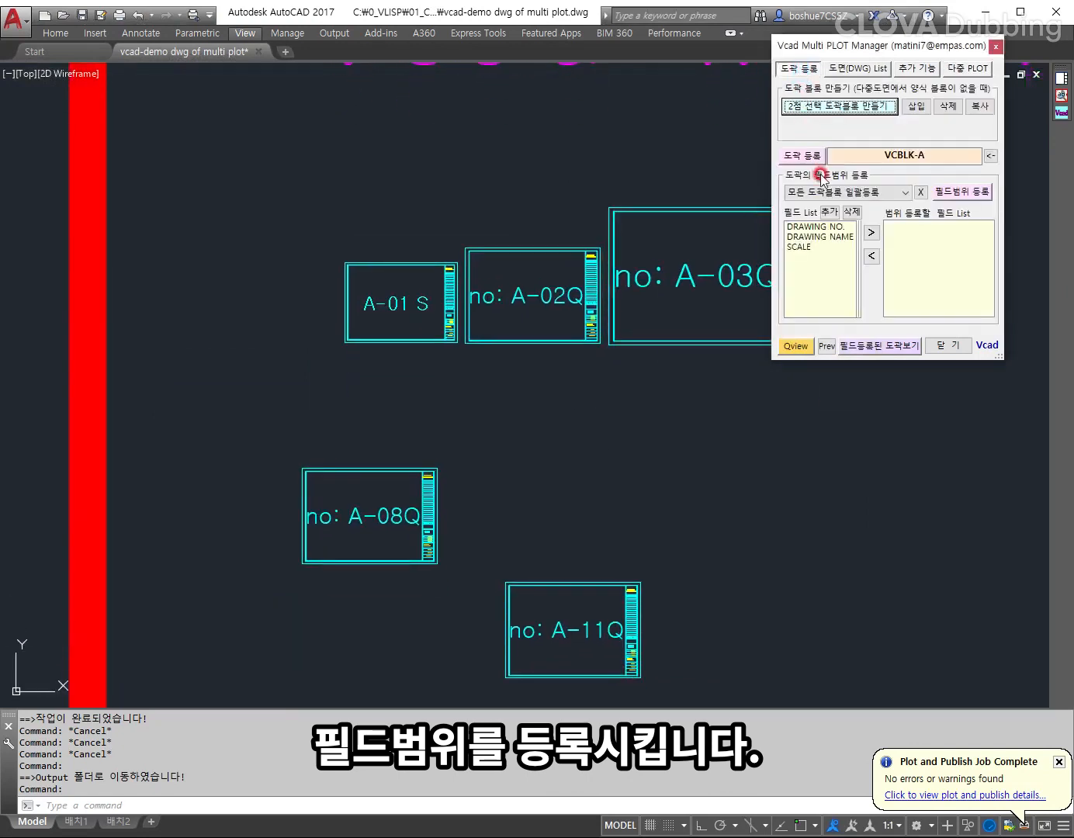
{"action": "left_click", "coordinate": [819, 239]}
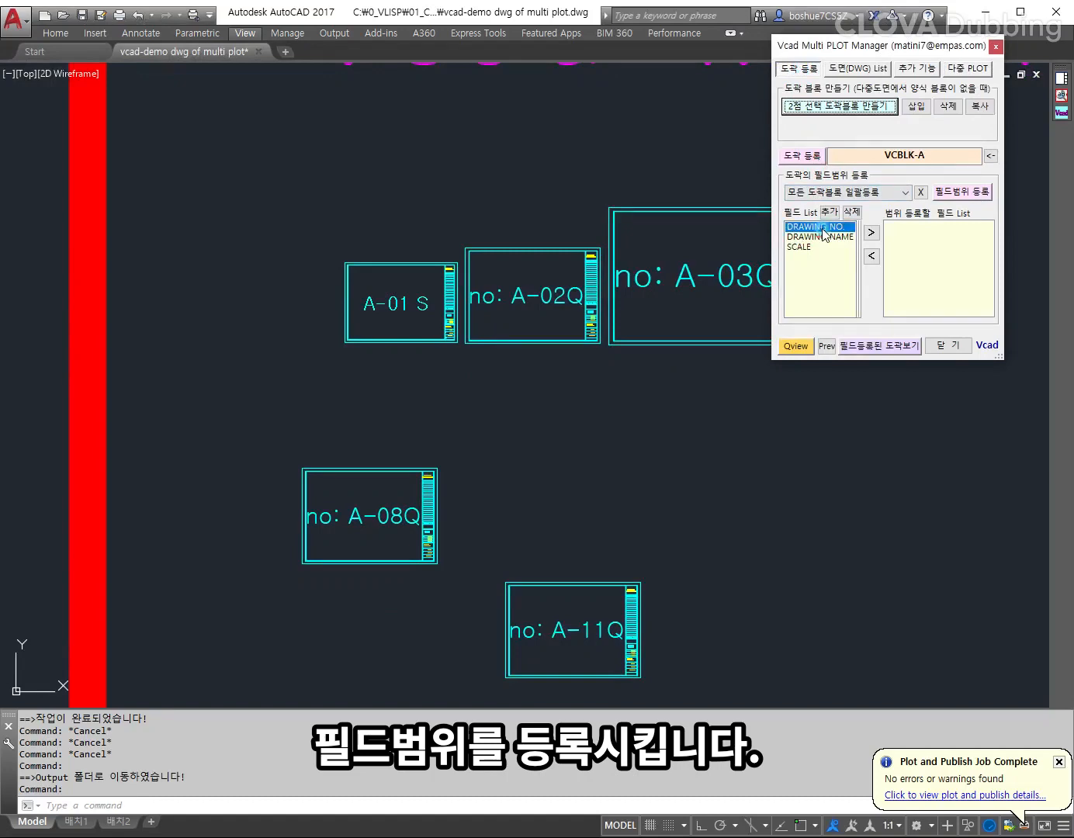
{"action": "left_click_drag", "start_coordinate": [822, 230], "coordinate": [824, 235]}
{"action": "left_click", "coordinate": [871, 233]}
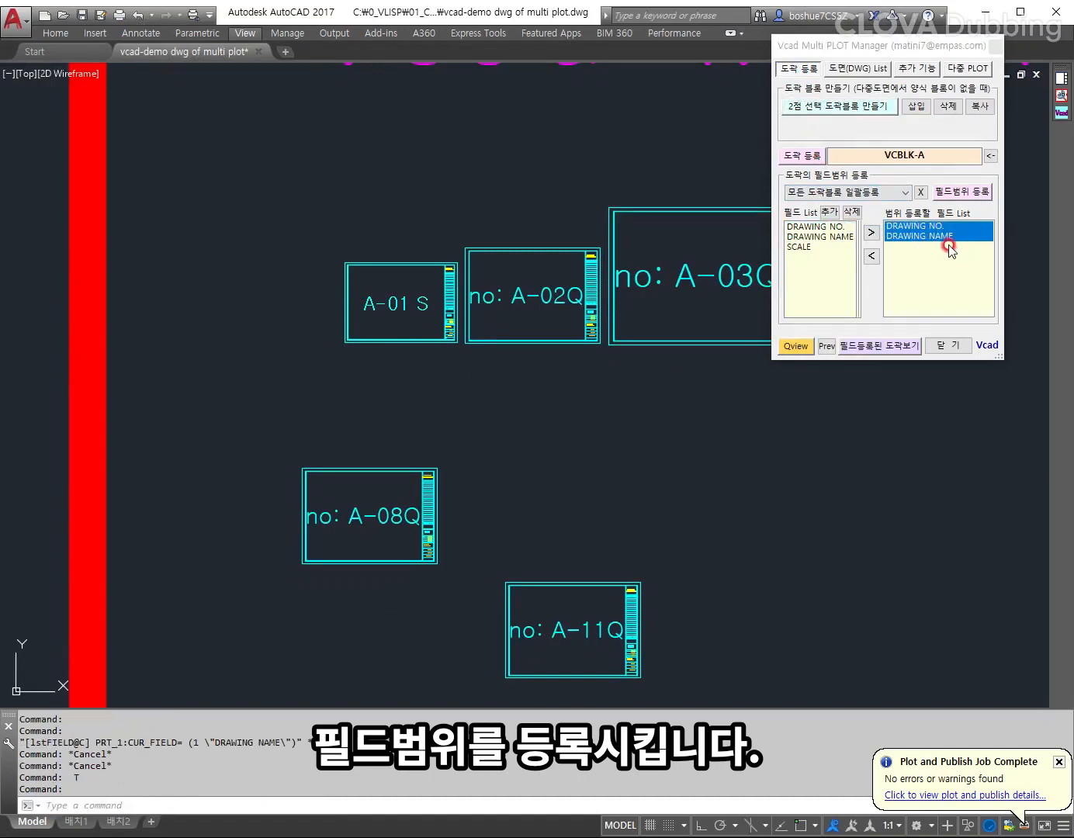
Step: Start the field range registration and define the DRAWING NO. range as a rectangle around the large No:blkA-1 text
{"action": "left_click", "coordinate": [962, 192]}
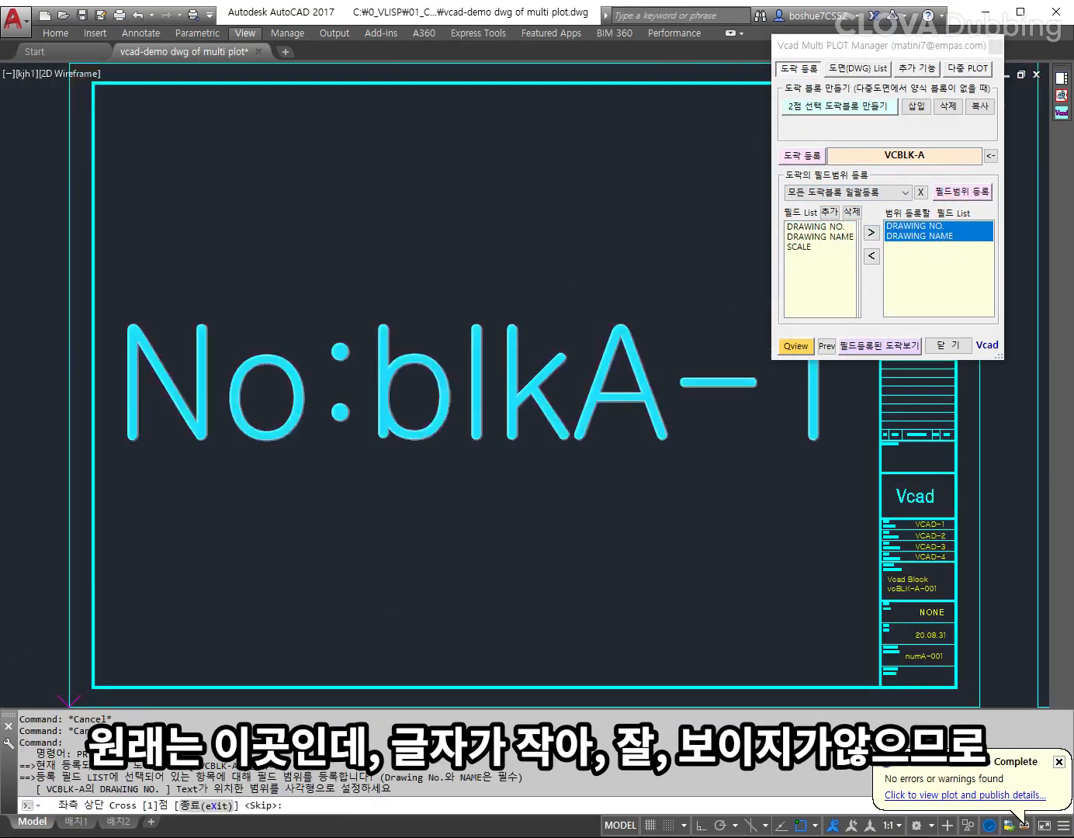
{"action": "scroll", "coordinate": [68, 699], "scroll_direction": "down", "scroll_amount": 2}
{"action": "scroll", "coordinate": [543, 449], "scroll_direction": "up", "scroll_amount": 8}
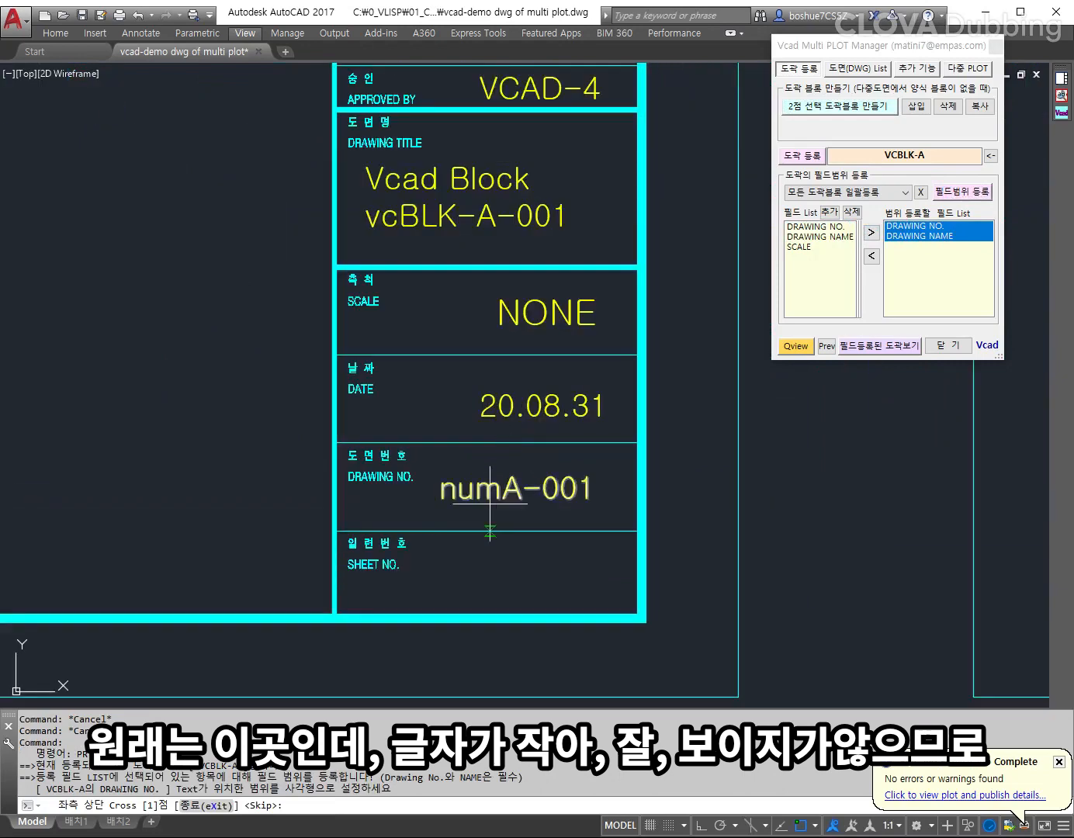
{"action": "scroll", "coordinate": [487, 443], "scroll_direction": "down", "scroll_amount": 4}
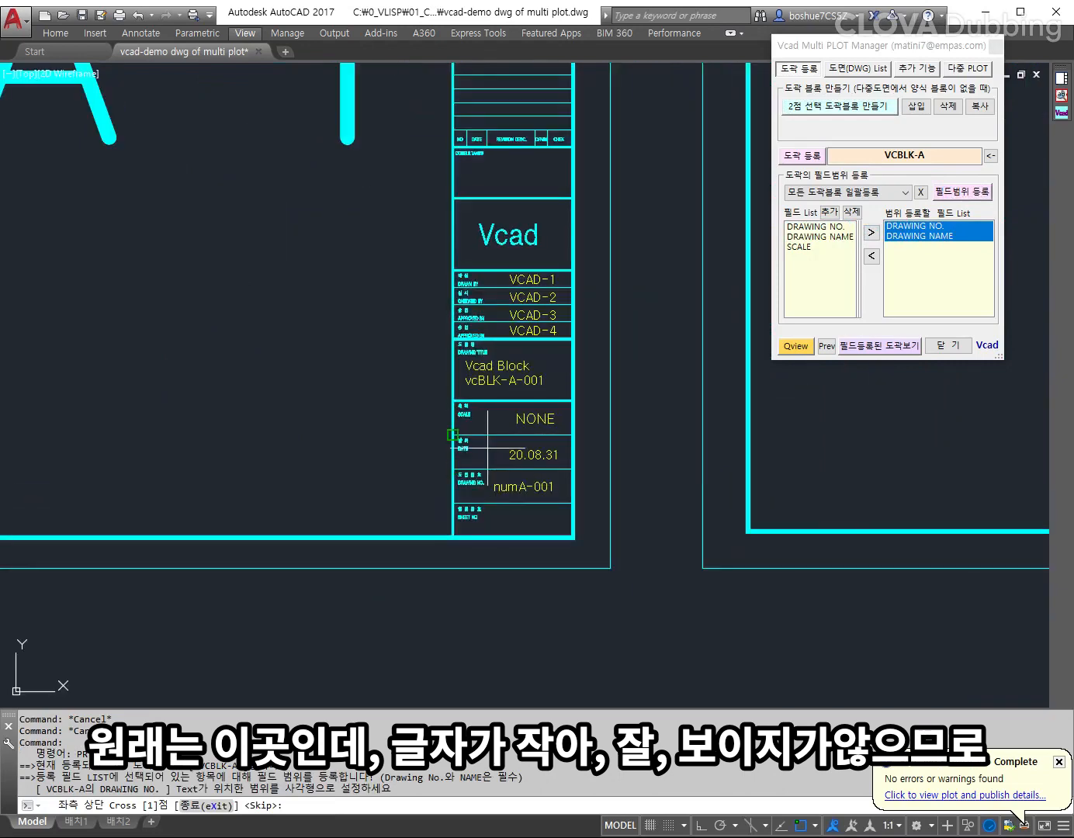
{"action": "scroll", "coordinate": [349, 345], "scroll_direction": "down", "scroll_amount": 4}
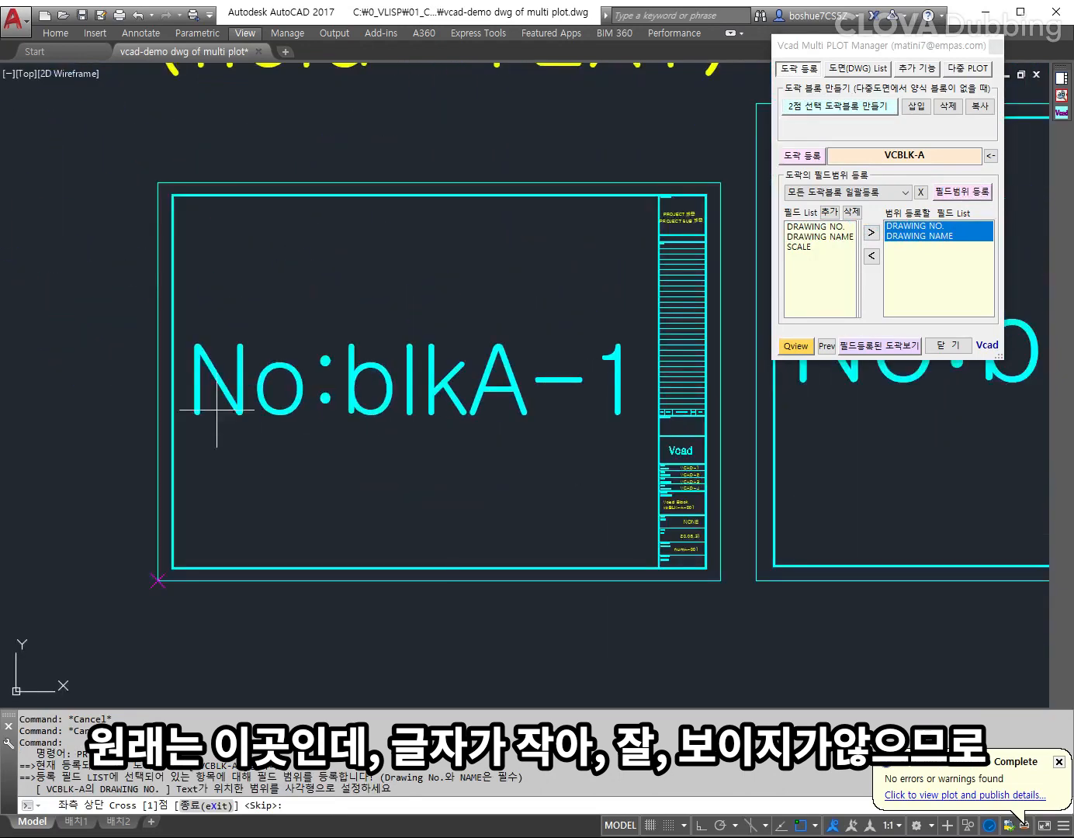
{"action": "left_click", "coordinate": [173, 330]}
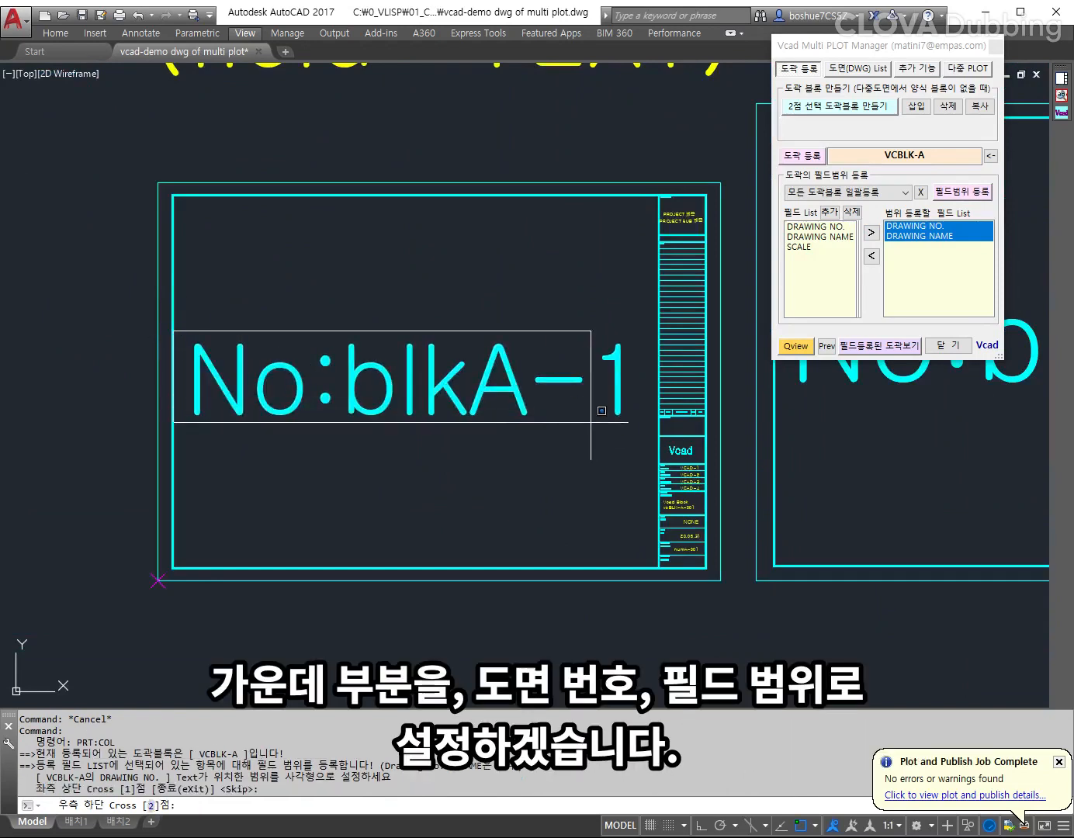
{"action": "left_click", "coordinate": [654, 428]}
Step: Define the DRAWING NAME range as a rectangle around the two-line text in the title block's DRAWING TITLE cell
{"action": "scroll", "coordinate": [666, 466], "scroll_direction": "up", "scroll_amount": 5}
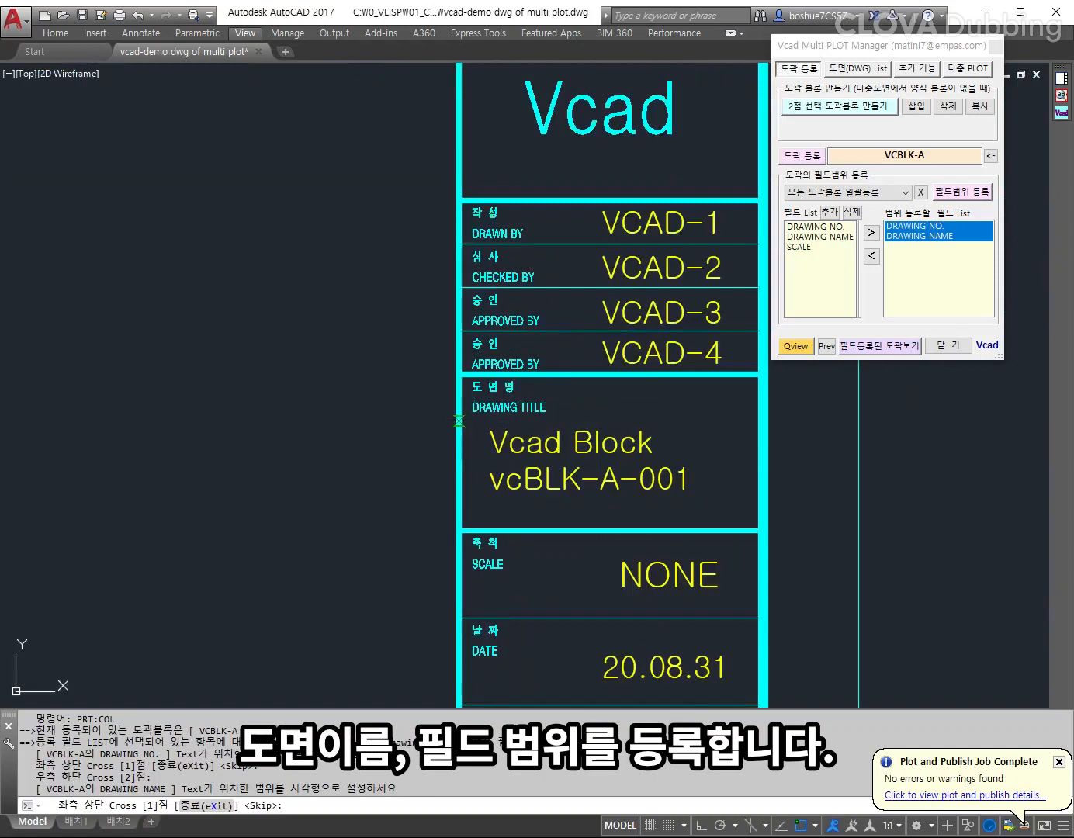
{"action": "left_click", "coordinate": [459, 419]}
{"action": "left_click", "coordinate": [767, 506]}
{"action": "scroll", "coordinate": [746, 509], "scroll_direction": "down", "scroll_amount": 8}
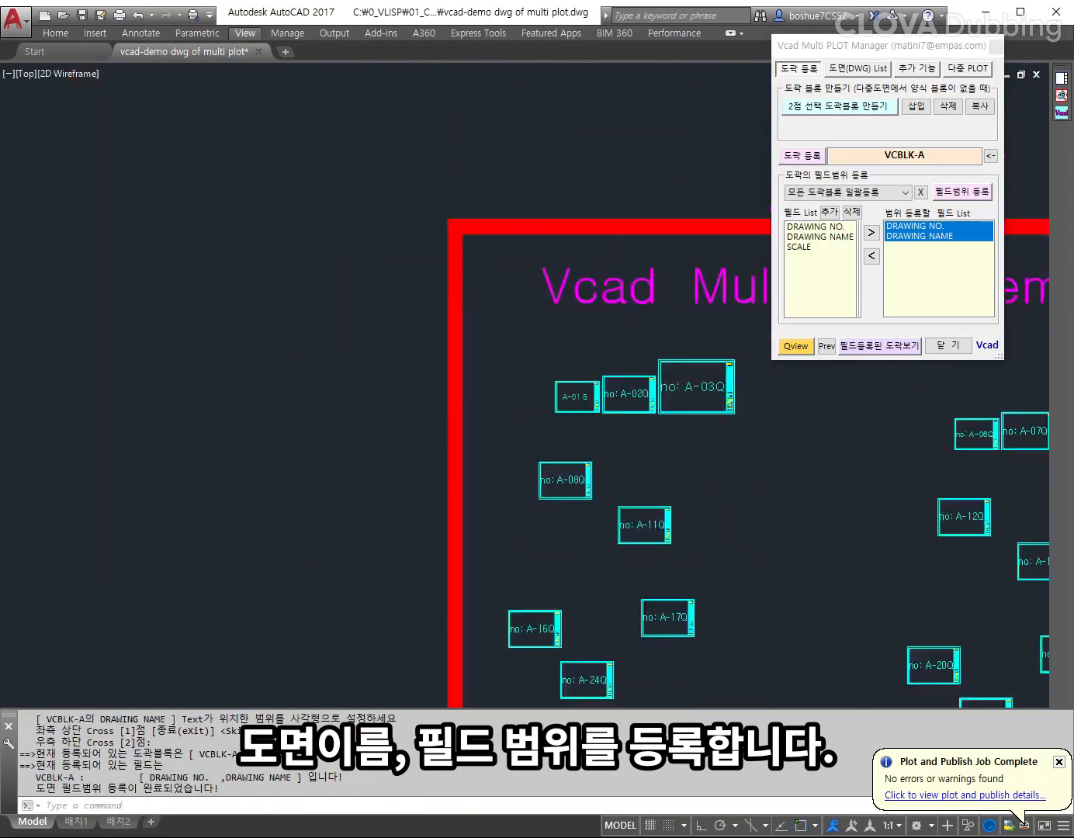
Step: Display the frames with registered field ranges across the drawing, check them and end the display
{"action": "scroll", "coordinate": [772, 525], "scroll_direction": "down", "scroll_amount": 5}
{"action": "middle_click_drag", "start_coordinate": [776, 533], "coordinate": [584, 371]}
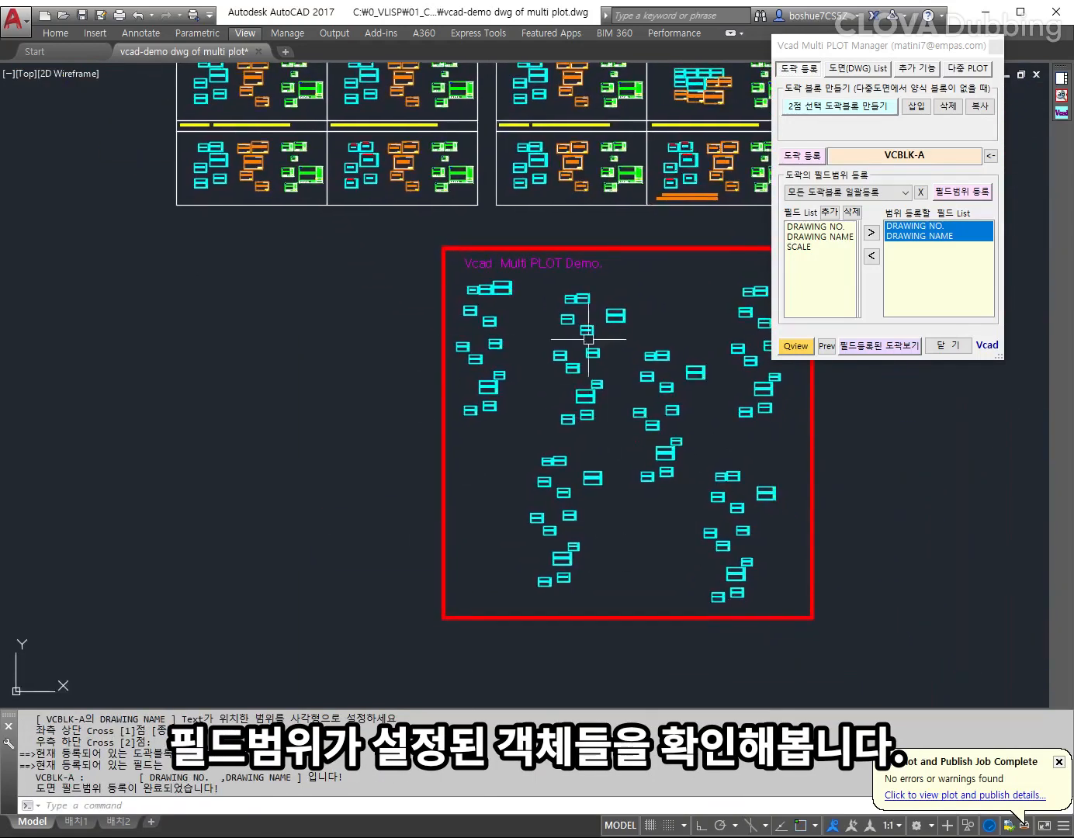
{"action": "mouse_move", "coordinate": [657, 451]}
{"action": "middle_mouse_down"}
{"action": "mouse_move", "coordinate": [462, 450]}
{"action": "mouse_move", "coordinate": [525, 444]}
{"action": "middle_mouse_up"}
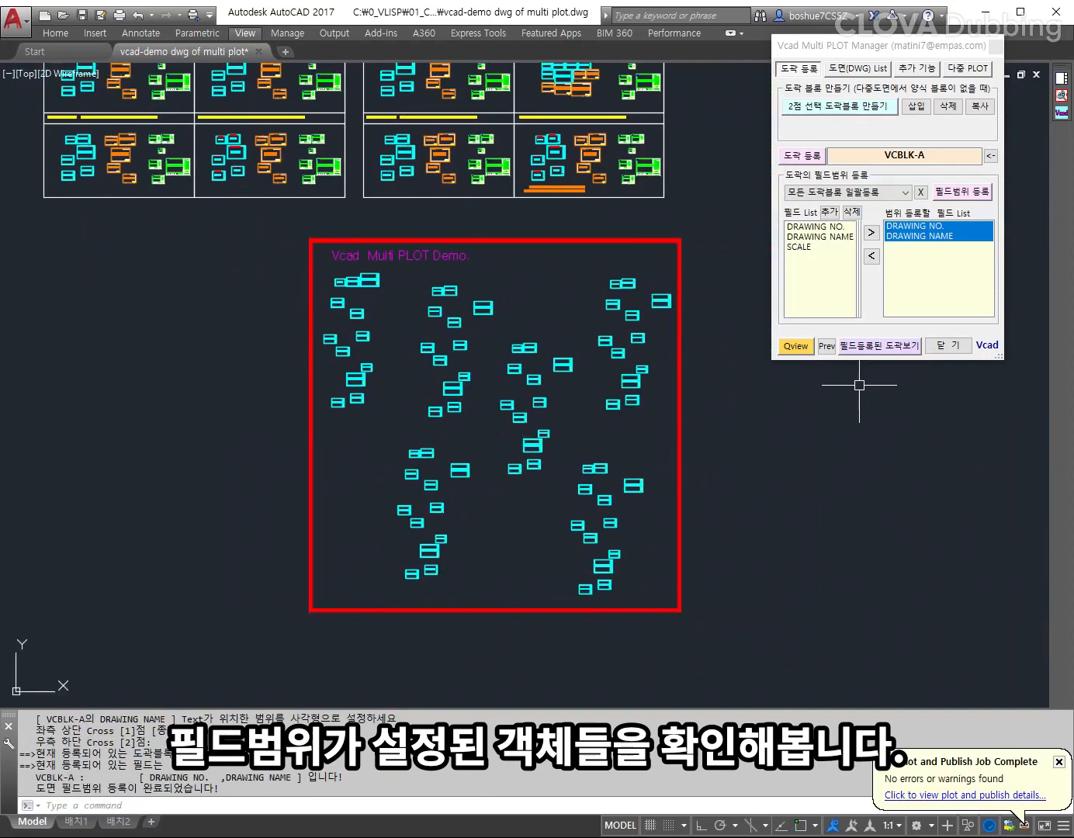
{"action": "left_click", "coordinate": [881, 345]}
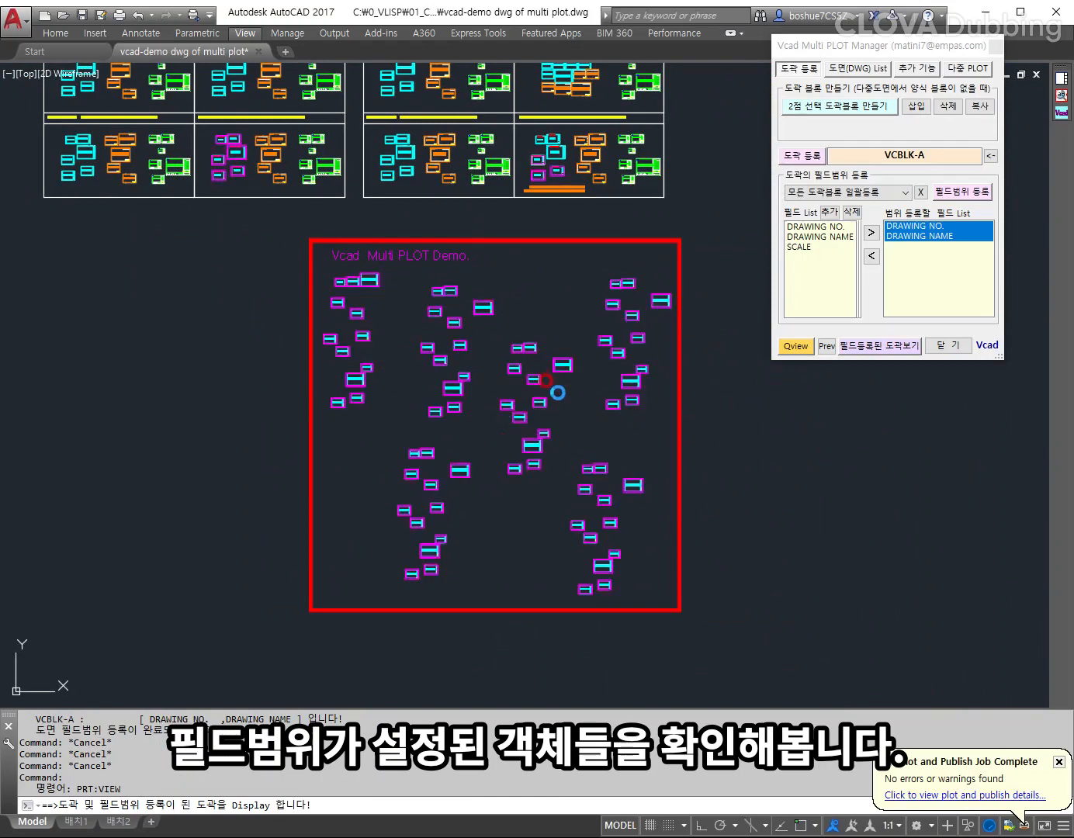
{"action": "middle_click_drag", "start_coordinate": [616, 364], "coordinate": [627, 456]}
{"action": "key", "text": "Return"}
{"action": "mouse_move", "coordinate": [684, 429]}
{"action": "middle_mouse_down"}
{"action": "mouse_move", "coordinate": [700, 344]}
{"action": "mouse_move", "coordinate": [706, 352]}
{"action": "middle_mouse_up"}
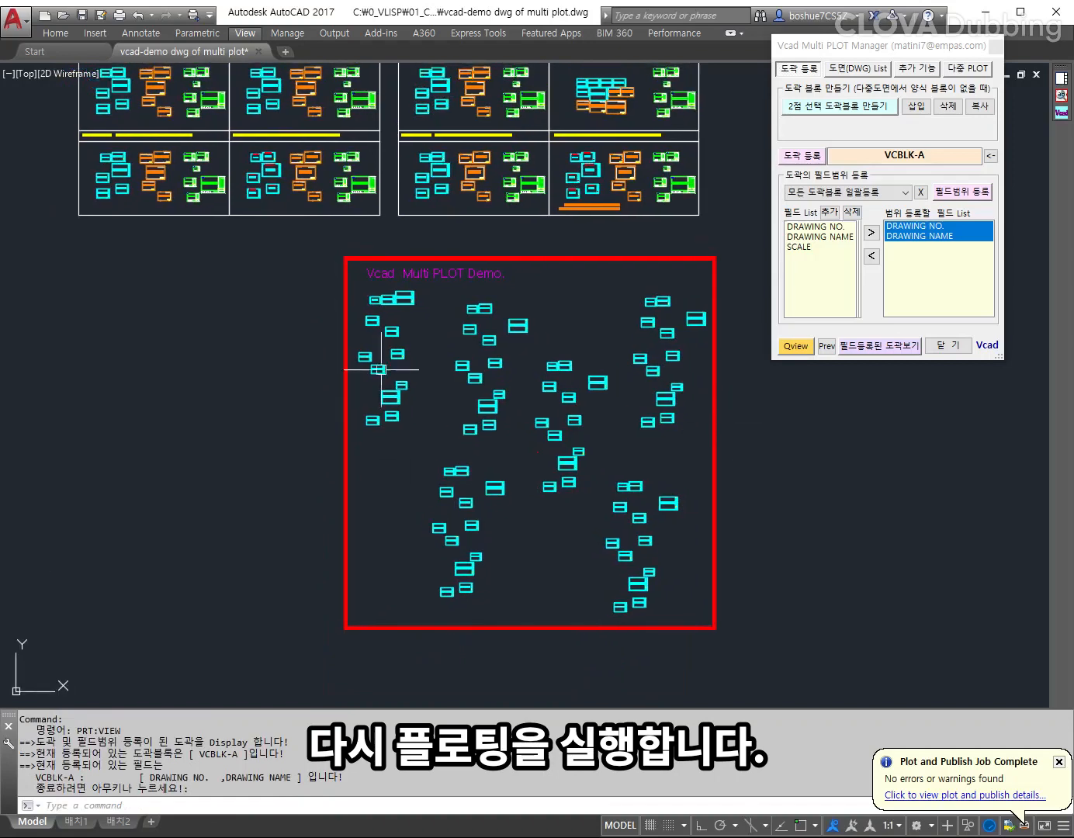
Step: Plot the three selected frames to PDF with DWG To PDF.pc3 on ISO full bleed A3 paper
{"action": "middle_click_drag", "start_coordinate": [582, 301], "coordinate": [614, 241]}
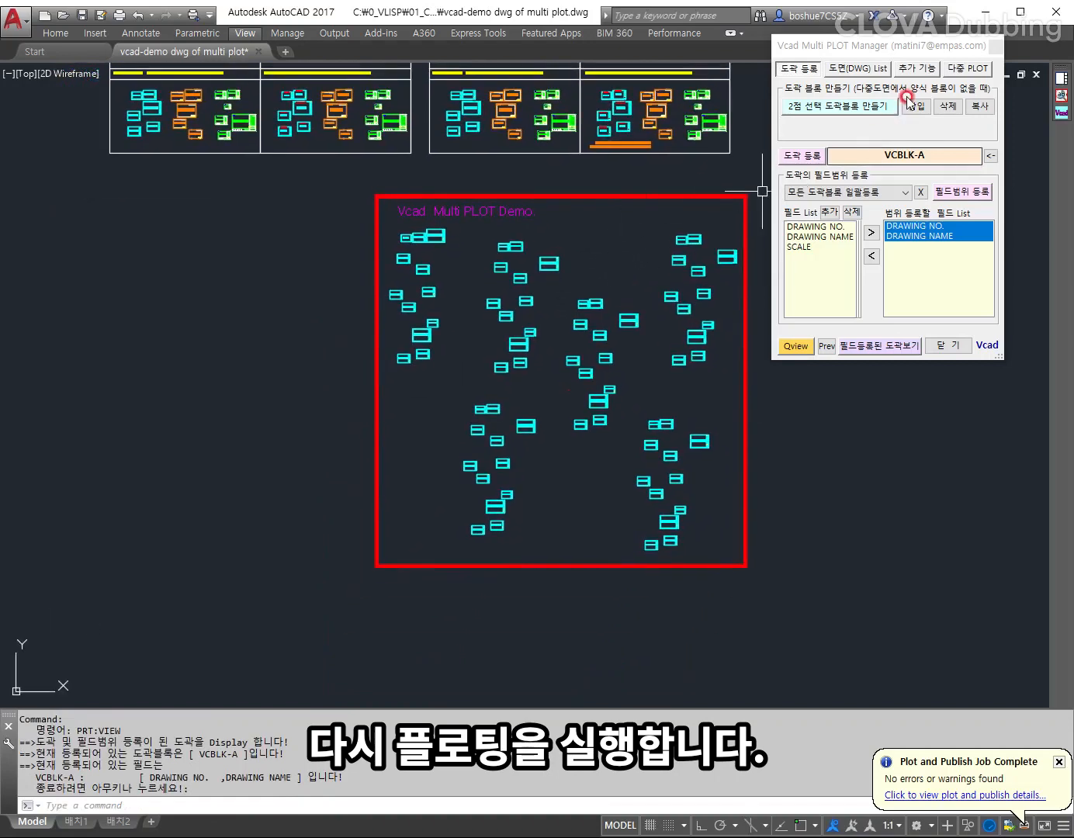
{"action": "left_click", "coordinate": [967, 68]}
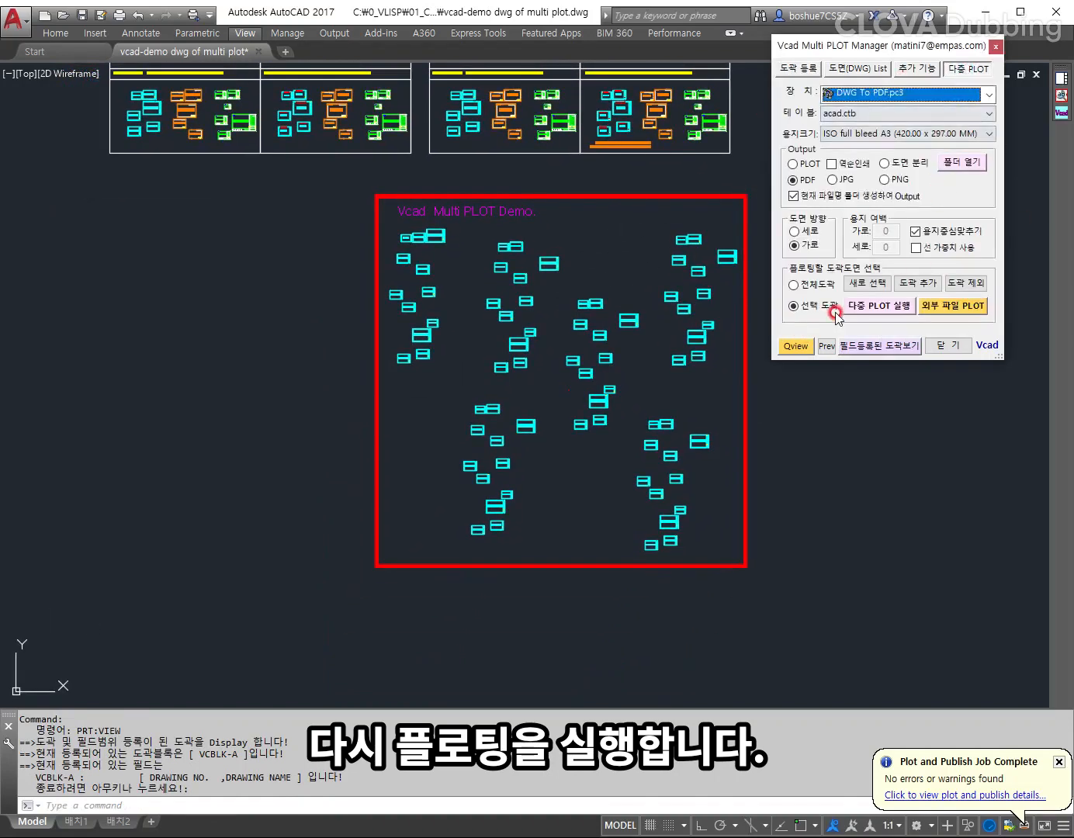
{"action": "left_click", "coordinate": [859, 308]}
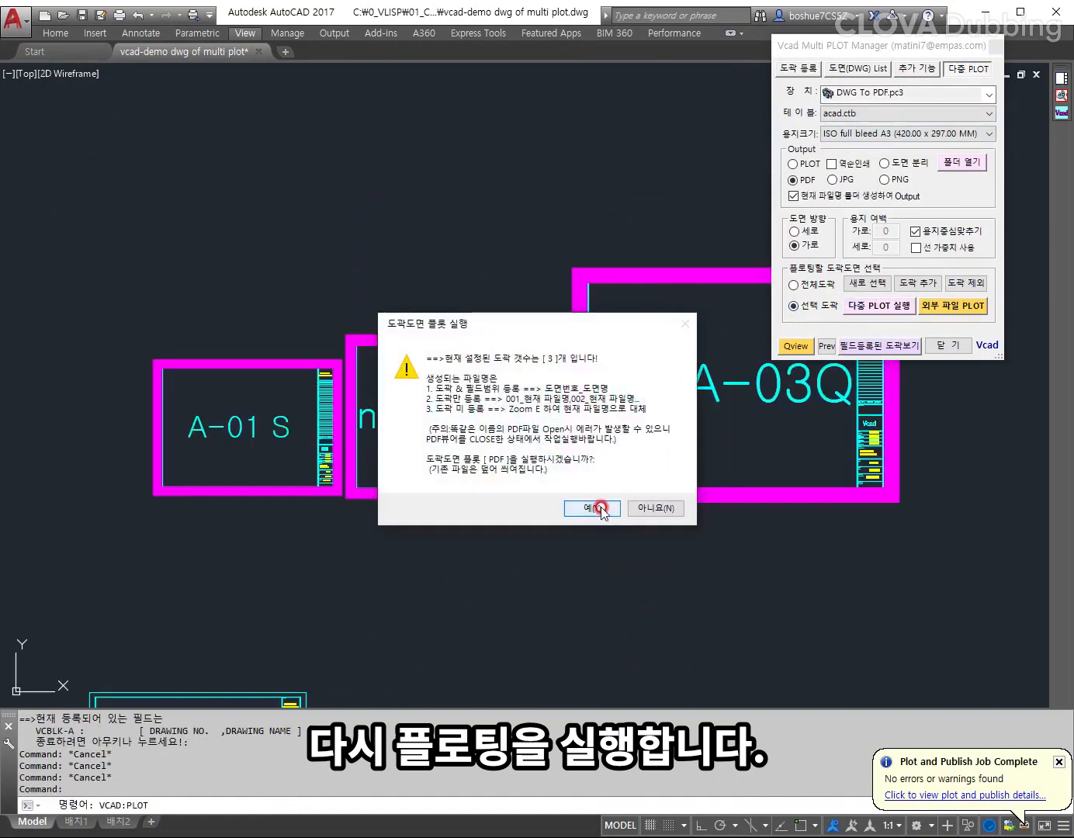
{"action": "left_click", "coordinate": [592, 508]}
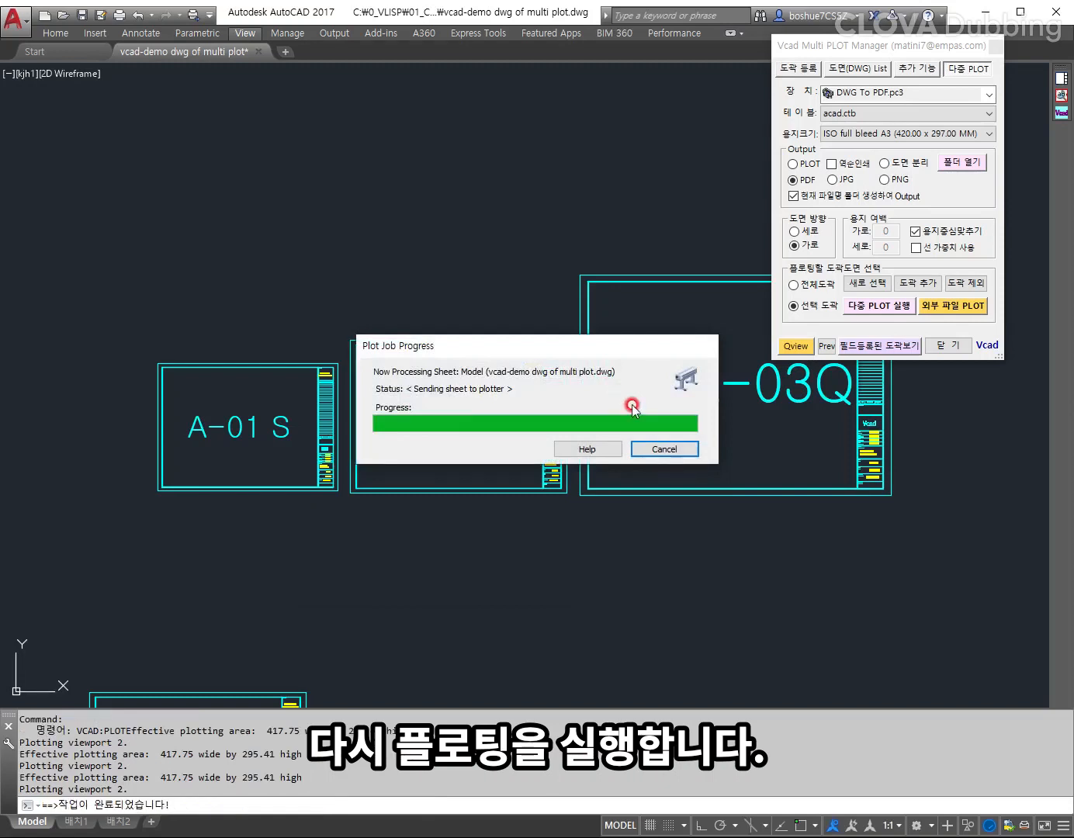
{"action": "left_click", "coordinate": [552, 451]}
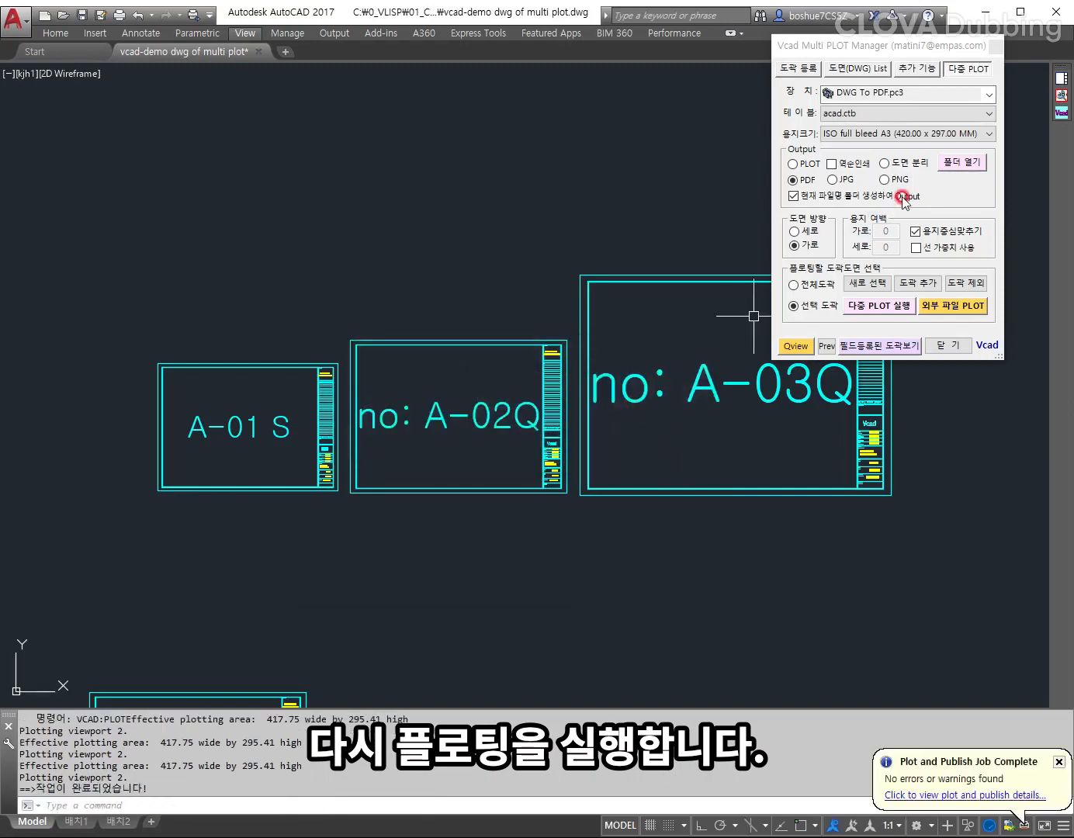
Step: Open the PDF output folder, create a new subfolder, move the three plotted PDFs into it and close the folder
{"action": "left_click", "coordinate": [974, 166]}
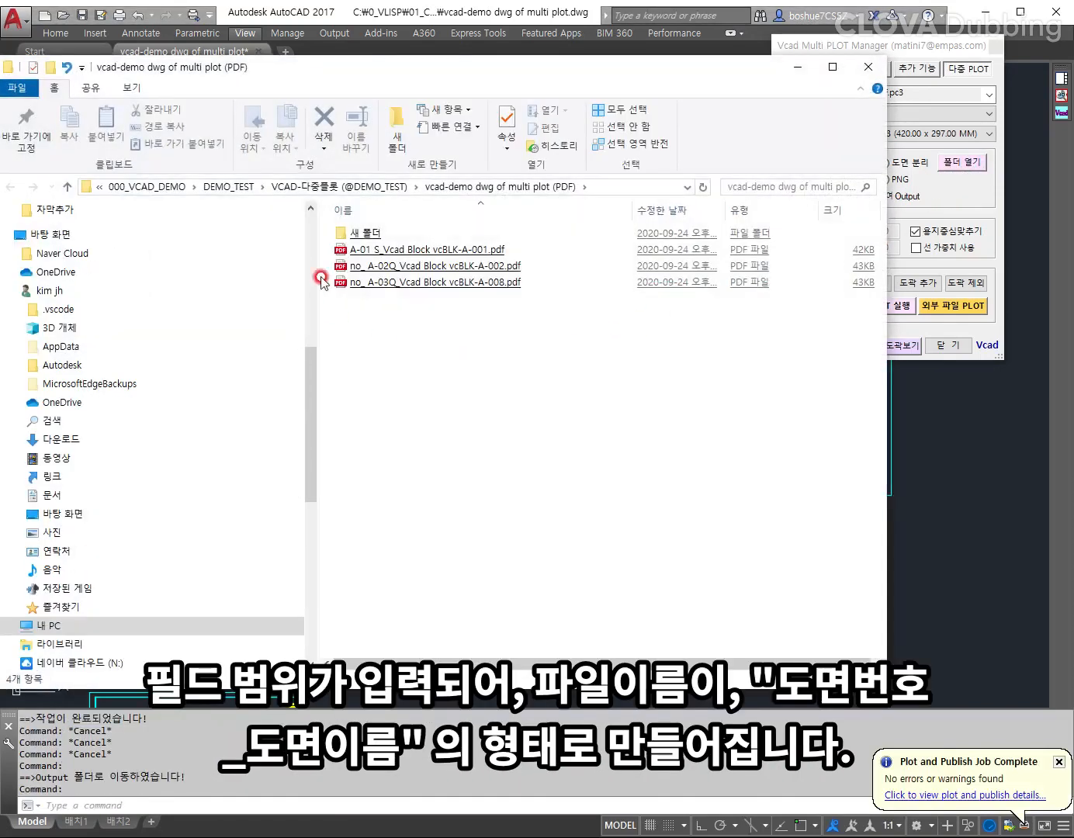
{"action": "left_click", "coordinate": [361, 283]}
{"action": "right_click", "coordinate": [499, 340]}
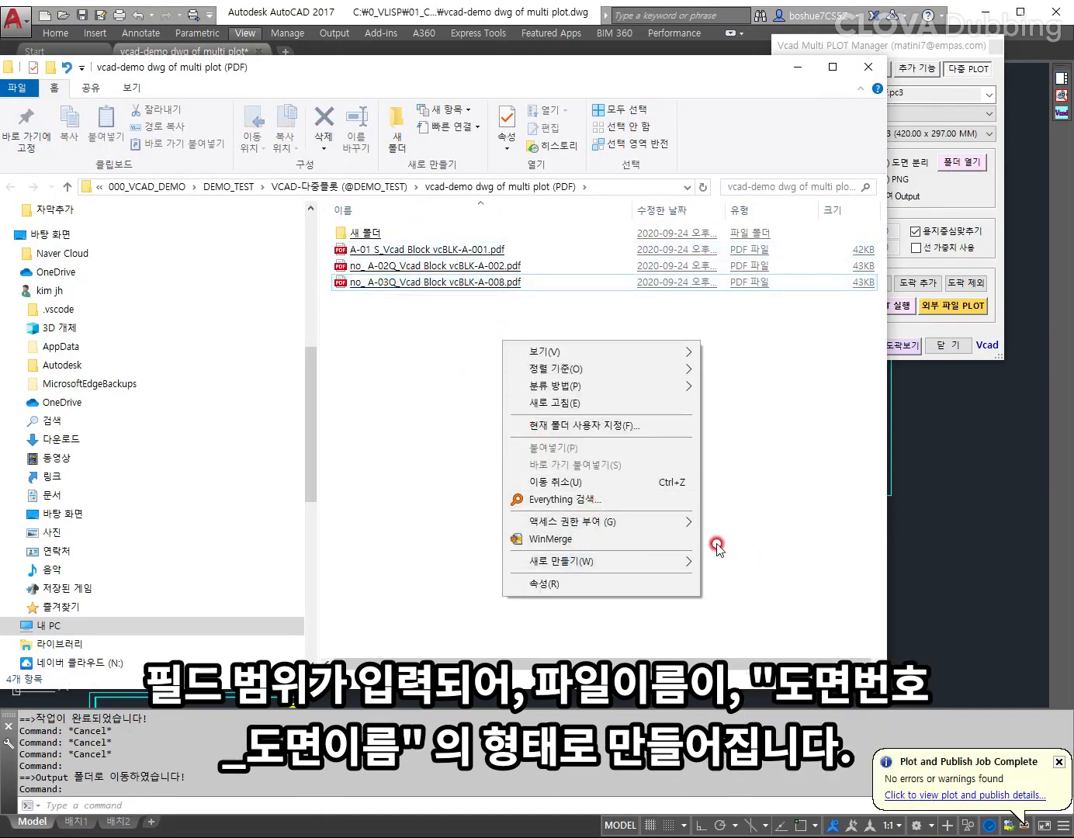
{"action": "mouse_move", "coordinate": [646, 563]}
{"action": "left_click", "coordinate": [737, 564]}
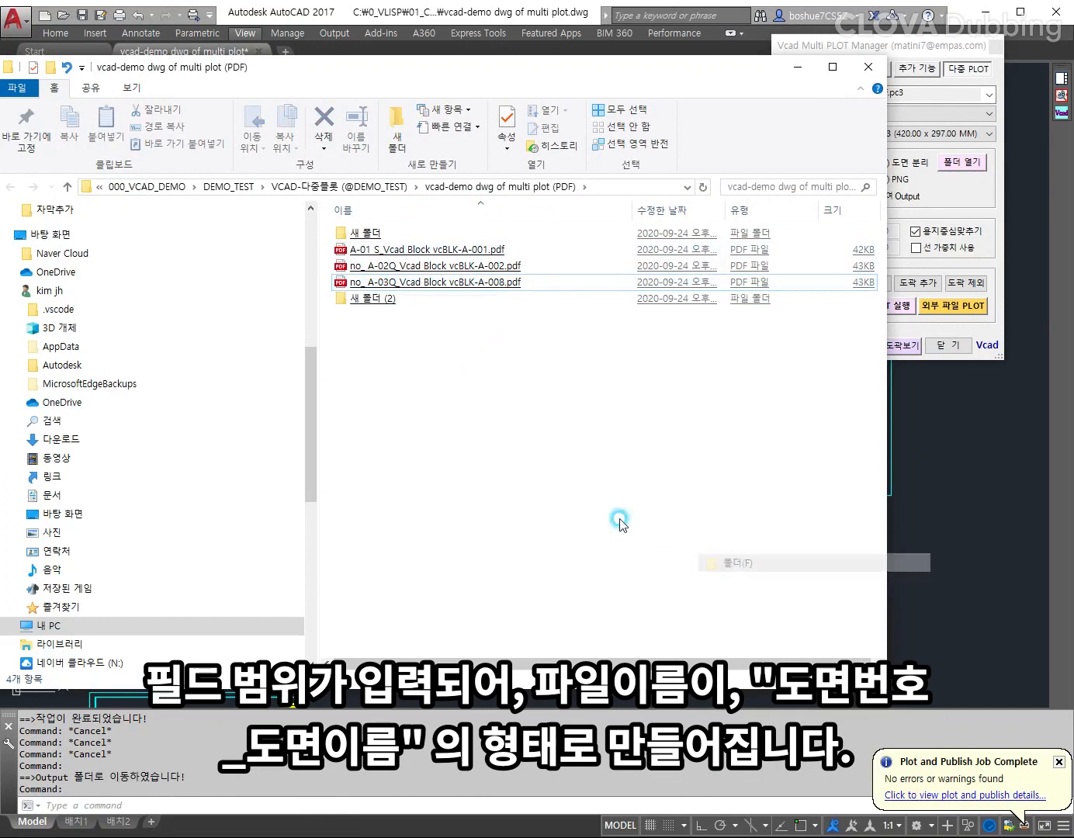
{"action": "left_click", "coordinate": [522, 387]}
{"action": "left_click_drag", "start_coordinate": [514, 353], "coordinate": [402, 233]}
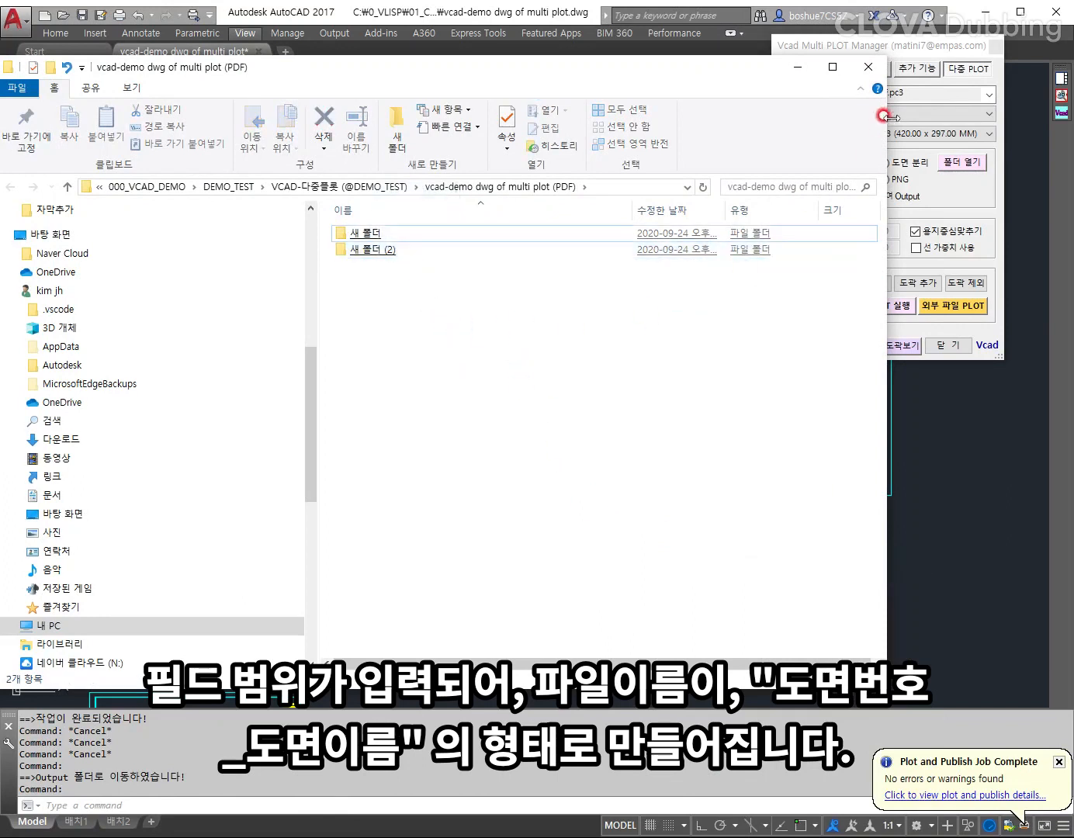
{"action": "left_click", "coordinate": [868, 66]}
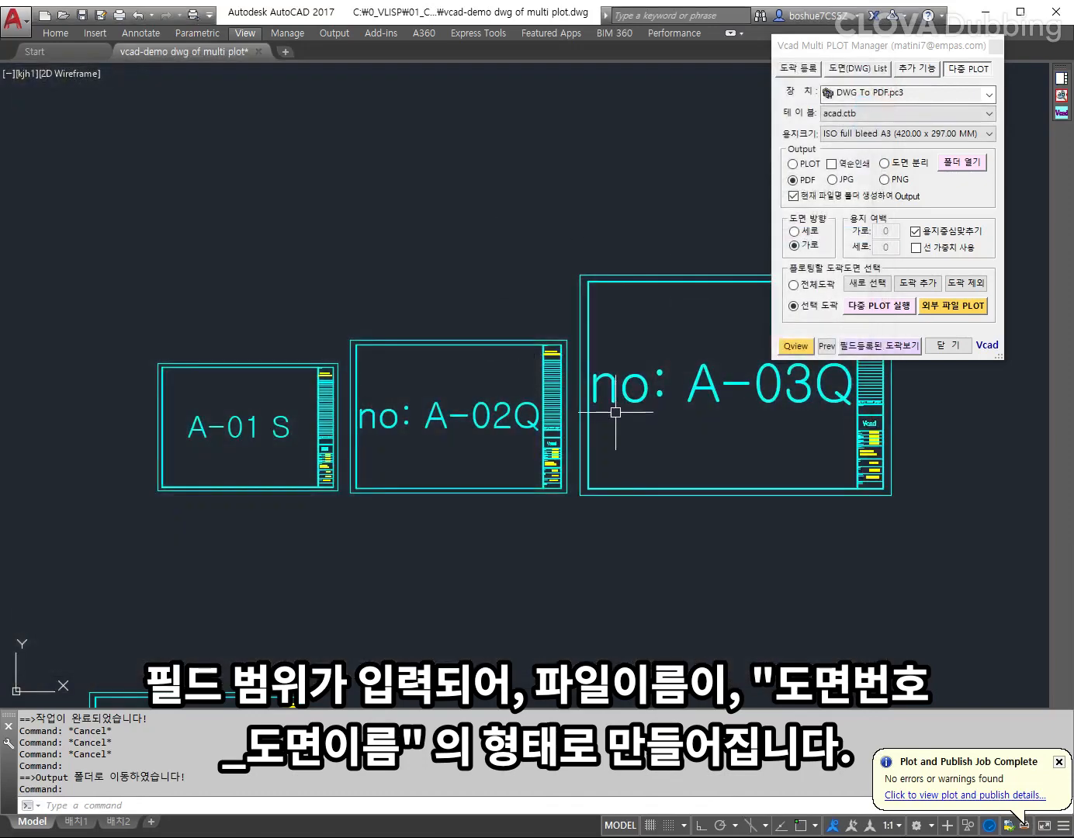
Step: Set the output to separate drawing files (도면 분리) and run the multi plot for the selected frames
{"action": "middle_click_drag", "start_coordinate": [615, 415], "coordinate": [622, 423]}
{"action": "left_click", "coordinate": [913, 165]}
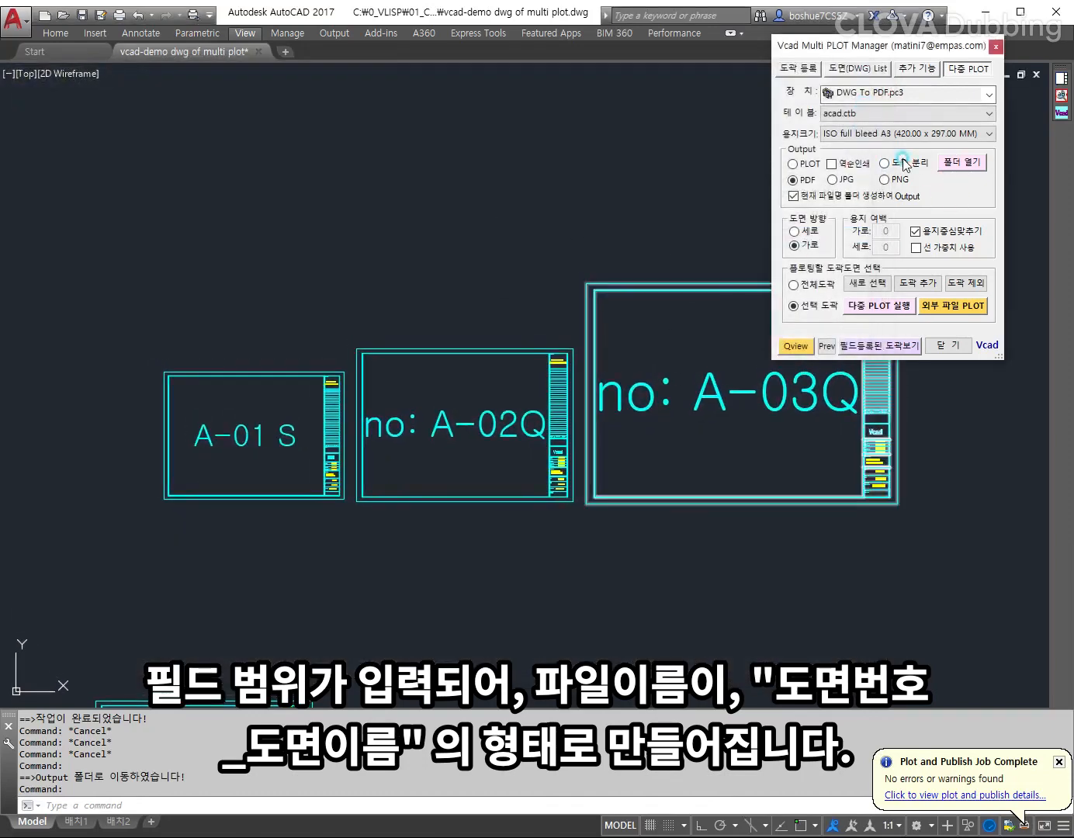
{"action": "left_click", "coordinate": [869, 306]}
{"action": "left_click", "coordinate": [565, 495]}
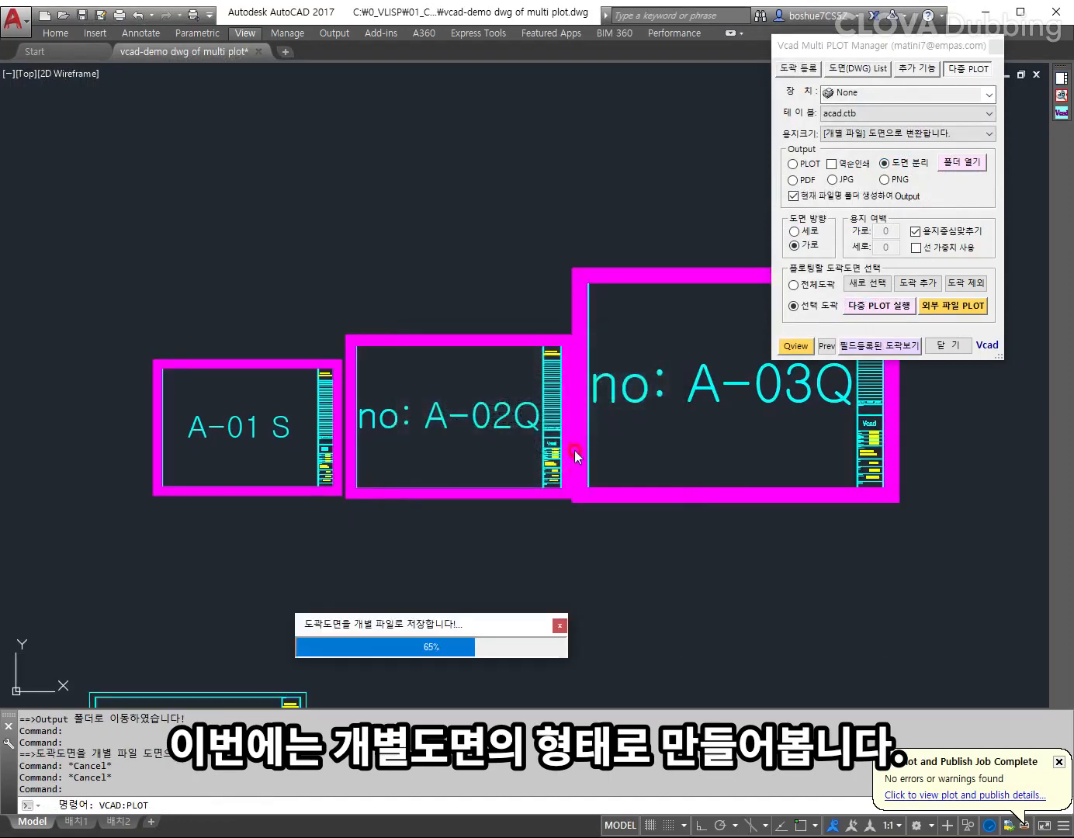
{"action": "left_click", "coordinate": [568, 451]}
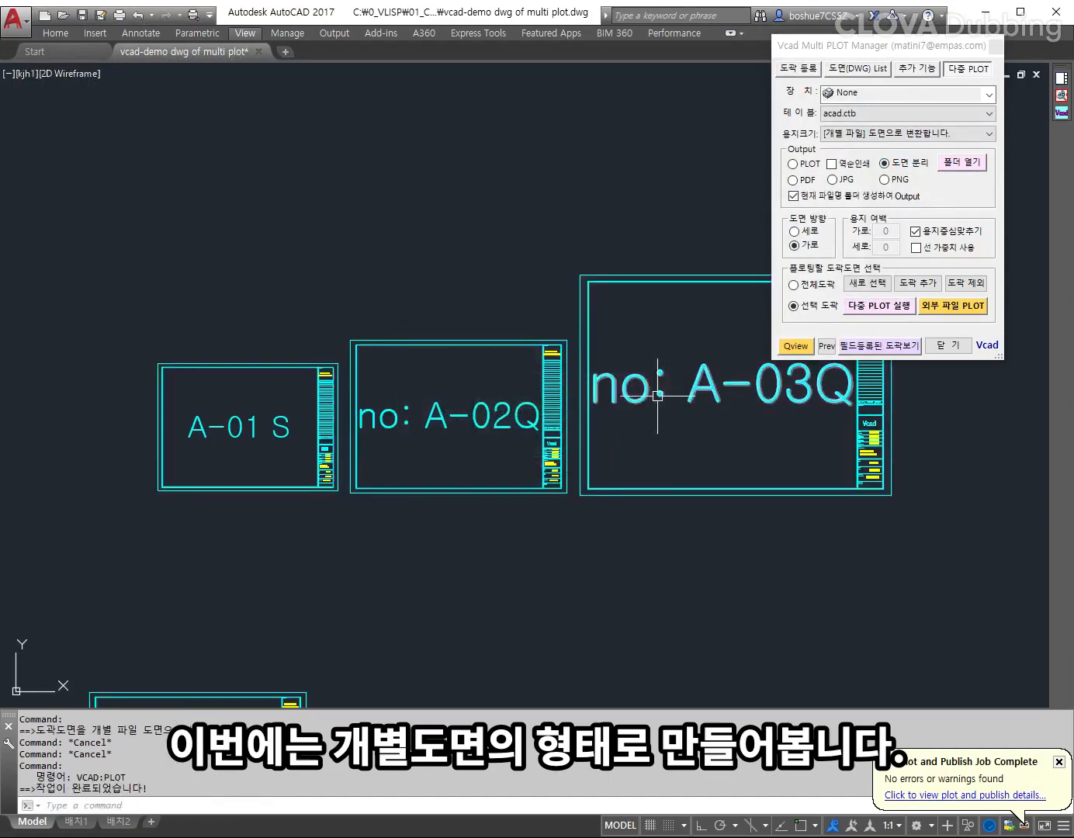
Step: Open the output folder of the separated drawings, check the names of the DWG files and close the folder
{"action": "left_click", "coordinate": [976, 166]}
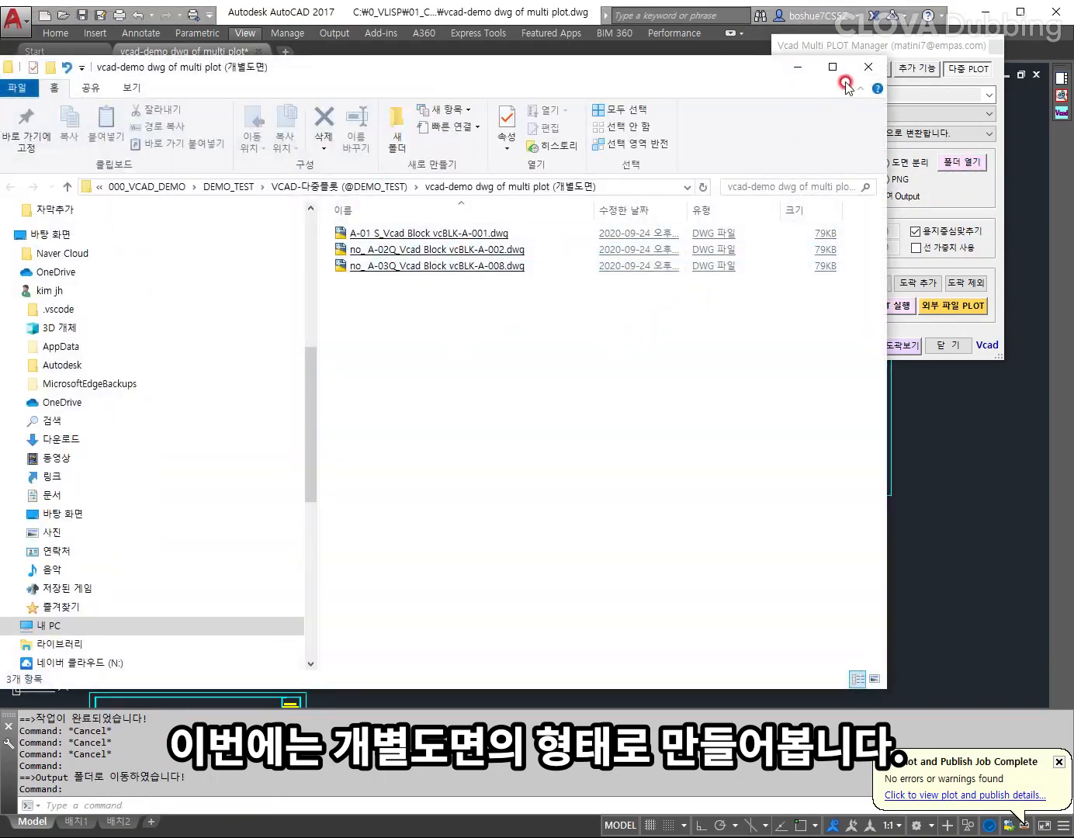
{"action": "left_click", "coordinate": [869, 67]}
{"action": "middle_click_drag", "start_coordinate": [577, 286], "coordinate": [593, 320]}
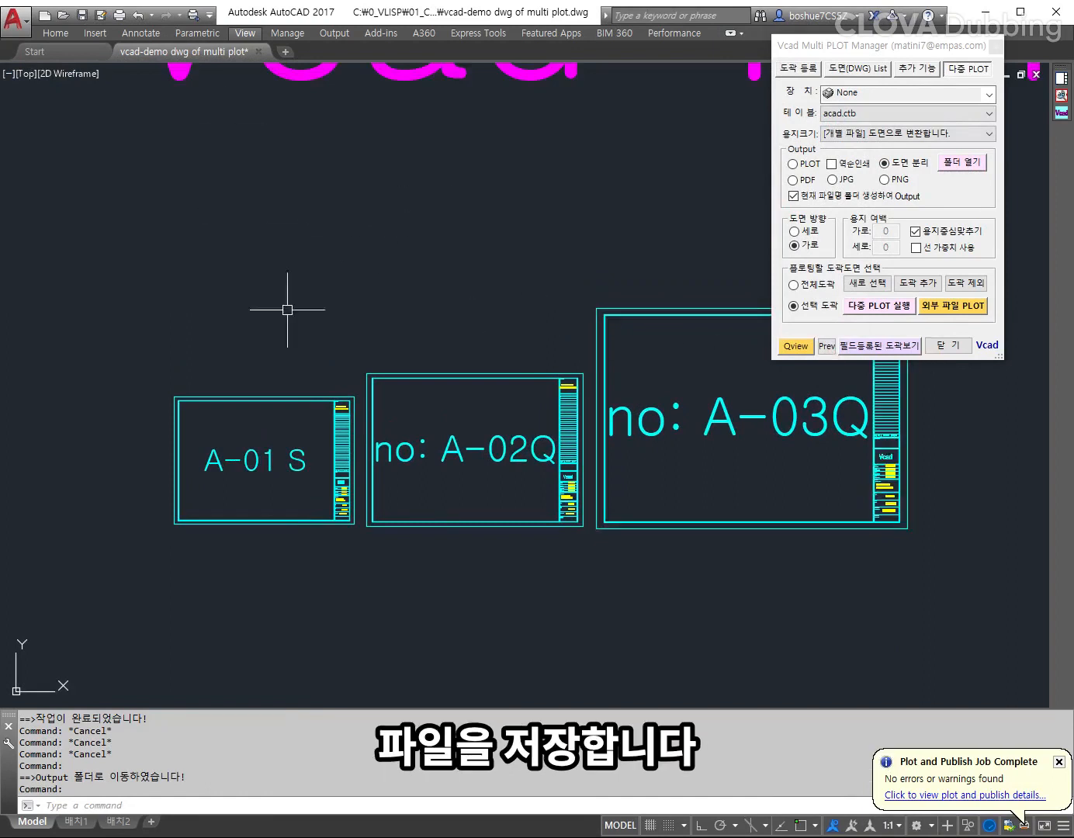
Step: Save the vcad-demo dwg of multi plot drawing
{"action": "left_click", "coordinate": [84, 14]}
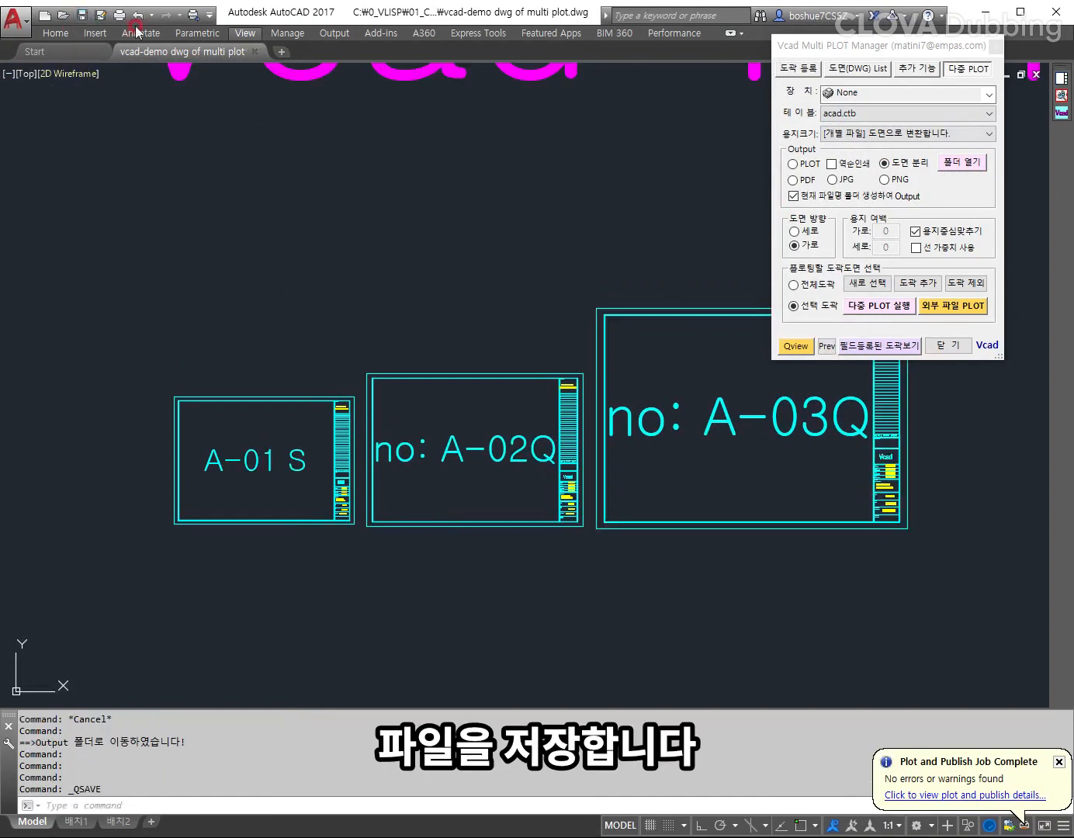
{"action": "left_click", "coordinate": [81, 821]}
{"action": "middle_click_drag", "start_coordinate": [488, 314], "coordinate": [490, 324]}
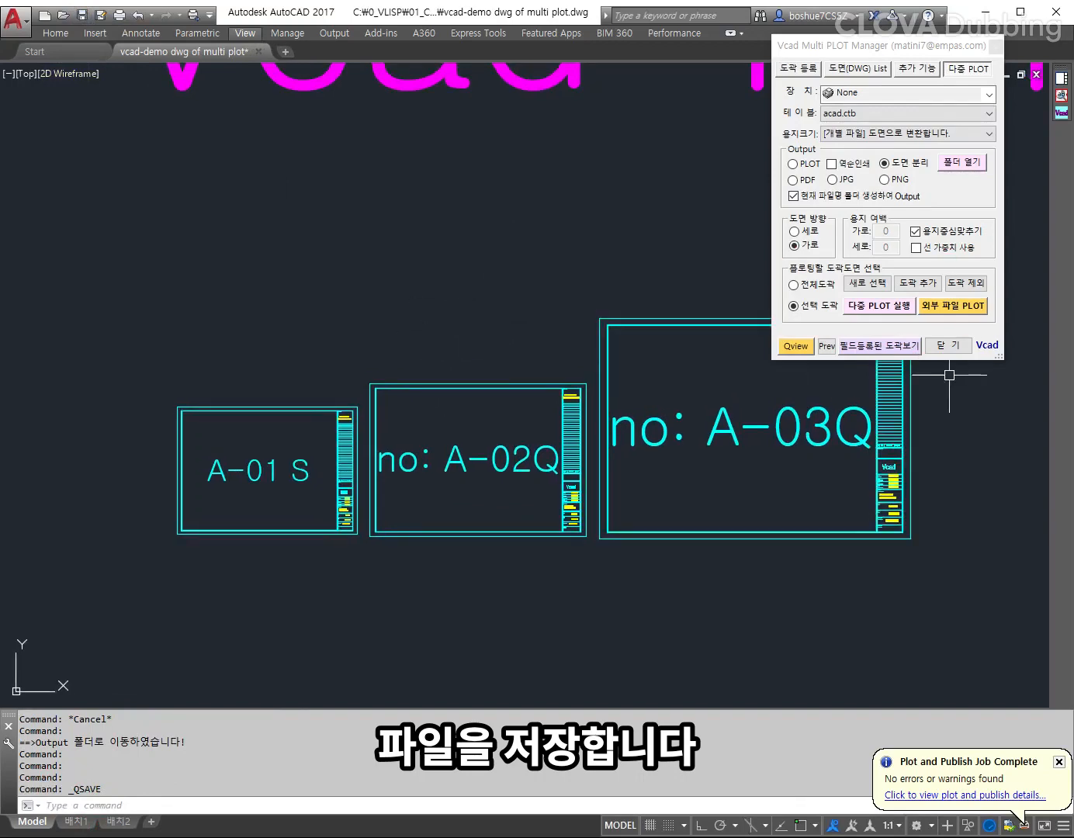
Step: Close the Multi PLOT Manager and the demo drawing file
{"action": "left_click", "coordinate": [947, 342]}
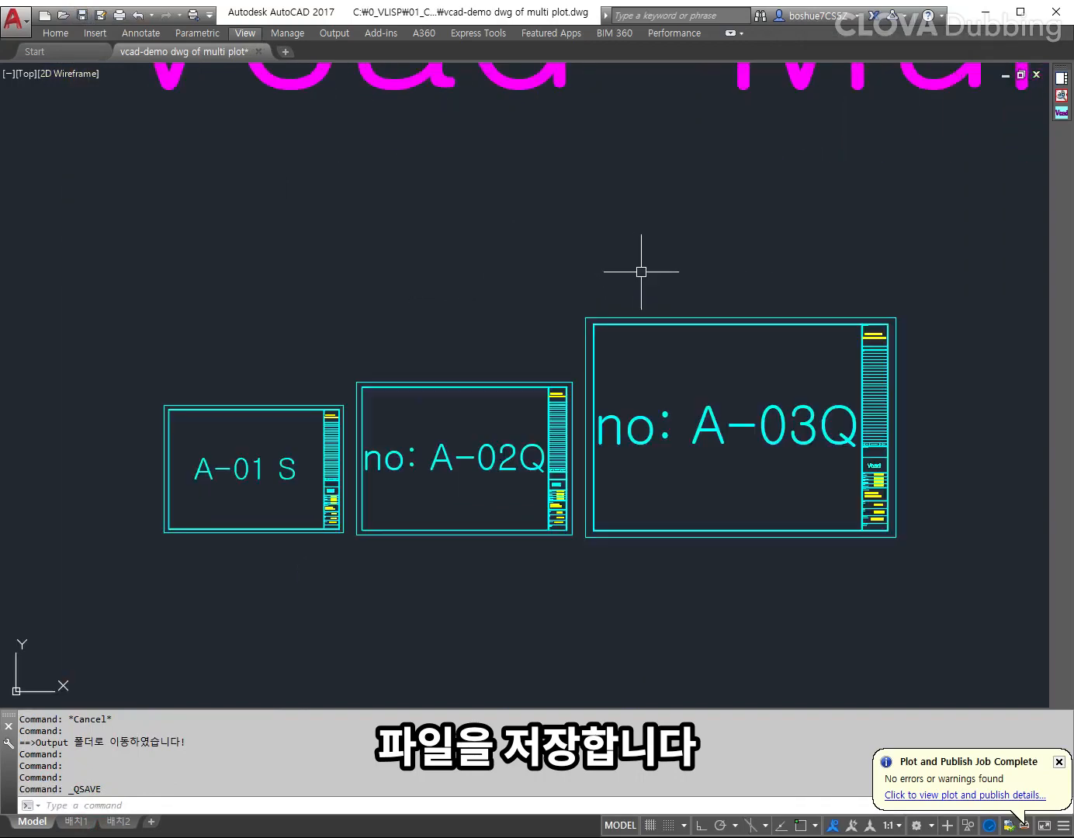
{"action": "middle_click_drag", "start_coordinate": [641, 272], "coordinate": [644, 283]}
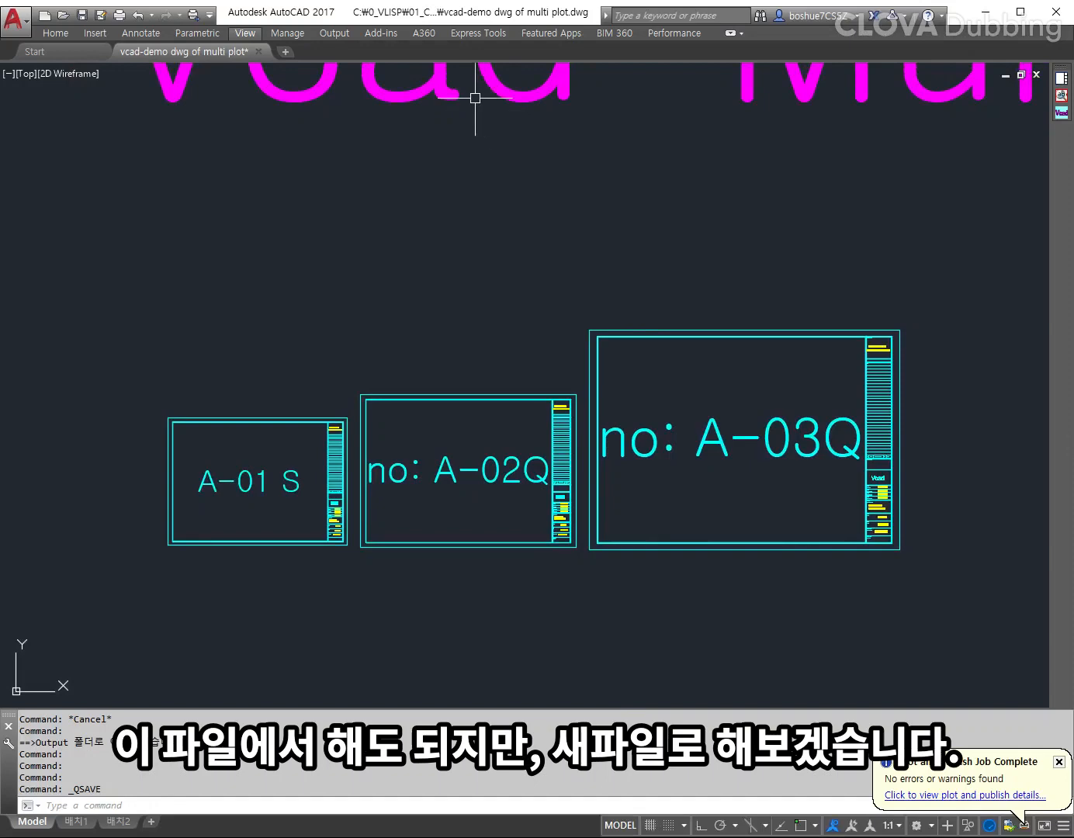
{"action": "left_click", "coordinate": [258, 52]}
{"action": "left_click", "coordinate": [580, 460]}
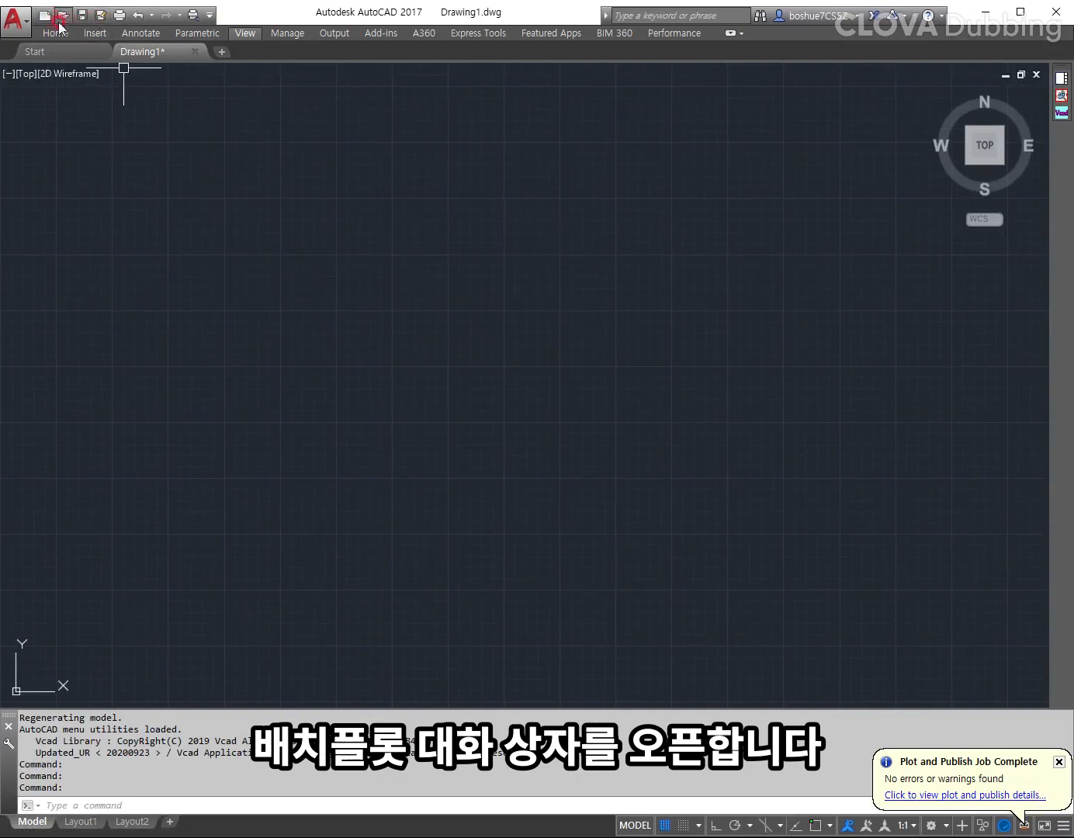
Step: Open the Multi PLOT Manager's Batch PLOT for external files and add vcad-demo dwg of multi plot.dwg from DEMO_TEST to its list
{"action": "left_click", "coordinate": [1058, 96]}
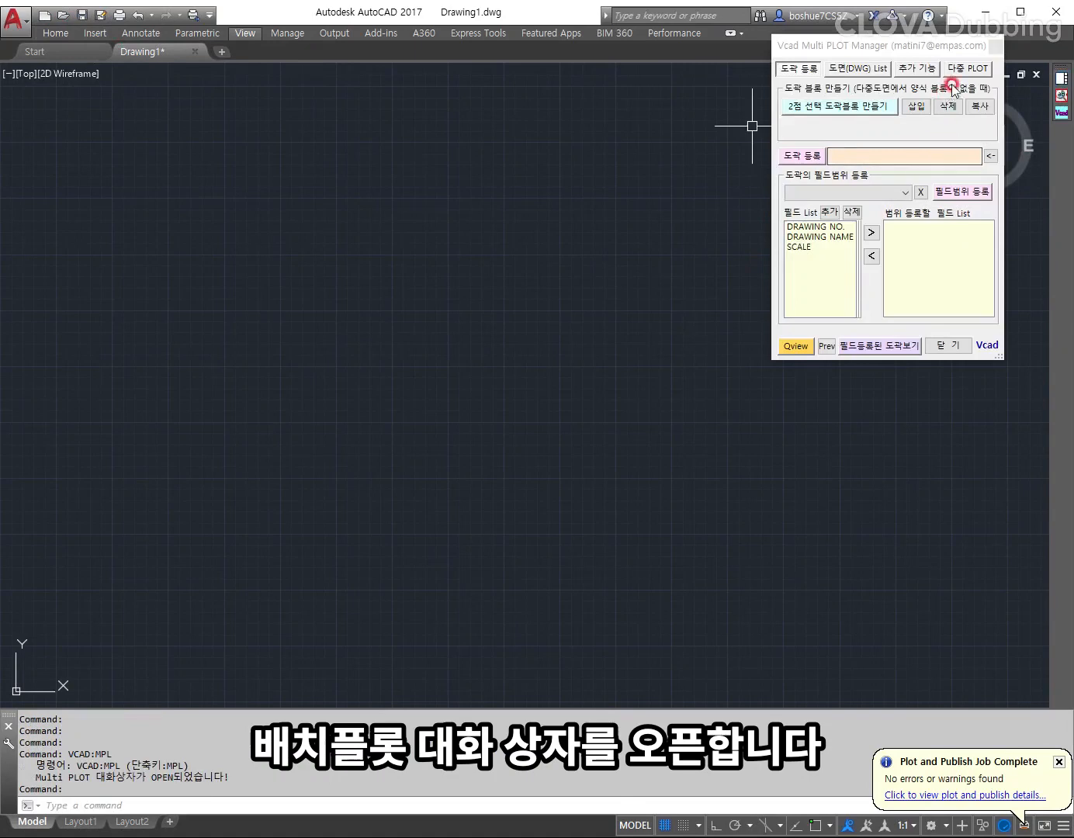
{"action": "left_click", "coordinate": [951, 81]}
{"action": "left_click", "coordinate": [934, 305]}
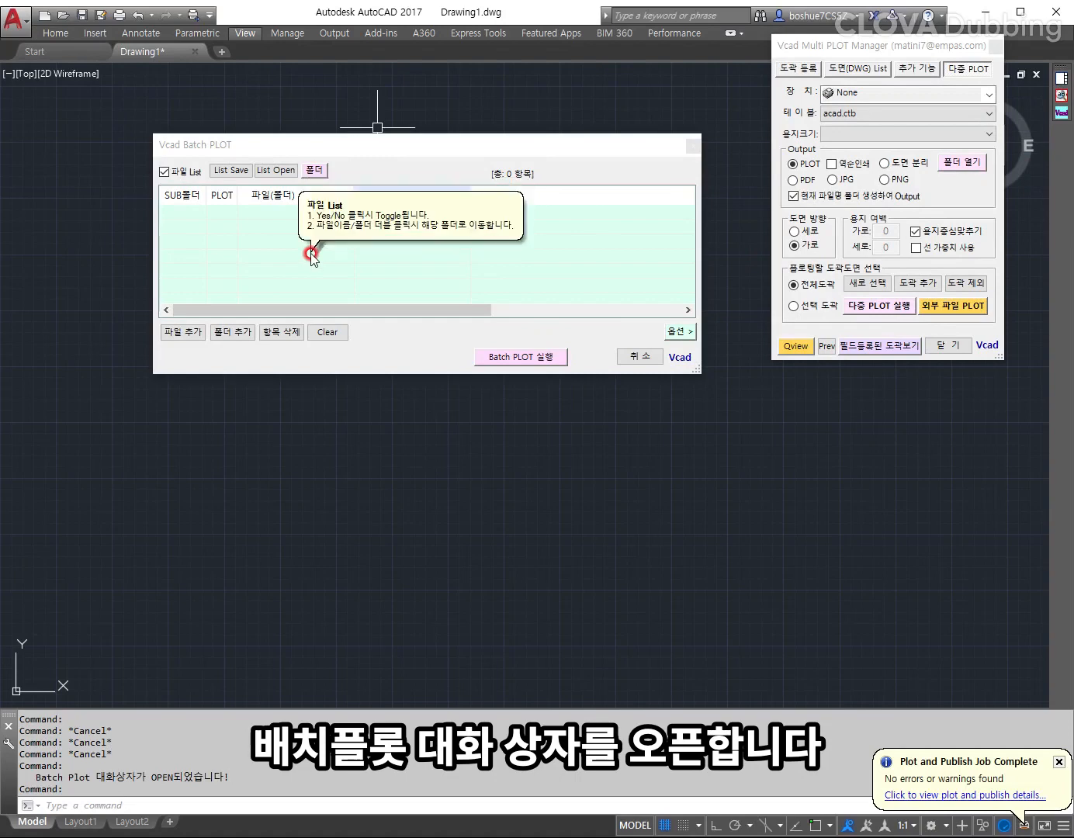
{"action": "left_click", "coordinate": [183, 332]}
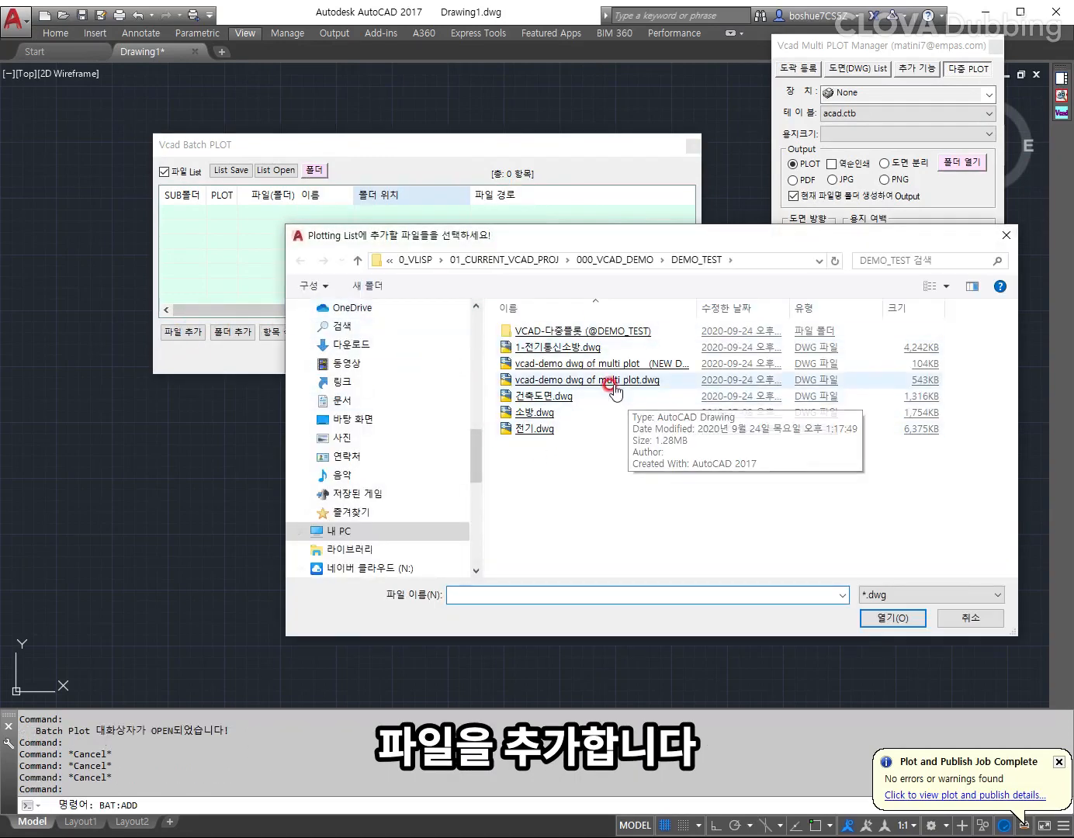
{"action": "double_click", "coordinate": [612, 380]}
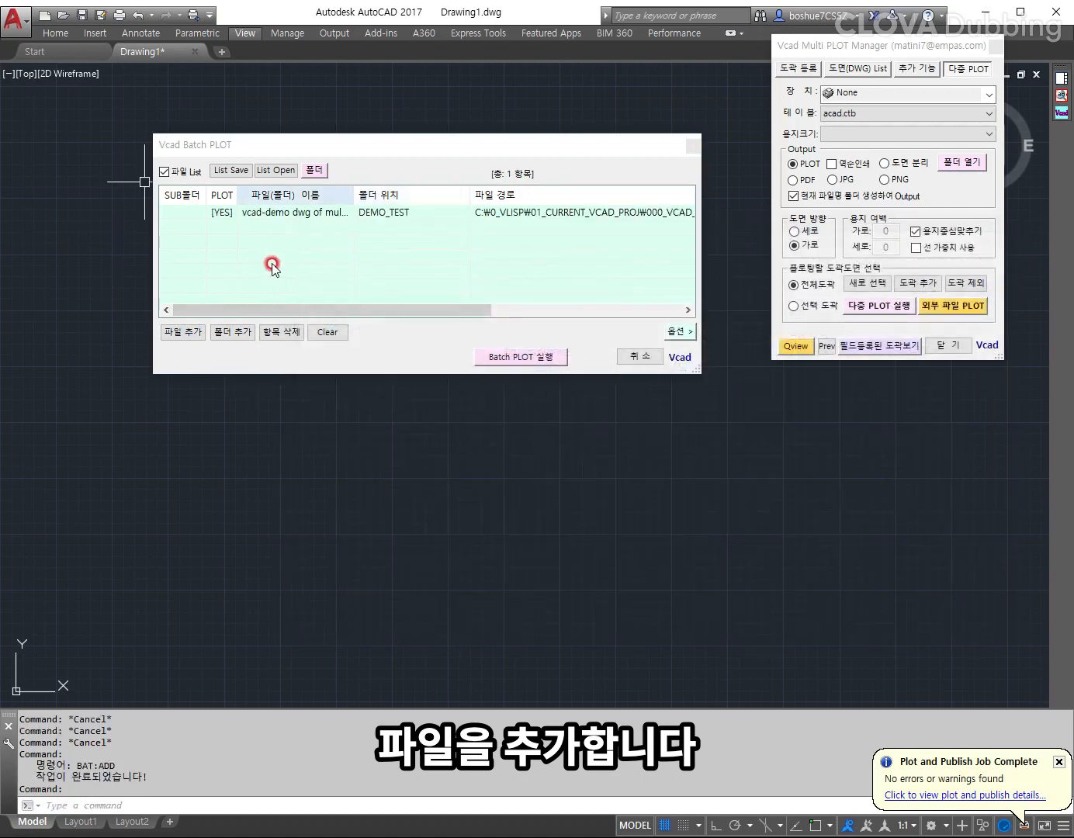
Step: Add the separated-drawings folder vcad-demo dwg of multi plot (개별도면) to the batch plot list without its subfolders
{"action": "left_click", "coordinate": [241, 332]}
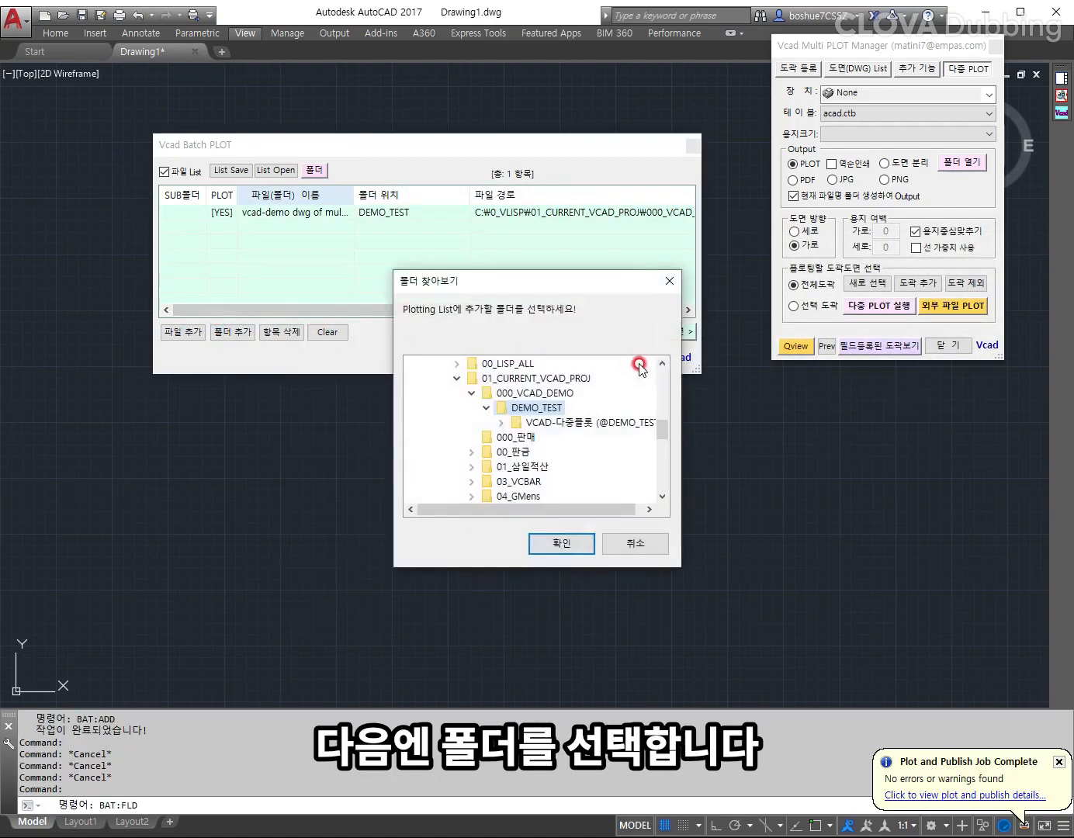
{"action": "double_click", "coordinate": [558, 422]}
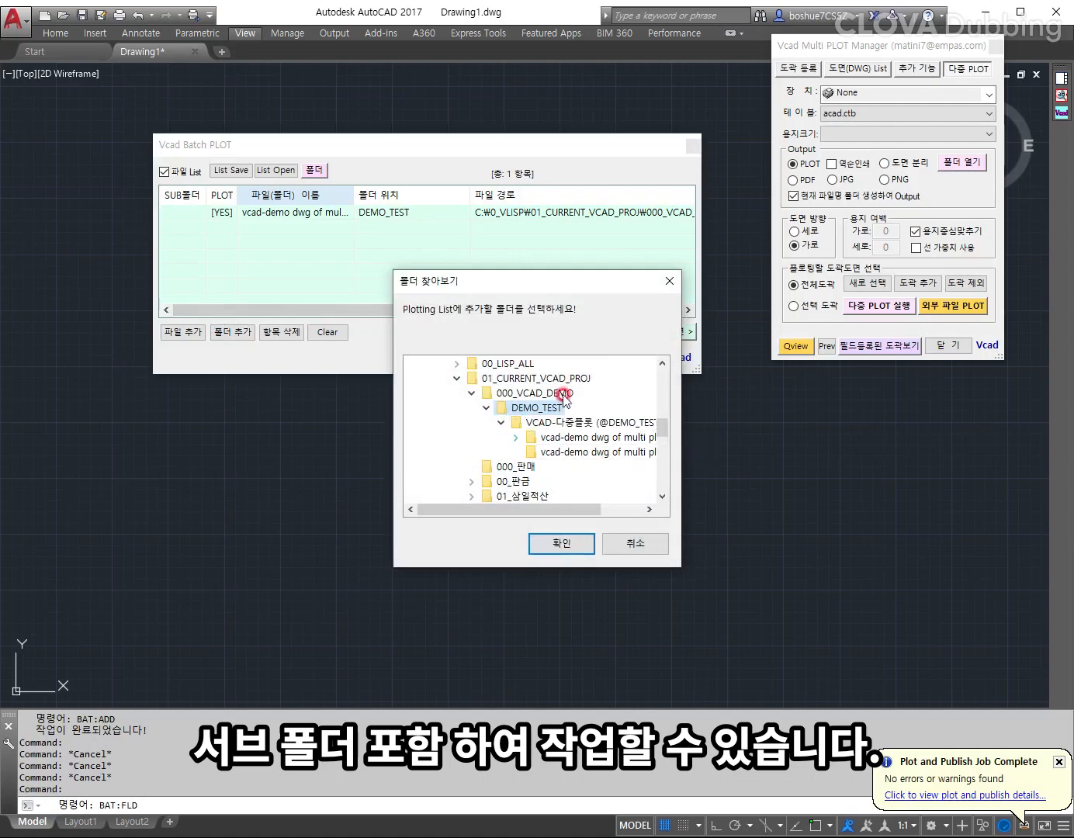
{"action": "left_click", "coordinate": [603, 451]}
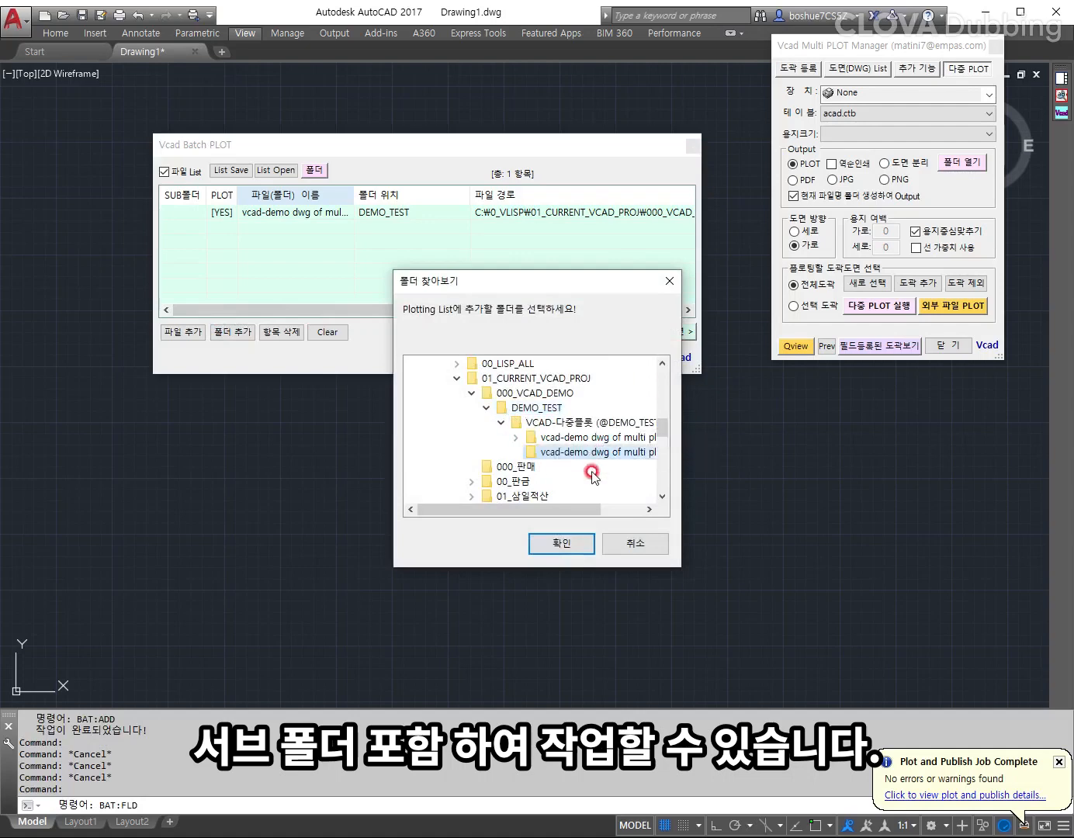
{"action": "left_click", "coordinate": [563, 542]}
{"action": "left_click", "coordinate": [513, 464]}
{"action": "left_click", "coordinate": [580, 462]}
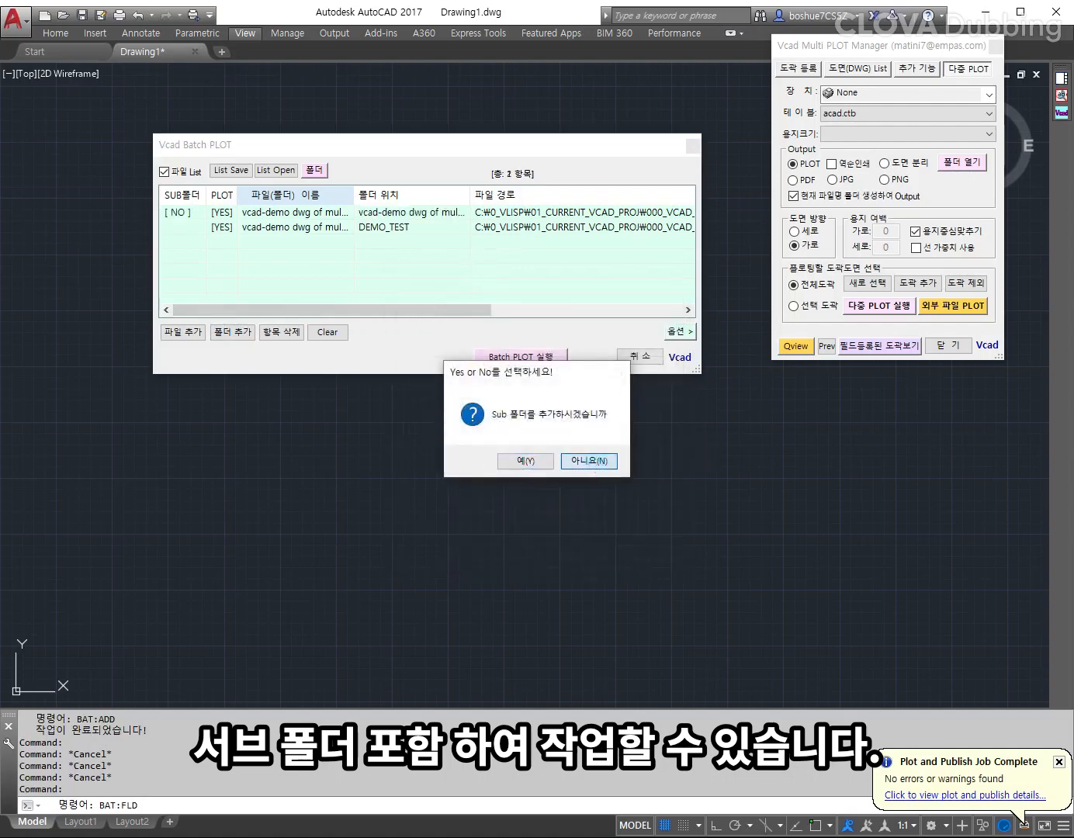
Step: Set the folder entry's subfolder option to YES and its PLOT option to "--" in the batch plot list
{"action": "left_click", "coordinate": [208, 231]}
{"action": "left_click", "coordinate": [179, 213]}
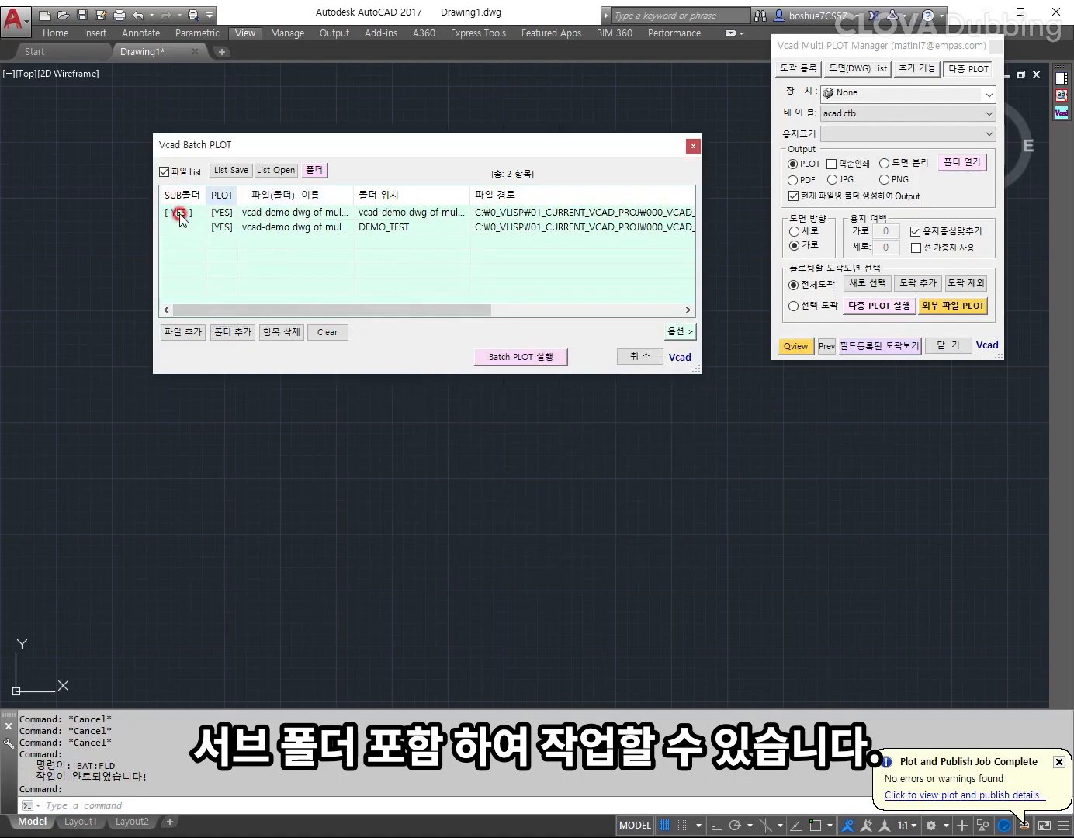
{"action": "left_click", "coordinate": [222, 215]}
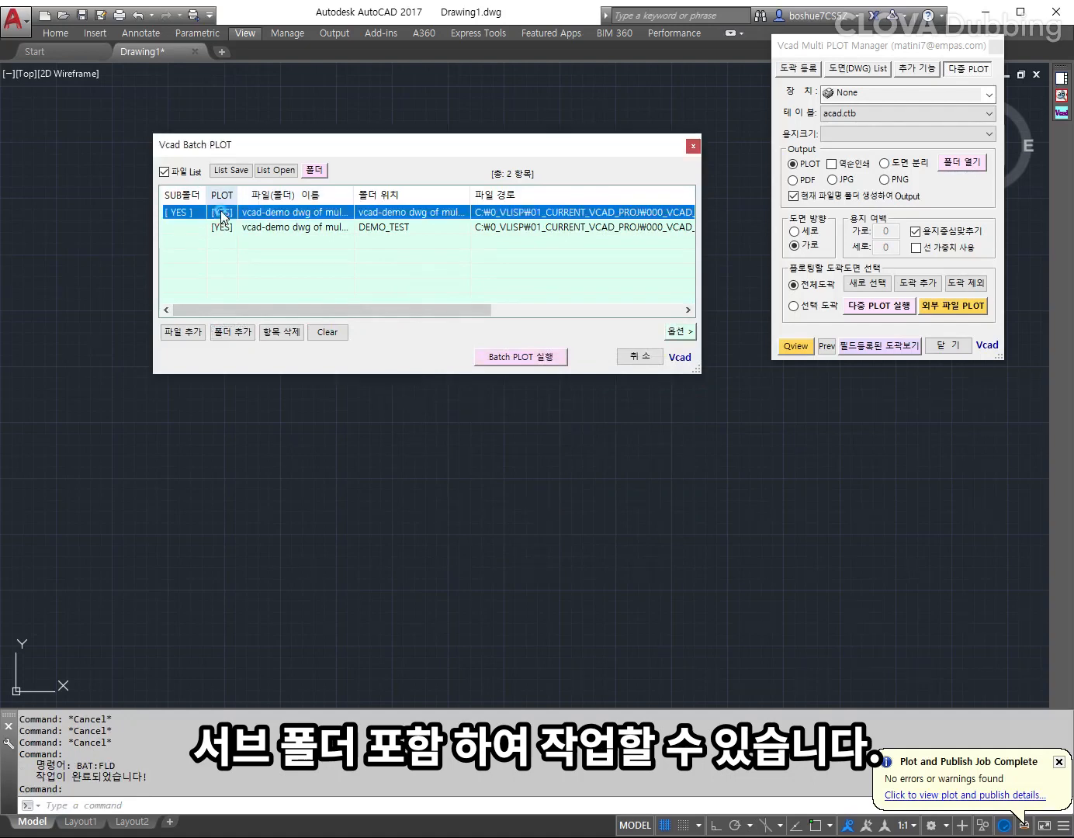
{"action": "left_click", "coordinate": [221, 215]}
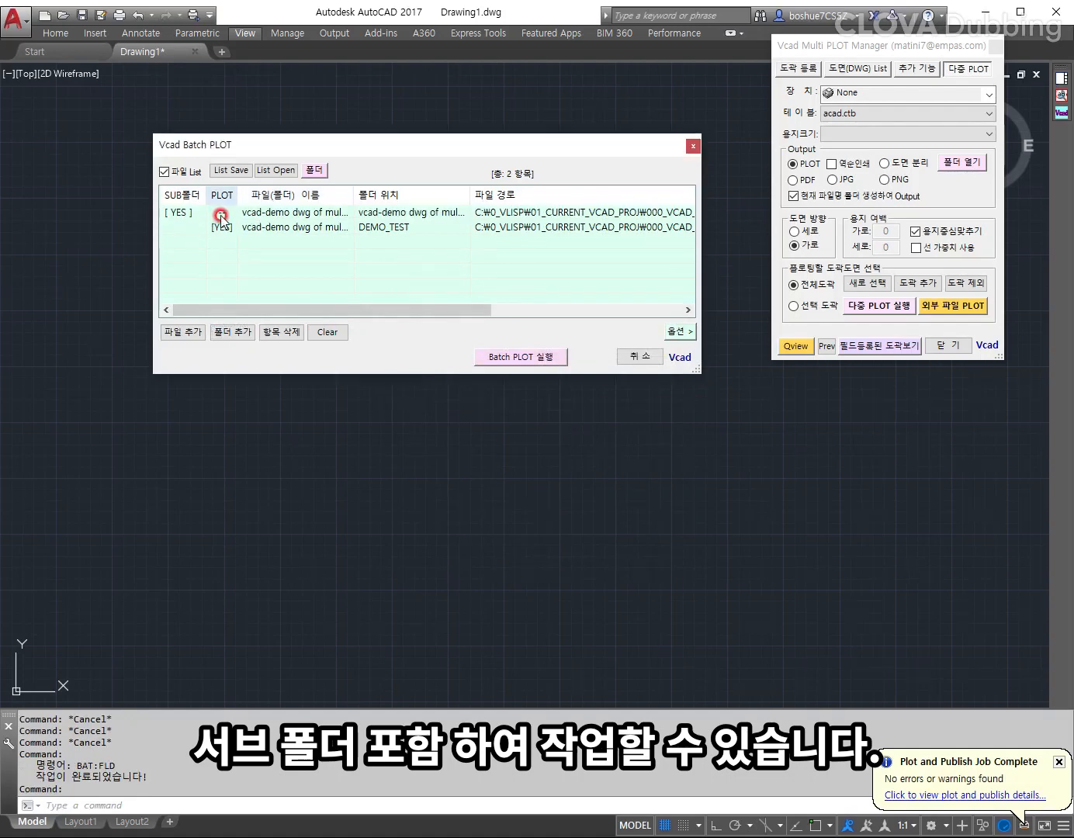
{"action": "left_click", "coordinate": [223, 213]}
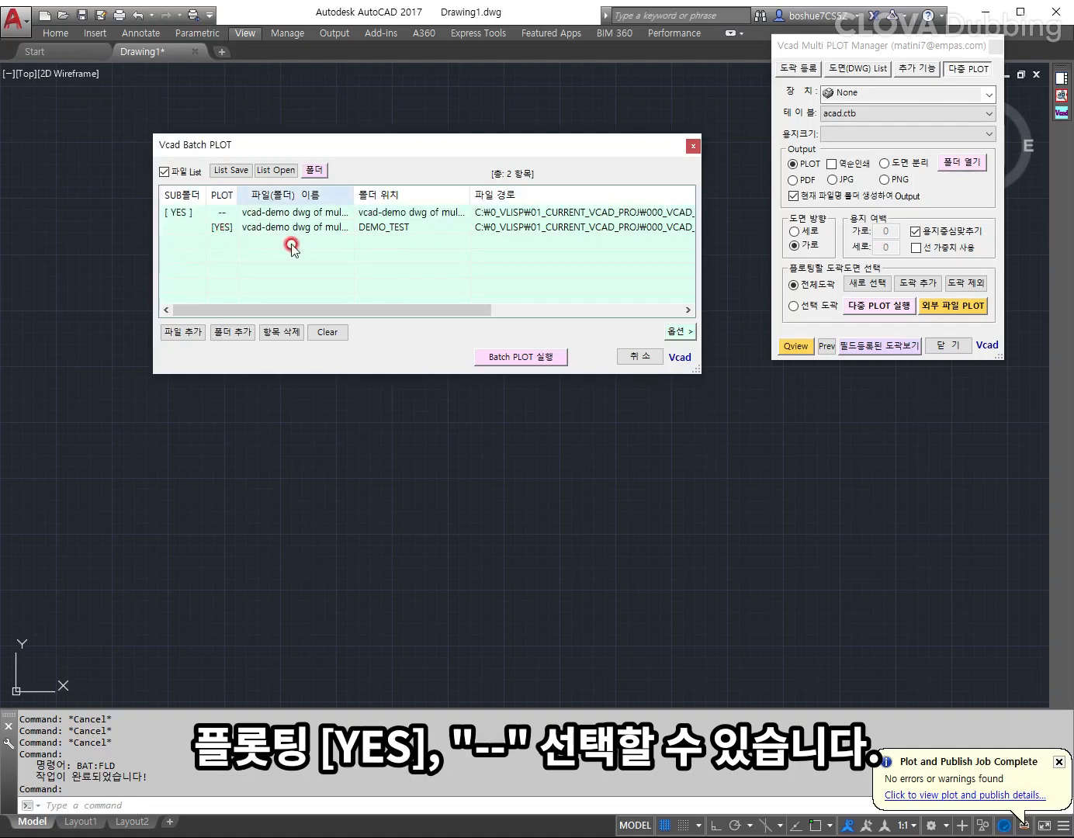
Step: Open the DEMO_TEST folder containing the listed drawing file from the batch plot list
{"action": "left_click", "coordinate": [377, 227]}
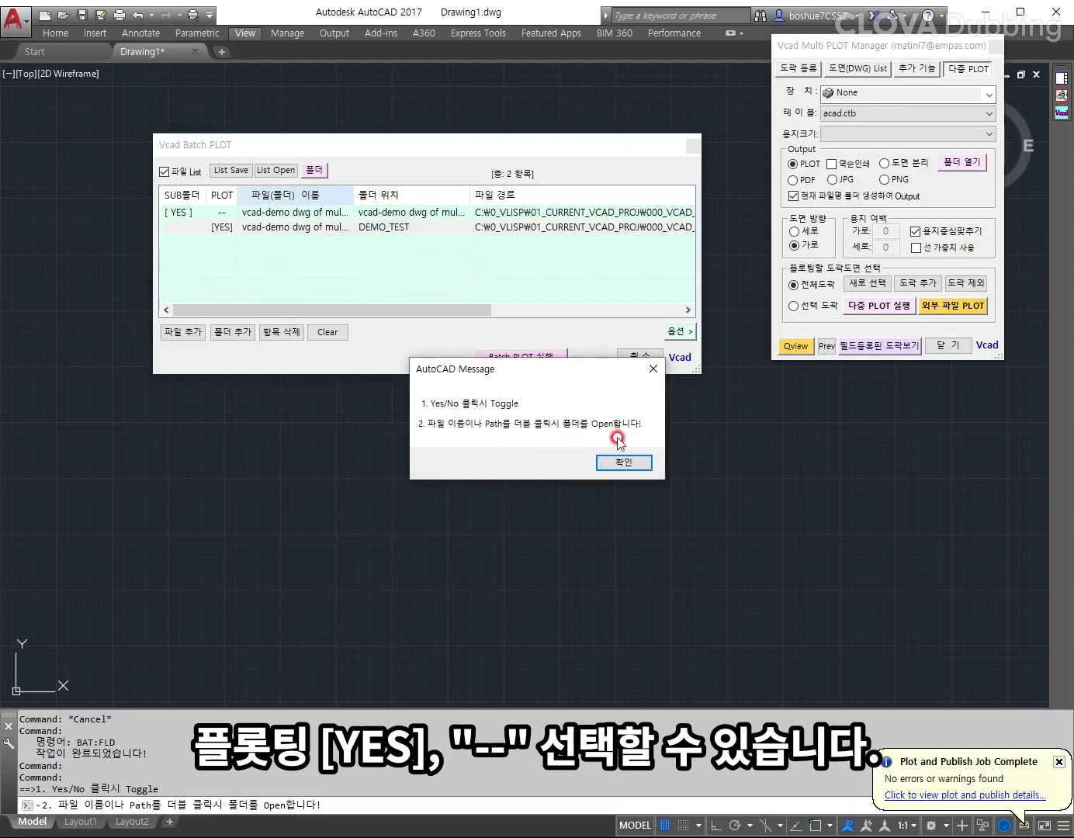
{"action": "left_click", "coordinate": [618, 459]}
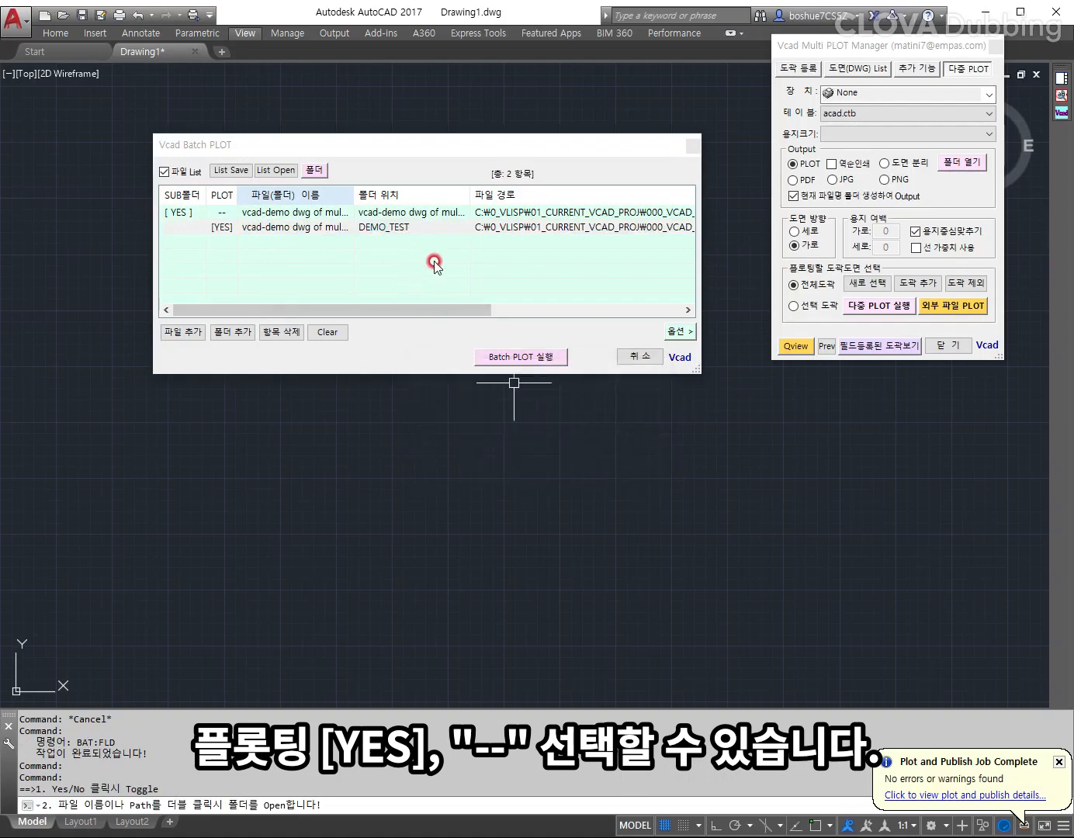
{"action": "double_click", "coordinate": [376, 228]}
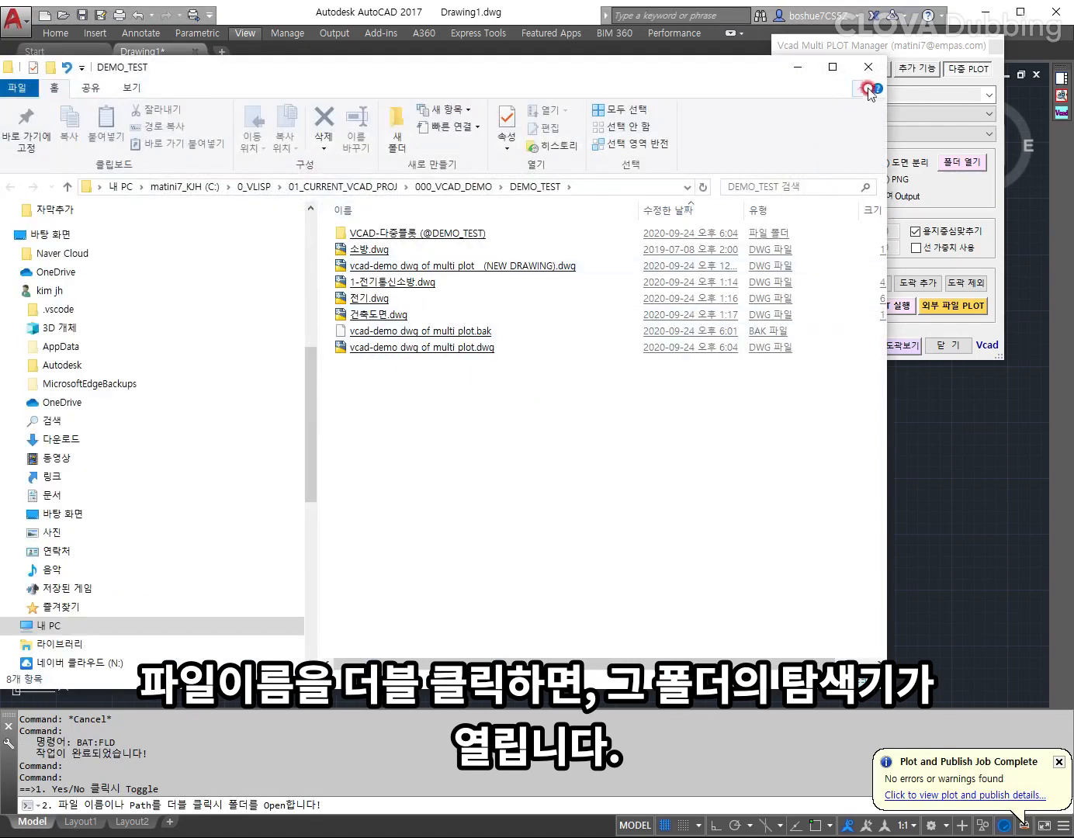
Step: Leave the DEMO_TEST folder and check the folder location of the separated-drawings entry (개별도면) in the batch plot list
{"action": "left_click", "coordinate": [869, 68]}
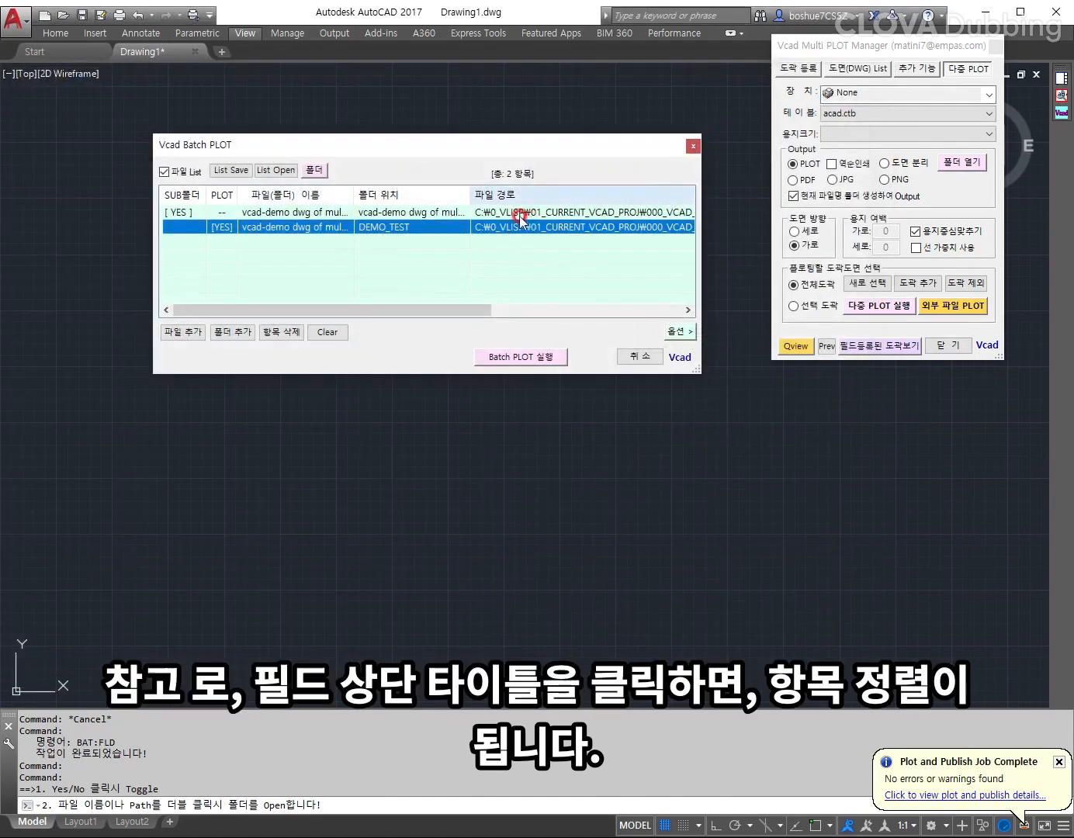
{"action": "double_click", "coordinate": [454, 216]}
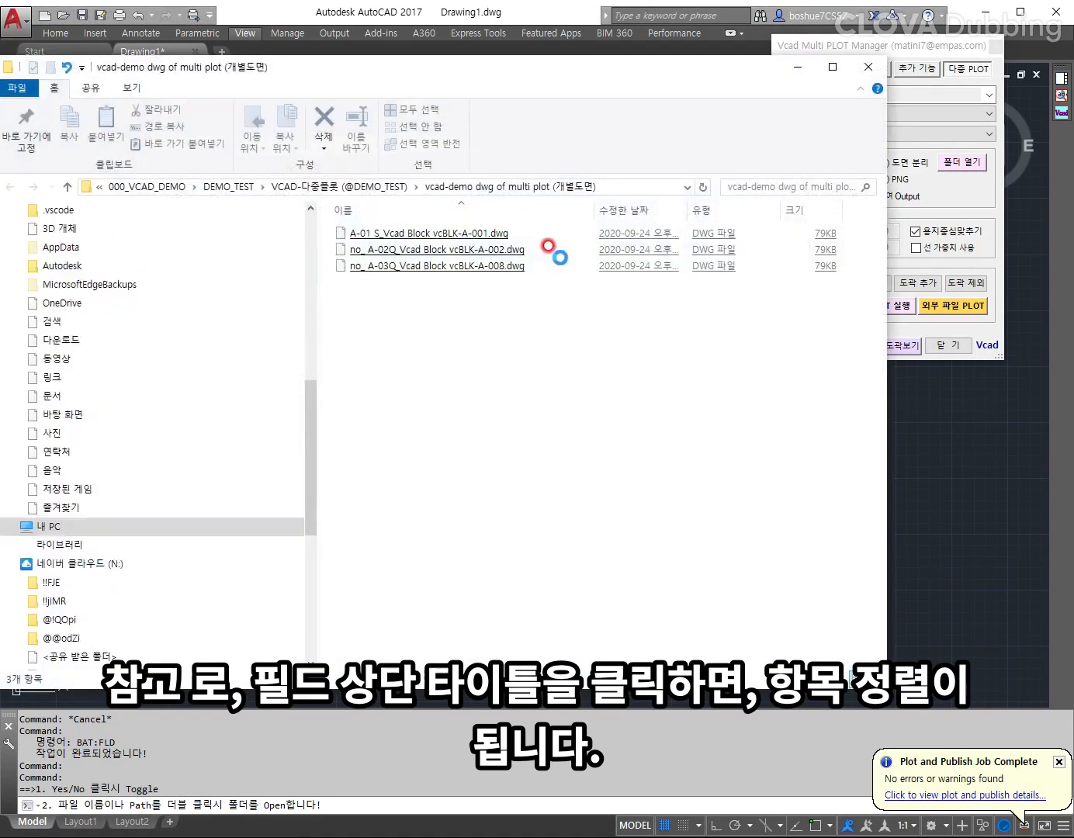
{"action": "left_click", "coordinate": [868, 68]}
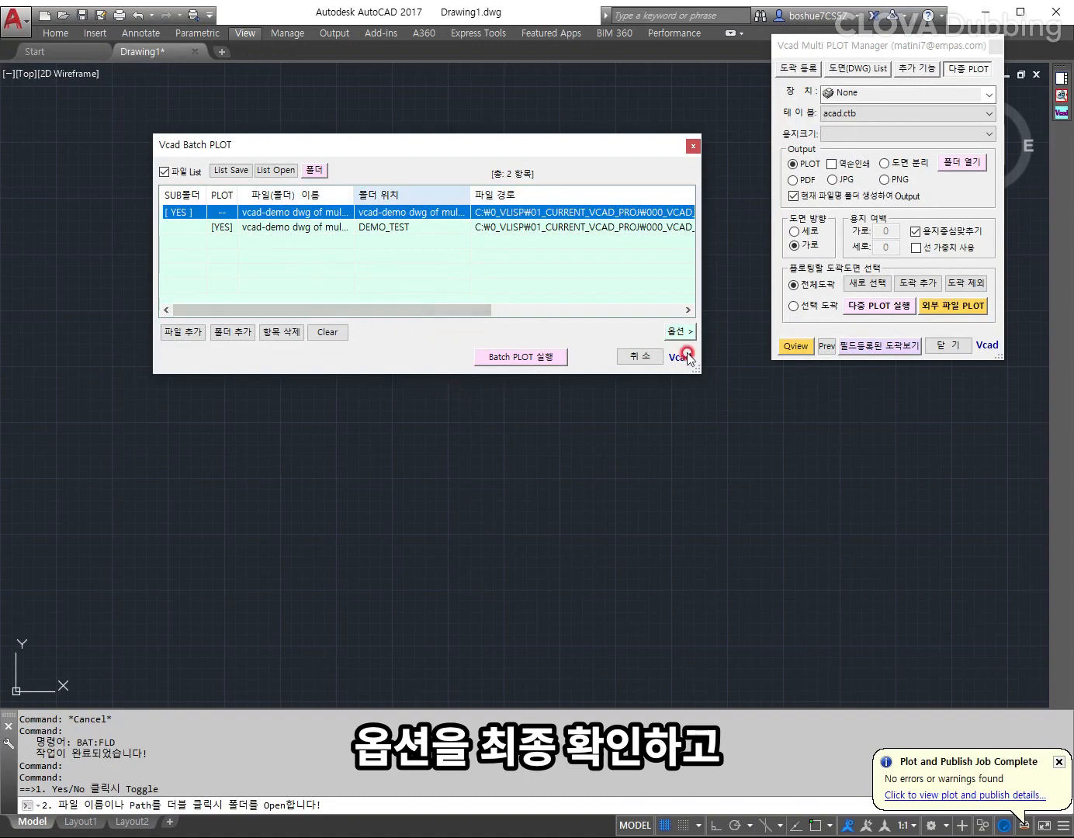
Step: Set the batch plot's PLOT range option to only the selected frame drawings in each file (파일내 선택된 도곽도면만)
{"action": "left_click", "coordinate": [679, 332]}
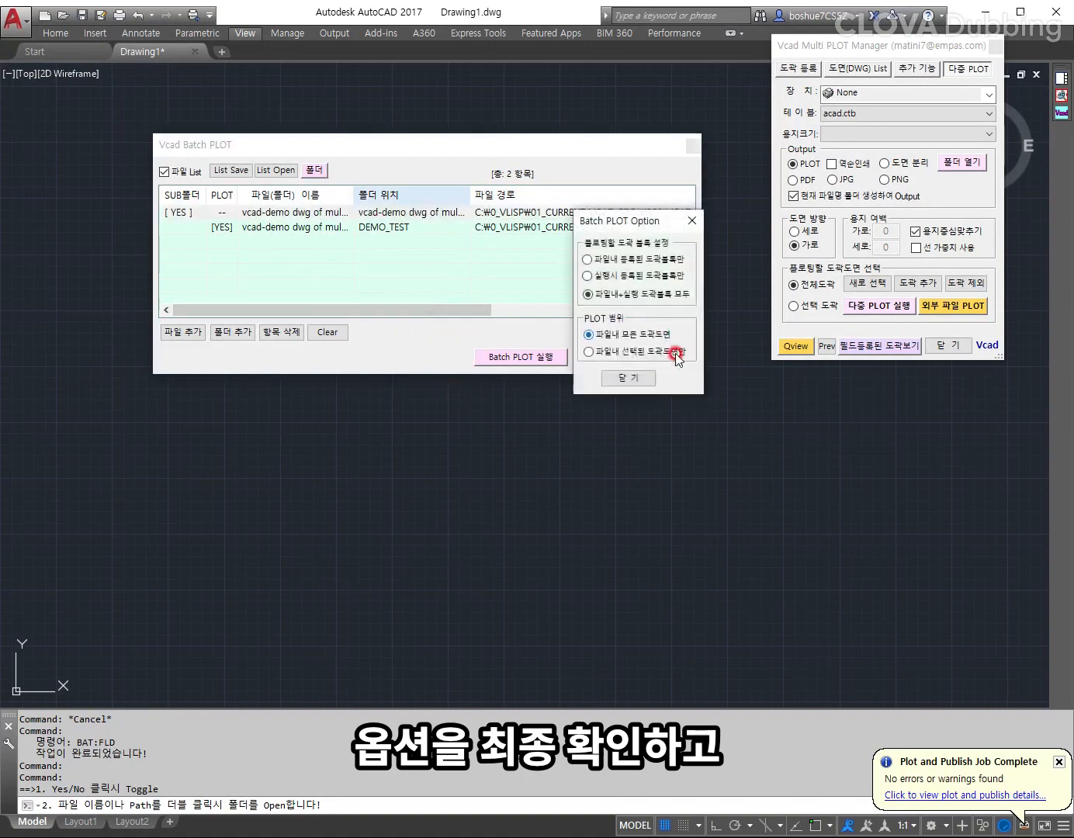
{"action": "left_click", "coordinate": [587, 352]}
{"action": "left_click", "coordinate": [626, 377]}
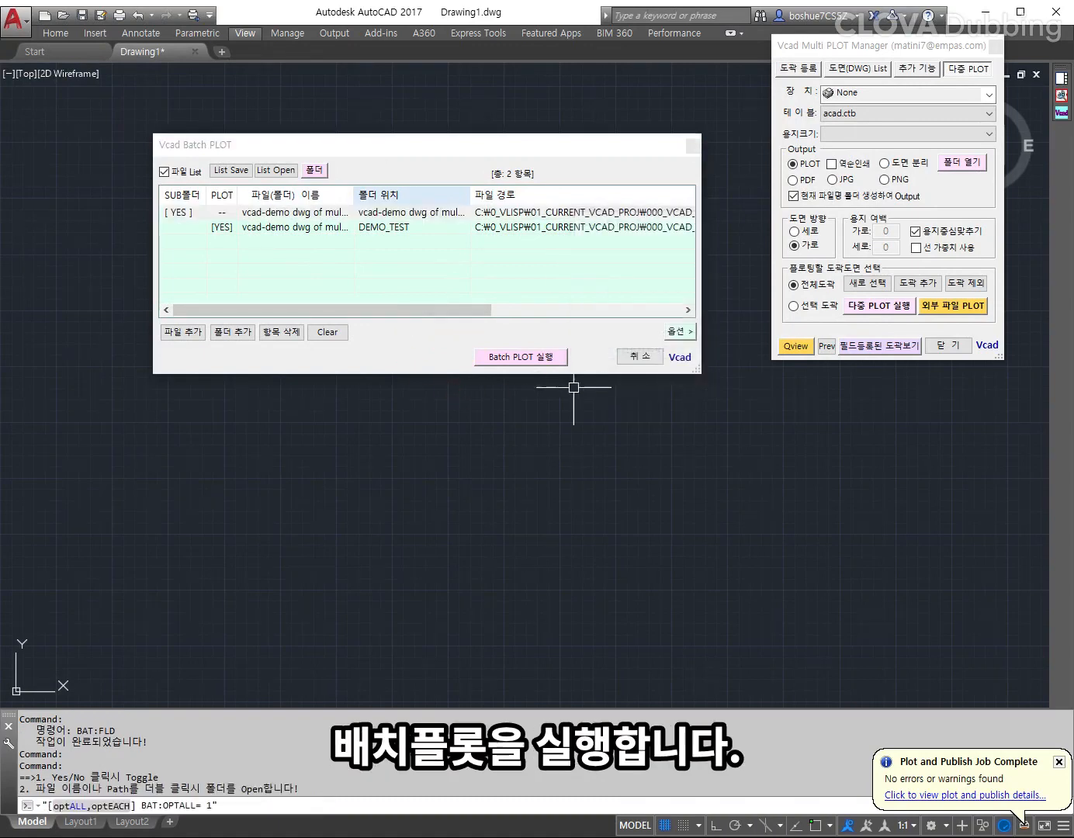
Step: Set the output type to PDF and run the batch plot on the listed file and folder
{"action": "left_click", "coordinate": [541, 367]}
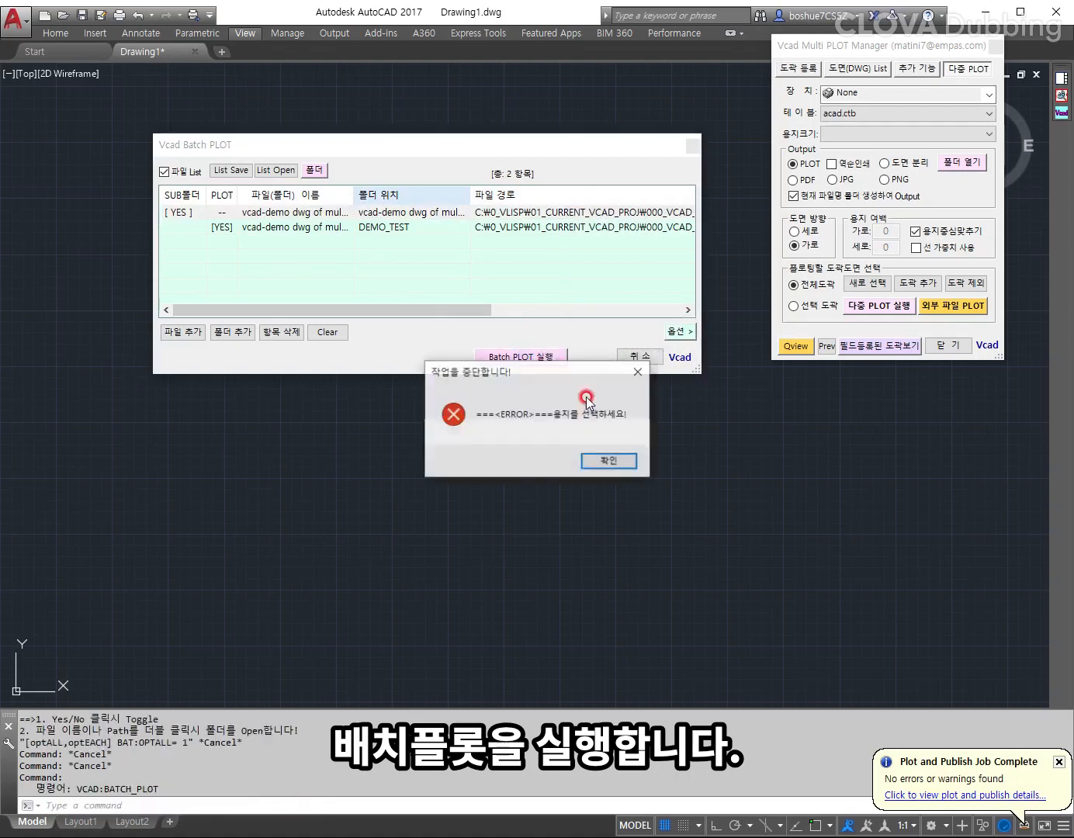
{"action": "left_click", "coordinate": [610, 461]}
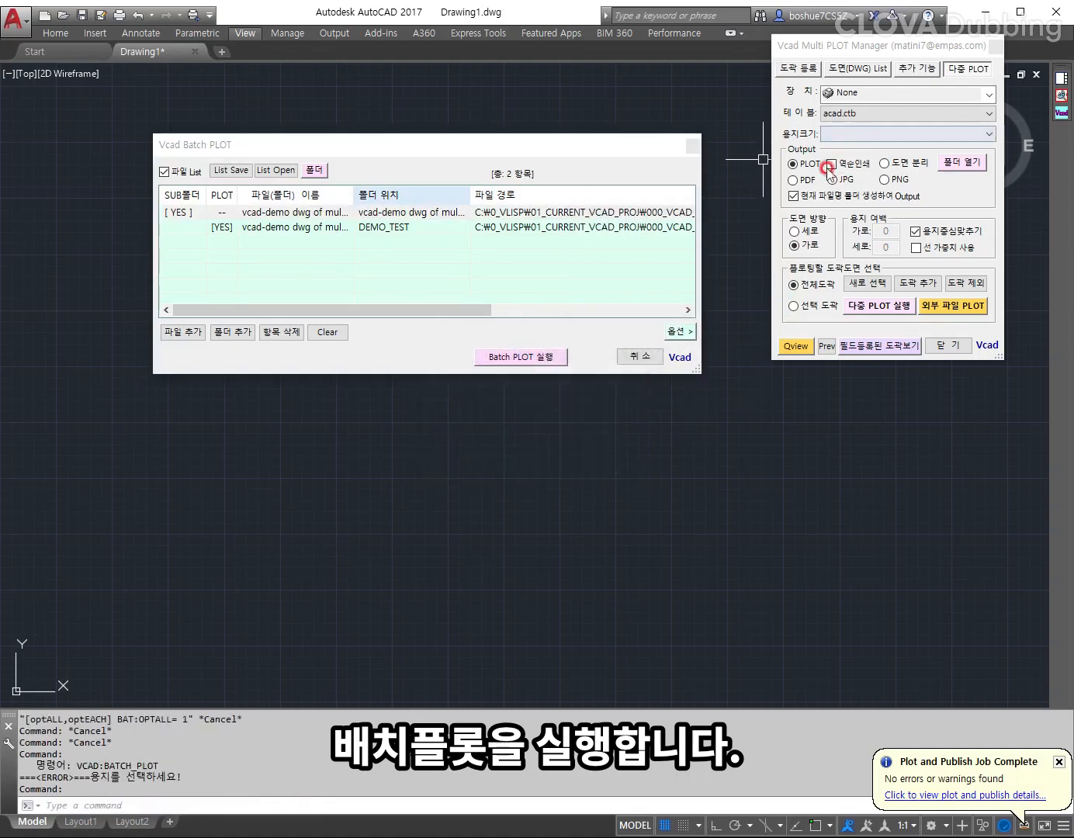
{"action": "left_click", "coordinate": [793, 181]}
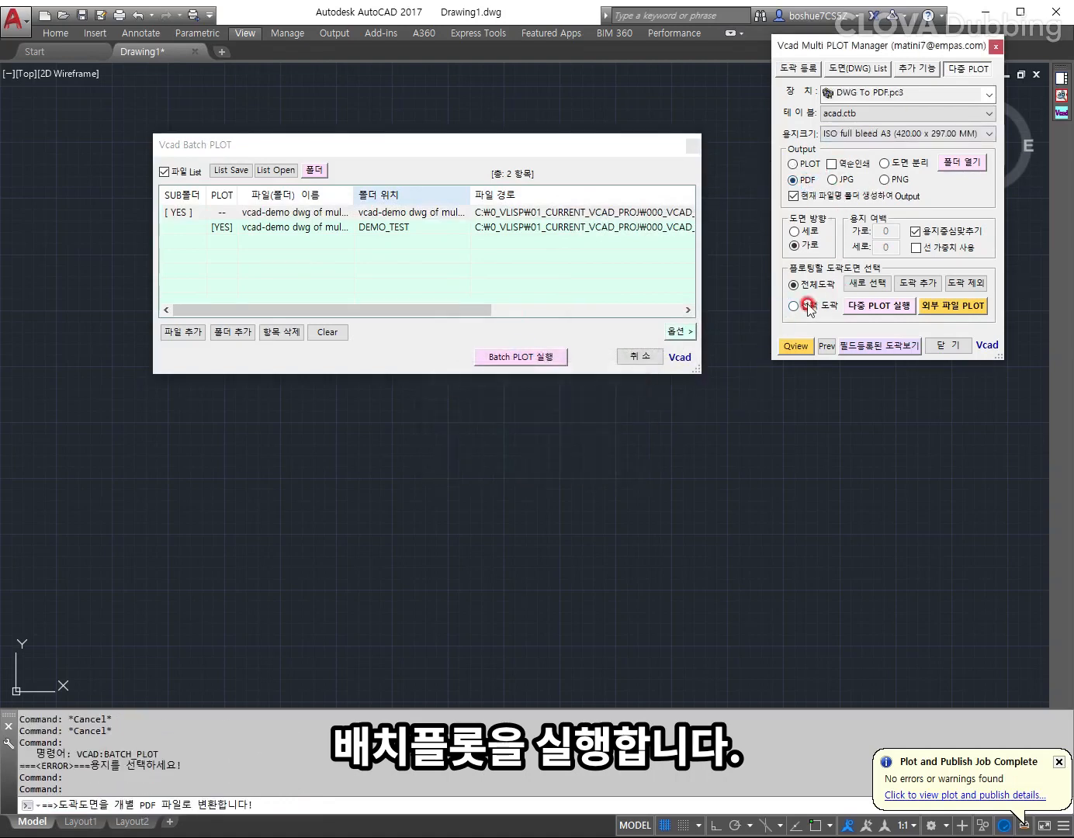
{"action": "left_click", "coordinate": [745, 340]}
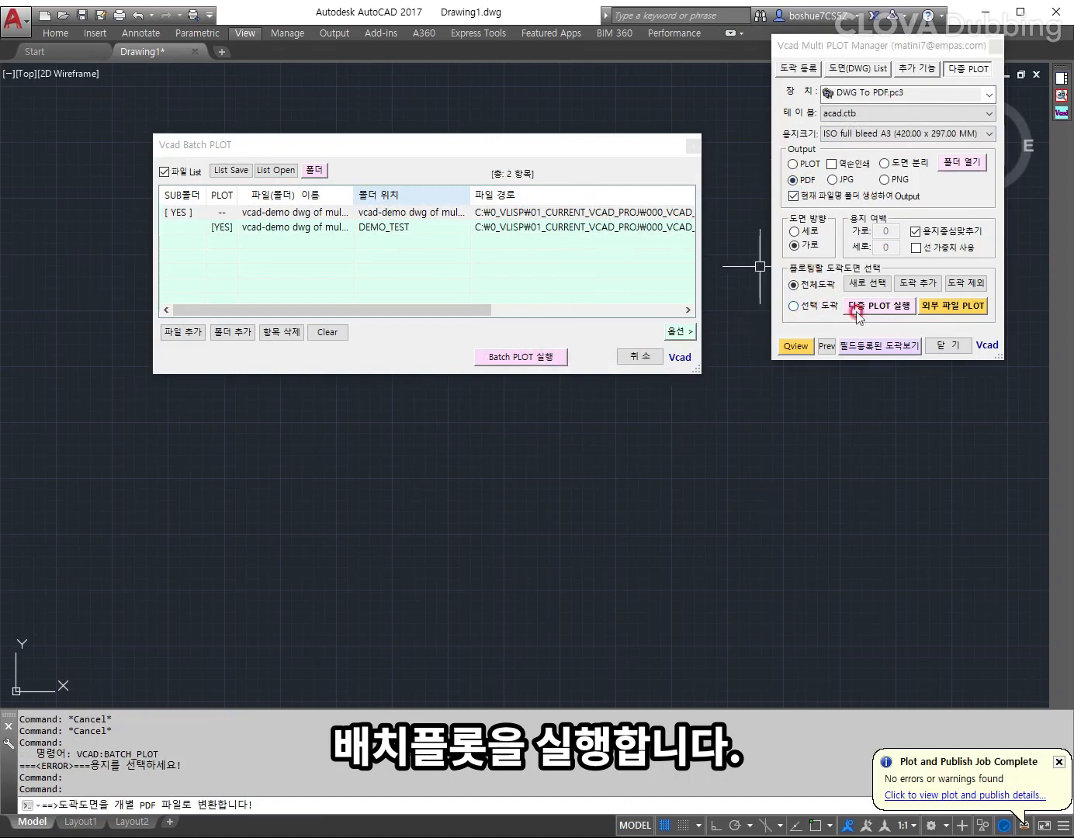
{"action": "left_click", "coordinate": [544, 357]}
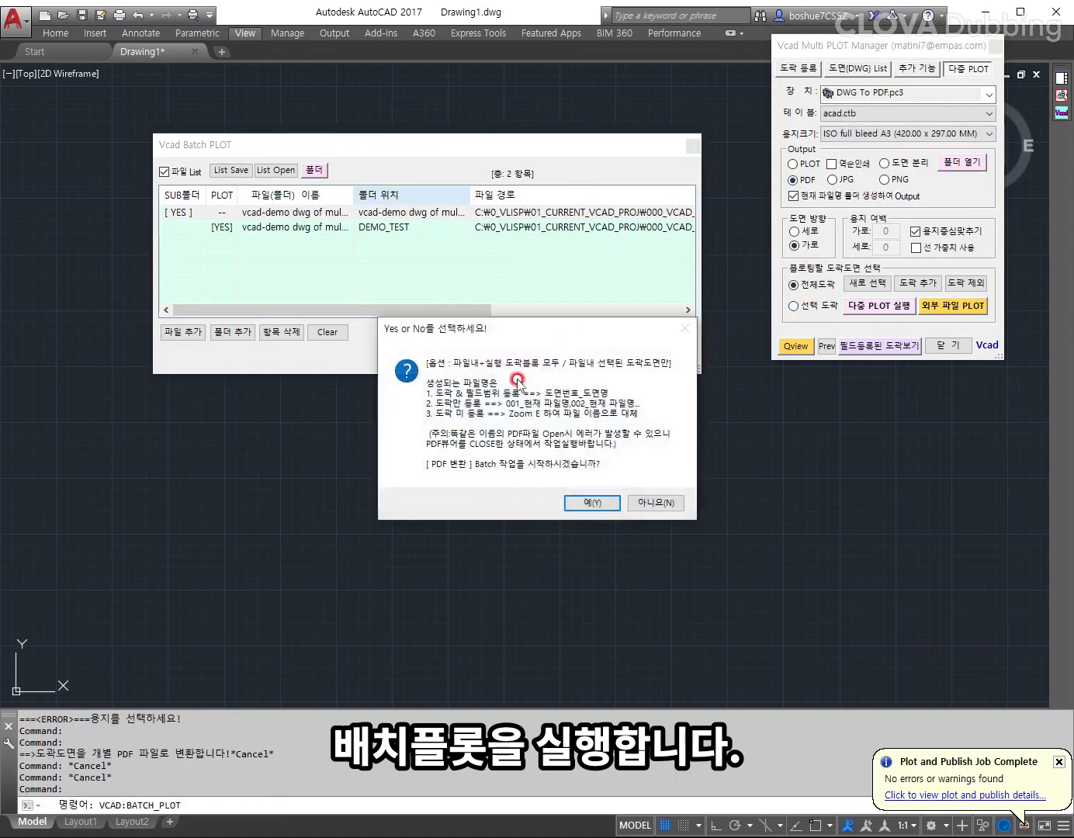
{"action": "left_click", "coordinate": [593, 502]}
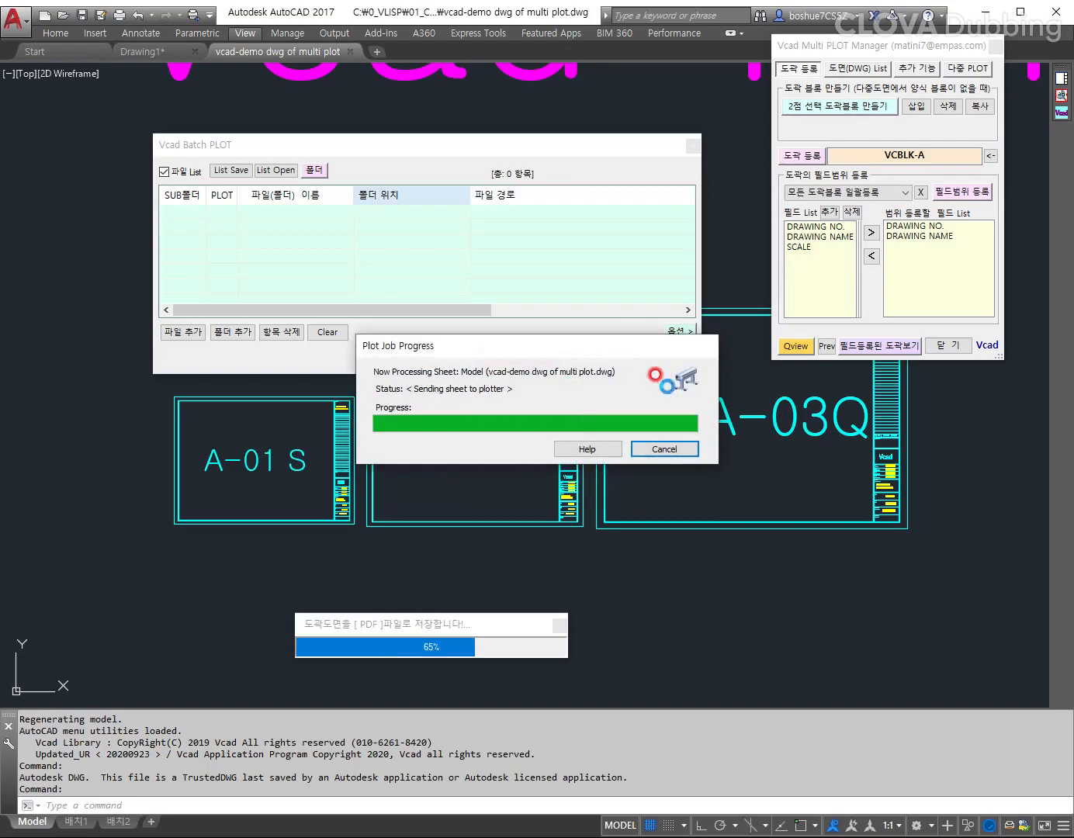
{"action": "left_click", "coordinate": [572, 451]}
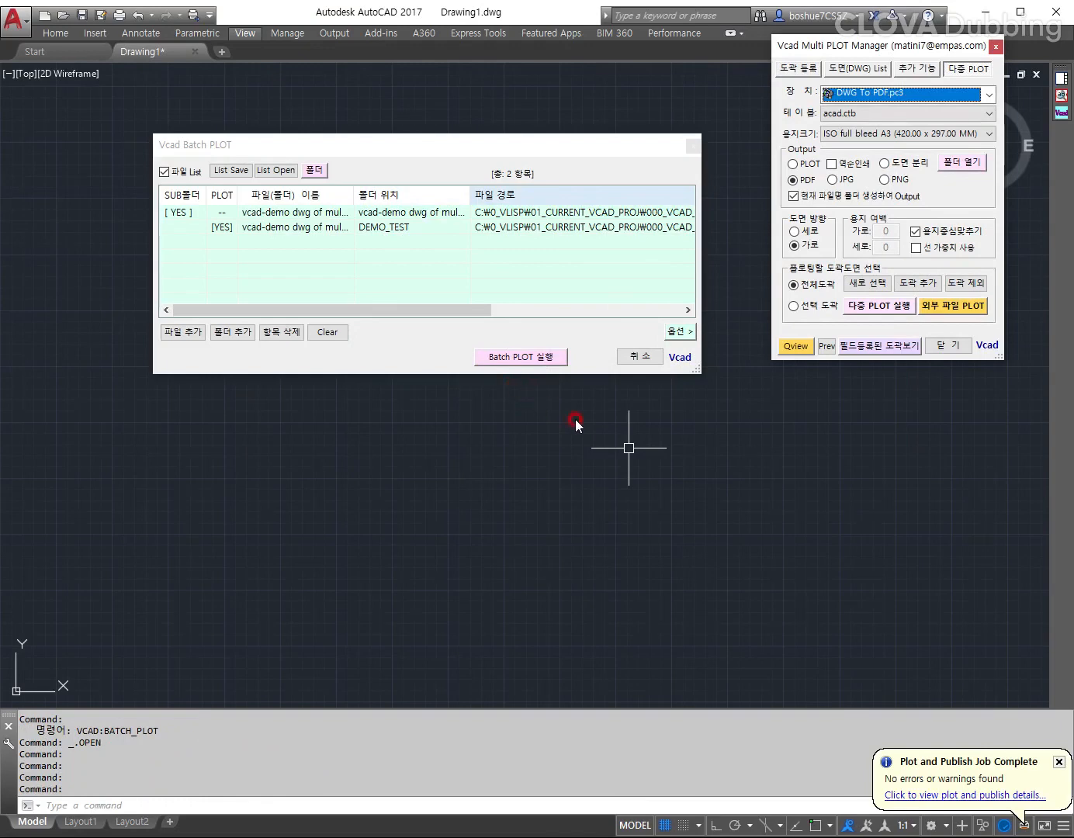
Step: Open the batch plot's output folder and examine the PDFs there and in the subfolder 새 폴더 (2)
{"action": "left_click", "coordinate": [326, 195]}
{"action": "left_click", "coordinate": [315, 170]}
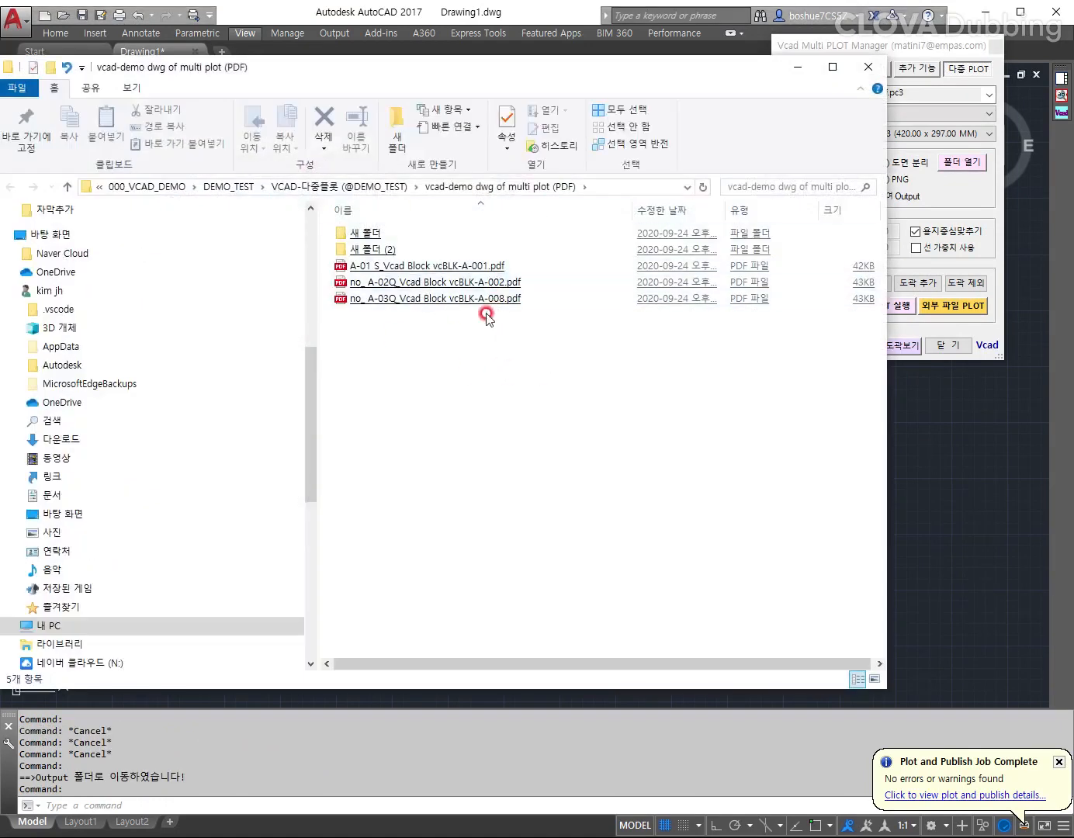
{"action": "double_click", "coordinate": [370, 249]}
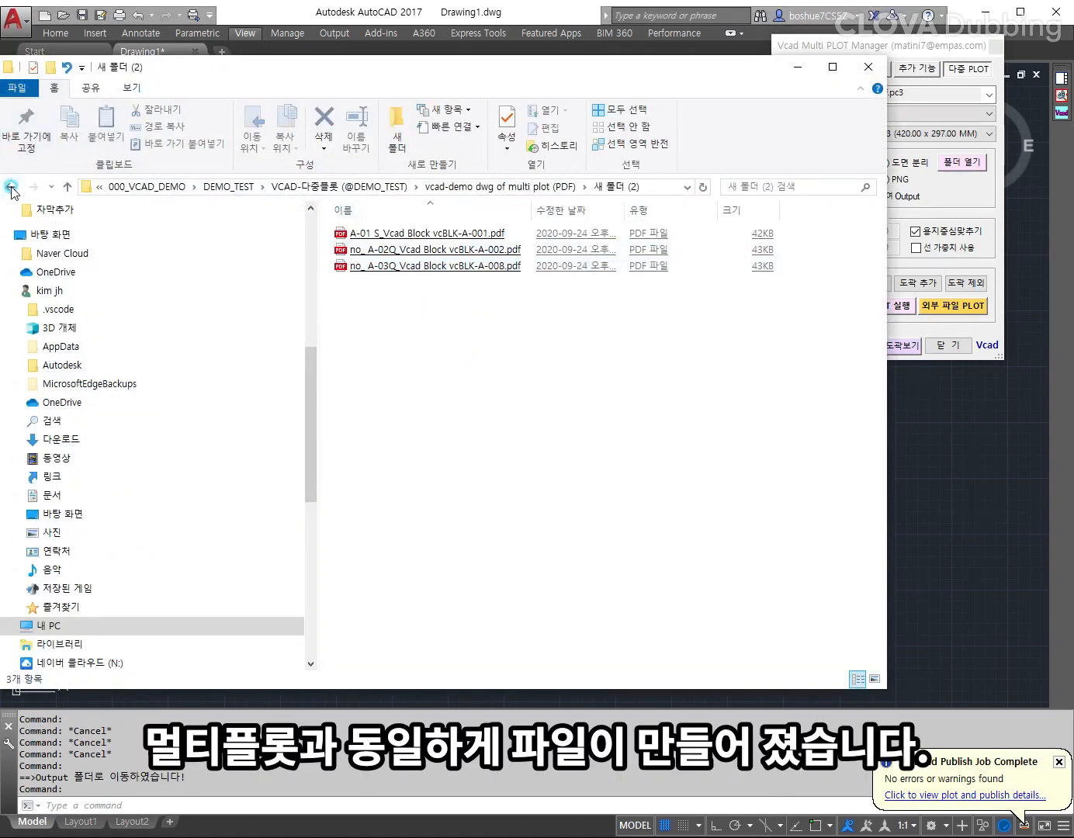
{"action": "left_click", "coordinate": [11, 187]}
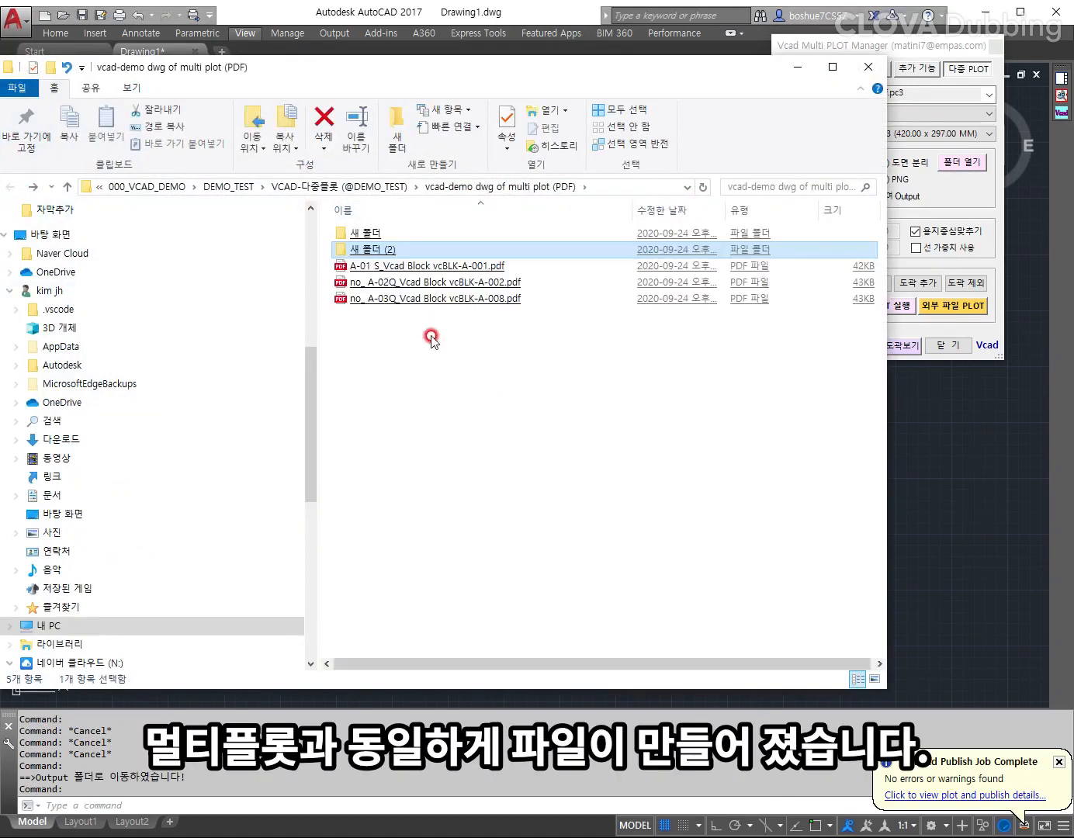
{"action": "left_click", "coordinate": [868, 67]}
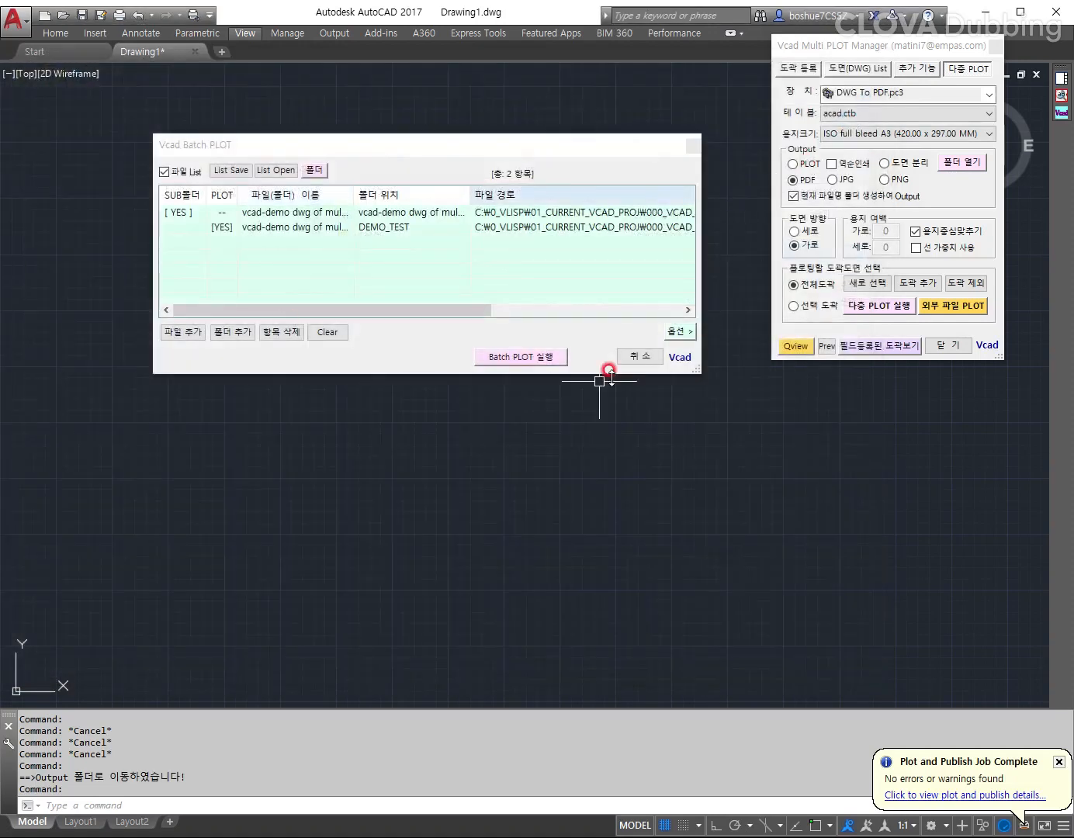
{"action": "left_click", "coordinate": [650, 355]}
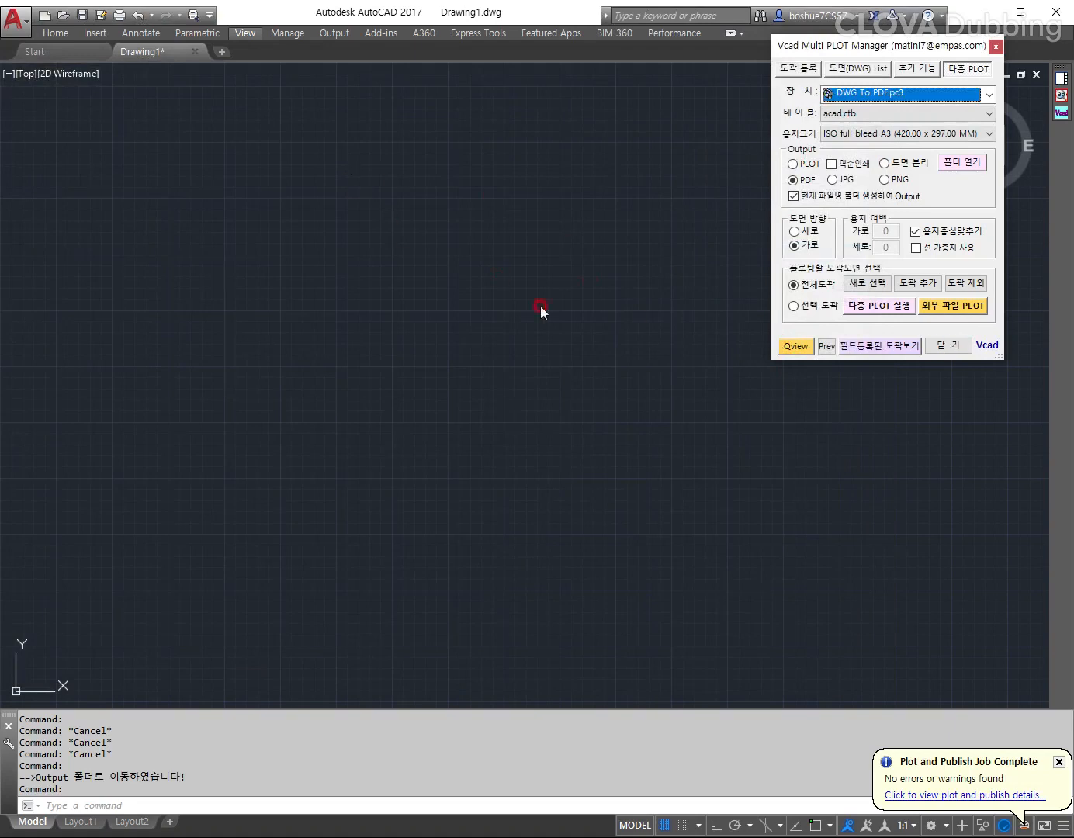
{"action": "left_click", "coordinate": [193, 52]}
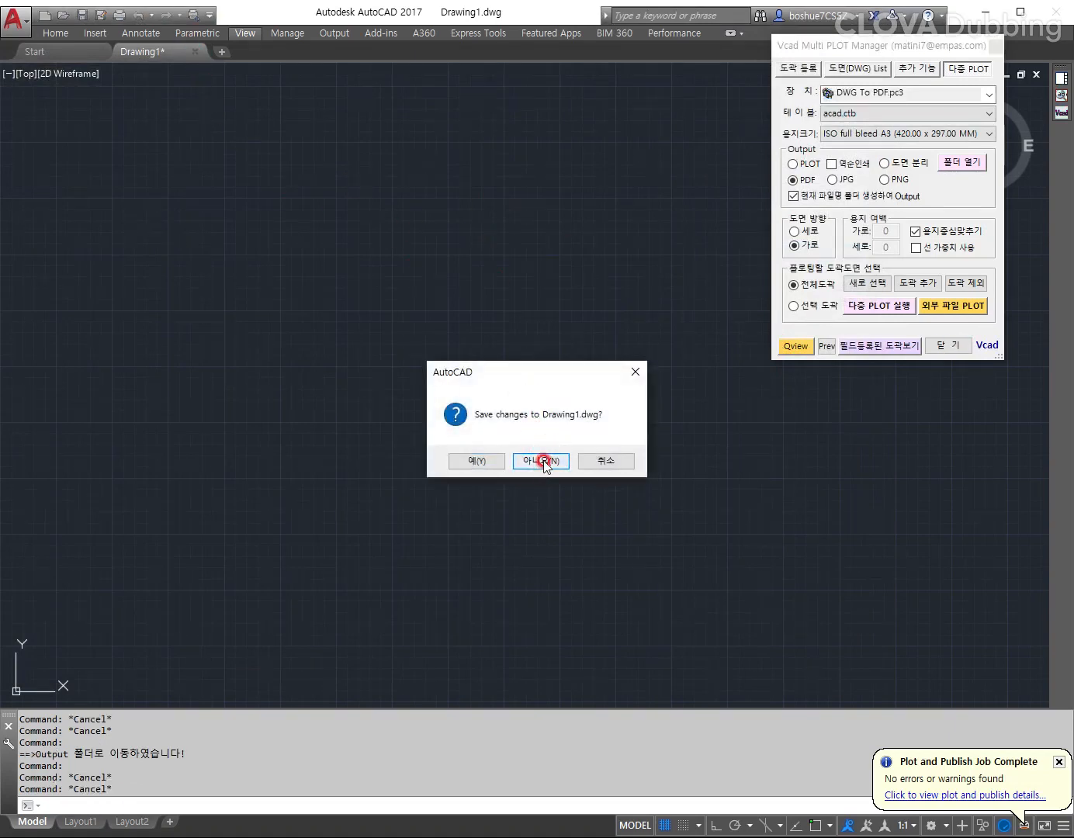
{"action": "left_click", "coordinate": [611, 462]}
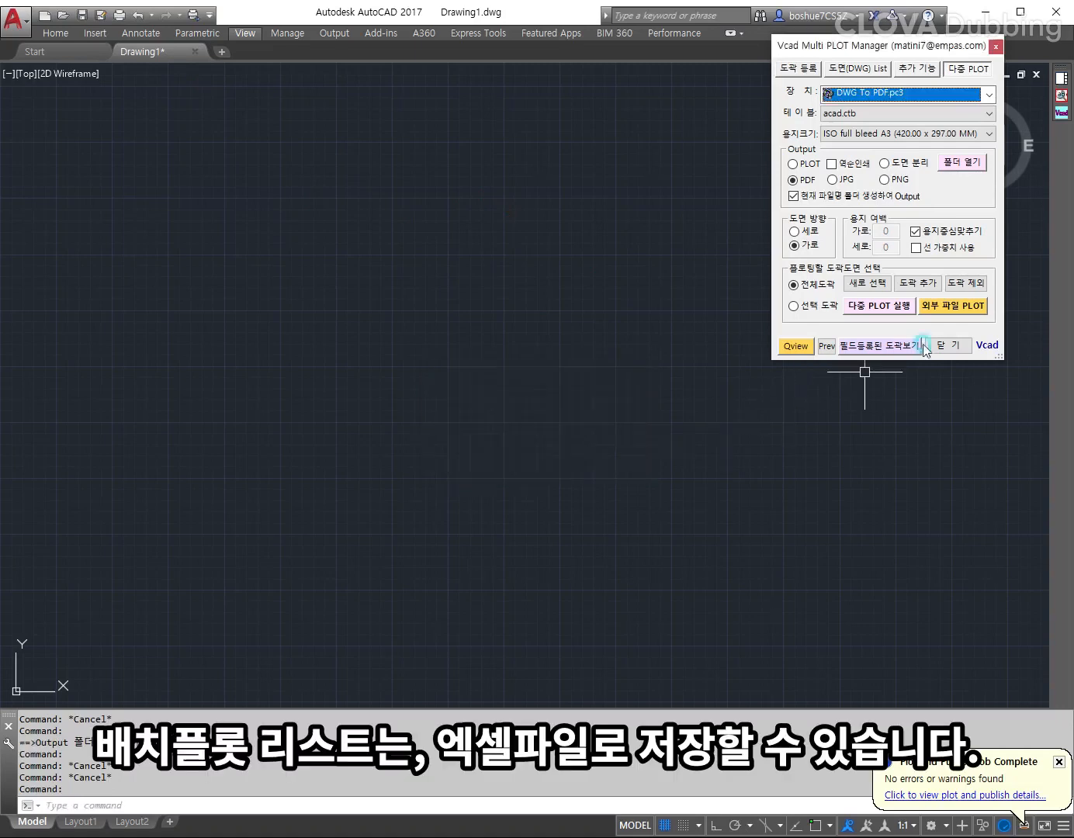
Step: Reopen the batch plot for external files and save its list as the Excel file DRAWING1-BATCH PLOT LIST in DEMO_TEST
{"action": "left_click", "coordinate": [951, 308]}
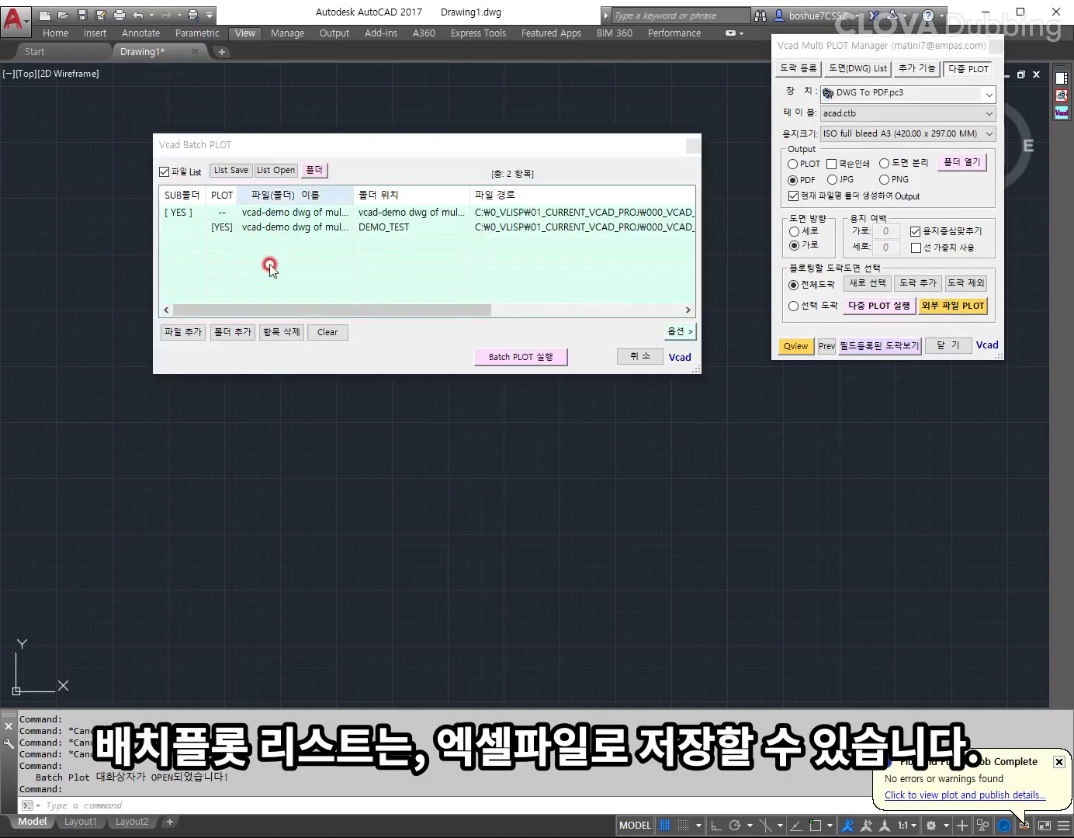
{"action": "left_click", "coordinate": [243, 174]}
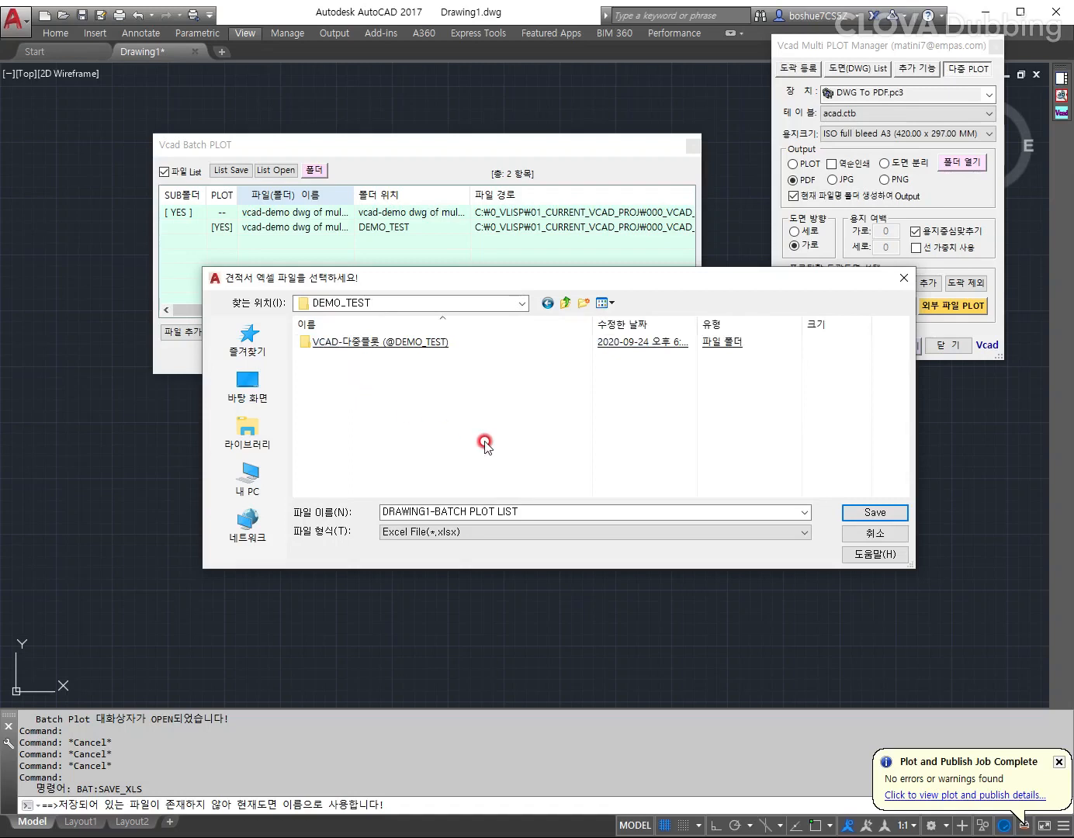
{"action": "left_click", "coordinate": [873, 514]}
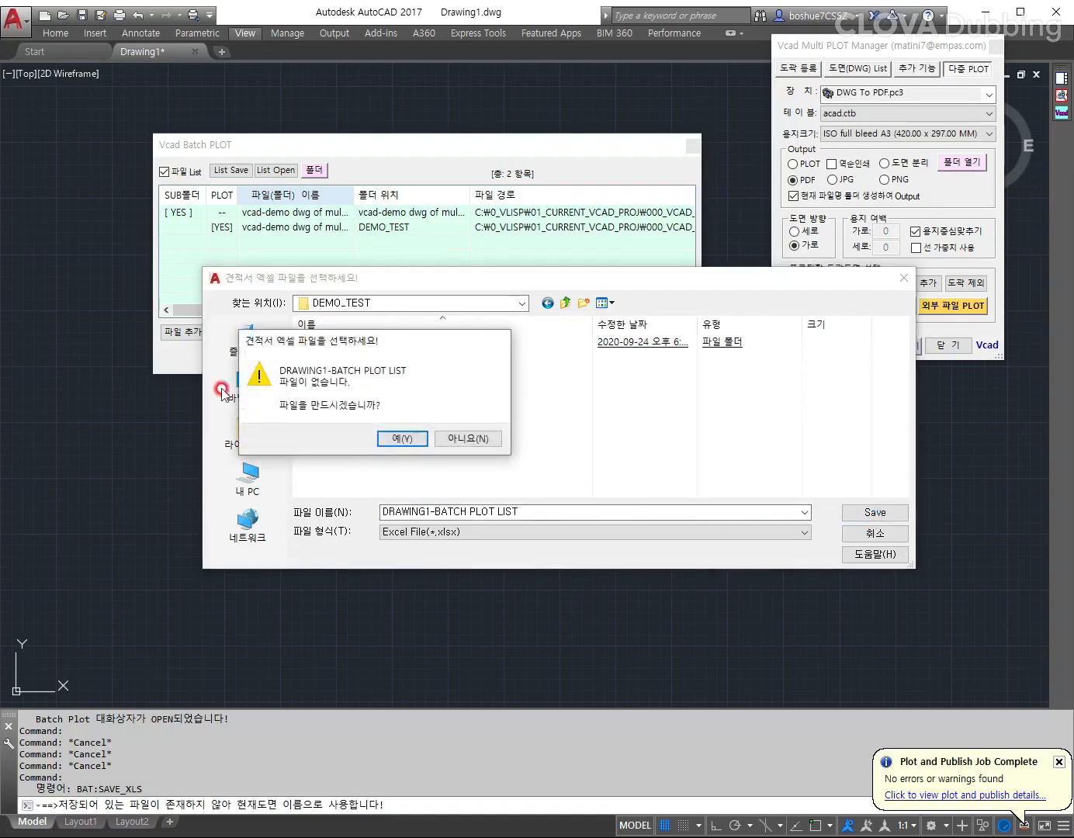
{"action": "left_click", "coordinate": [402, 438]}
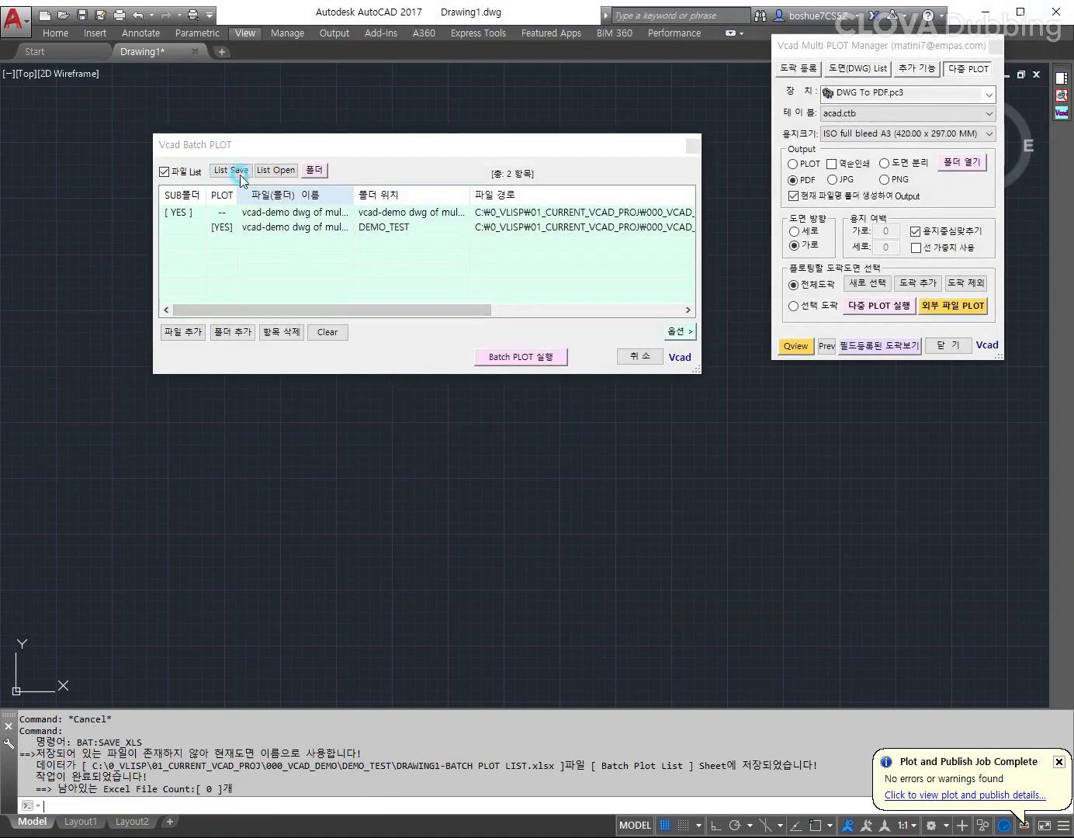
Step: View the saved DRAWING1-BATCH PLOT LIST.xlsx in Excel, and return to the batch plot list without saving again
{"action": "left_click", "coordinate": [241, 177]}
{"action": "left_click", "coordinate": [372, 356]}
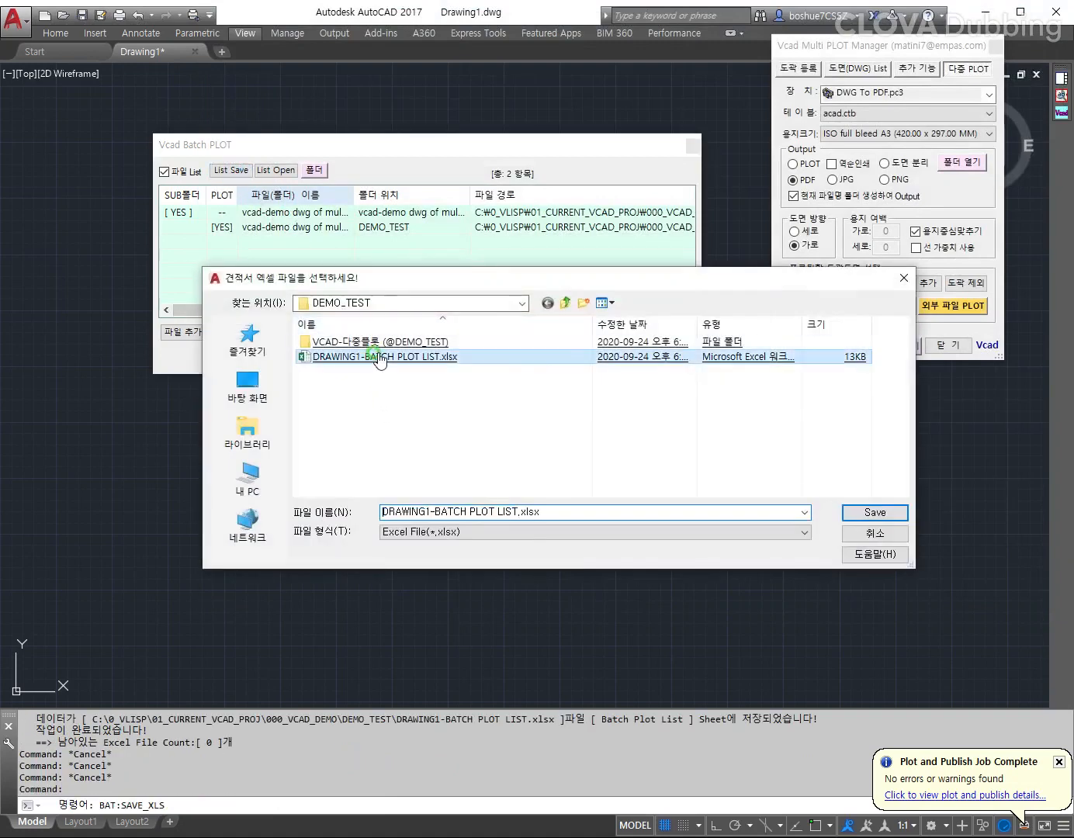
{"action": "right_click", "coordinate": [379, 357]}
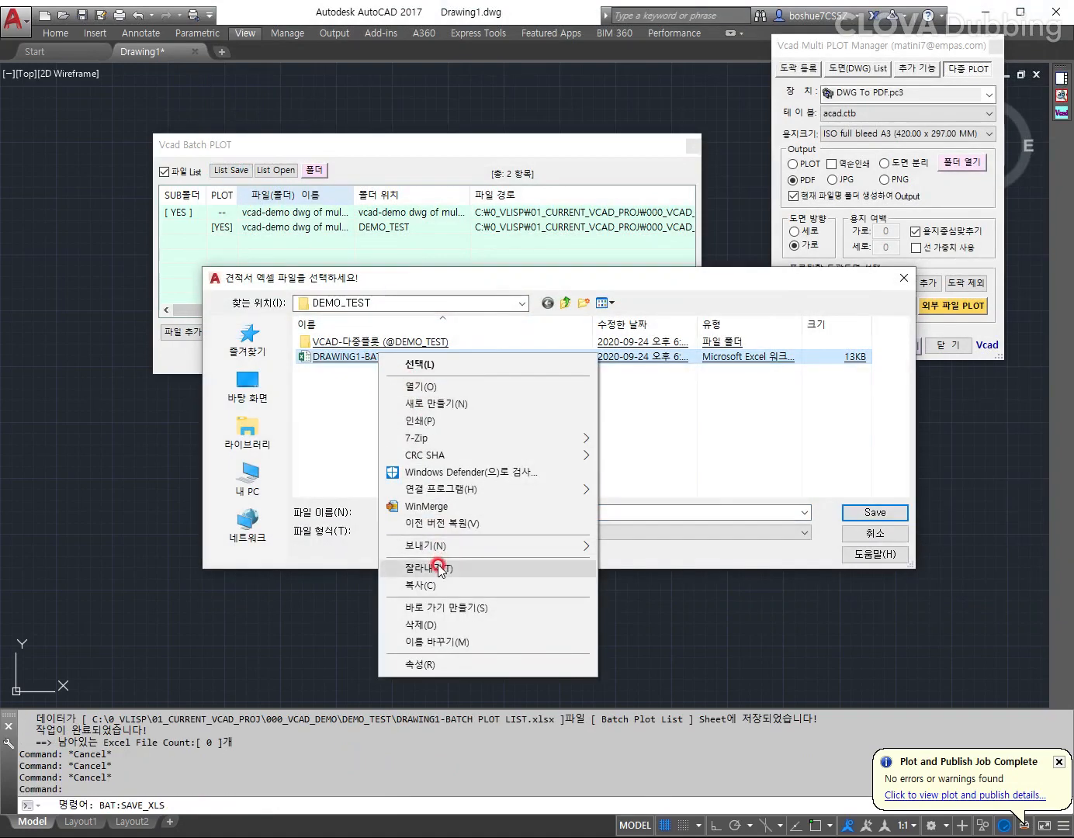
{"action": "left_click", "coordinate": [429, 388]}
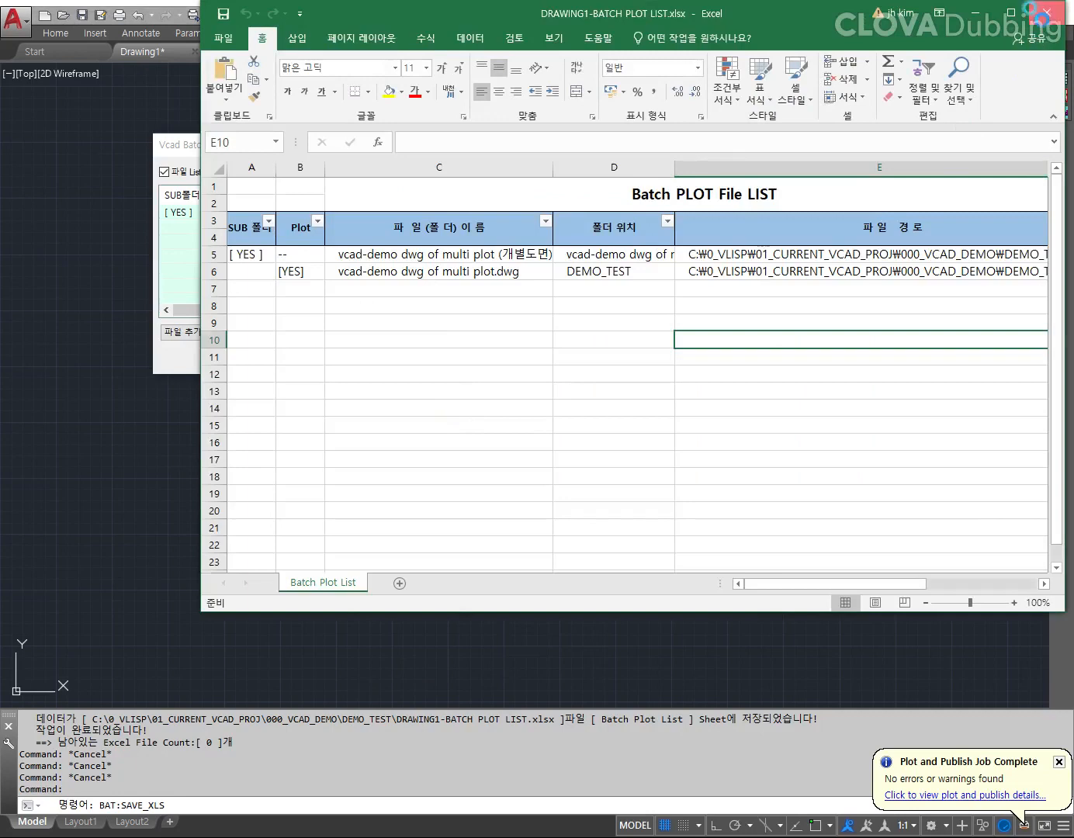
{"action": "left_click", "coordinate": [1047, 12]}
{"action": "left_click", "coordinate": [875, 533]}
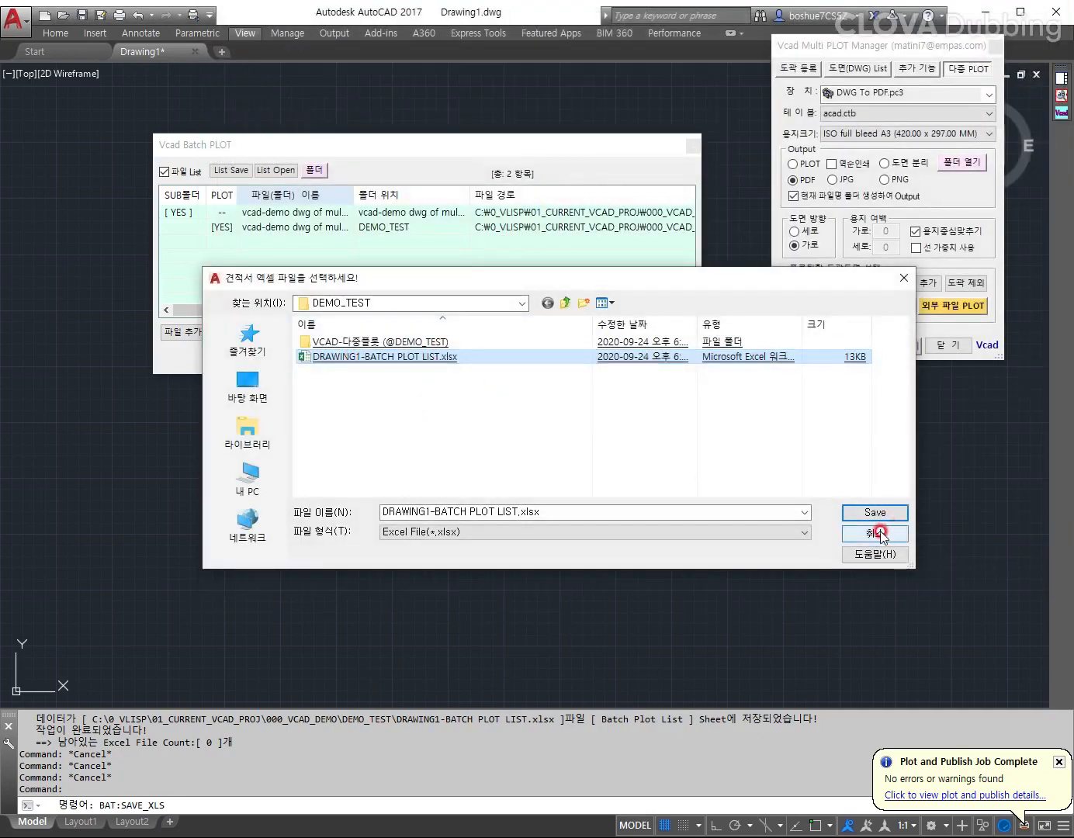
{"action": "left_click", "coordinate": [613, 461]}
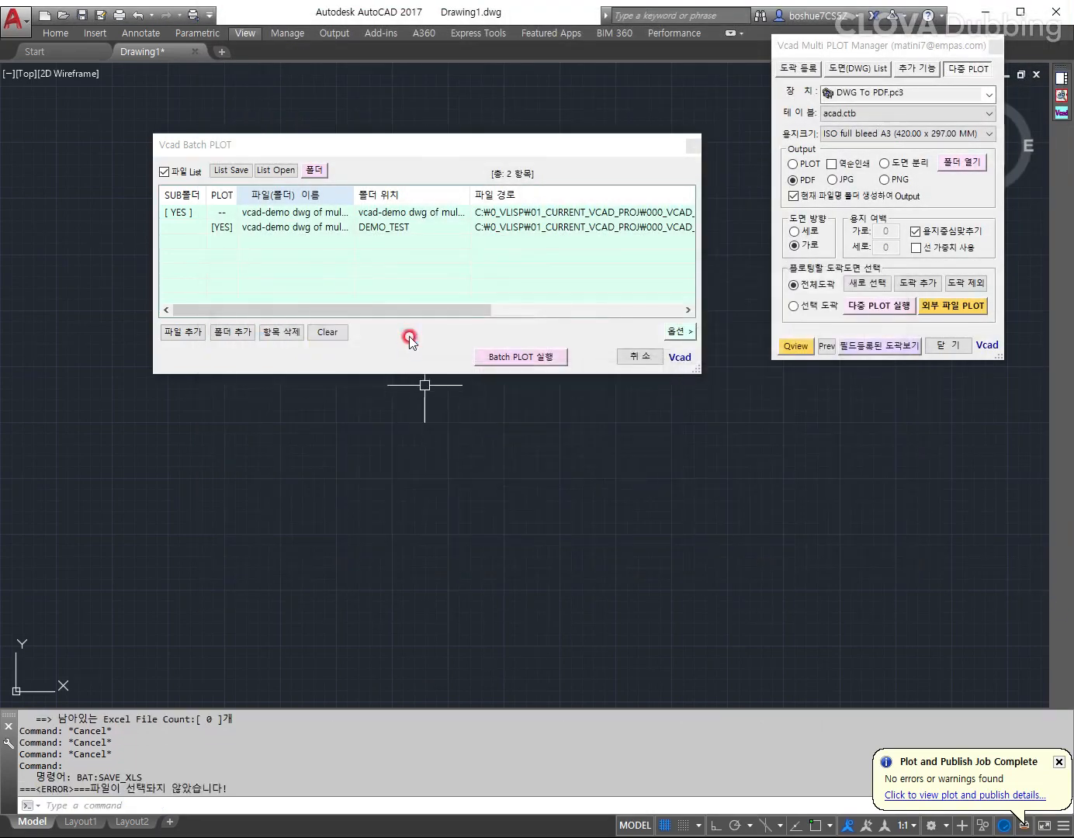
Step: Clear all entries from the batch plot list and reload them from DRAWING1-BATCH PLOT LIST.xlsx
{"action": "left_click", "coordinate": [332, 333]}
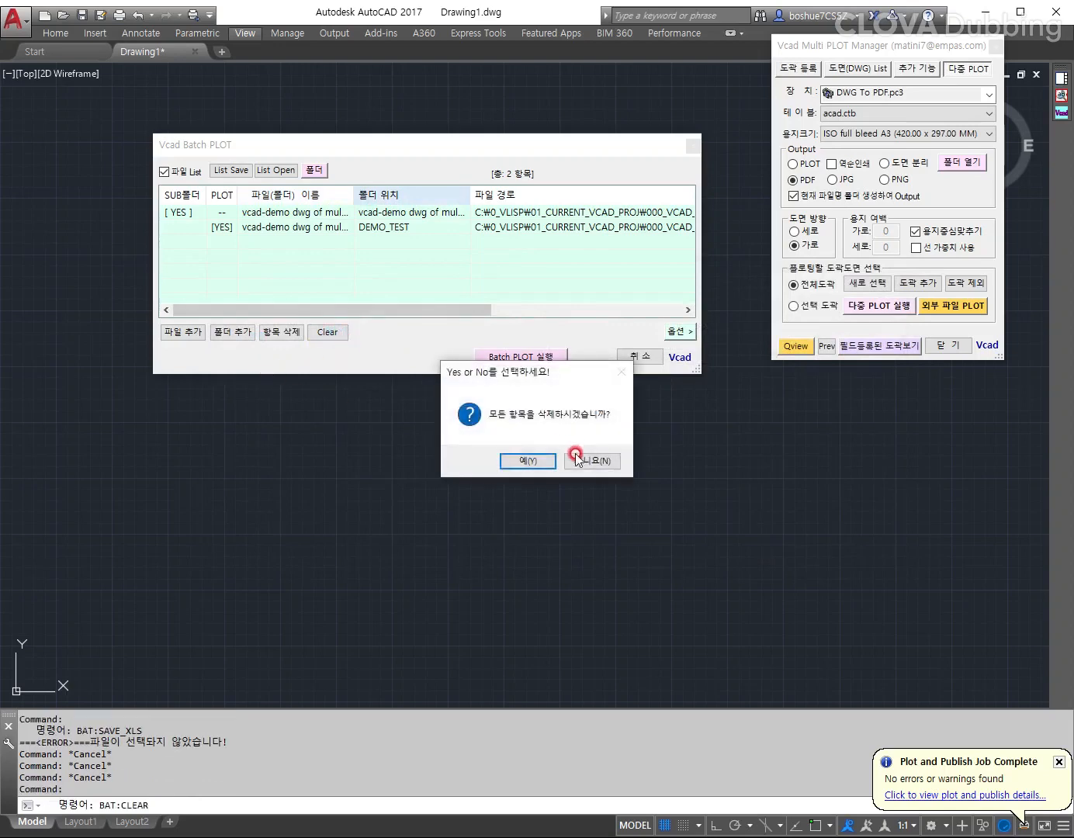
{"action": "left_click", "coordinate": [528, 459]}
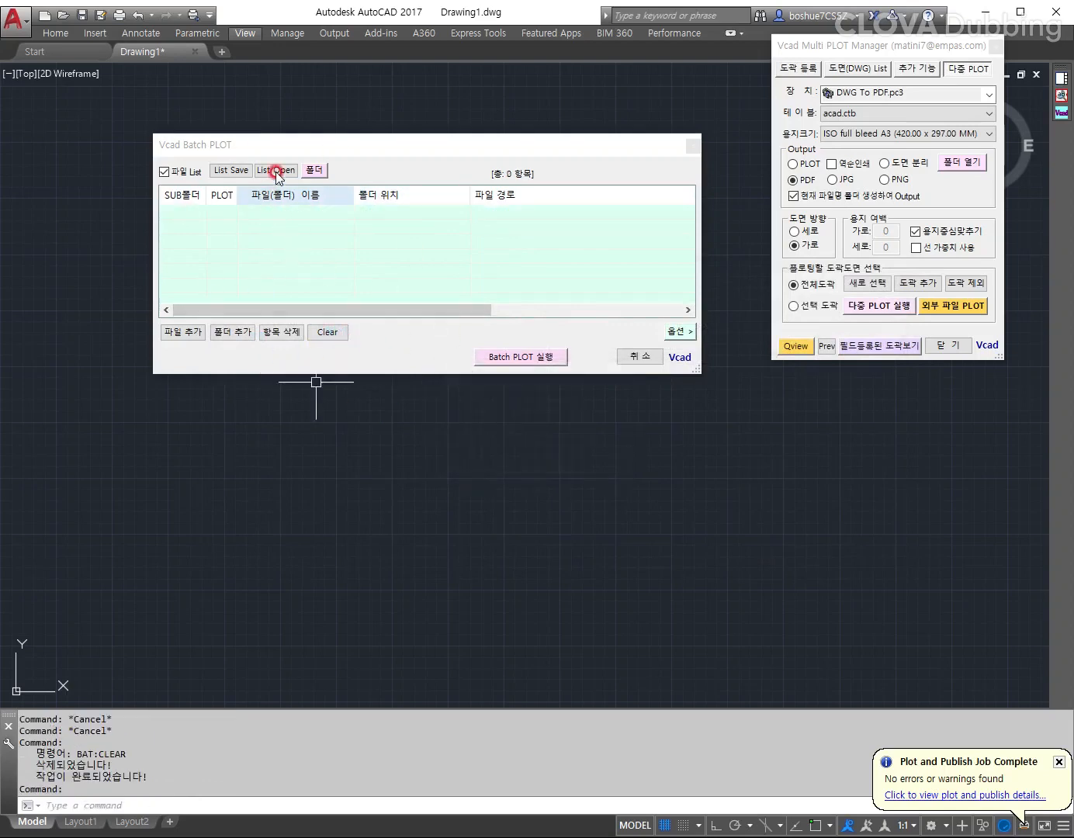
{"action": "left_click", "coordinate": [378, 360]}
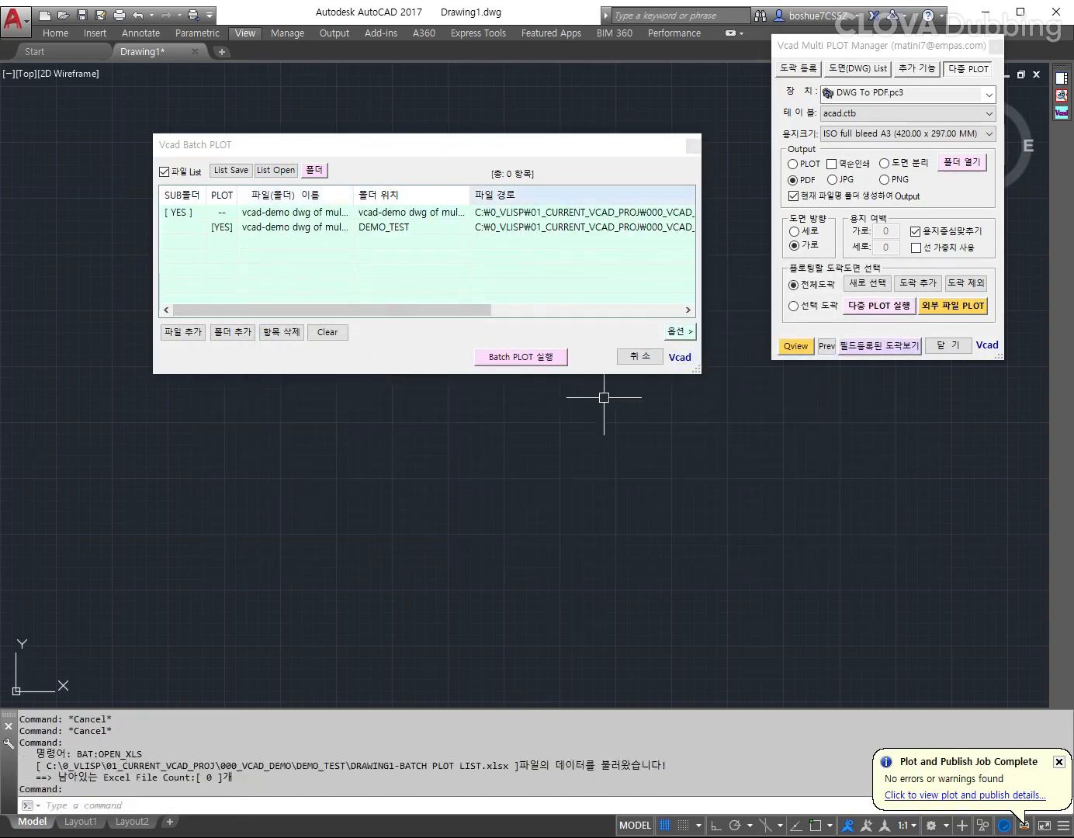
Step: Close the Batch PLOT and Multi PLOT Manager dialogs and close Drawing1.dwg without saving changes
{"action": "left_click", "coordinate": [639, 358]}
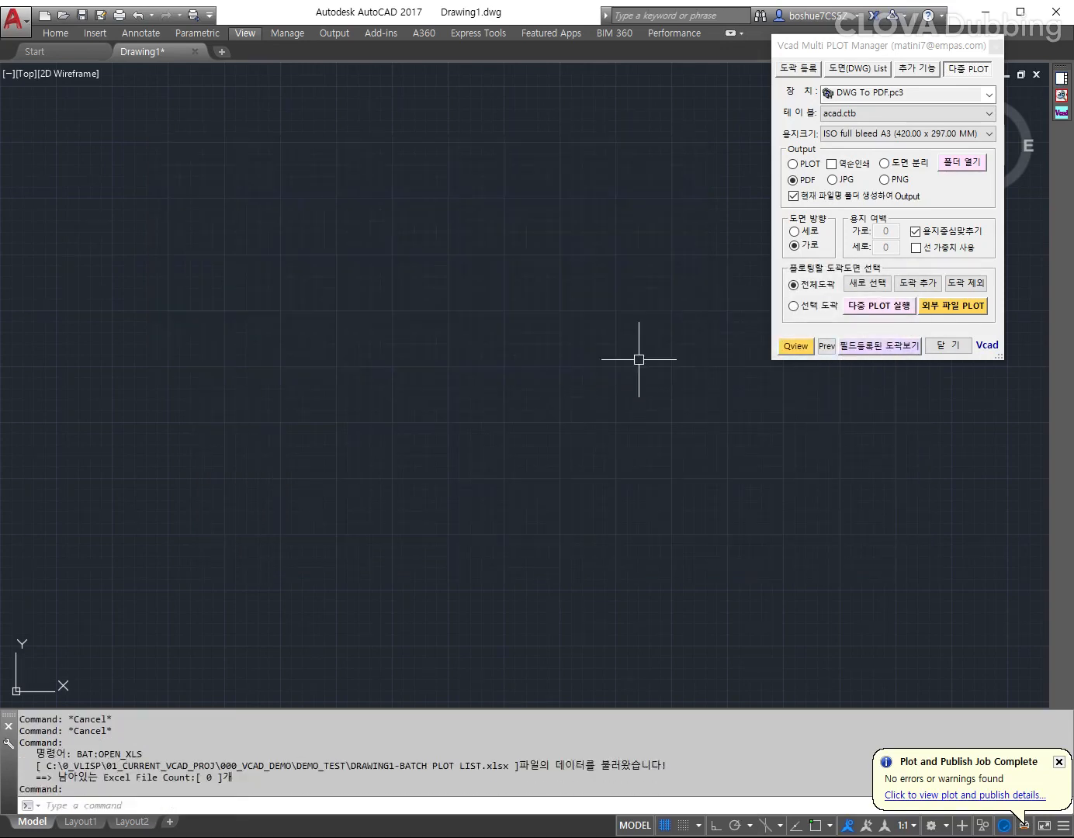
{"action": "left_click", "coordinate": [949, 346]}
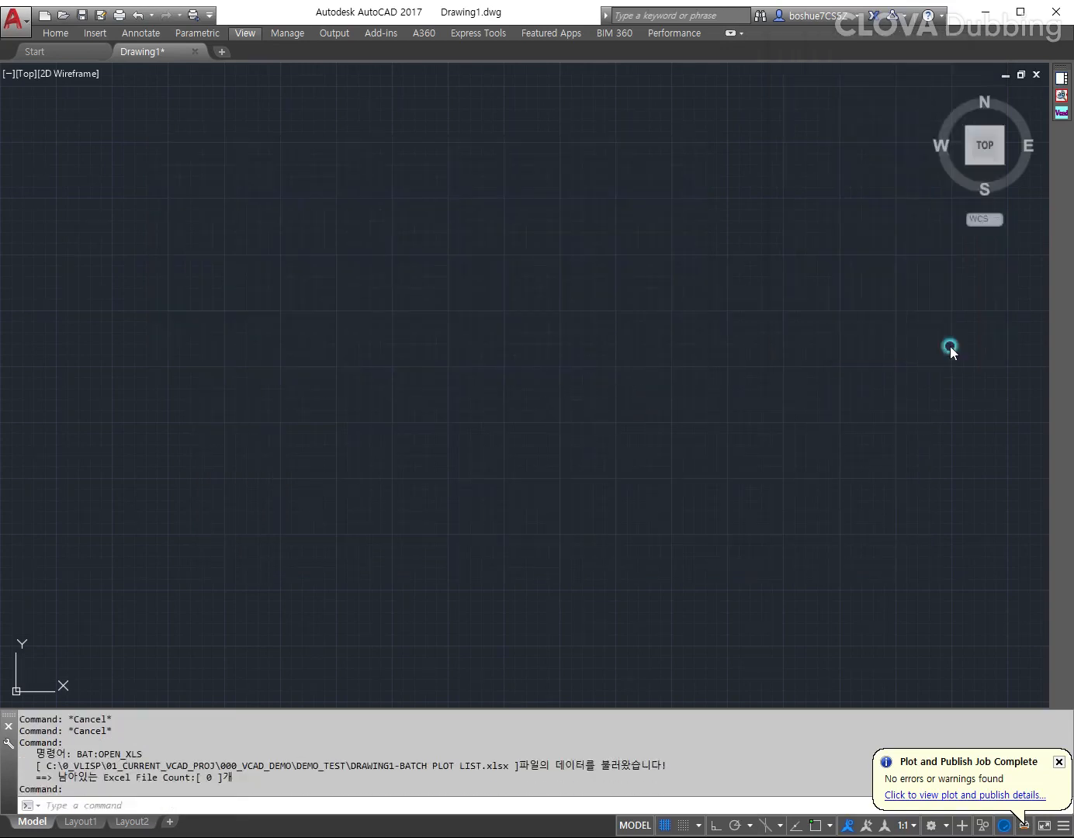
{"action": "left_click", "coordinate": [196, 52]}
{"action": "left_click", "coordinate": [549, 458]}
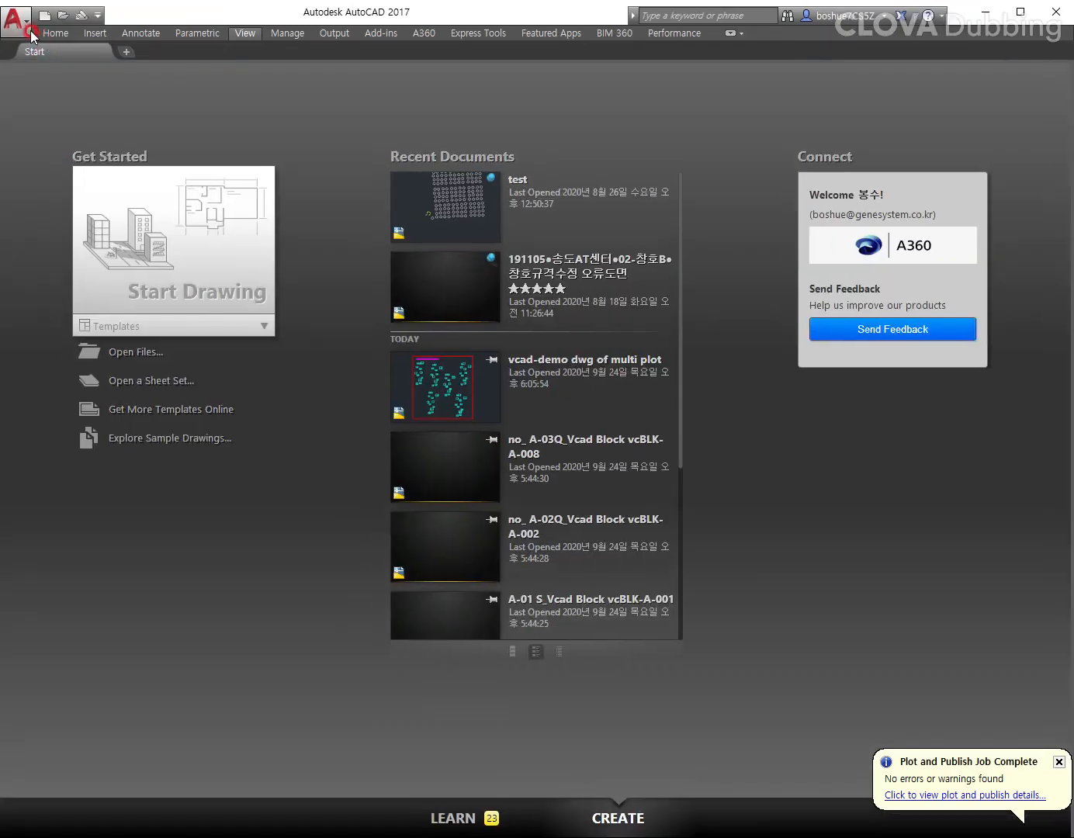
Step: Open the recent drawing vcad-demo dwg of multi plot.dwg and bring the A-01 S to A-03Q frames into view
{"action": "left_click", "coordinate": [30, 31]}
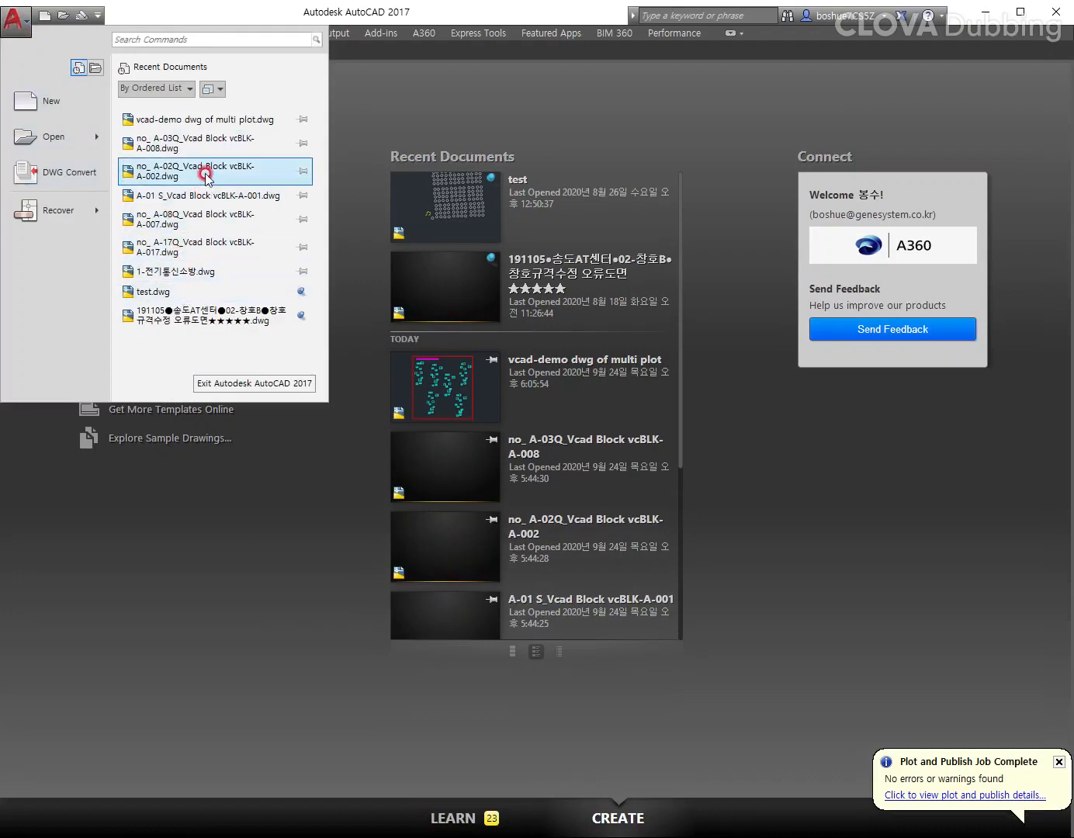
{"action": "left_click", "coordinate": [225, 119]}
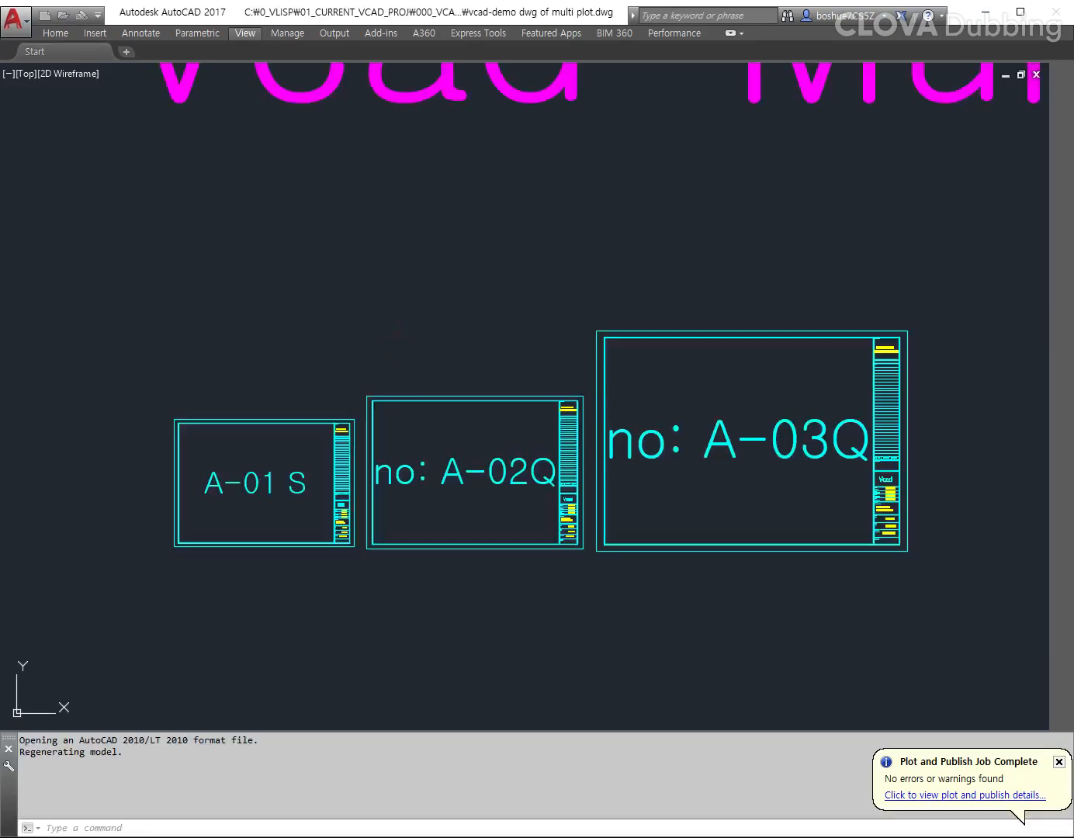
{"action": "scroll", "coordinate": [425, 336], "scroll_direction": "down", "scroll_amount": 2}
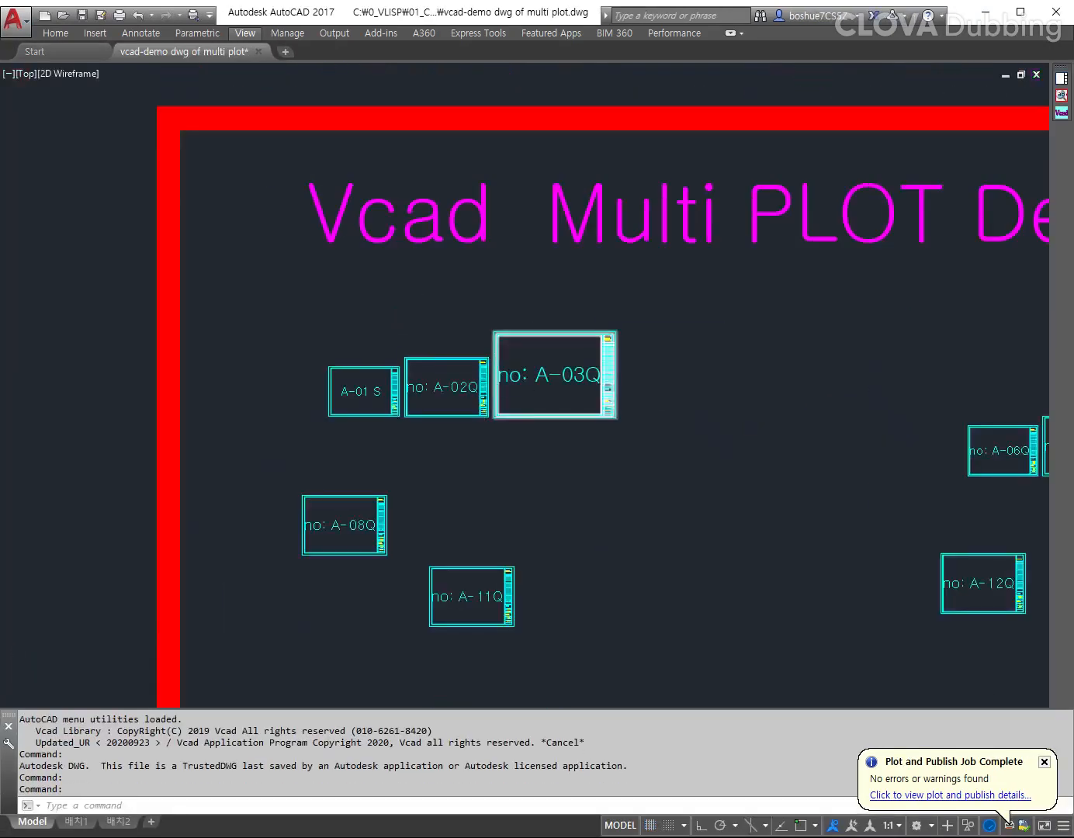
{"action": "scroll", "coordinate": [504, 392], "scroll_direction": "up", "scroll_amount": 2}
{"action": "middle_click_drag", "start_coordinate": [513, 394], "coordinate": [450, 345]}
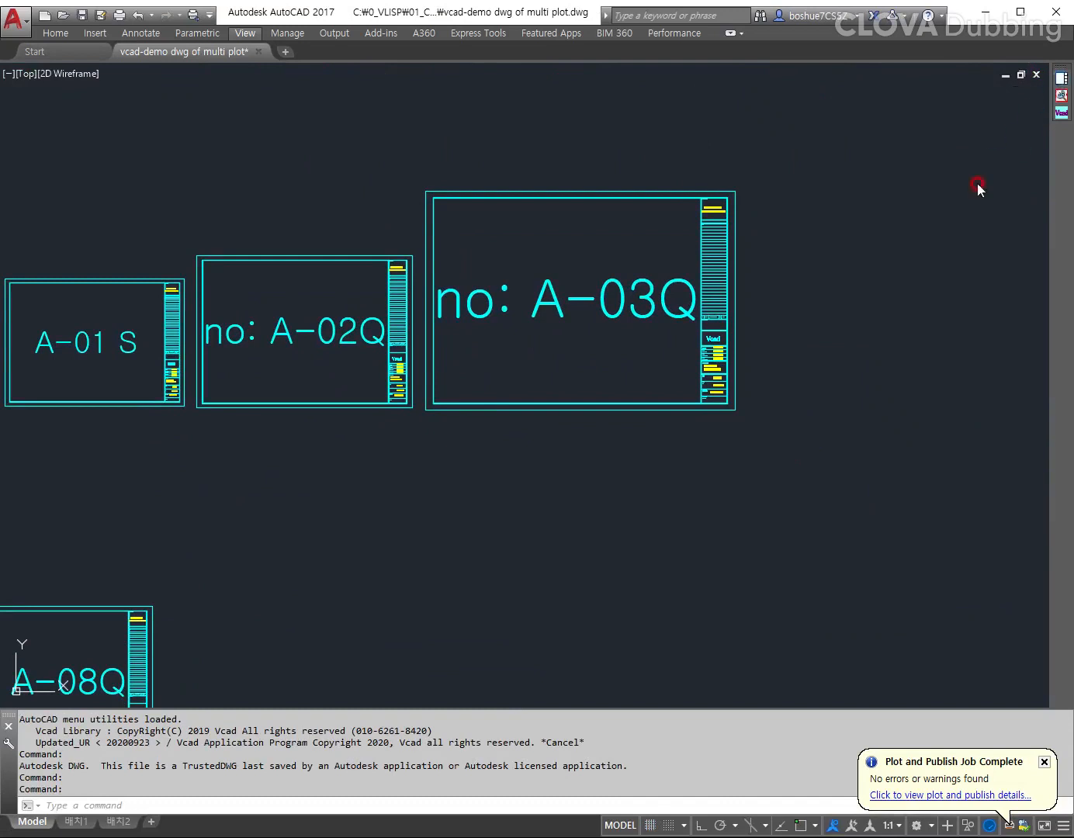
Step: Open the batch plot for external files from Multi PLOT Manager and load DRAWING1-BATCH PLOT LIST.xlsx
{"action": "left_click", "coordinate": [968, 69]}
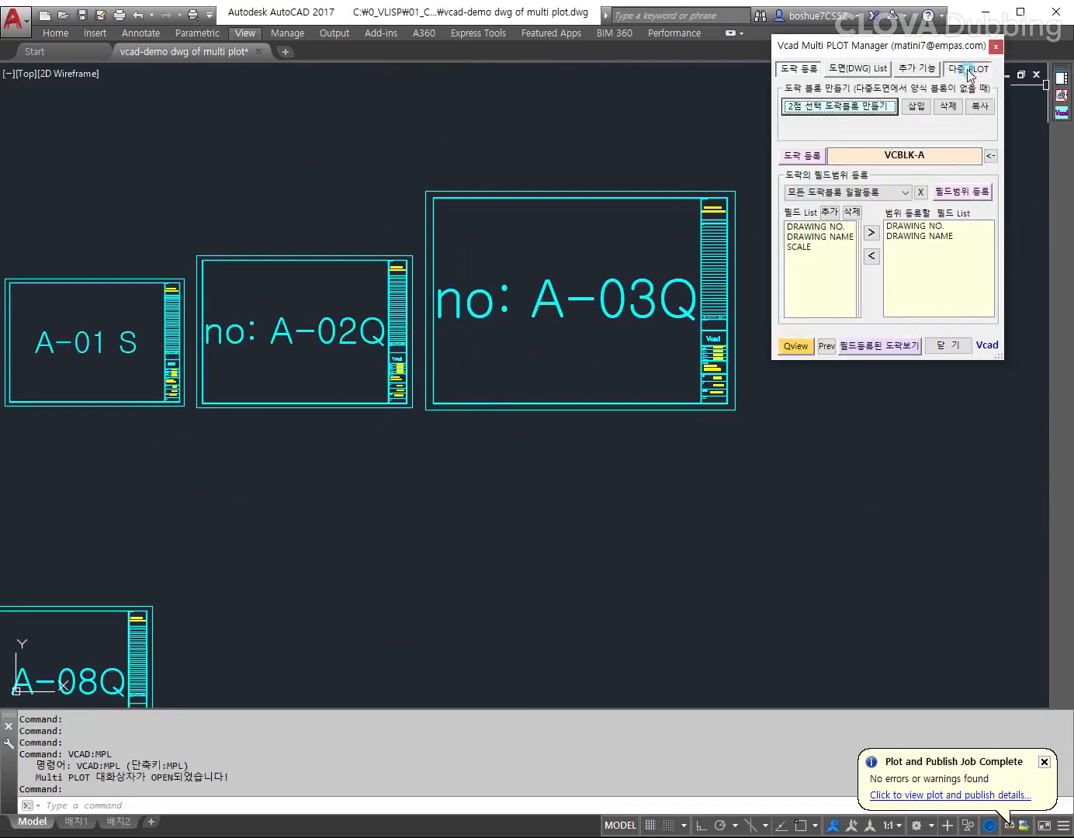
{"action": "left_click", "coordinate": [924, 197]}
{"action": "left_click", "coordinate": [955, 305]}
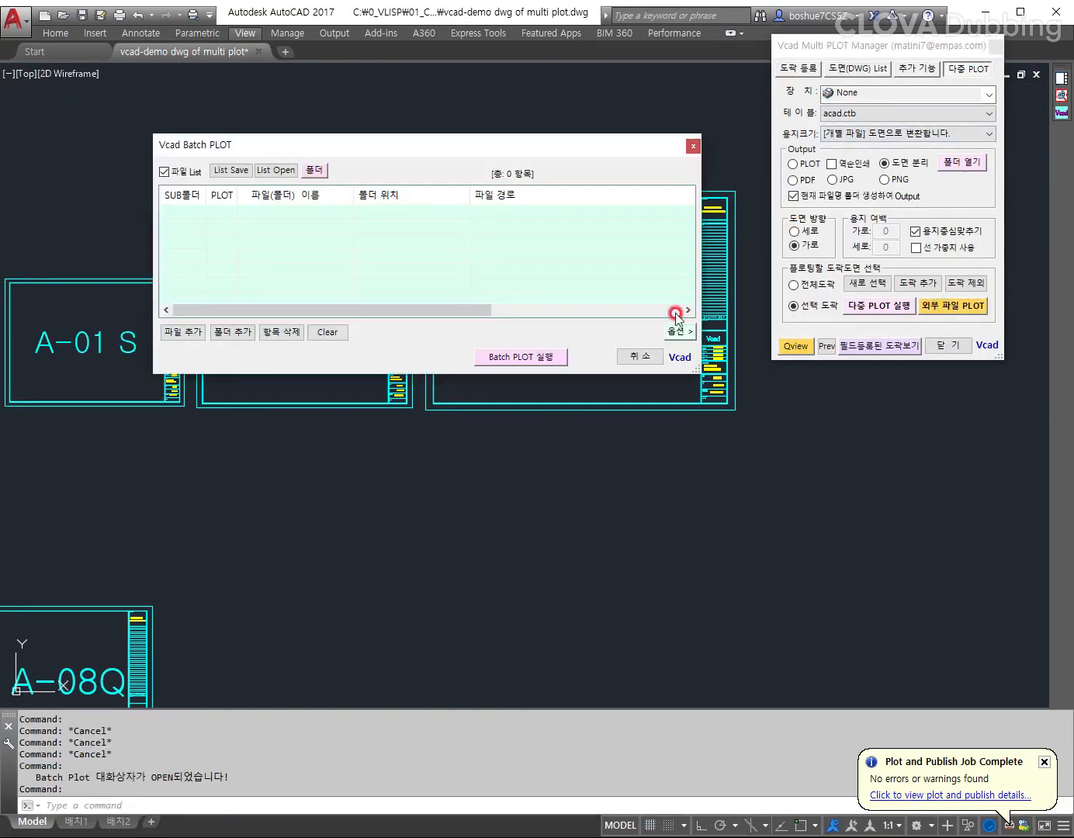
{"action": "left_click", "coordinate": [276, 172]}
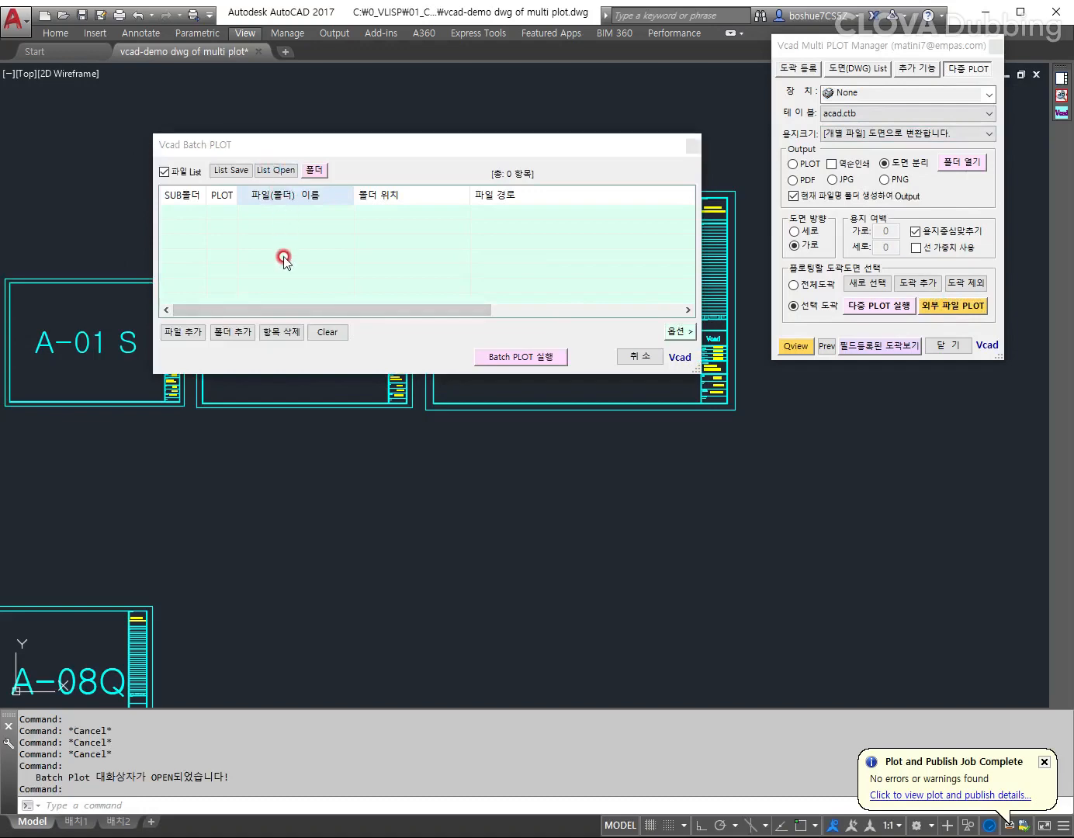
{"action": "left_click", "coordinate": [363, 358]}
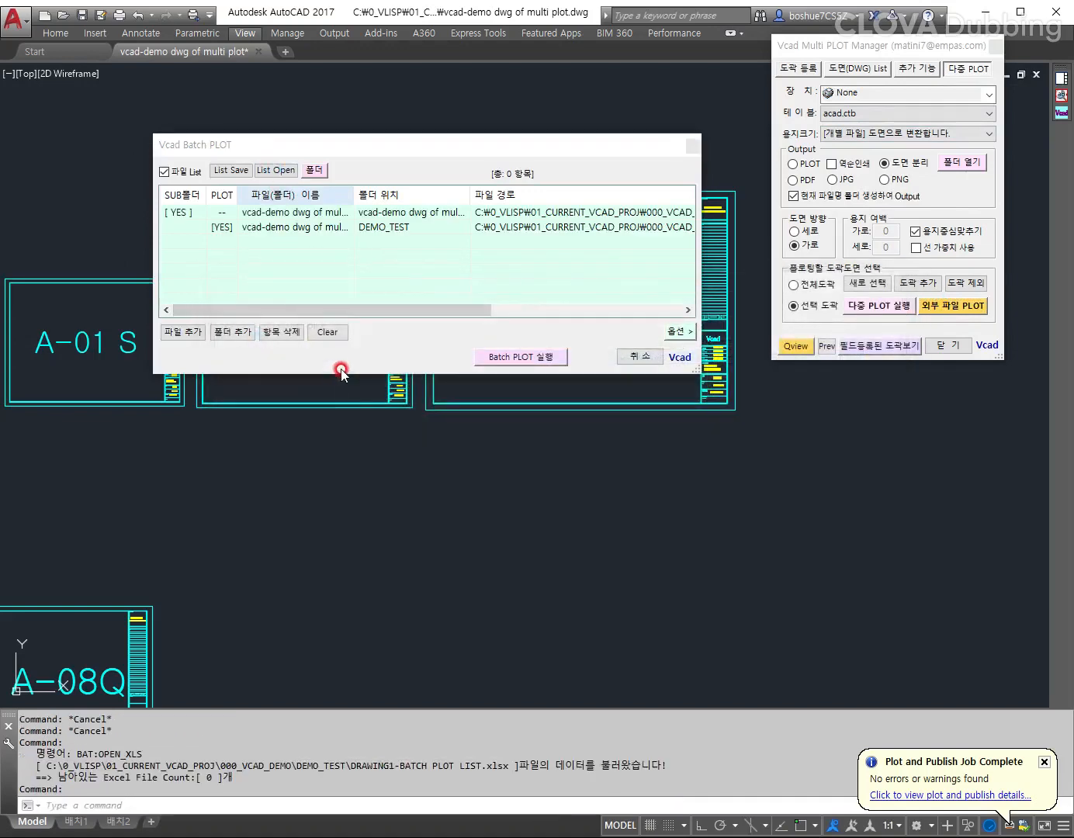
Step: Check the batch plot options and run the batch plot on the loaded list with drawing-separation output
{"action": "left_click_drag", "start_coordinate": [355, 145], "coordinate": [395, 202]}
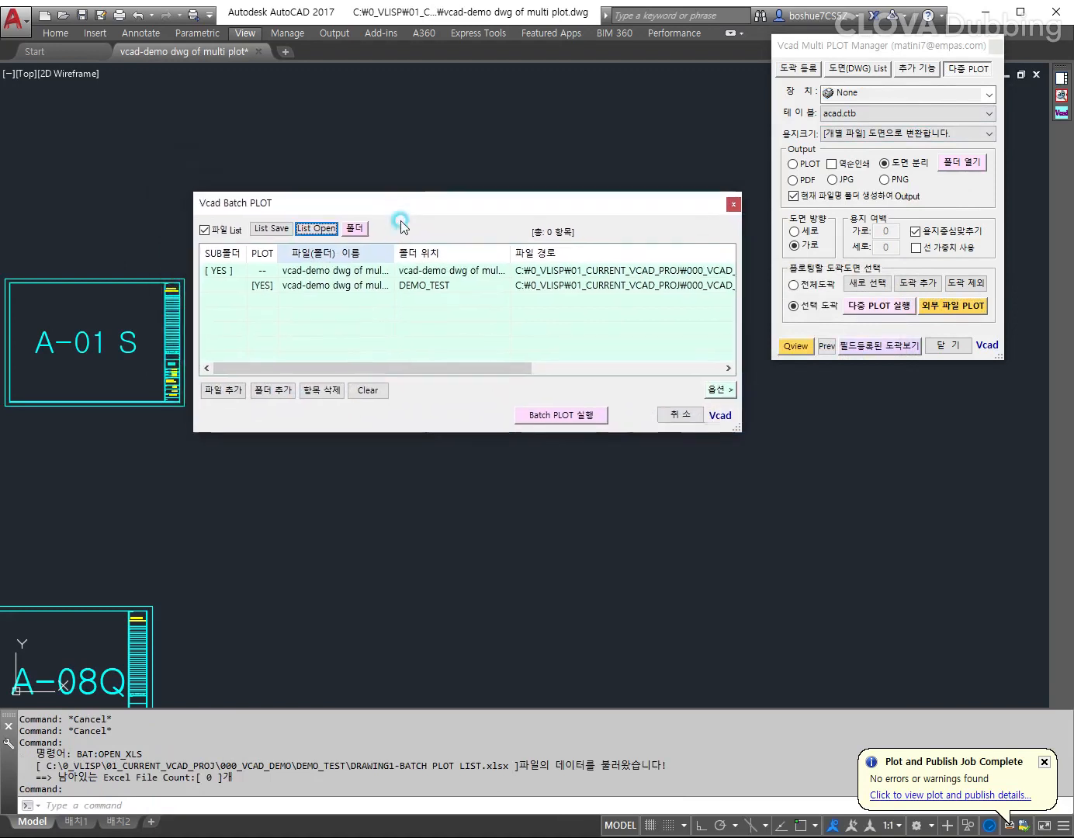
{"action": "left_click", "coordinate": [293, 279]}
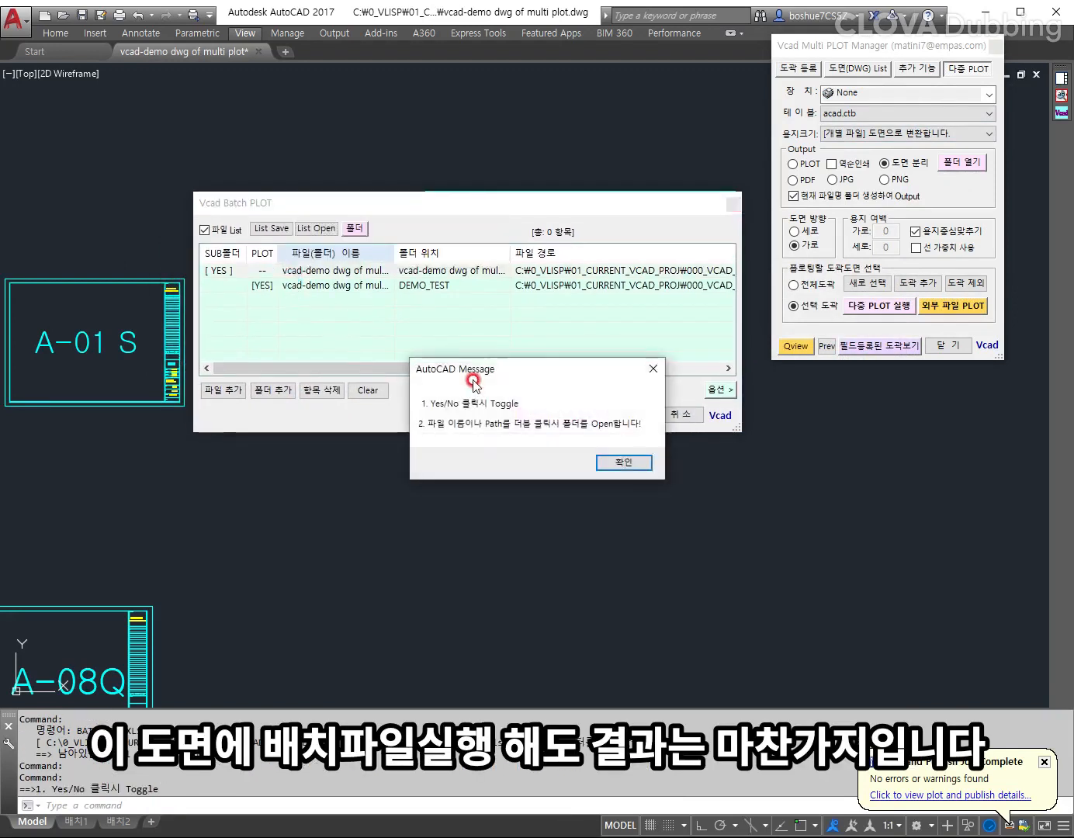
{"action": "left_click", "coordinate": [617, 462]}
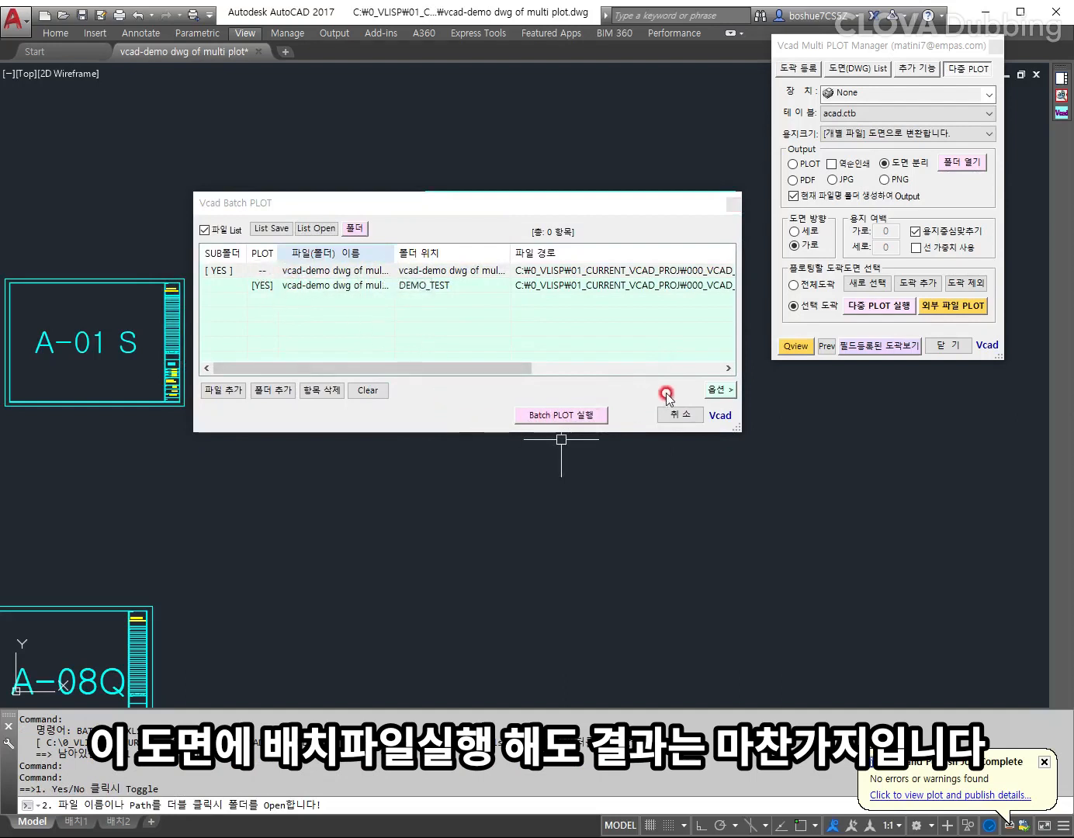
{"action": "left_click", "coordinate": [718, 389]}
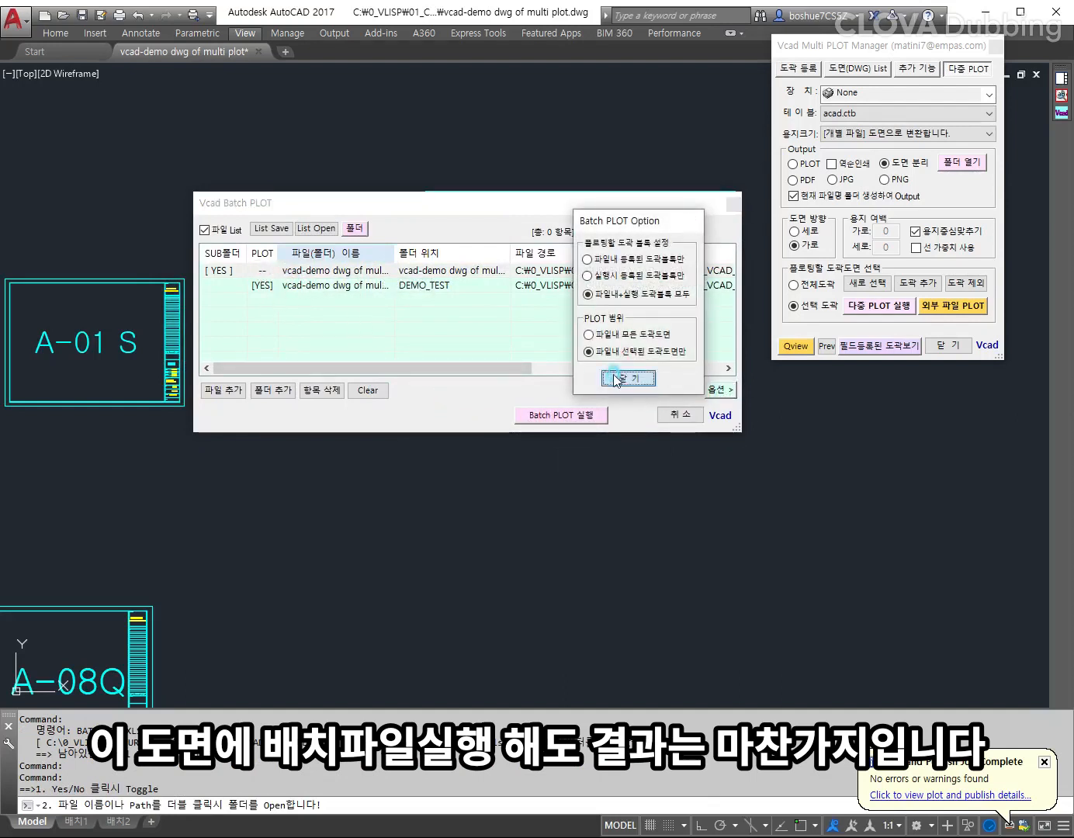
{"action": "left_click", "coordinate": [617, 378]}
{"action": "left_click", "coordinate": [560, 415]}
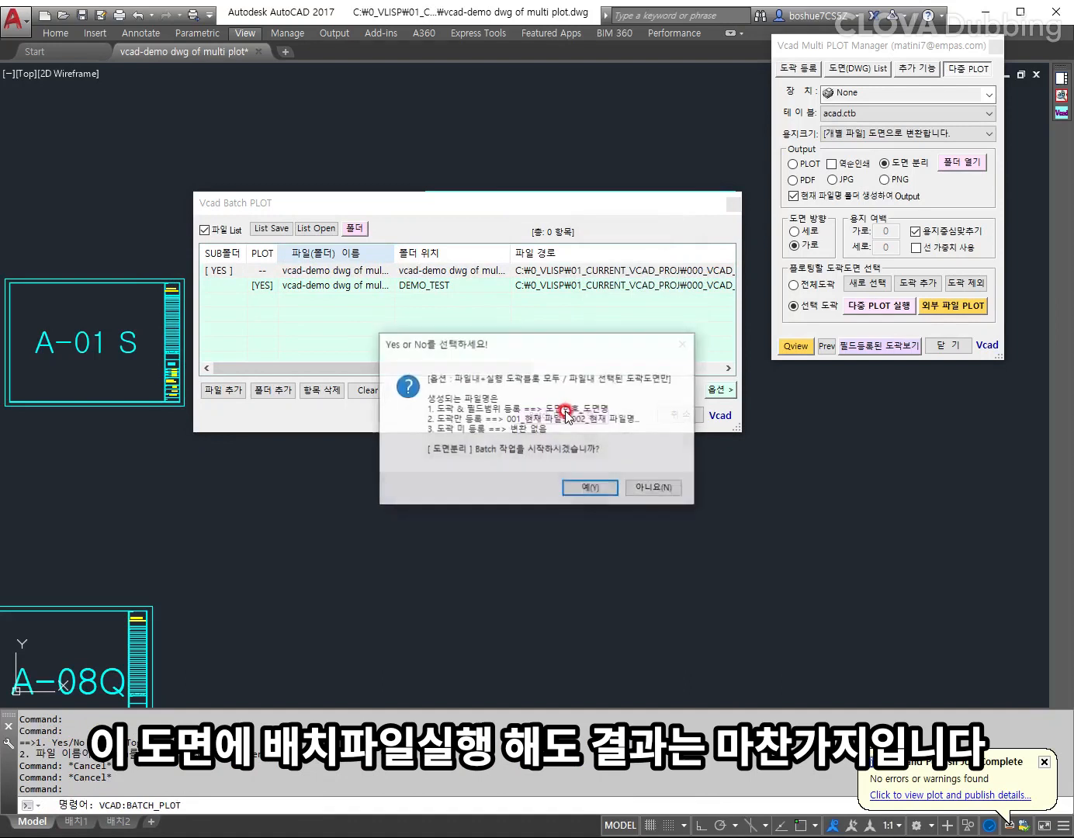
{"action": "left_click", "coordinate": [590, 489]}
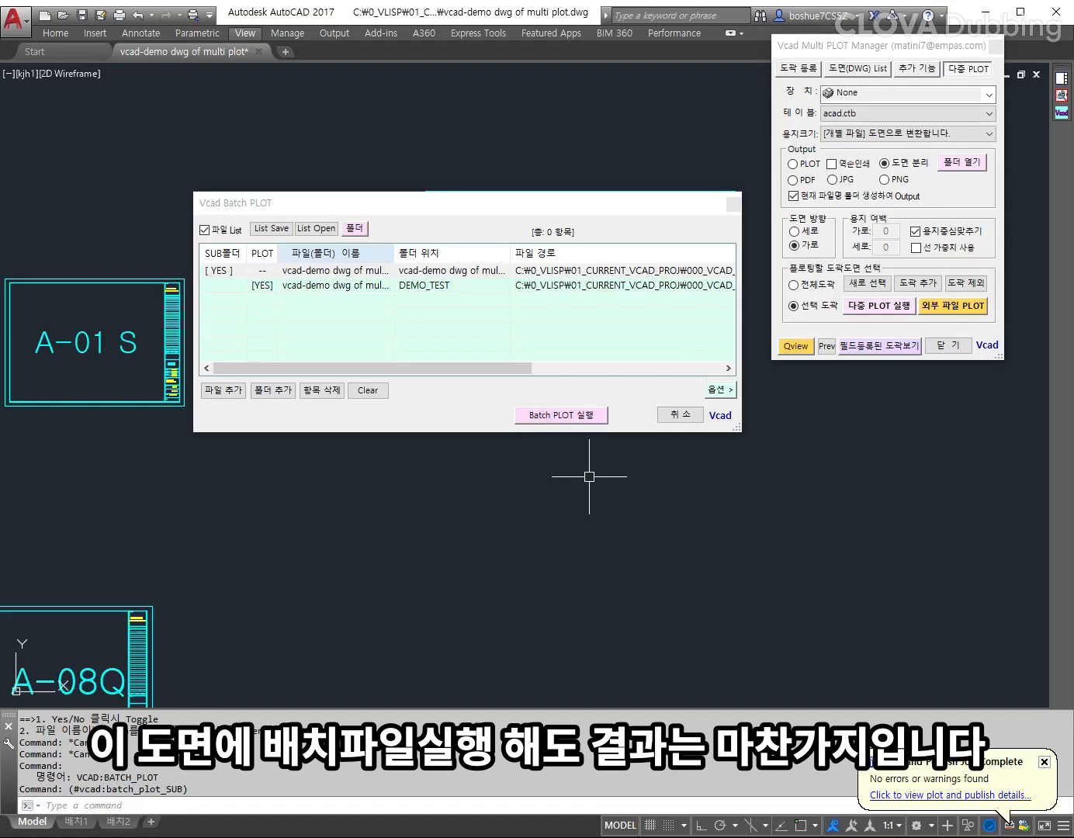
Step: Switch the output to PDF for the selected frames only and run the batch plot on the listed files
{"action": "left_click", "coordinate": [569, 415]}
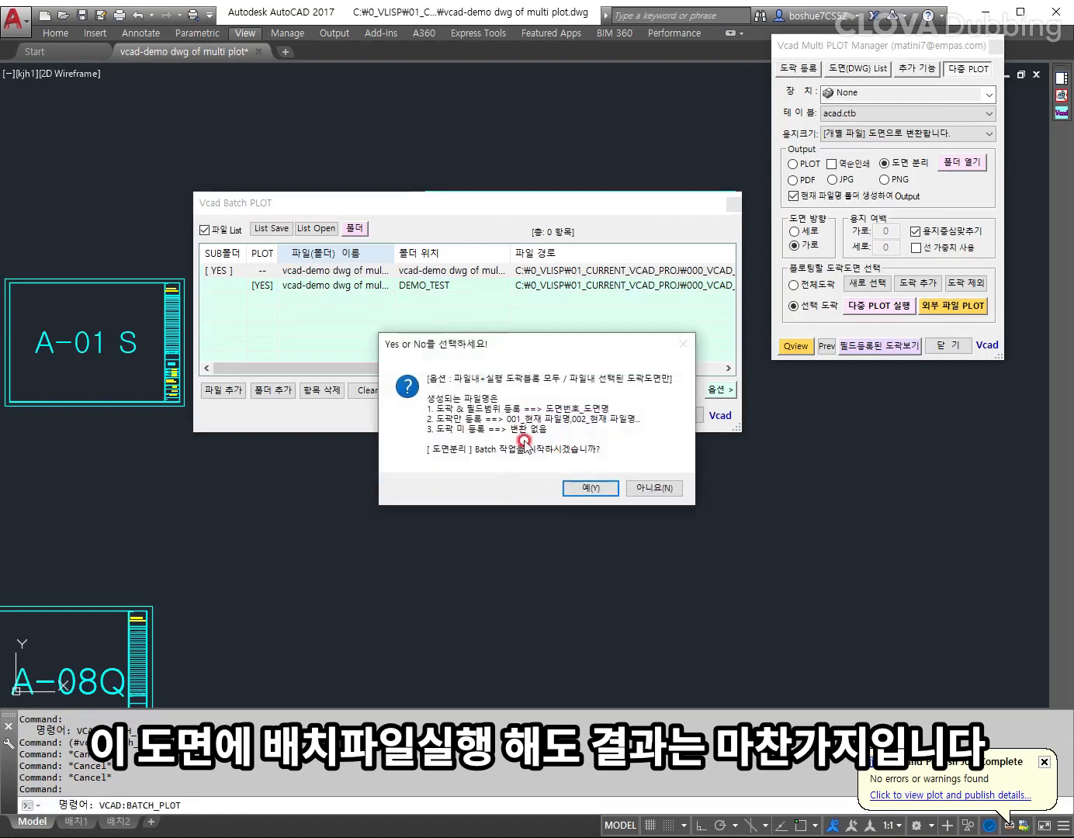
{"action": "left_click", "coordinate": [647, 487]}
{"action": "left_click", "coordinate": [795, 180]}
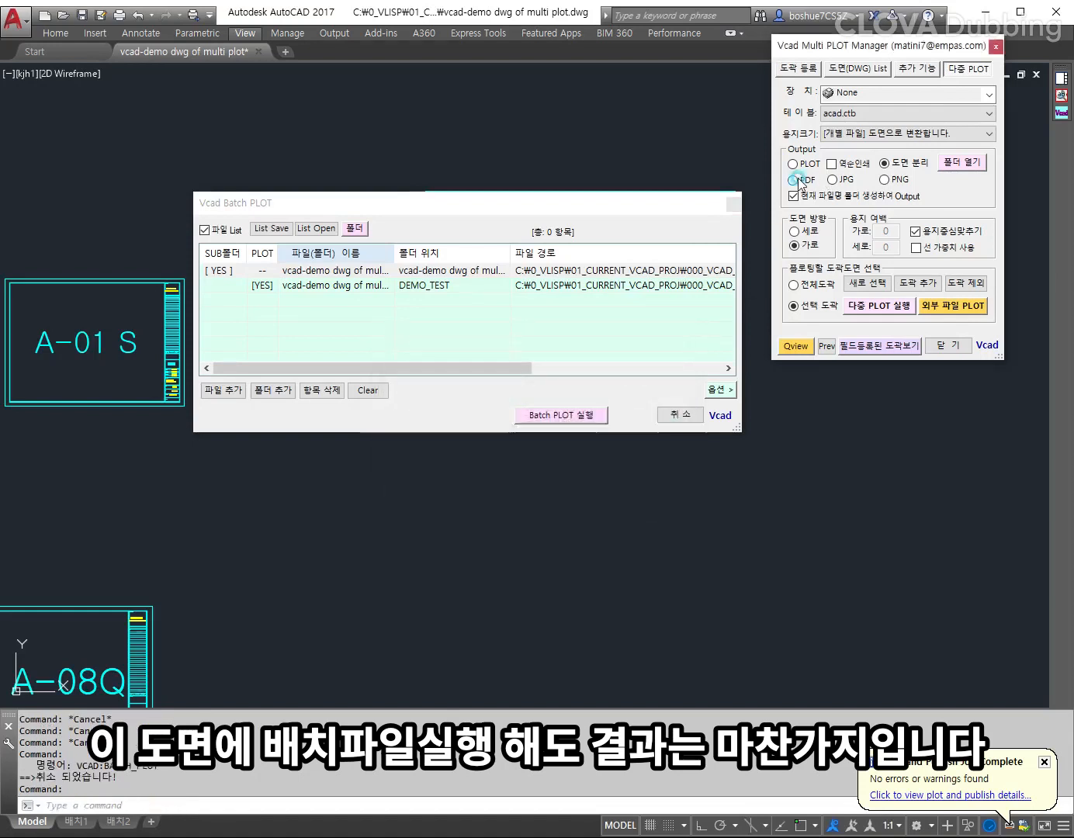
{"action": "left_click", "coordinate": [795, 306]}
{"action": "left_click", "coordinate": [586, 418]}
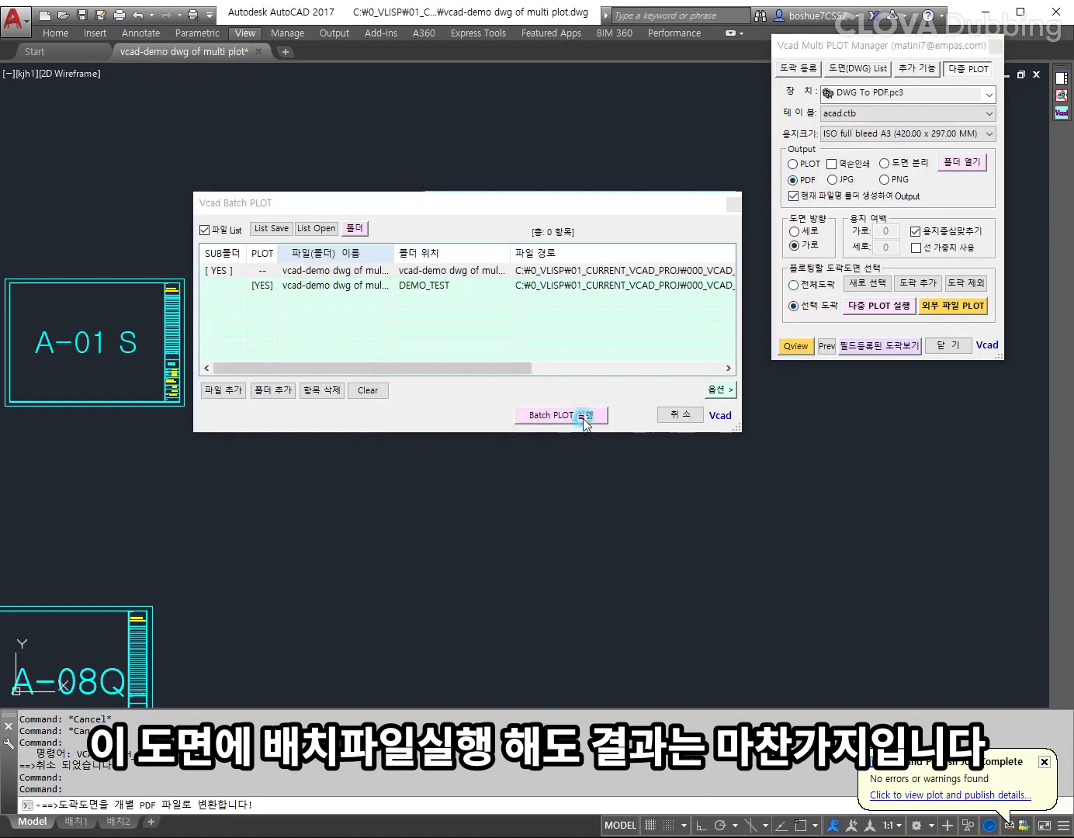
{"action": "left_click", "coordinate": [581, 502]}
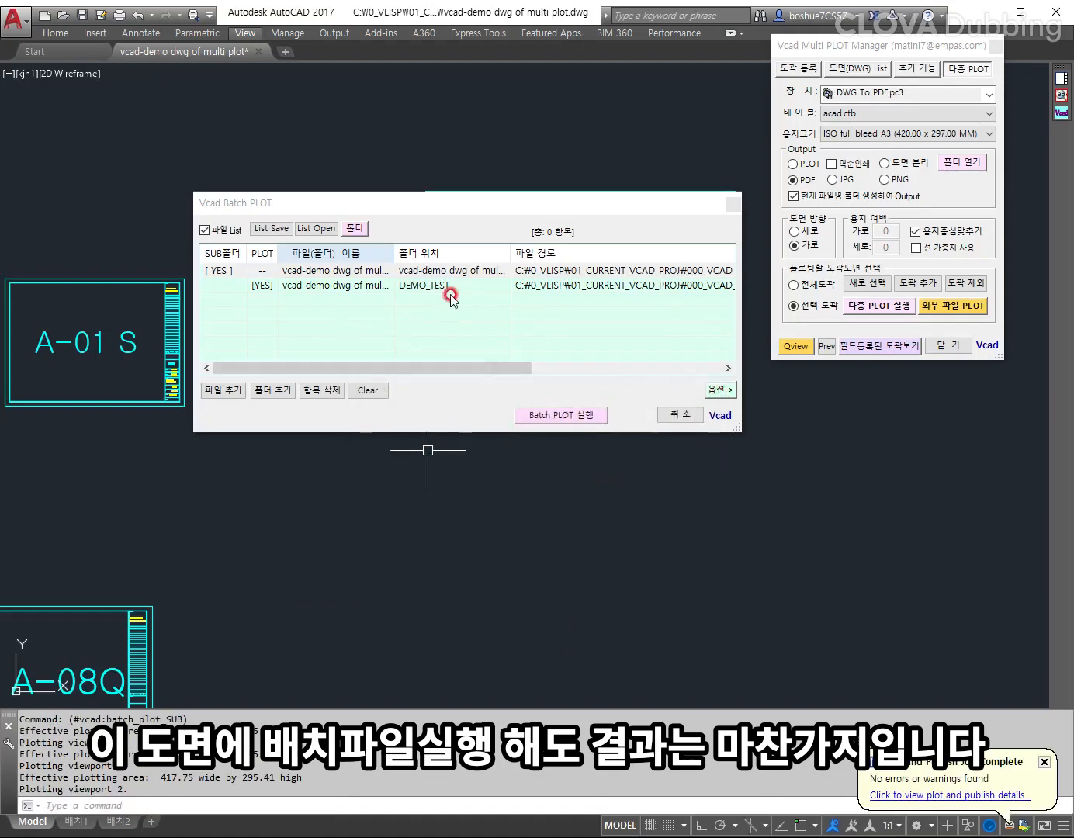
Step: View the generated PDFs in the output folder, and close the folder and the Batch PLOT dialog
{"action": "left_click", "coordinate": [355, 228]}
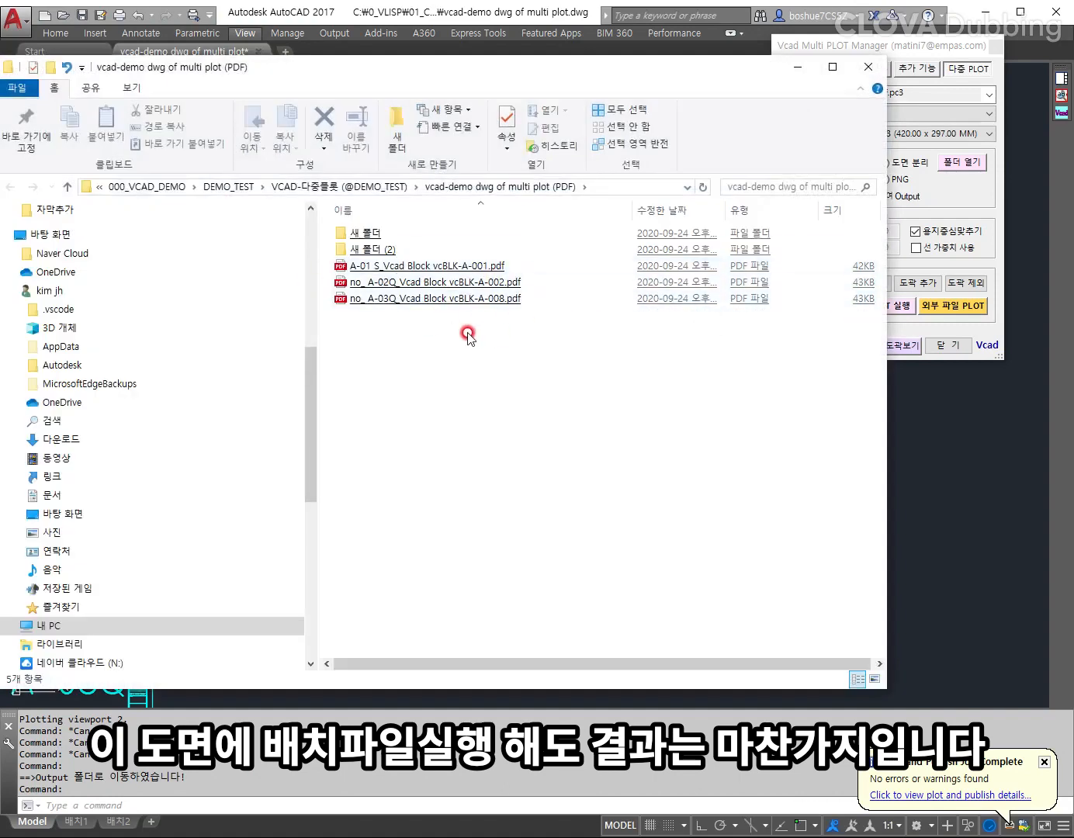
{"action": "left_click", "coordinate": [869, 68]}
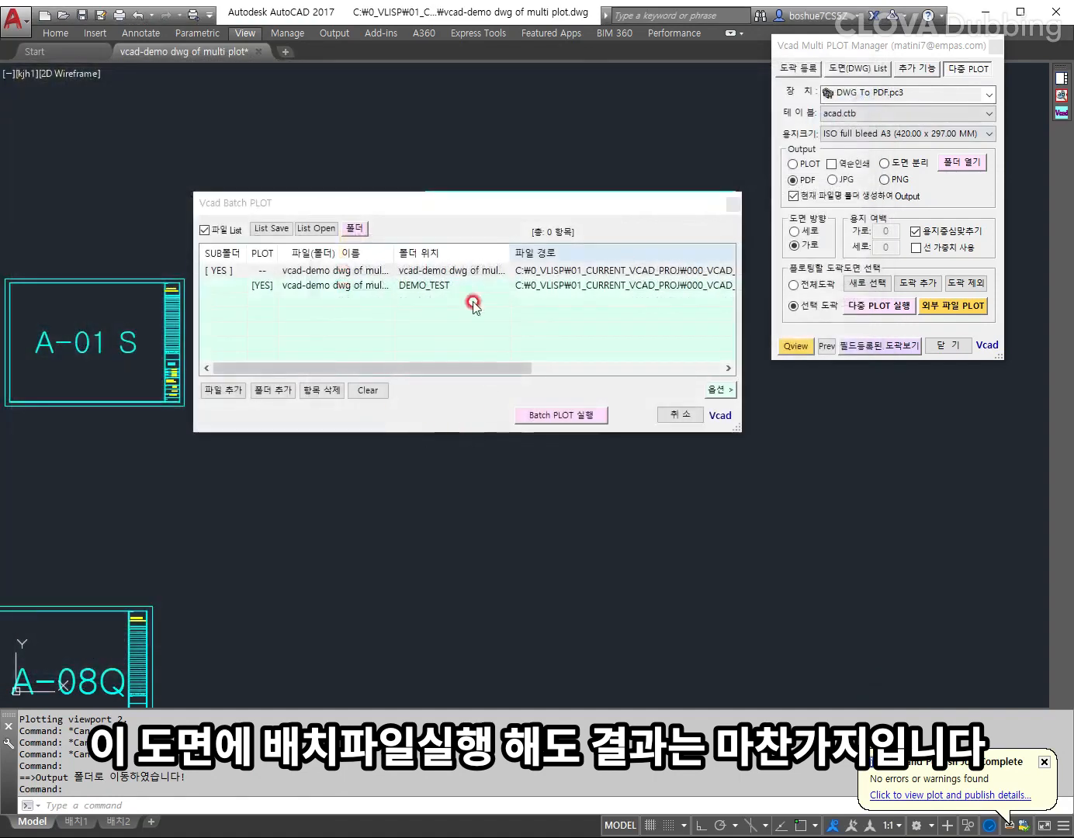
{"action": "left_click", "coordinate": [584, 411]}
{"action": "left_click", "coordinate": [683, 418]}
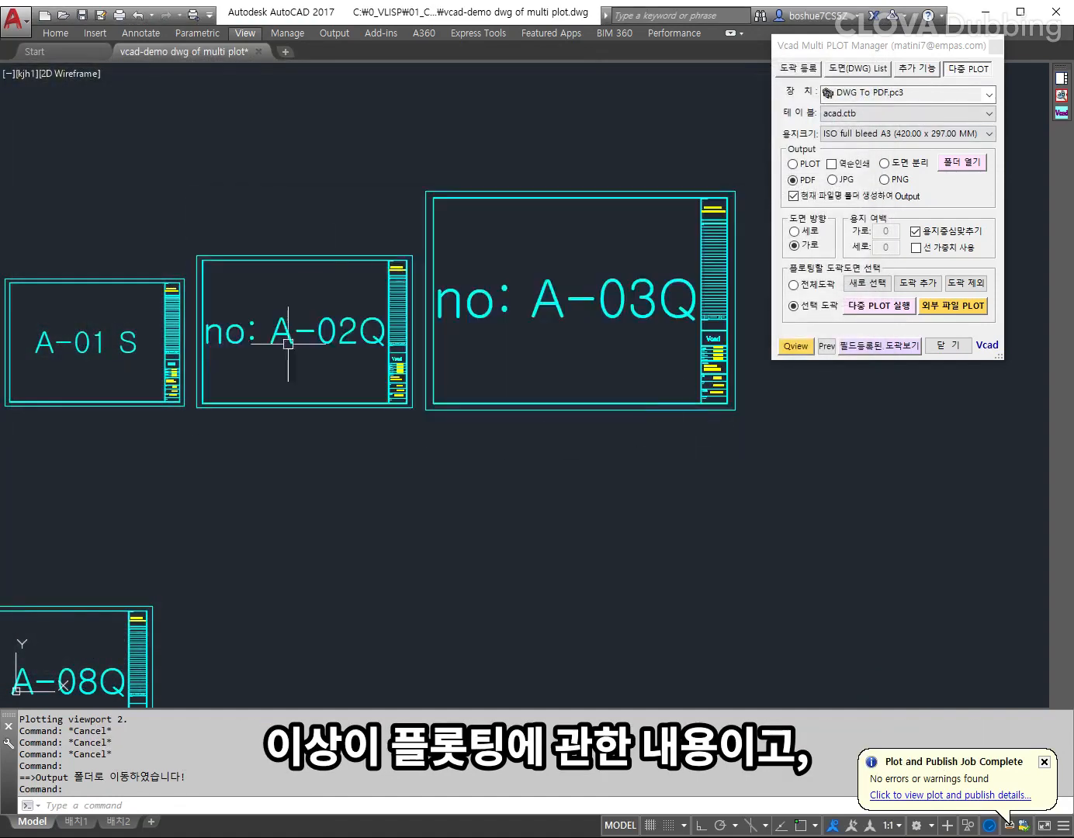
Step: Update the drawing list in Multi PLOT Manager and enlarge the dialog to show more of its entries
{"action": "scroll", "coordinate": [288, 343], "scroll_direction": "down", "scroll_amount": 3}
{"action": "scroll", "coordinate": [484, 350], "scroll_direction": "up", "scroll_amount": 1}
{"action": "left_click", "coordinate": [869, 75]}
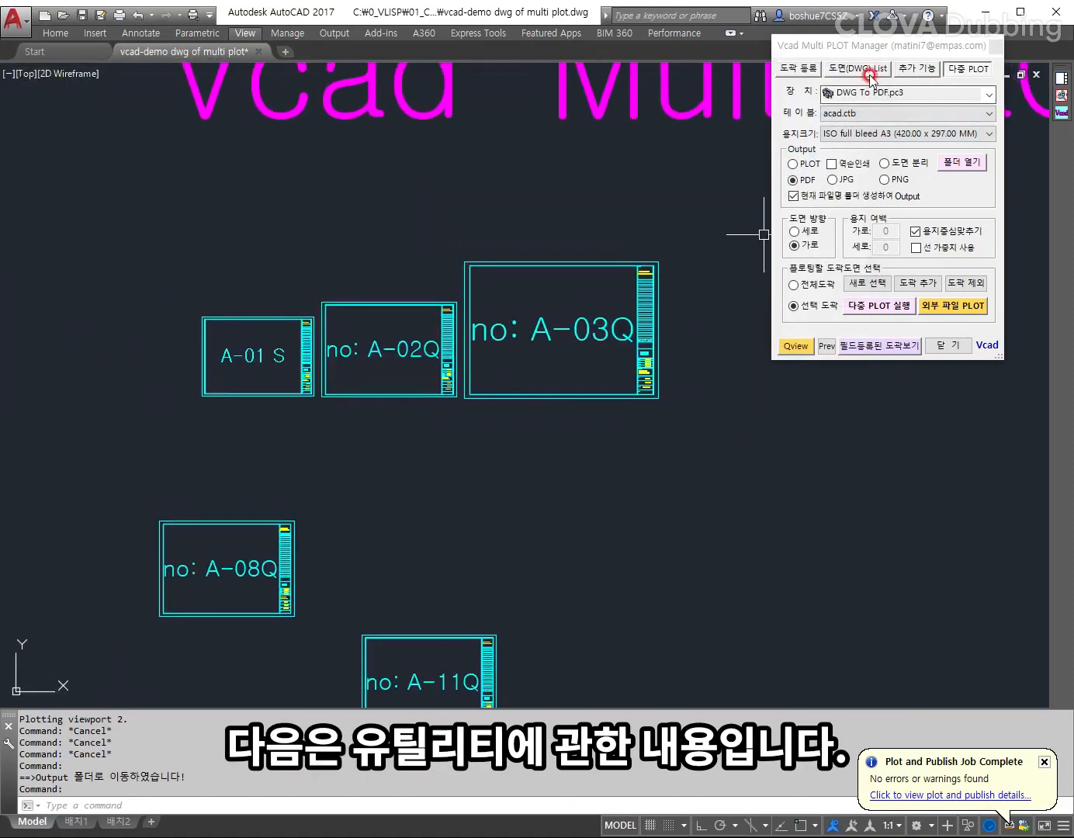
{"action": "left_click", "coordinate": [785, 245]}
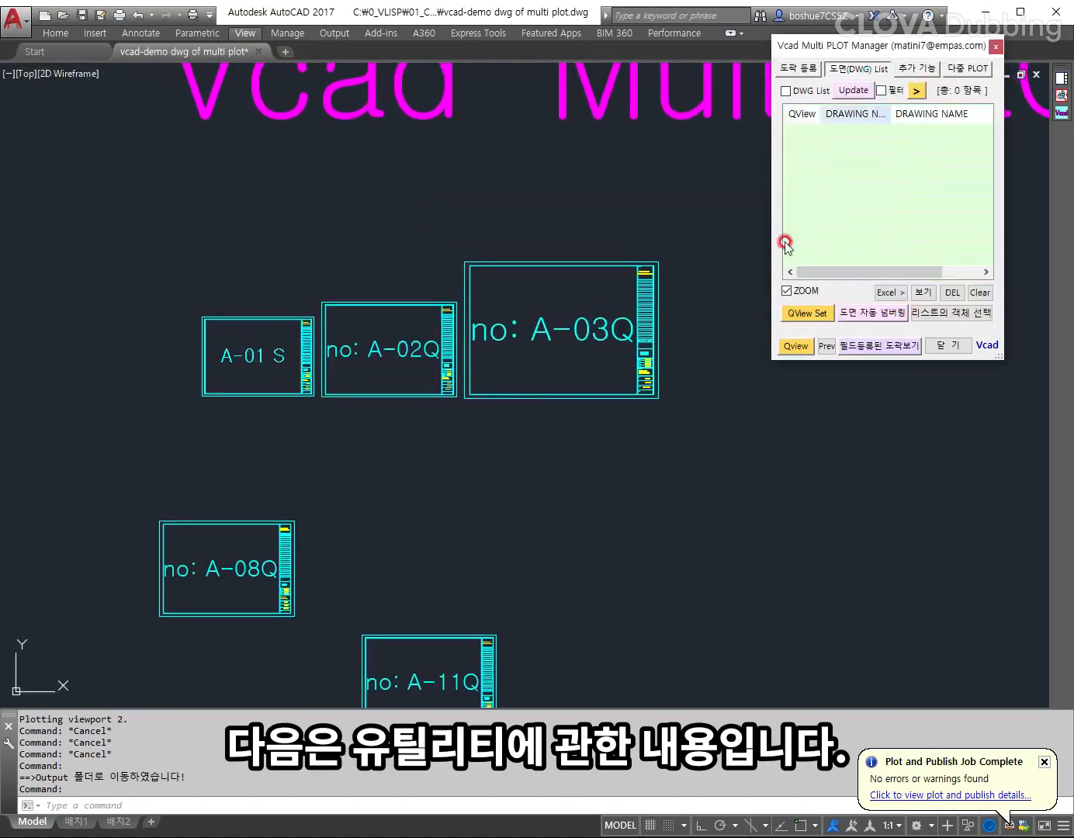
{"action": "left_click", "coordinate": [852, 91]}
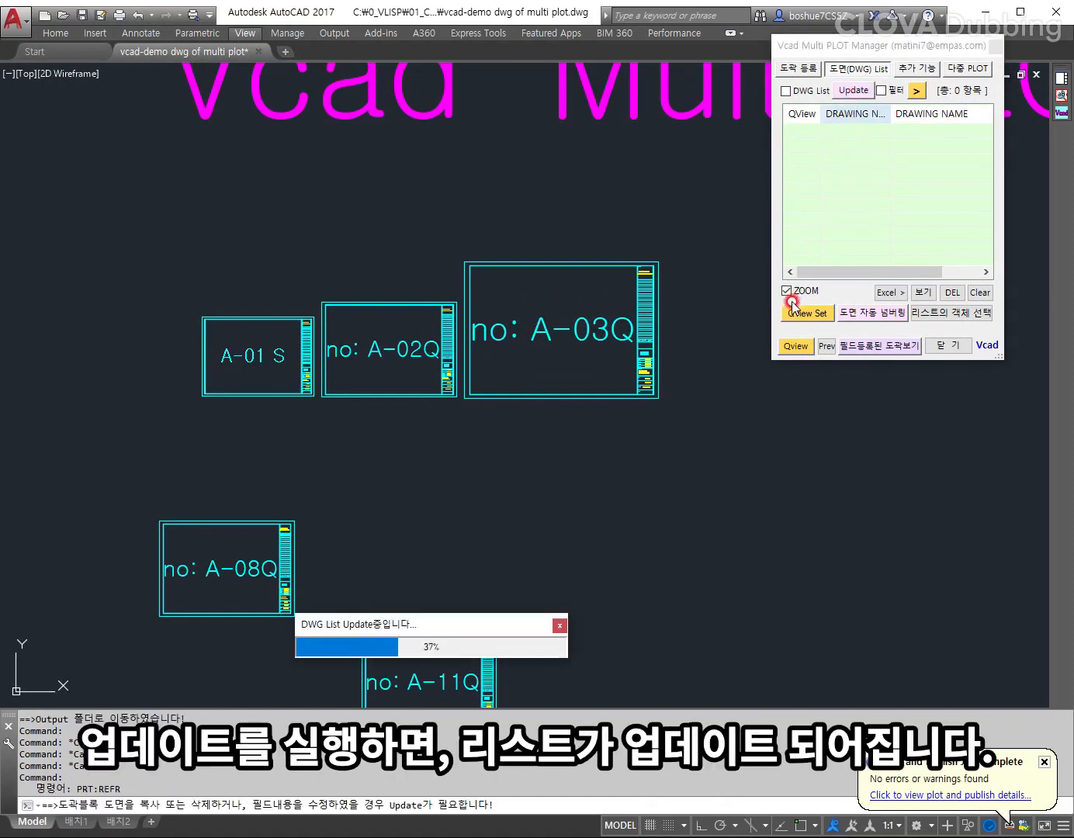
{"action": "left_click", "coordinate": [811, 314]}
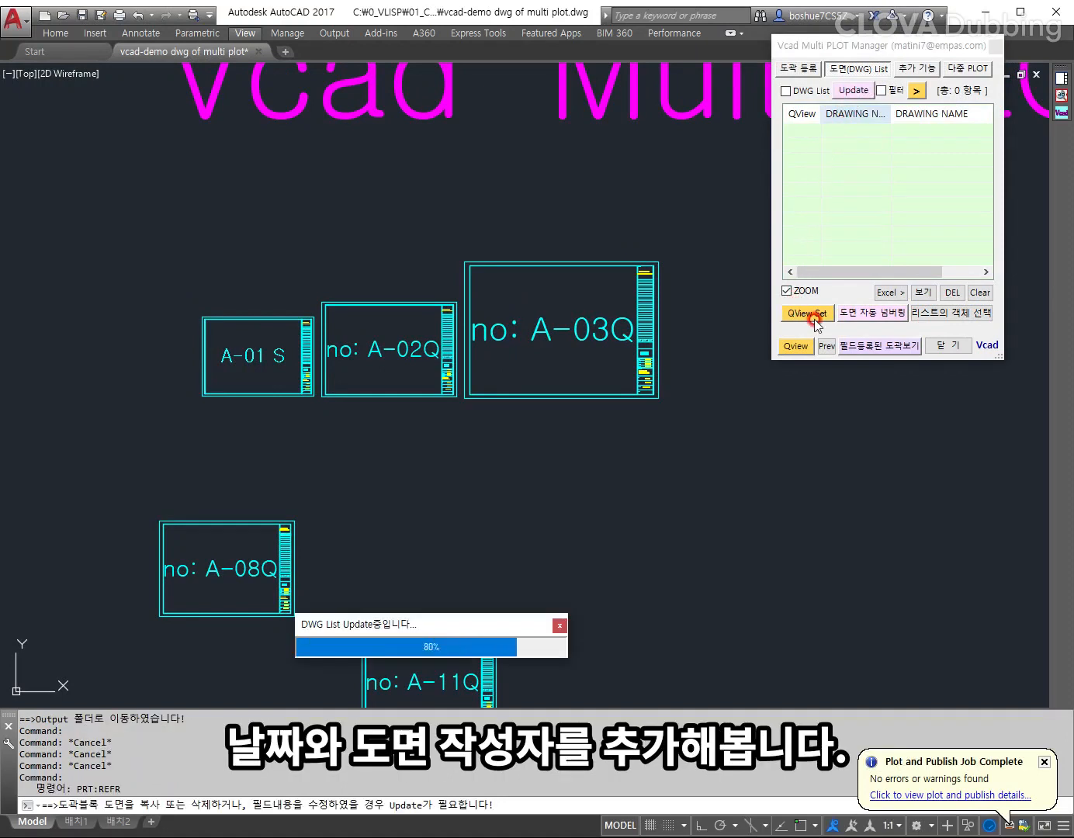
{"action": "left_click", "coordinate": [798, 346]}
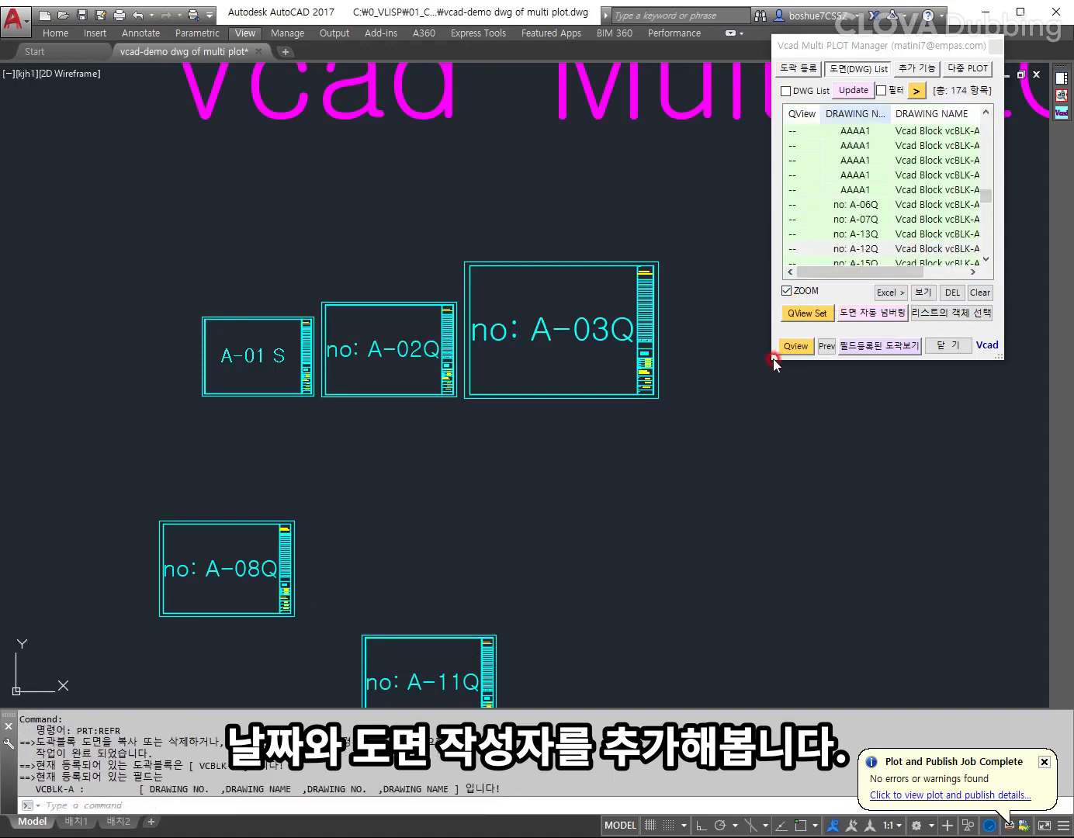
{"action": "left_click_drag", "start_coordinate": [765, 357], "coordinate": [629, 654]}
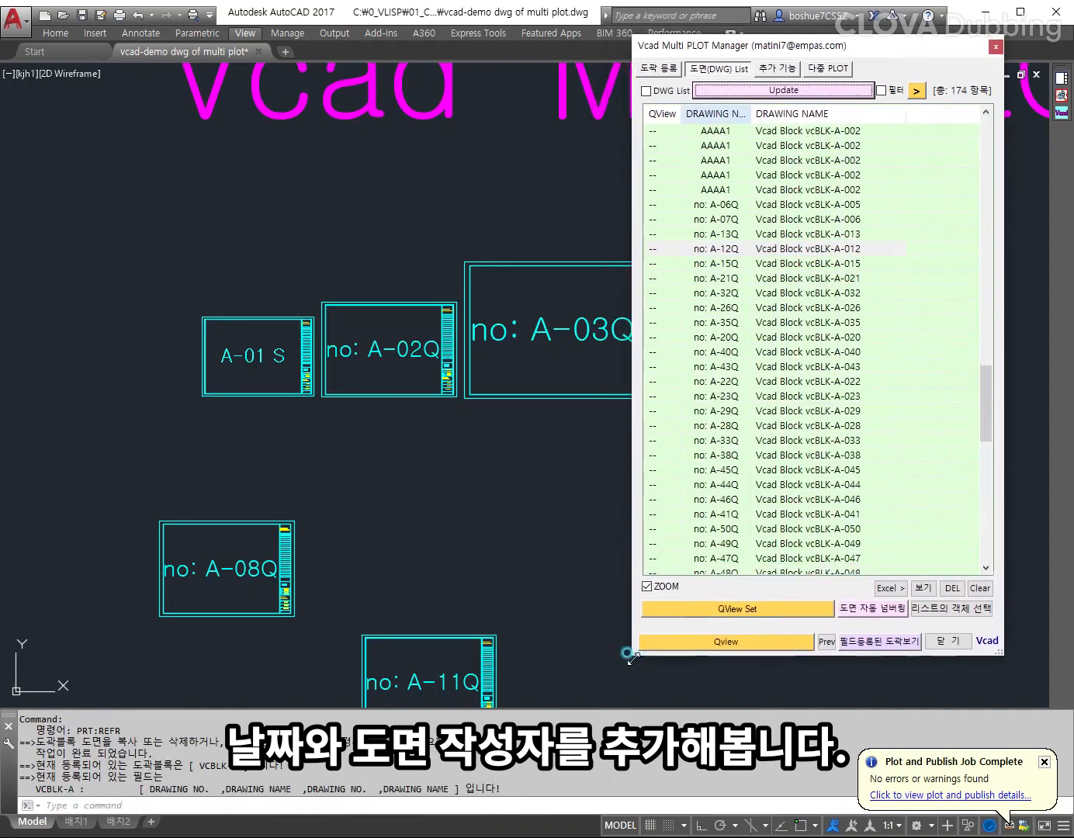
Step: Add the 날짜 (date) and 작성 (drawn by) title texts from the A-02Q title block to the field list
{"action": "left_click", "coordinate": [686, 90]}
{"action": "left_click", "coordinate": [678, 71]}
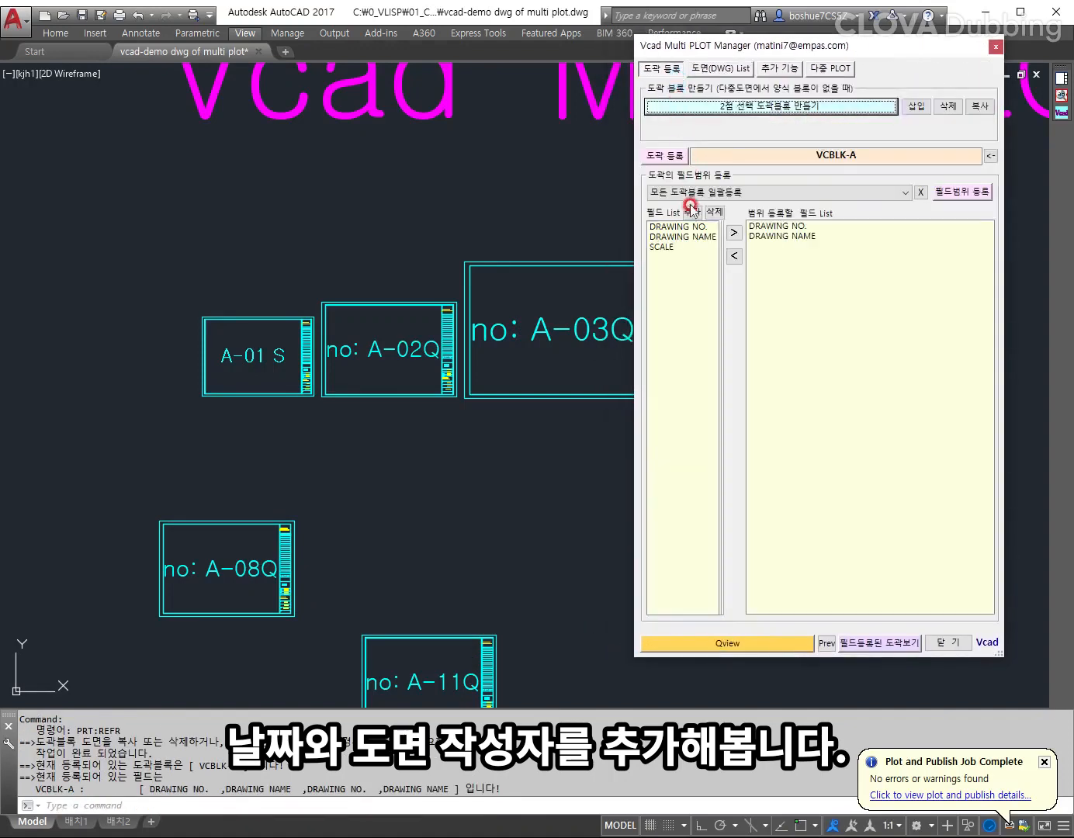
{"action": "left_click", "coordinate": [692, 211]}
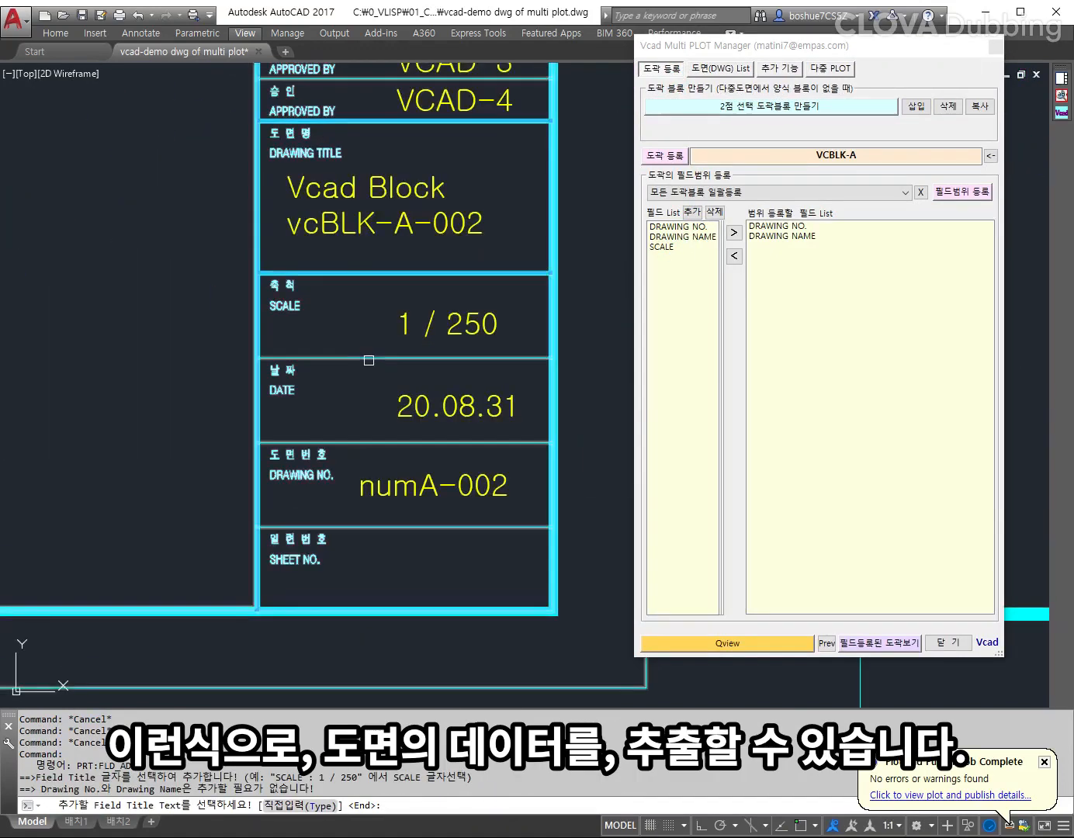
{"action": "left_click", "coordinate": [287, 371]}
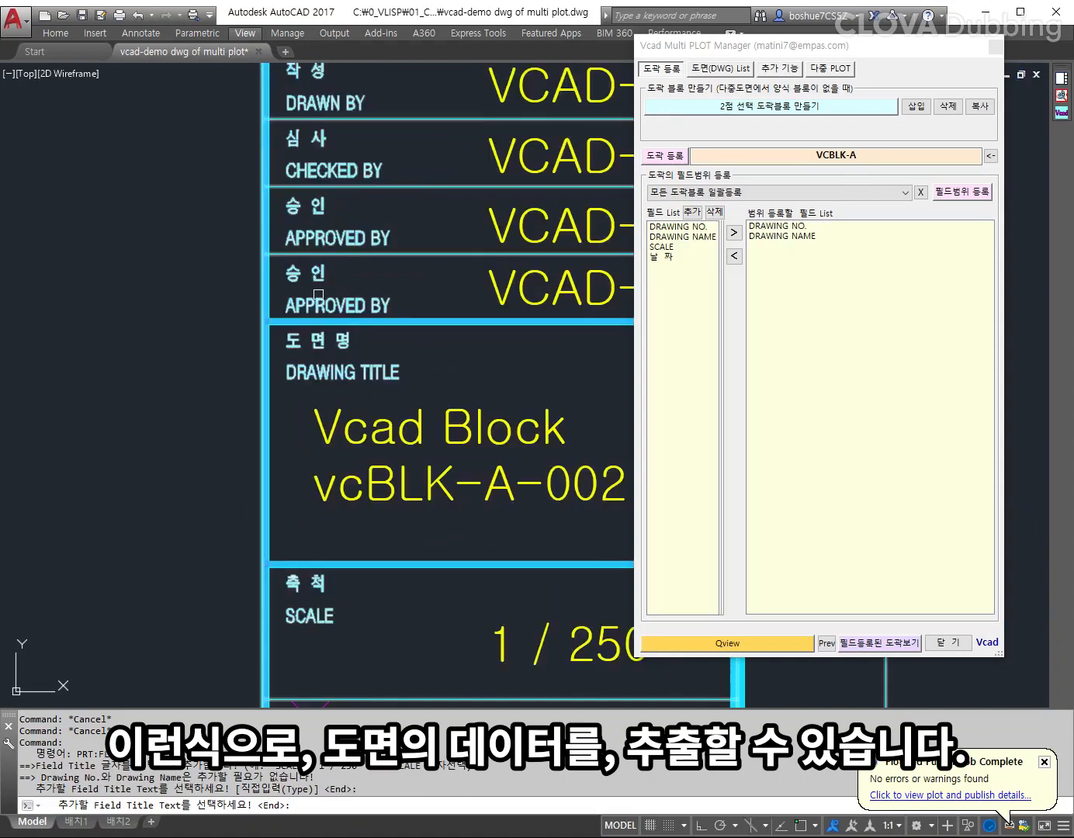
{"action": "left_click", "coordinate": [290, 295]}
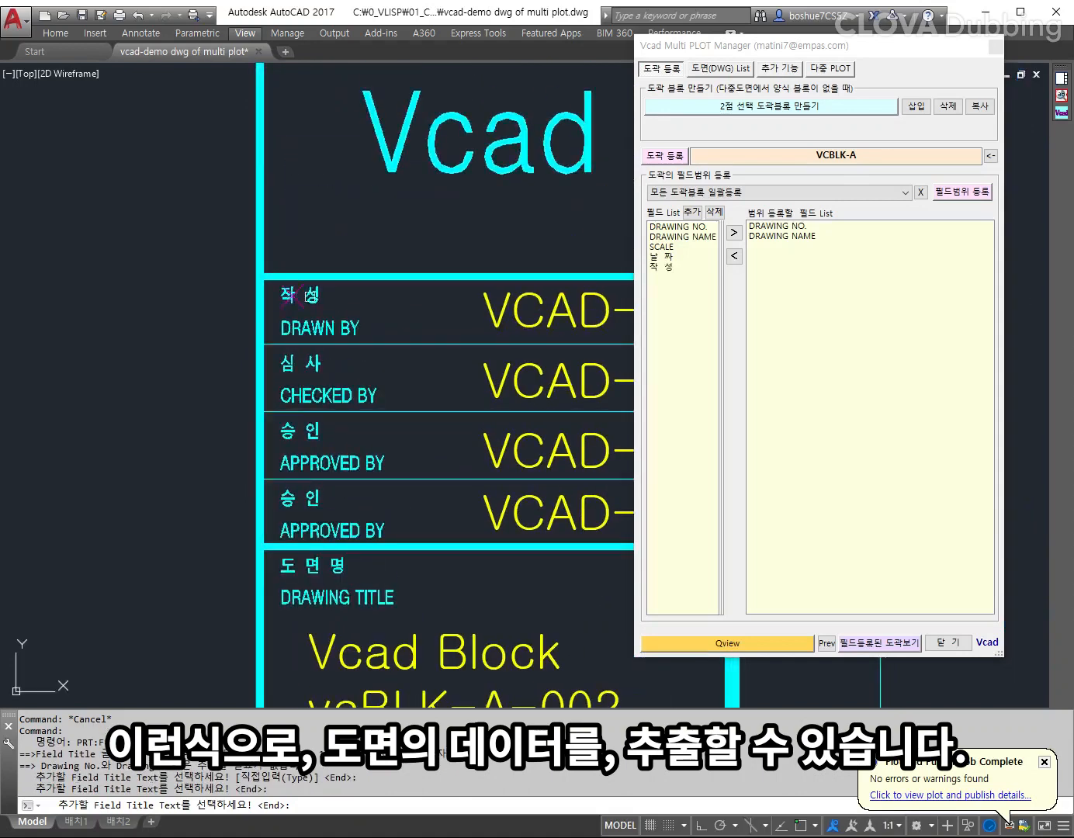
{"action": "scroll", "coordinate": [290, 295], "scroll_direction": "down", "scroll_amount": 3}
{"action": "key", "text": "Return"}
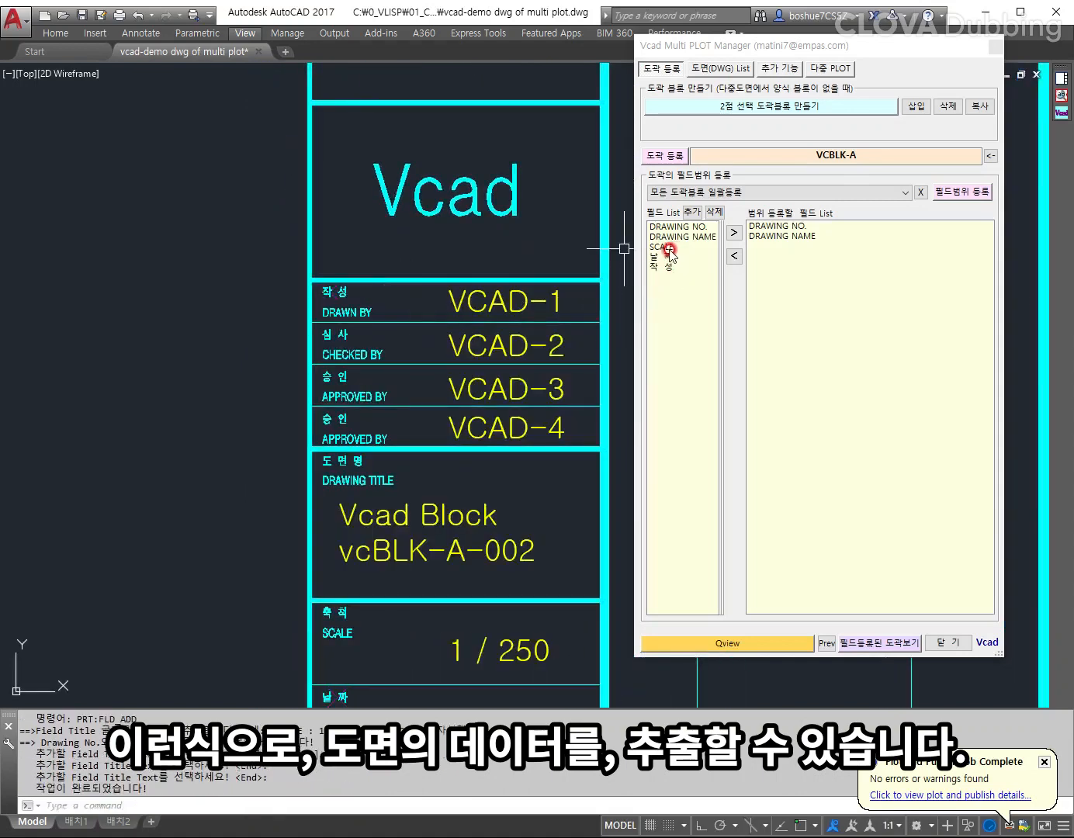
Step: Add SCALE, 날짜 and 작성 to the fields for range registration, remove DRAWING NO. and DRAWING NAME, and select the remaining three
{"action": "left_click_drag", "start_coordinate": [666, 247], "coordinate": [670, 265]}
{"action": "left_click", "coordinate": [733, 236]}
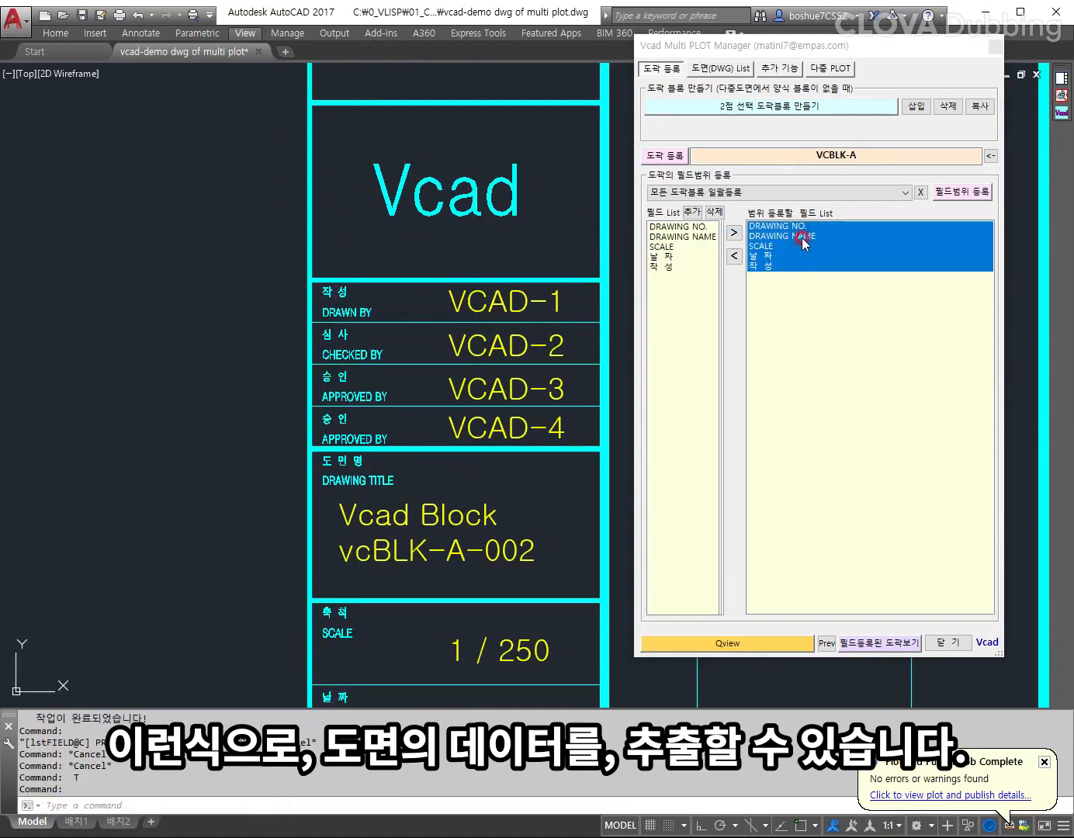
{"action": "left_click_drag", "start_coordinate": [800, 228], "coordinate": [799, 236]}
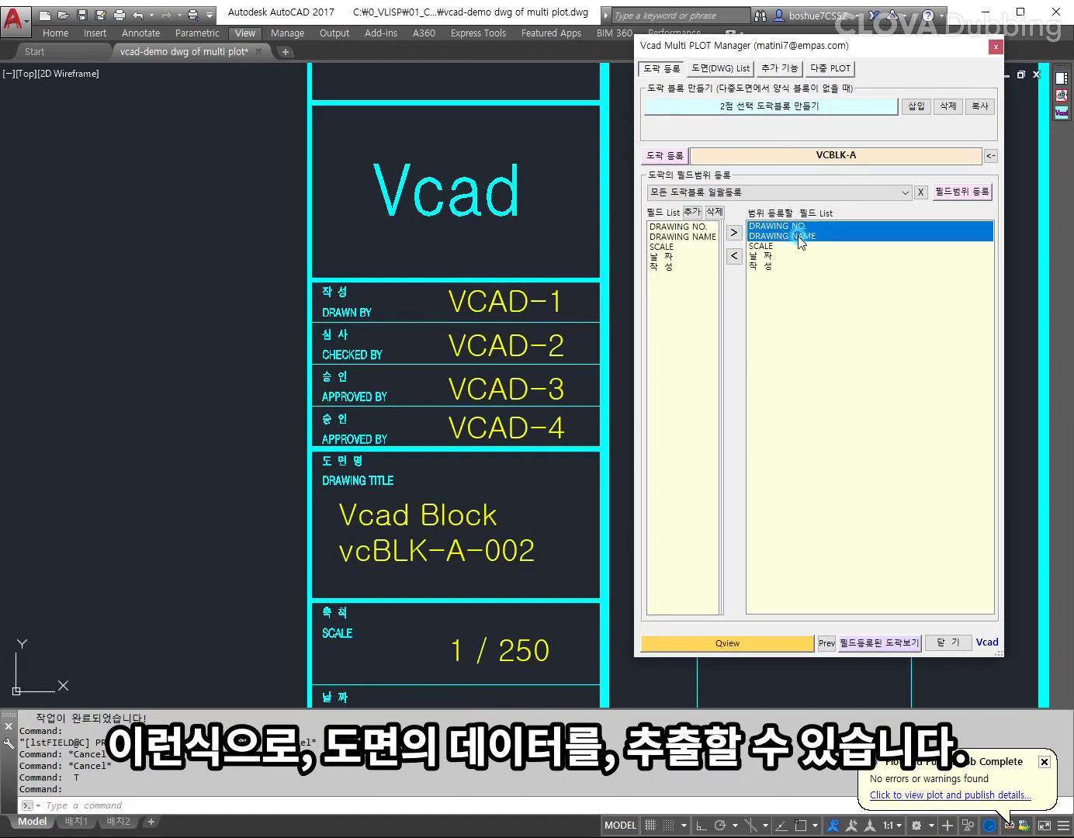
{"action": "left_click", "coordinate": [733, 257]}
{"action": "left_click_drag", "start_coordinate": [795, 228], "coordinate": [788, 249]}
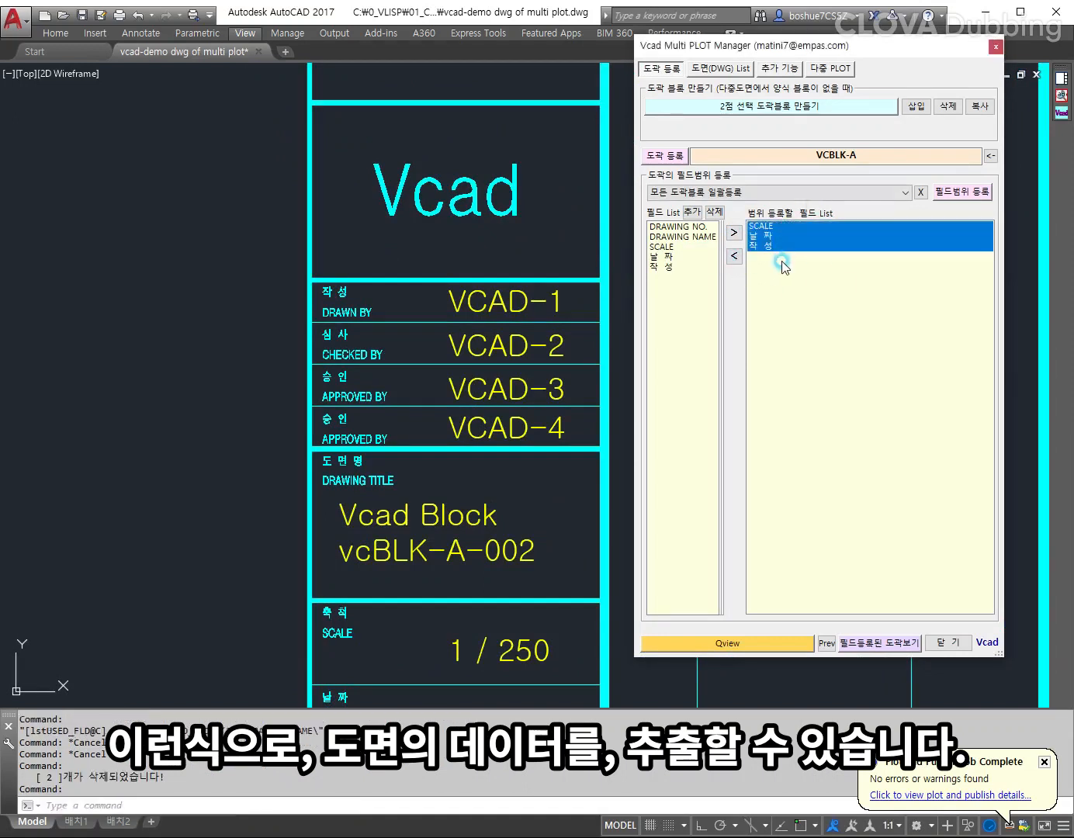
Step: Register the SCALE and 날짜 (date) text ranges by boxing their value cells in the No:blkA-1 title block
{"action": "left_click", "coordinate": [962, 192]}
{"action": "scroll", "coordinate": [314, 340], "scroll_direction": "down", "scroll_amount": 3}
{"action": "scroll", "coordinate": [449, 390], "scroll_direction": "up", "scroll_amount": 5}
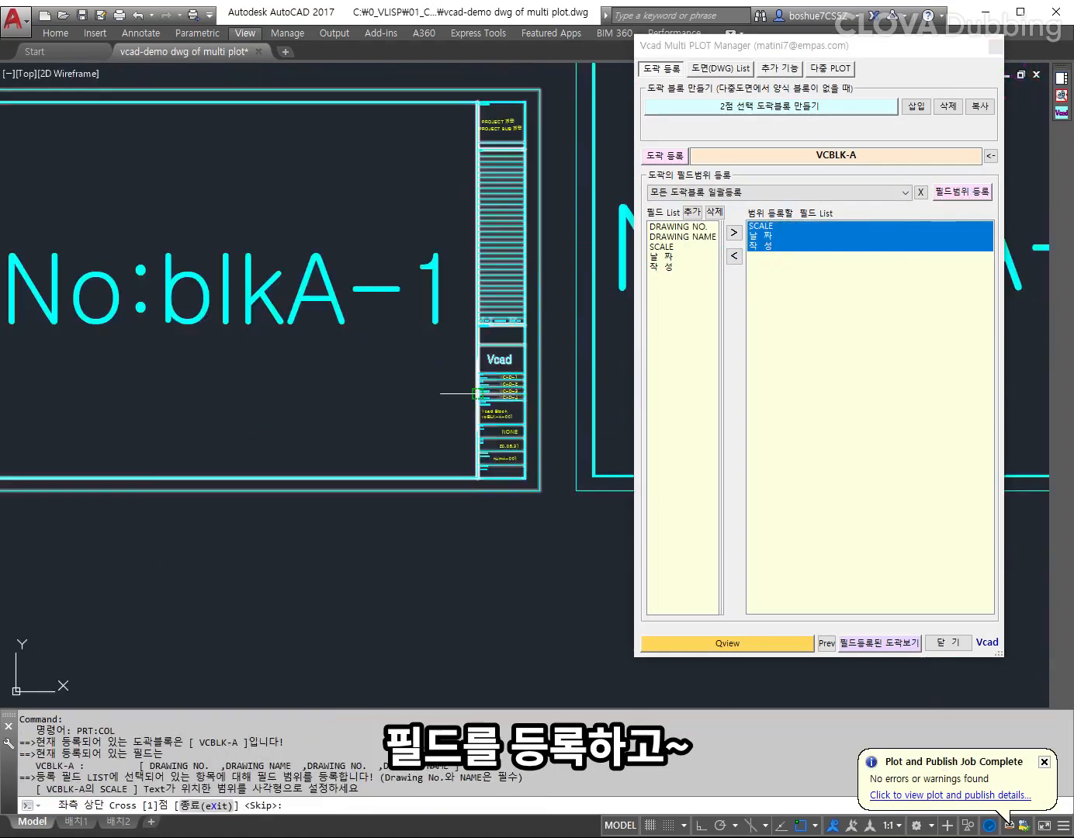
{"action": "scroll", "coordinate": [500, 473], "scroll_direction": "up", "scroll_amount": 2}
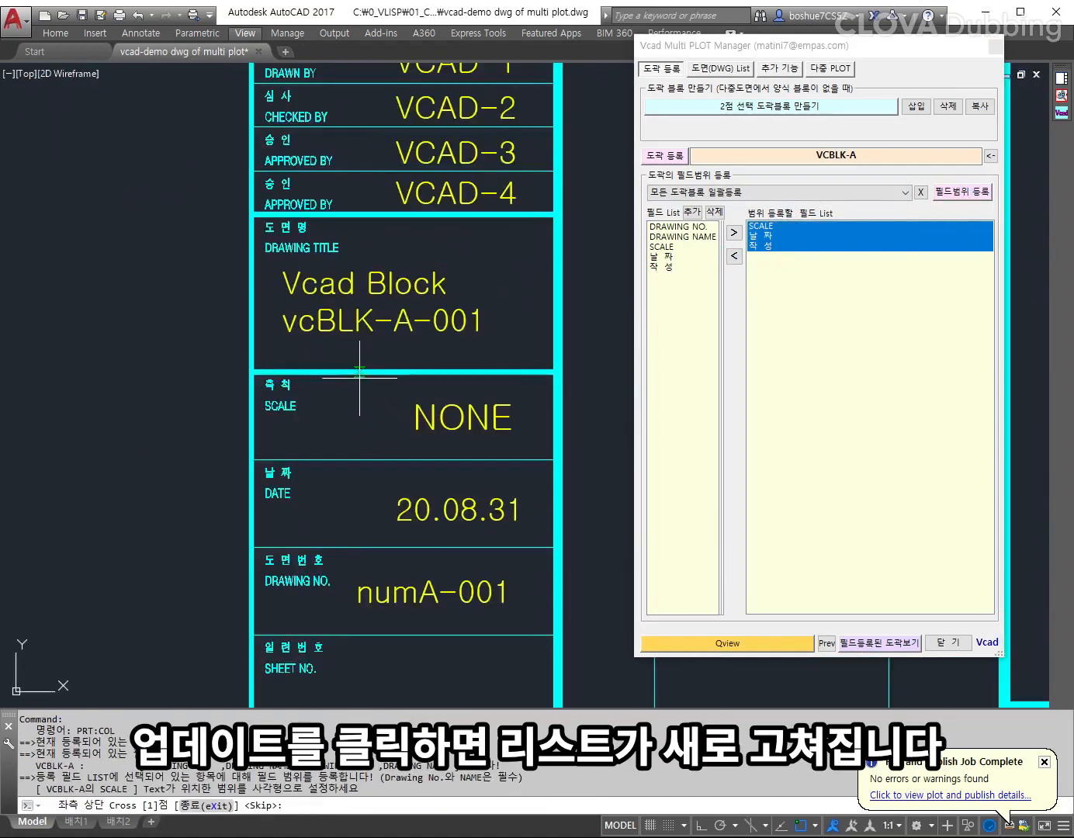
{"action": "left_click", "coordinate": [346, 374]}
{"action": "left_click", "coordinate": [558, 460]}
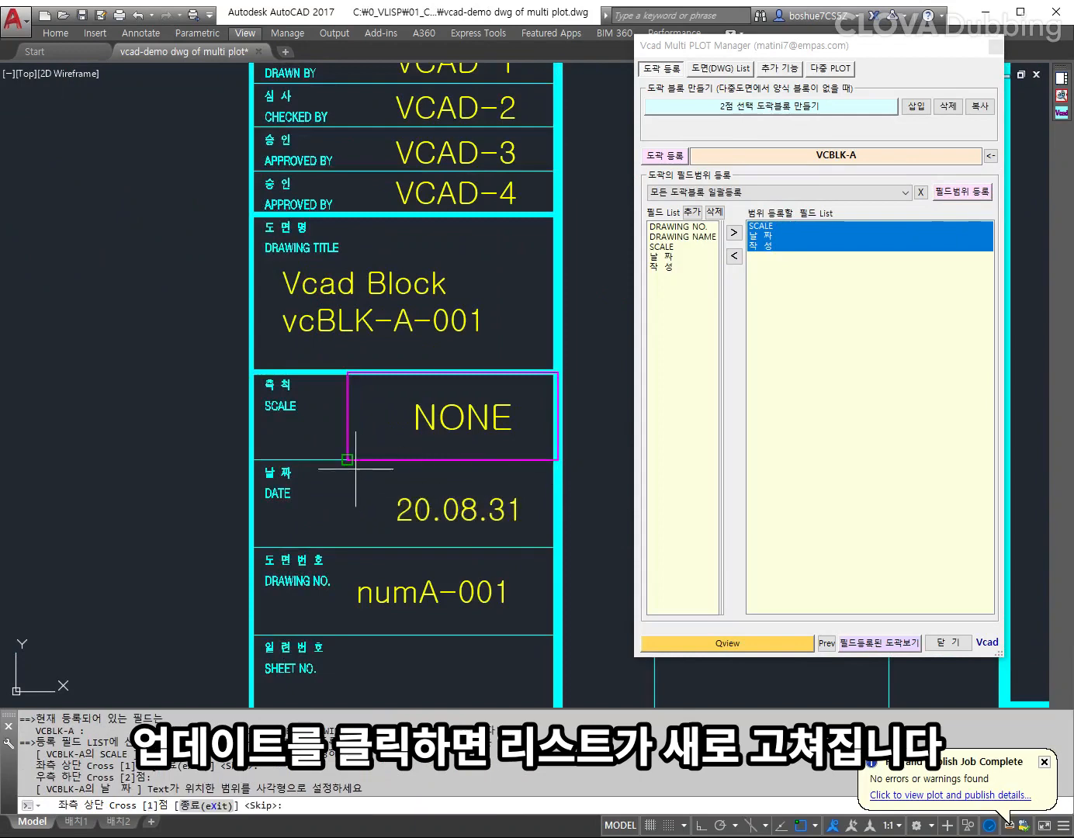
{"action": "left_click", "coordinate": [347, 459]}
{"action": "left_click", "coordinate": [558, 547]}
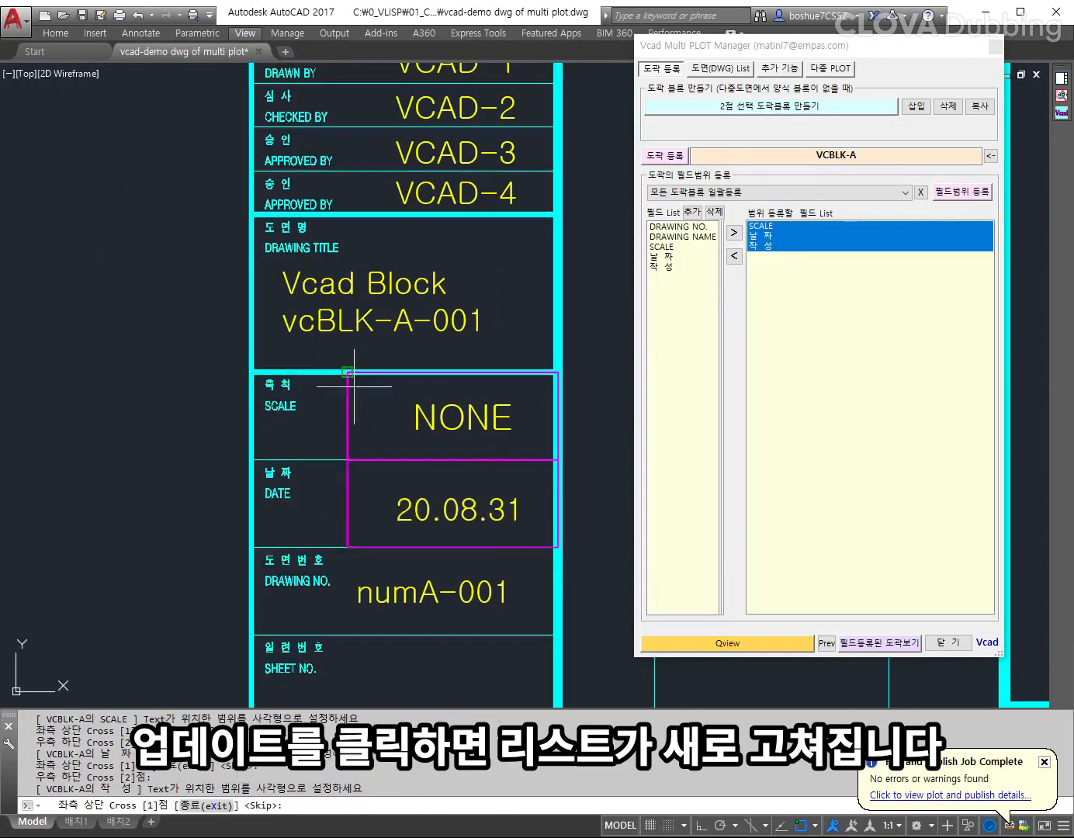
Step: Register the 작성 (drawn by) text range by boxing the DRAWN BY value cell in the same title block
{"action": "scroll", "coordinate": [309, 314], "scroll_direction": "down", "scroll_amount": 2}
{"action": "scroll", "coordinate": [315, 140], "scroll_direction": "up", "scroll_amount": 2}
{"action": "middle_click_drag", "start_coordinate": [347, 167], "coordinate": [285, 193]}
{"action": "left_click", "coordinate": [283, 175]}
{"action": "left_click", "coordinate": [495, 211]}
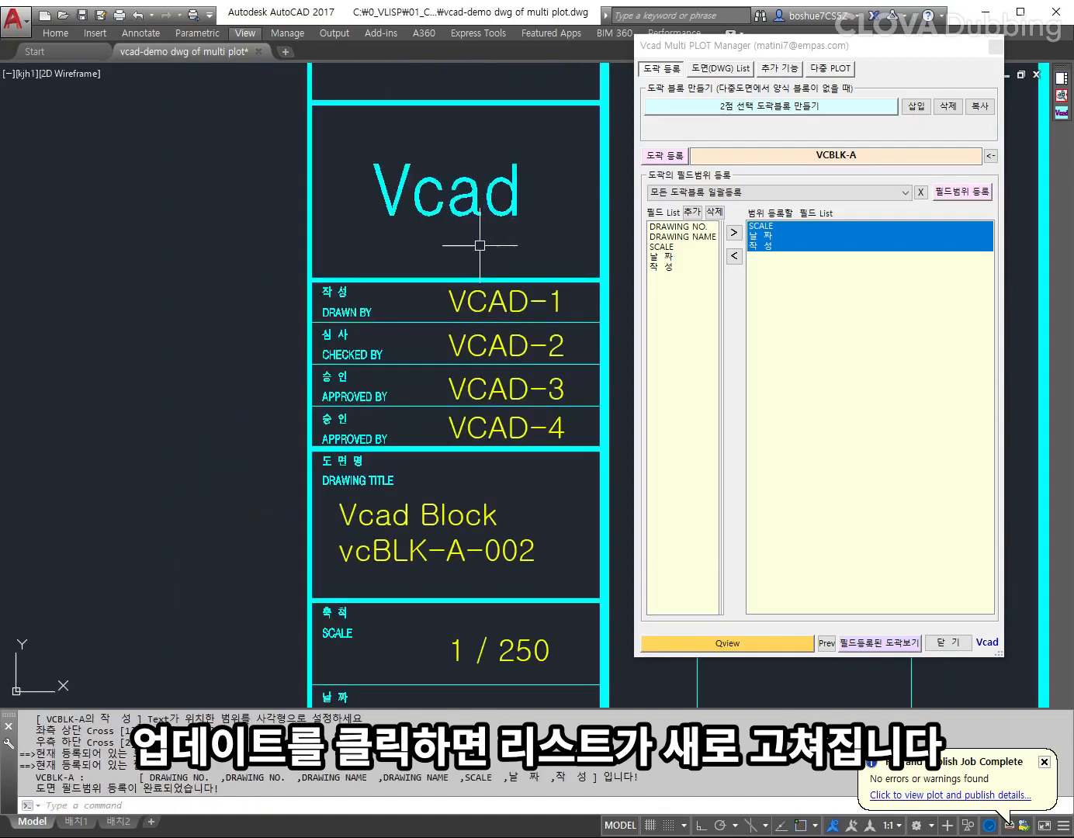
Step: Update the DWG list with the newly registered fields and widen the Multi PLOT Manager dialog to show the SCALE, 날짜 and 작성 columns
{"action": "scroll", "coordinate": [511, 403], "scroll_direction": "down", "scroll_amount": 4}
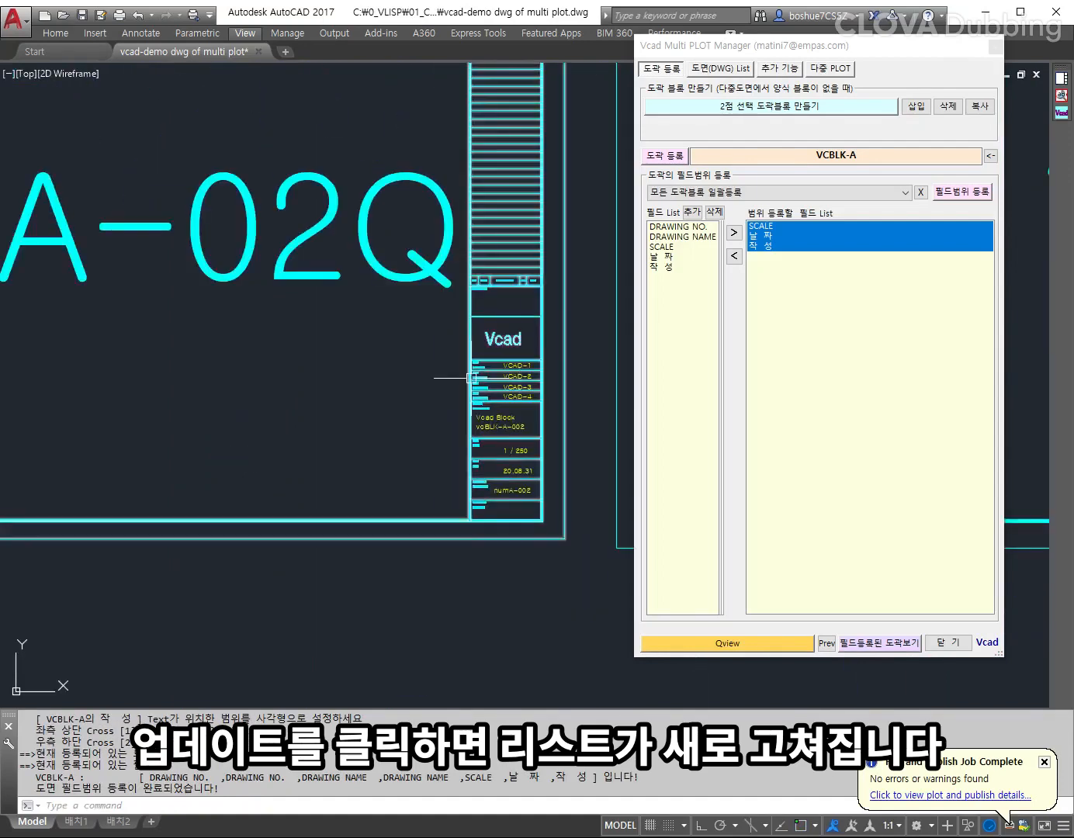
{"action": "left_click", "coordinate": [745, 69]}
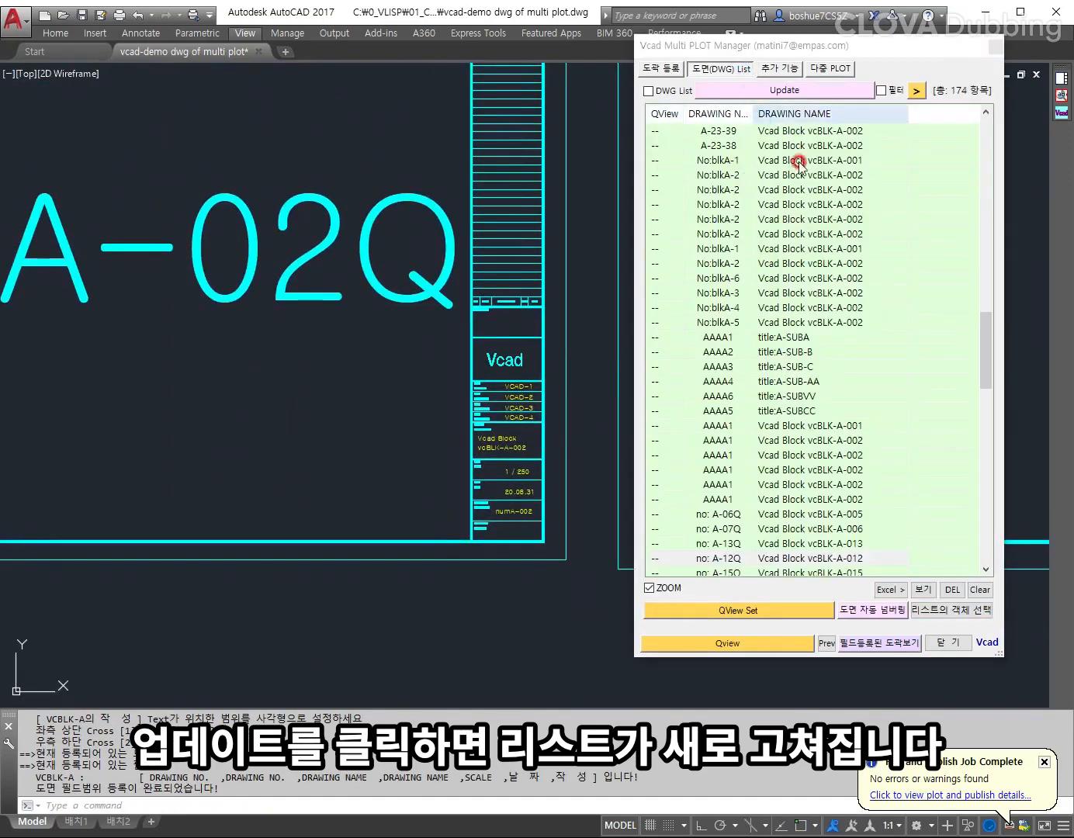
{"action": "left_click", "coordinate": [837, 92]}
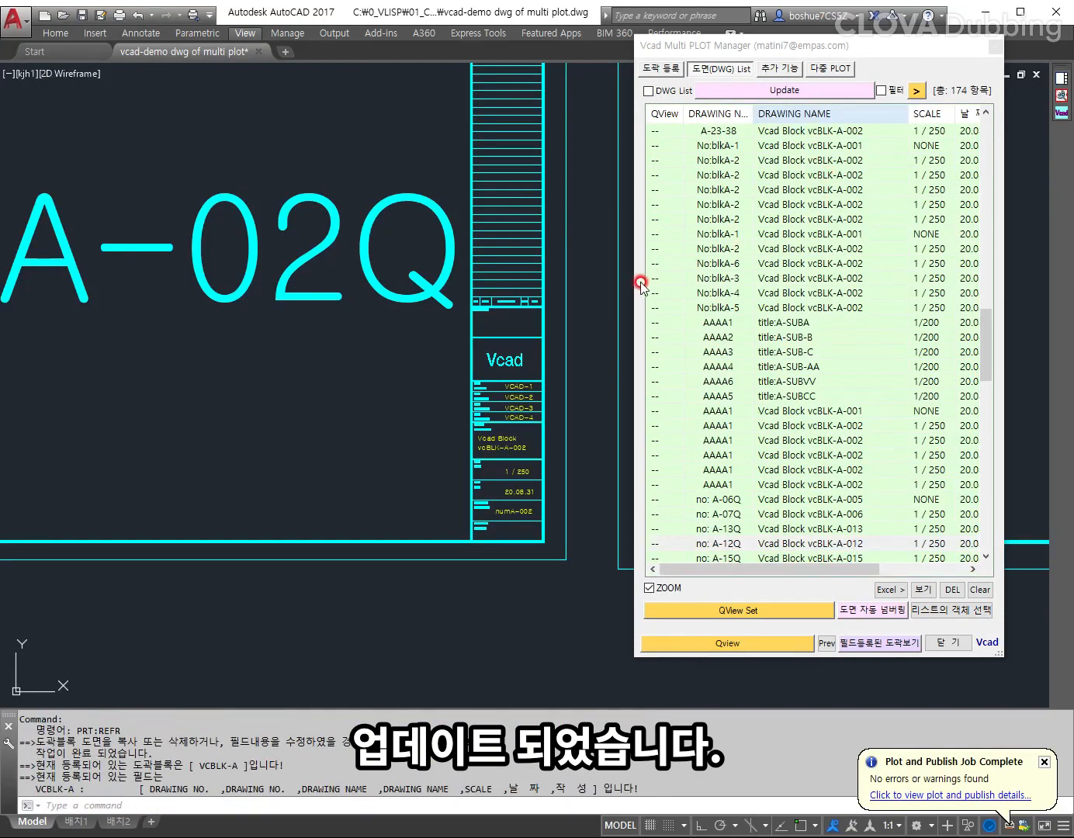
{"action": "left_click_drag", "start_coordinate": [640, 284], "coordinate": [546, 284]}
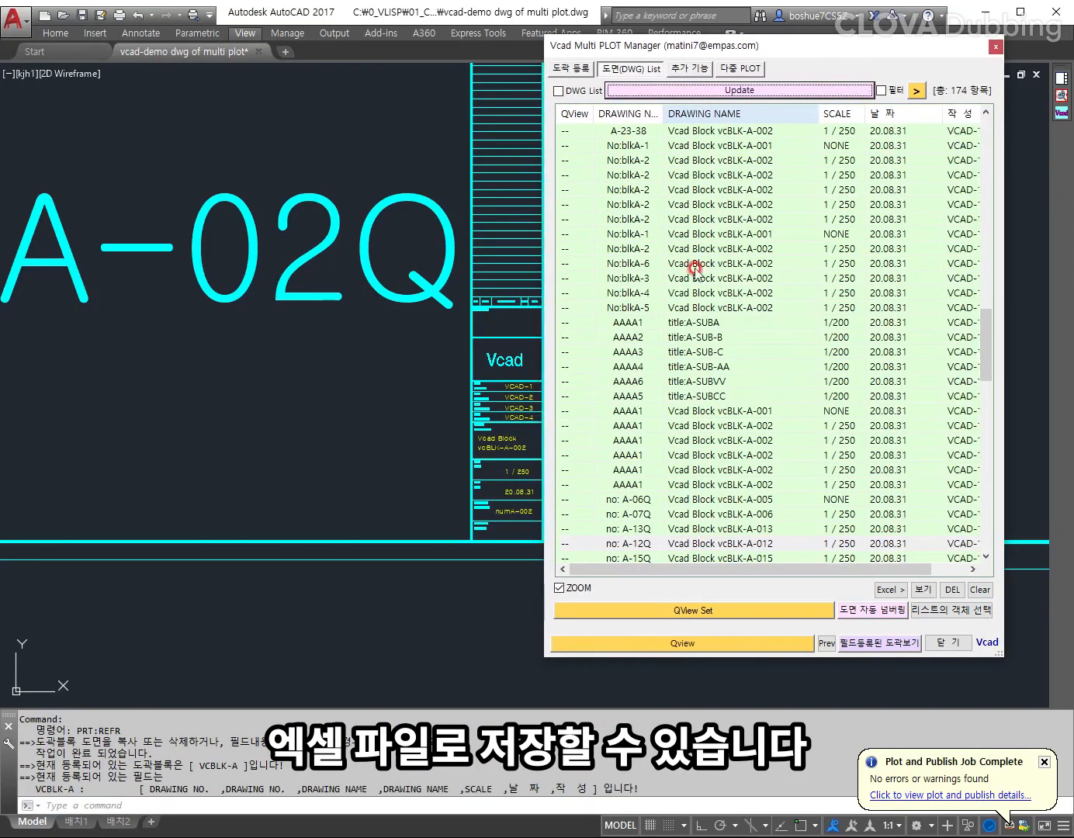
Step: Export the drawing list to a new Excel file, VCAD-DEMO DWG OF MULTI PLOT-DRAWING LIST, in the DEMO_TEST folder
{"action": "left_click", "coordinate": [900, 589]}
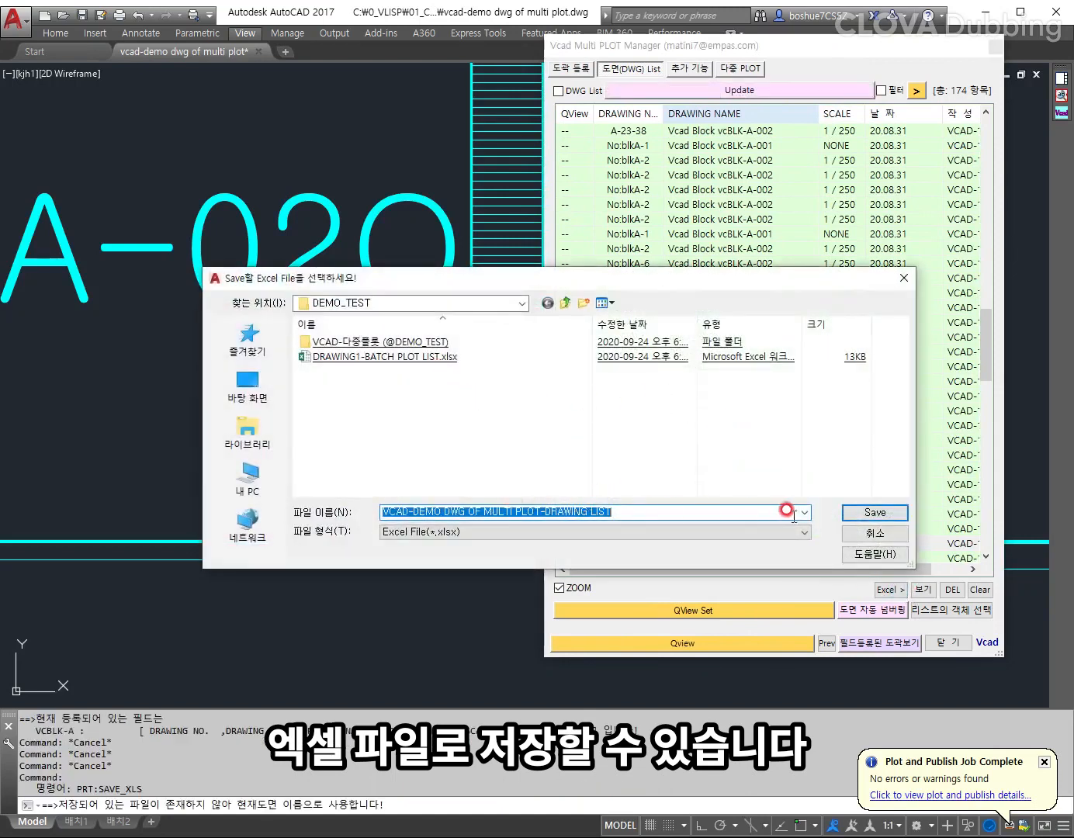
{"action": "left_click", "coordinate": [862, 513]}
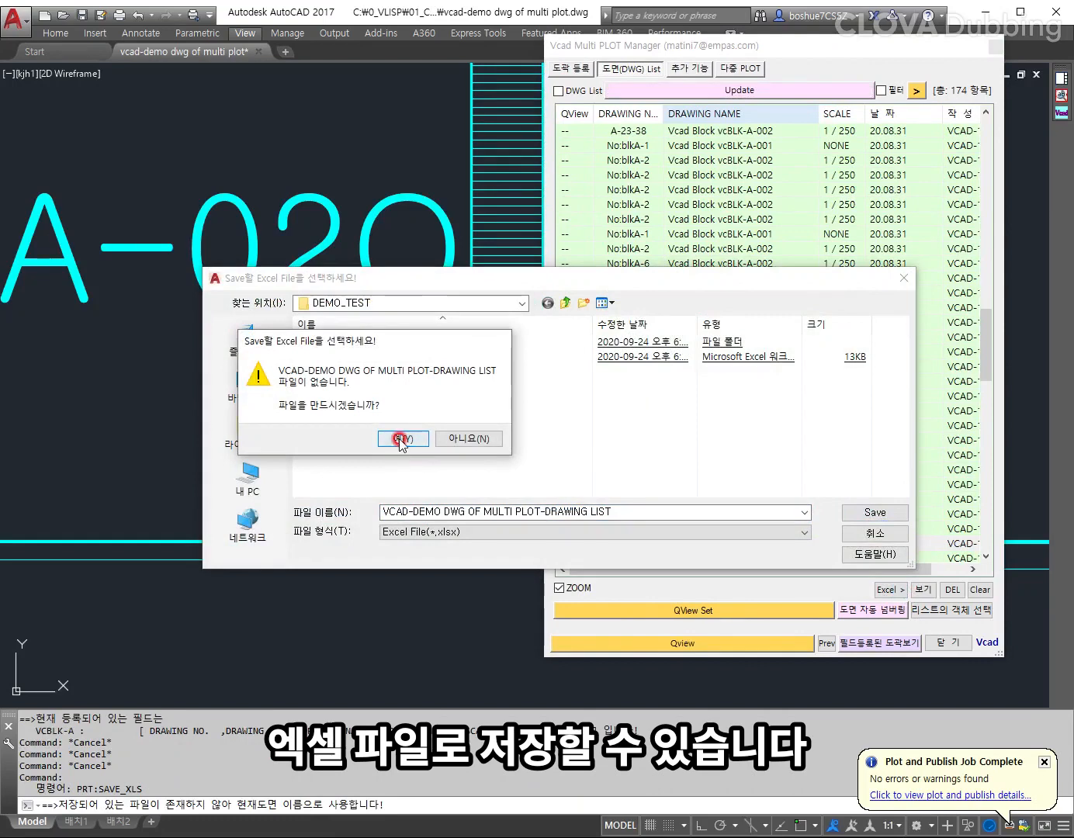
{"action": "left_click", "coordinate": [401, 439]}
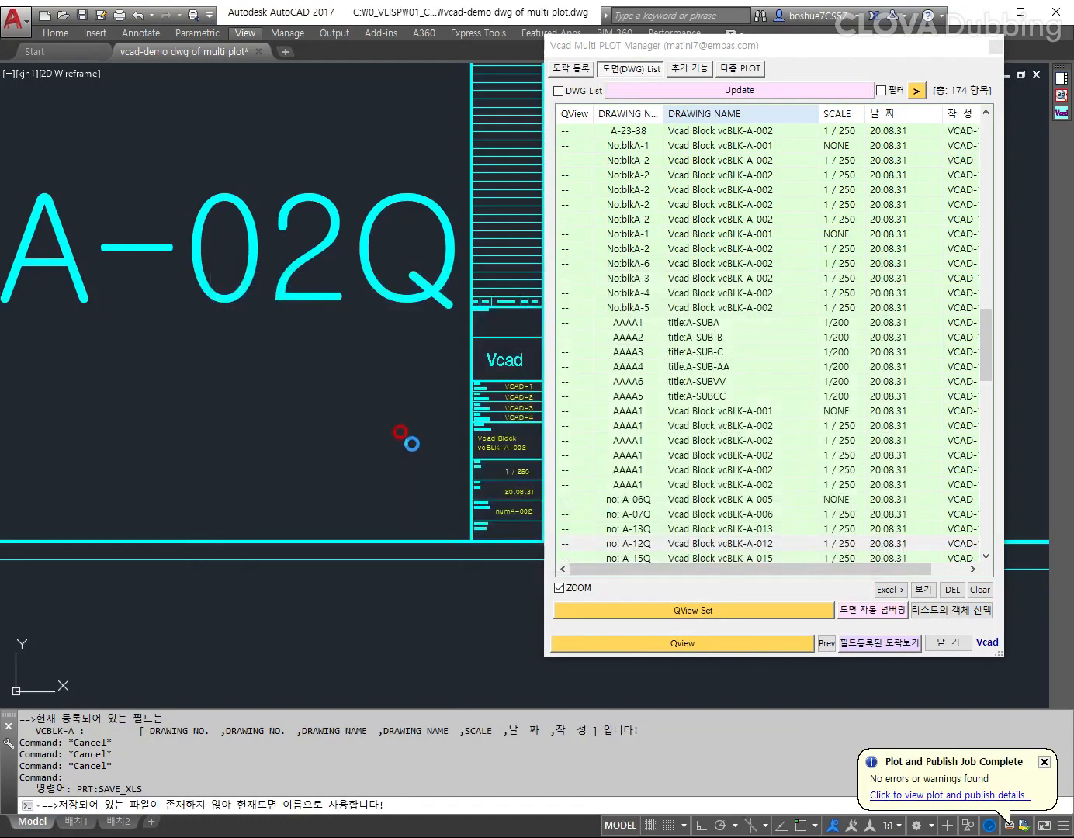
Step: Open the exported drawing list in Excel and look through its PART LIST rows
{"action": "scroll", "coordinate": [407, 419], "scroll_direction": "down", "scroll_amount": 3}
{"action": "scroll", "coordinate": [419, 361], "scroll_direction": "up", "scroll_amount": 2}
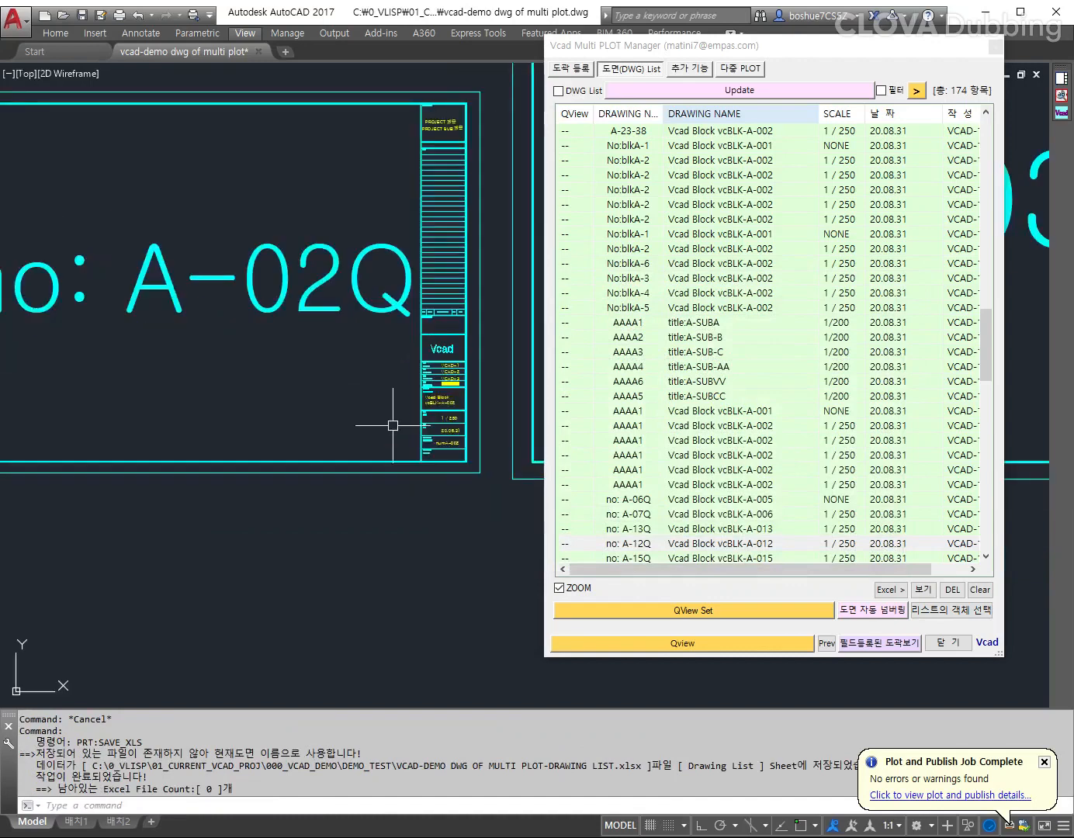
{"action": "scroll", "coordinate": [423, 356], "scroll_direction": "down", "scroll_amount": 2}
{"action": "mouse_move", "coordinate": [412, 396]}
{"action": "middle_mouse_down"}
{"action": "mouse_move", "coordinate": [412, 448]}
{"action": "mouse_move", "coordinate": [400, 446]}
{"action": "middle_mouse_up"}
{"action": "left_click", "coordinate": [823, 532]}
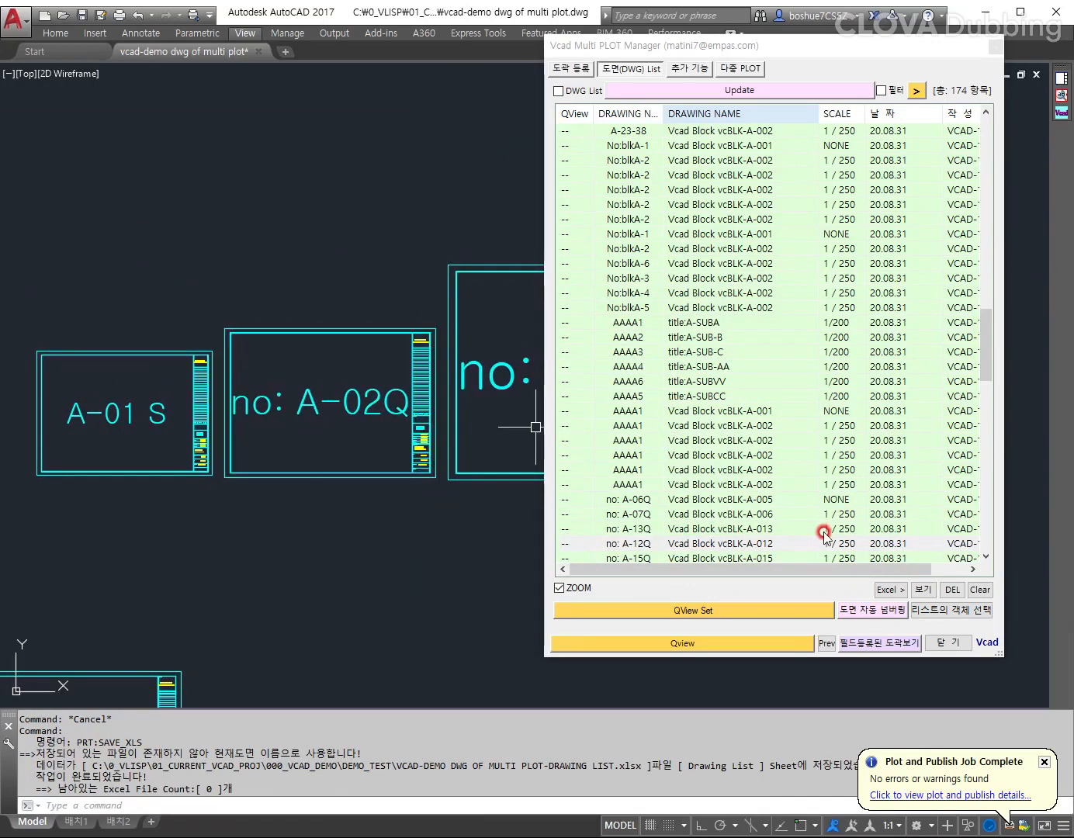
{"action": "left_click", "coordinate": [922, 590]}
{"action": "left_click", "coordinate": [737, 351]}
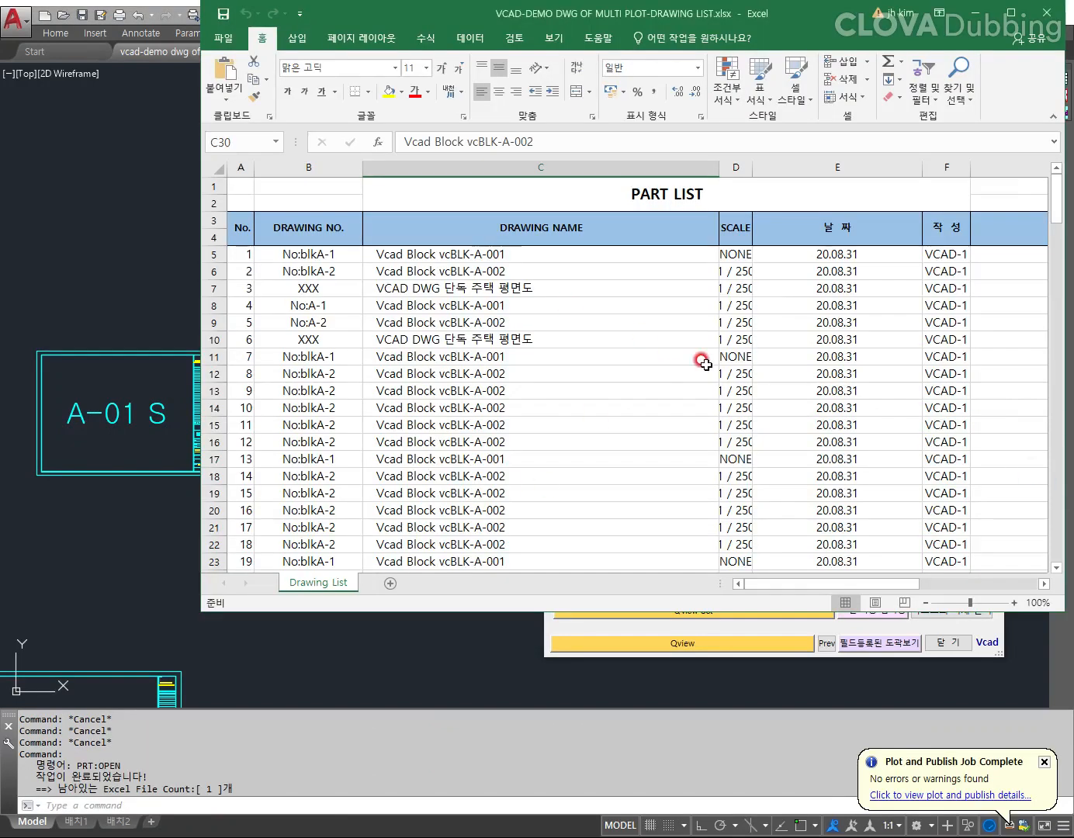
{"action": "scroll", "coordinate": [702, 363], "scroll_direction": "down", "scroll_amount": 17}
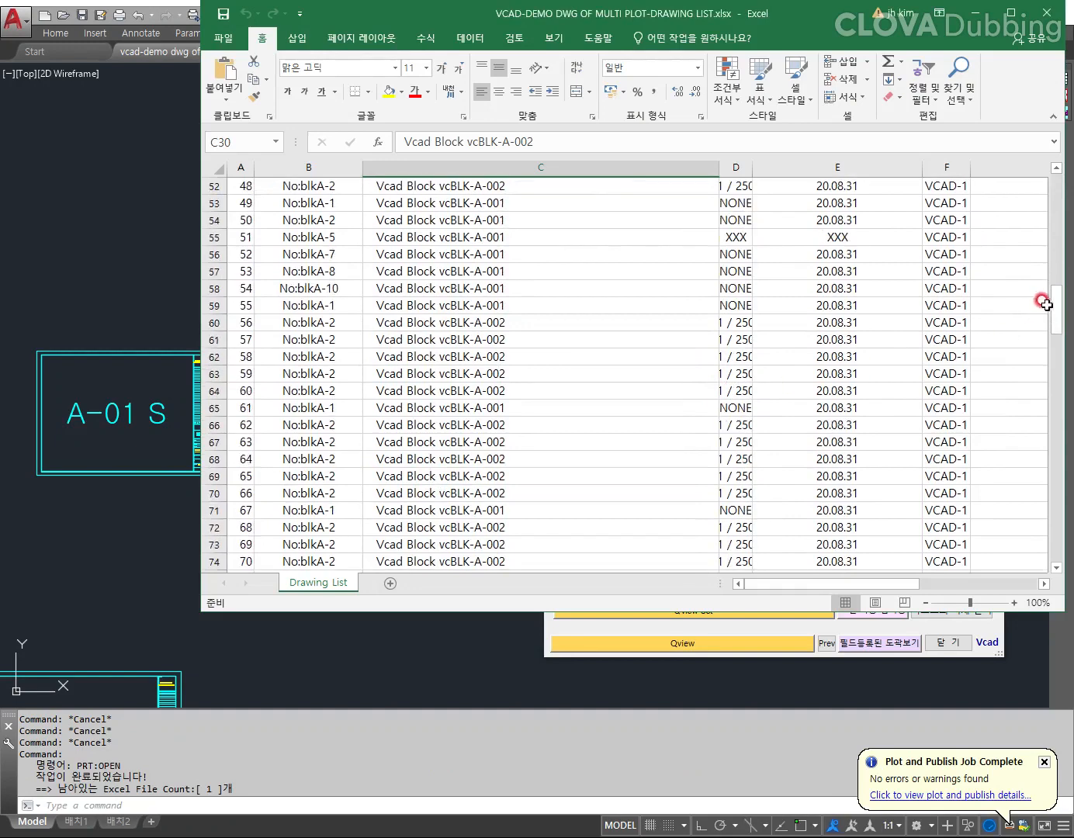
{"action": "left_click_drag", "start_coordinate": [1055, 418], "coordinate": [1056, 285]}
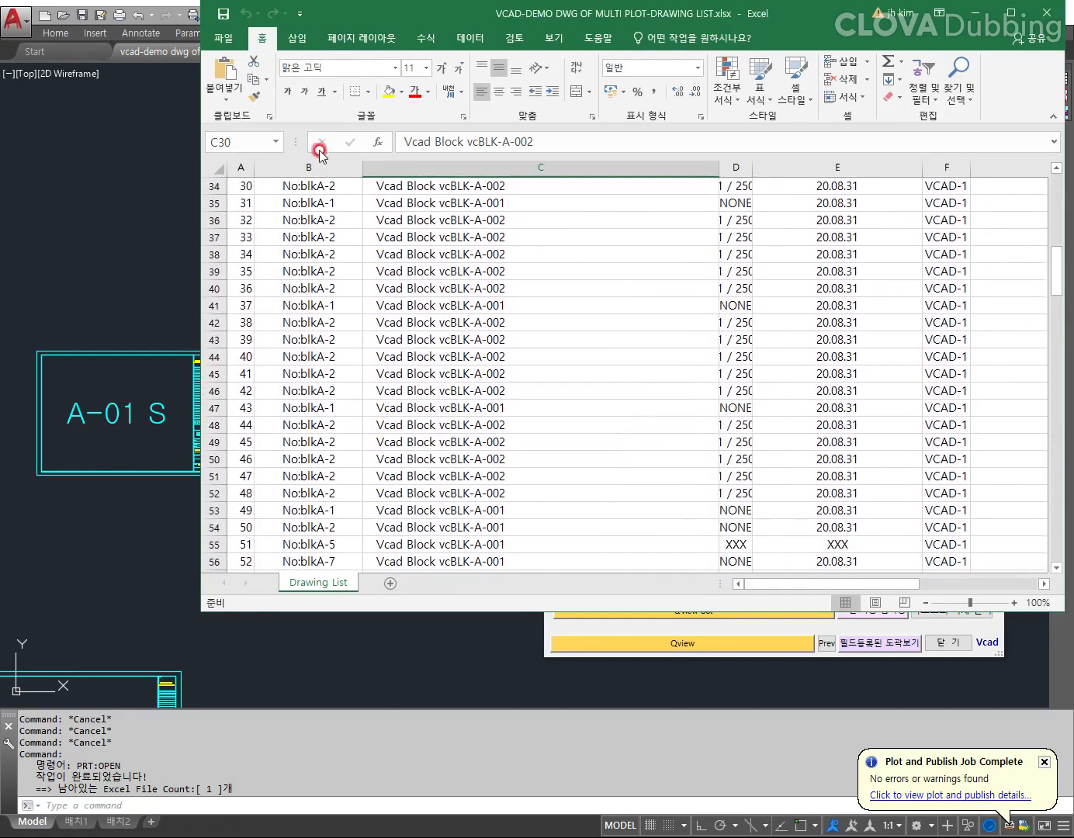
Step: Auto-fit all column widths of the Drawing List sheet, and close the workbook with its changes saved
{"action": "left_click", "coordinate": [218, 166]}
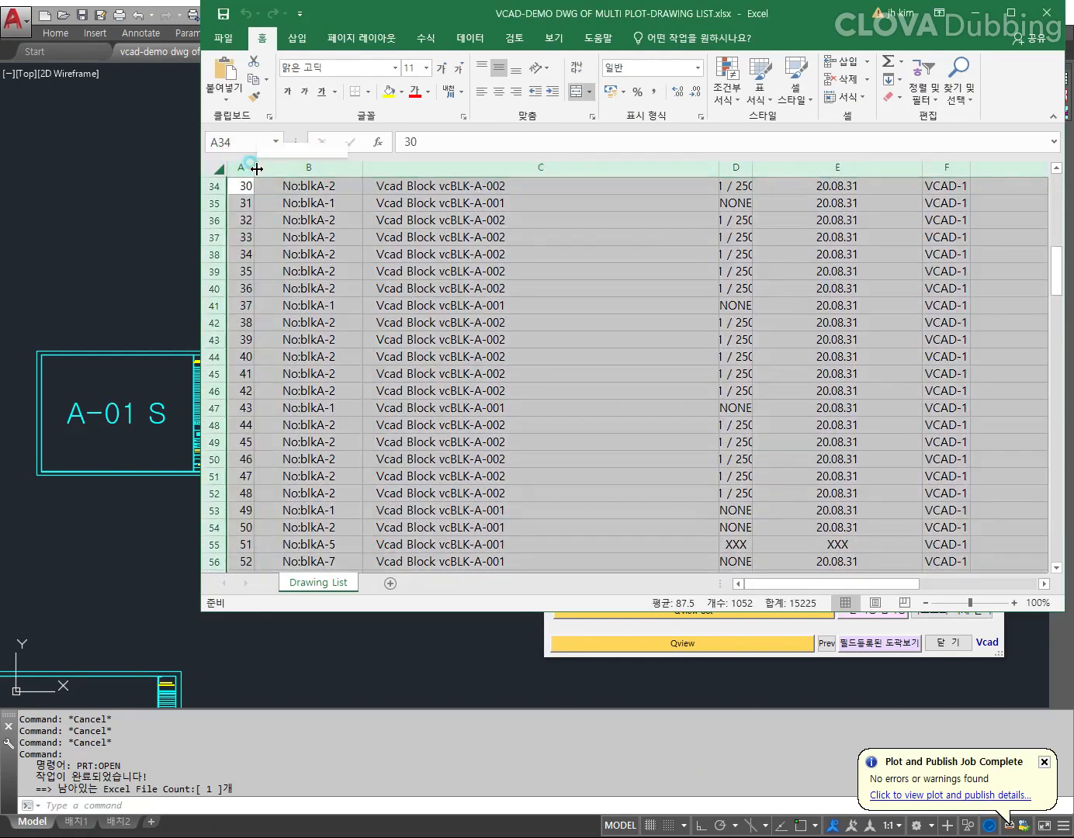
{"action": "double_click", "coordinate": [255, 168]}
{"action": "scroll", "coordinate": [725, 274], "scroll_direction": "up", "scroll_amount": 4}
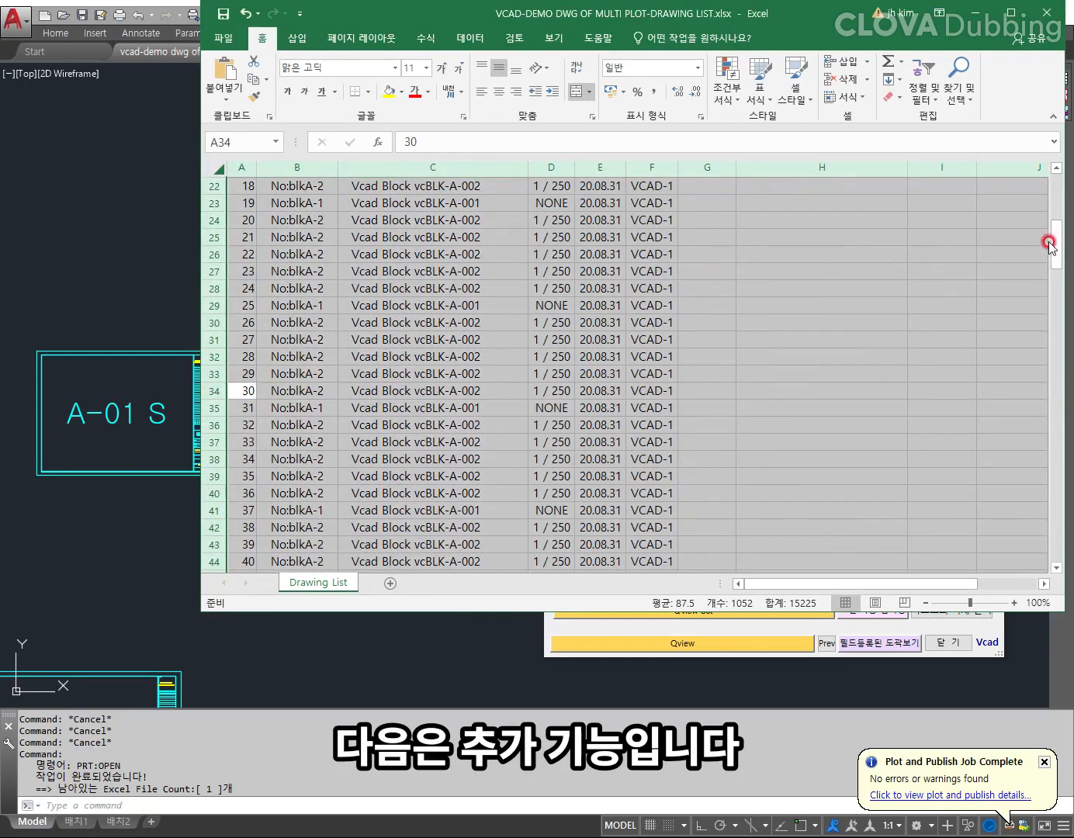
{"action": "left_click_drag", "start_coordinate": [1049, 244], "coordinate": [1052, 201]}
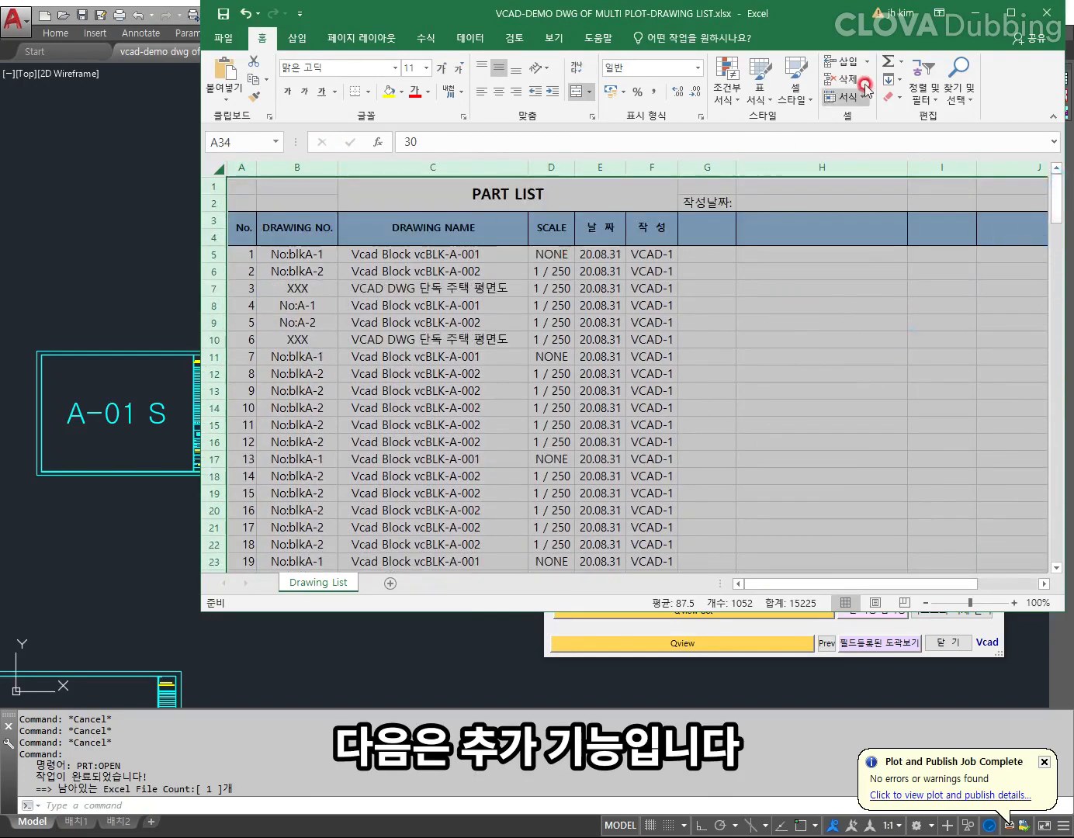
{"action": "left_click", "coordinate": [1046, 14]}
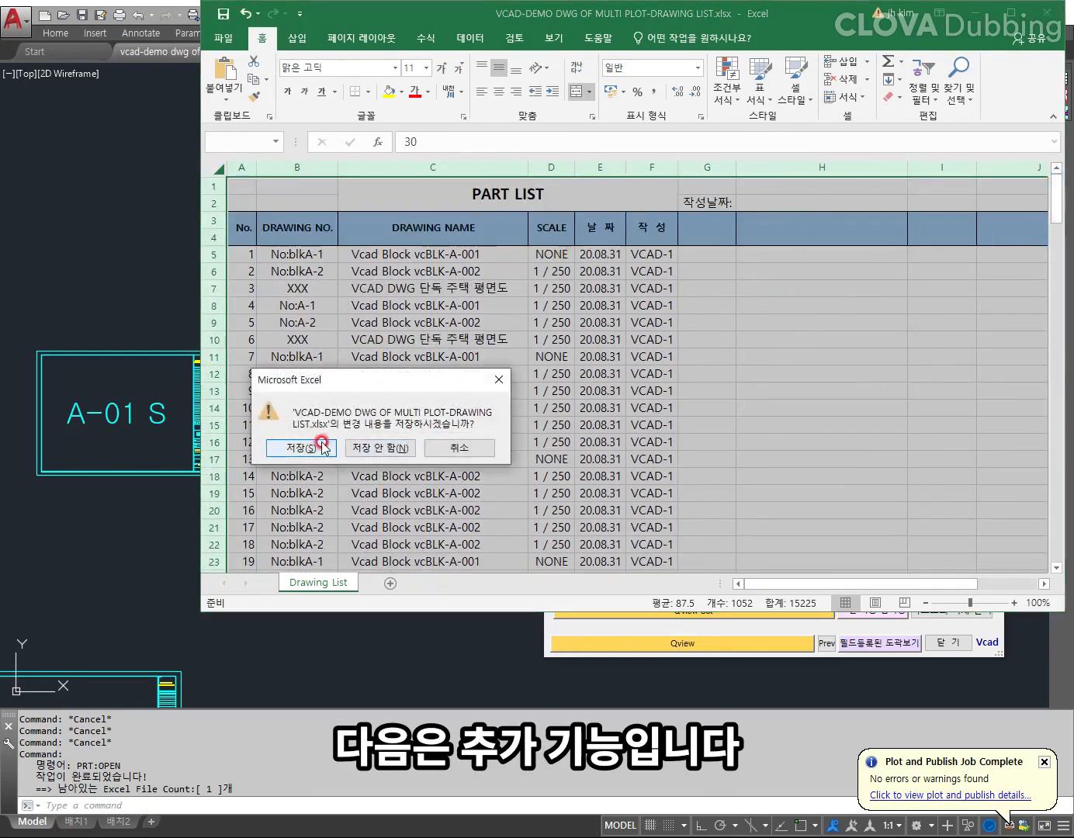
{"action": "left_click", "coordinate": [321, 447]}
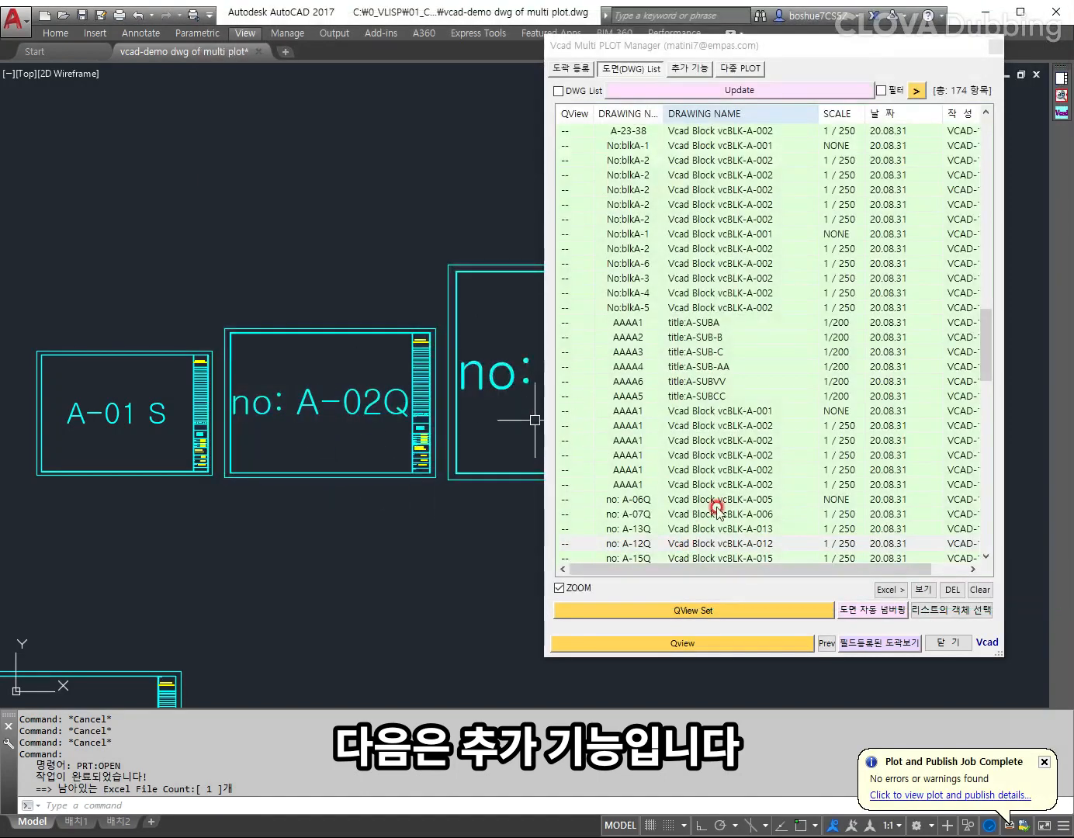
Step: Narrow the Multi PLOT Manager dialog and bring the whole red Vcad Multi PLOT Demo frame into view
{"action": "left_click_drag", "start_coordinate": [535, 477], "coordinate": [741, 489]}
{"action": "scroll", "coordinate": [630, 468], "scroll_direction": "down", "scroll_amount": 3}
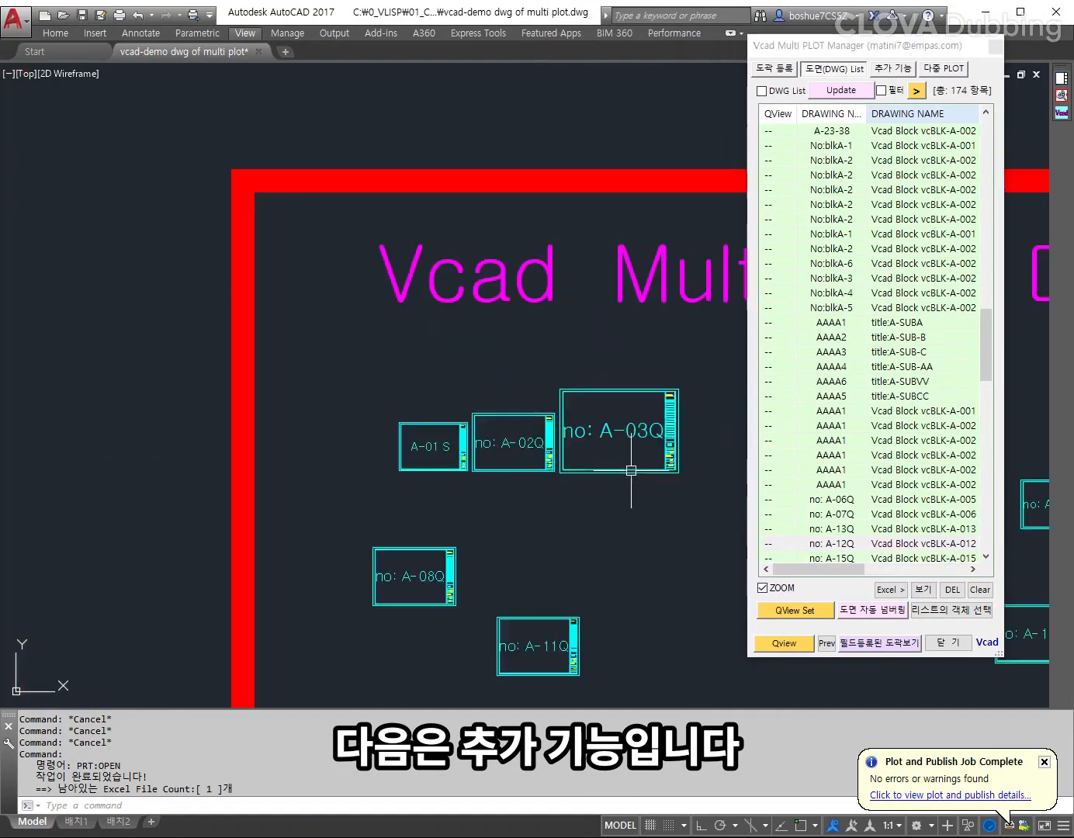
{"action": "scroll", "coordinate": [613, 480], "scroll_direction": "down", "scroll_amount": 4}
{"action": "scroll", "coordinate": [580, 470], "scroll_direction": "down", "scroll_amount": 2}
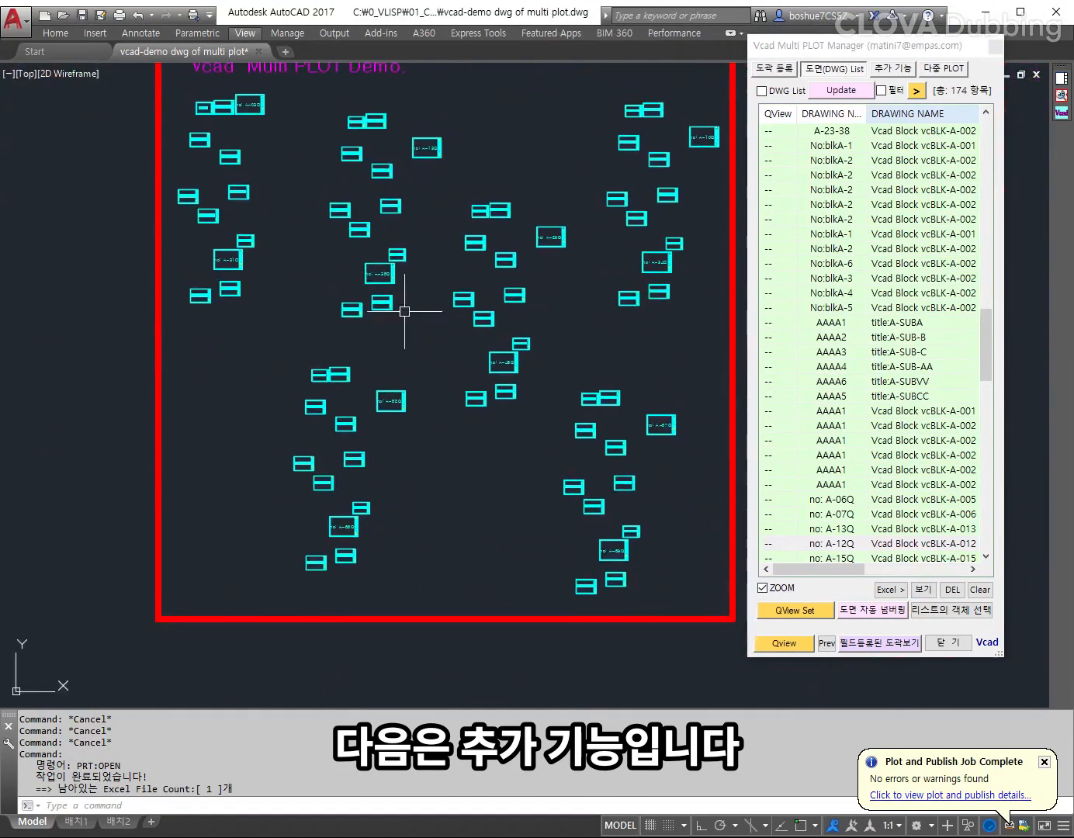
{"action": "scroll", "coordinate": [407, 306], "scroll_direction": "down", "scroll_amount": 2}
{"action": "scroll", "coordinate": [500, 327], "scroll_direction": "down", "scroll_amount": 2}
{"action": "scroll", "coordinate": [439, 285], "scroll_direction": "up", "scroll_amount": 2}
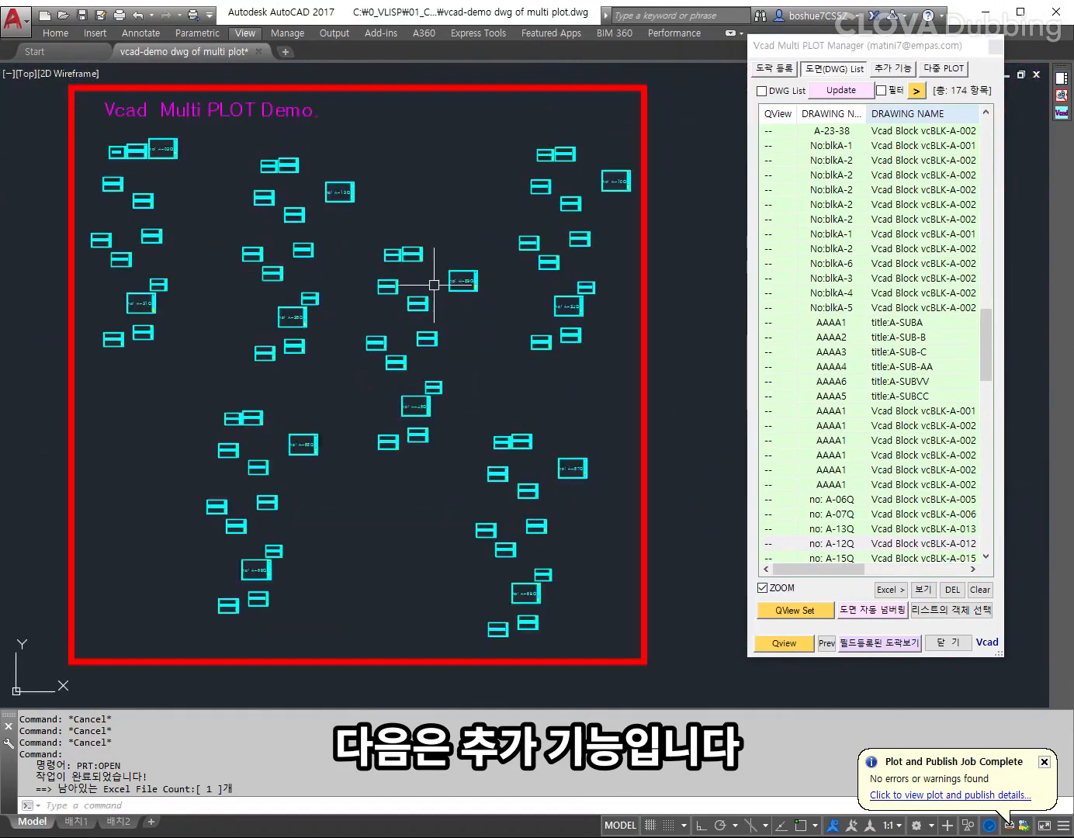
{"action": "mouse_move", "coordinate": [380, 292]}
{"action": "middle_mouse_down"}
{"action": "mouse_move", "coordinate": [439, 303]}
{"action": "mouse_move", "coordinate": [454, 284]}
{"action": "middle_mouse_up"}
Step: Copy the A-01 S text into the A-02Q and A-03Q frames with the additional function for copying text between frames
{"action": "left_click", "coordinate": [893, 69]}
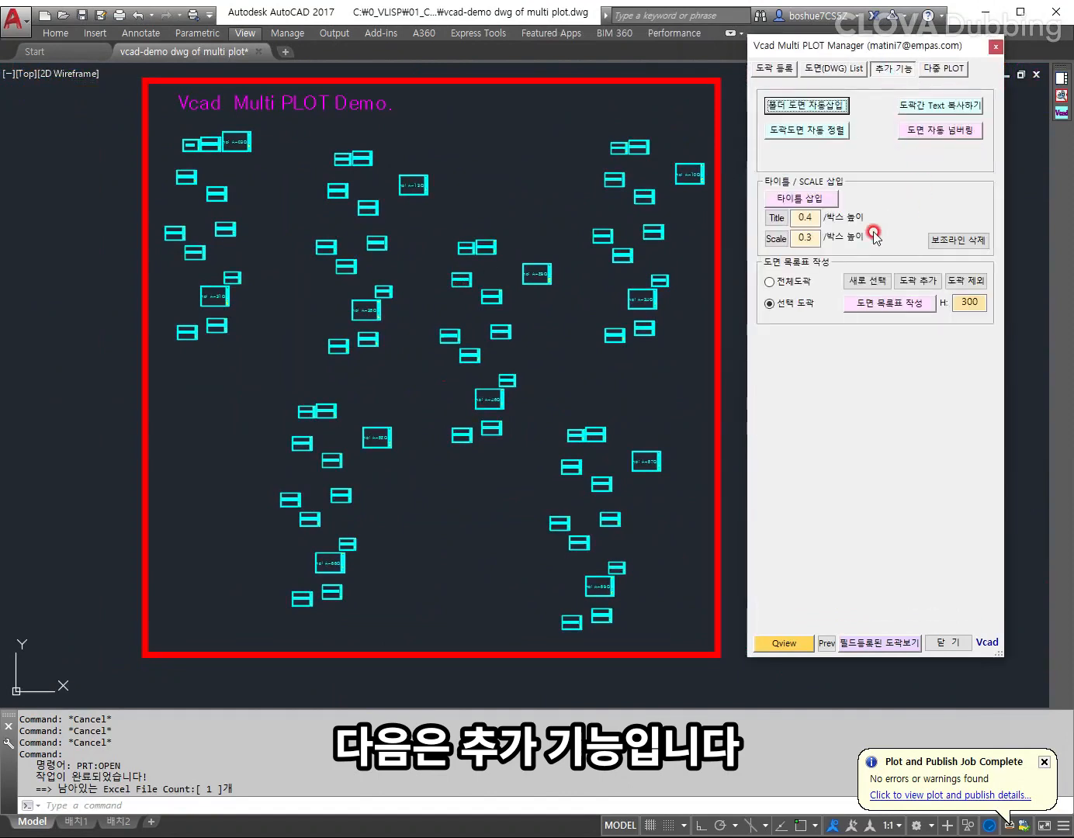
{"action": "left_click", "coordinate": [941, 105]}
{"action": "scroll", "coordinate": [203, 175], "scroll_direction": "up", "scroll_amount": 6}
{"action": "middle_click_drag", "start_coordinate": [203, 176], "coordinate": [267, 215]}
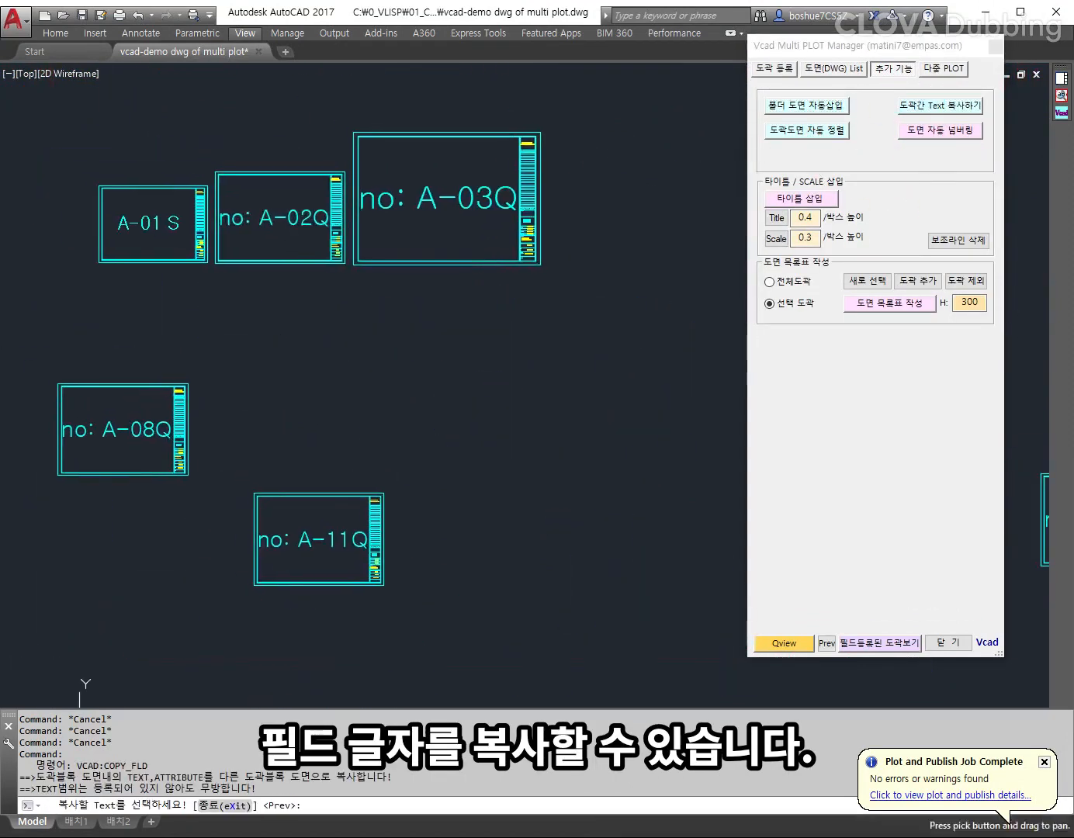
{"action": "left_click", "coordinate": [182, 223]}
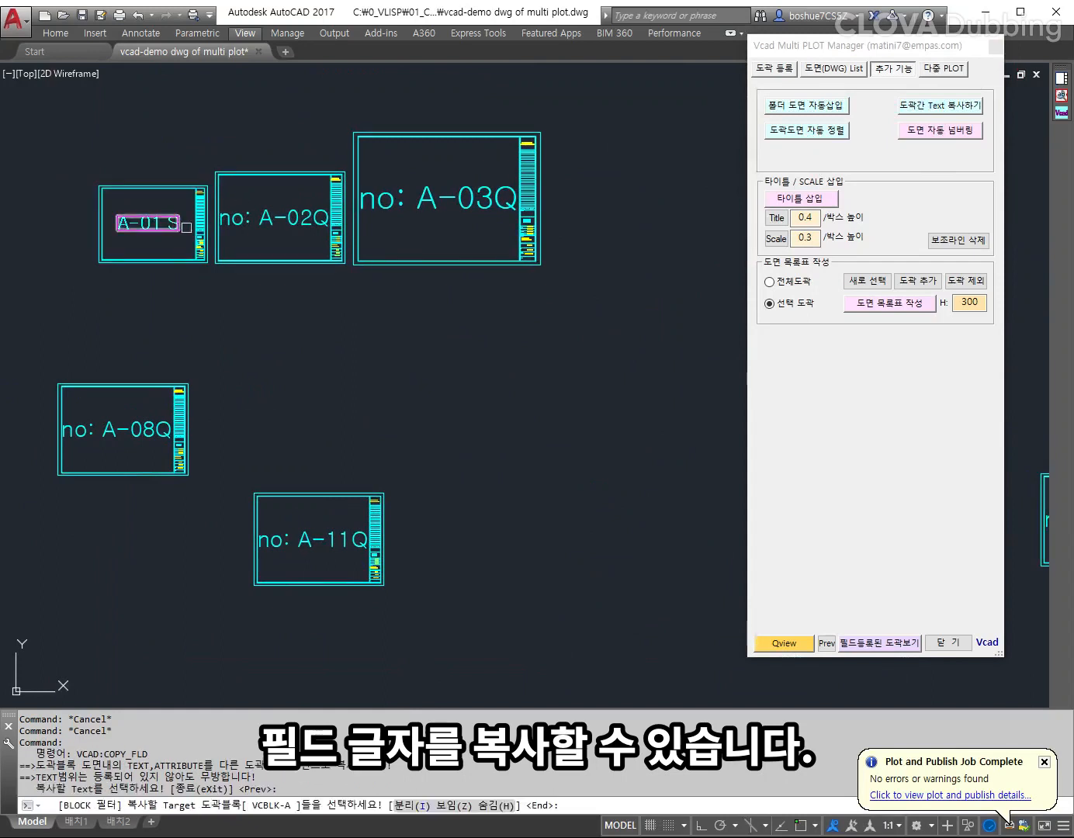
{"action": "scroll", "coordinate": [215, 237], "scroll_direction": "down", "scroll_amount": 2}
{"action": "left_click", "coordinate": [447, 282]}
{"action": "left_click", "coordinate": [144, 143]}
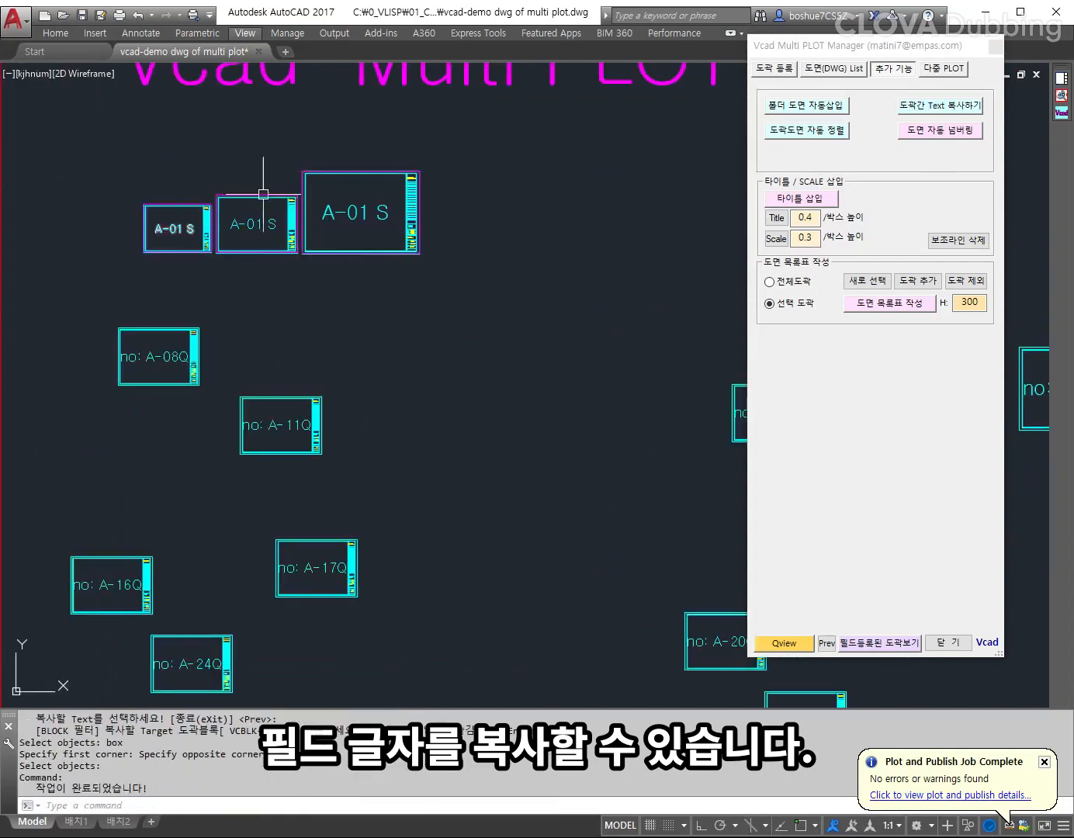
Step: Repeat the text copy to place the A-01 S text in every drawing frame inside the red demo border
{"action": "key", "text": "Return"}
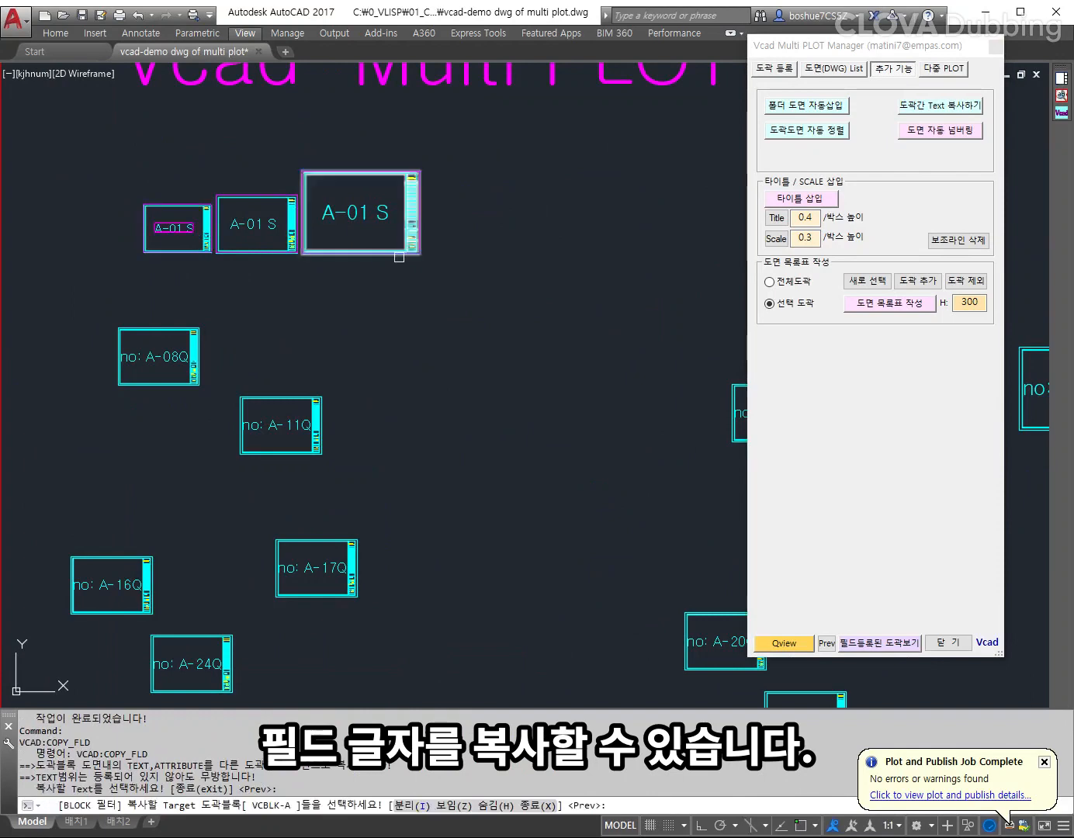
{"action": "scroll", "coordinate": [415, 267], "scroll_direction": "down", "scroll_amount": 5}
{"action": "left_click", "coordinate": [625, 478]}
{"action": "left_click", "coordinate": [317, 225]}
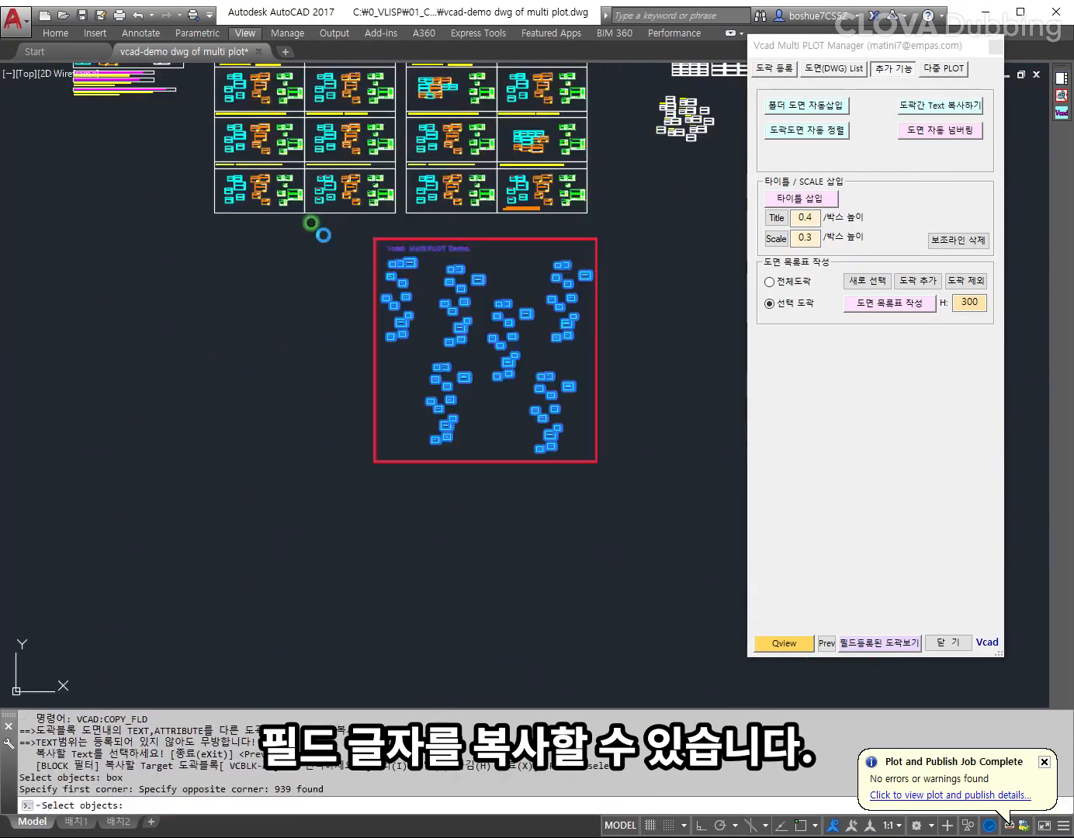
{"action": "key", "text": "Return"}
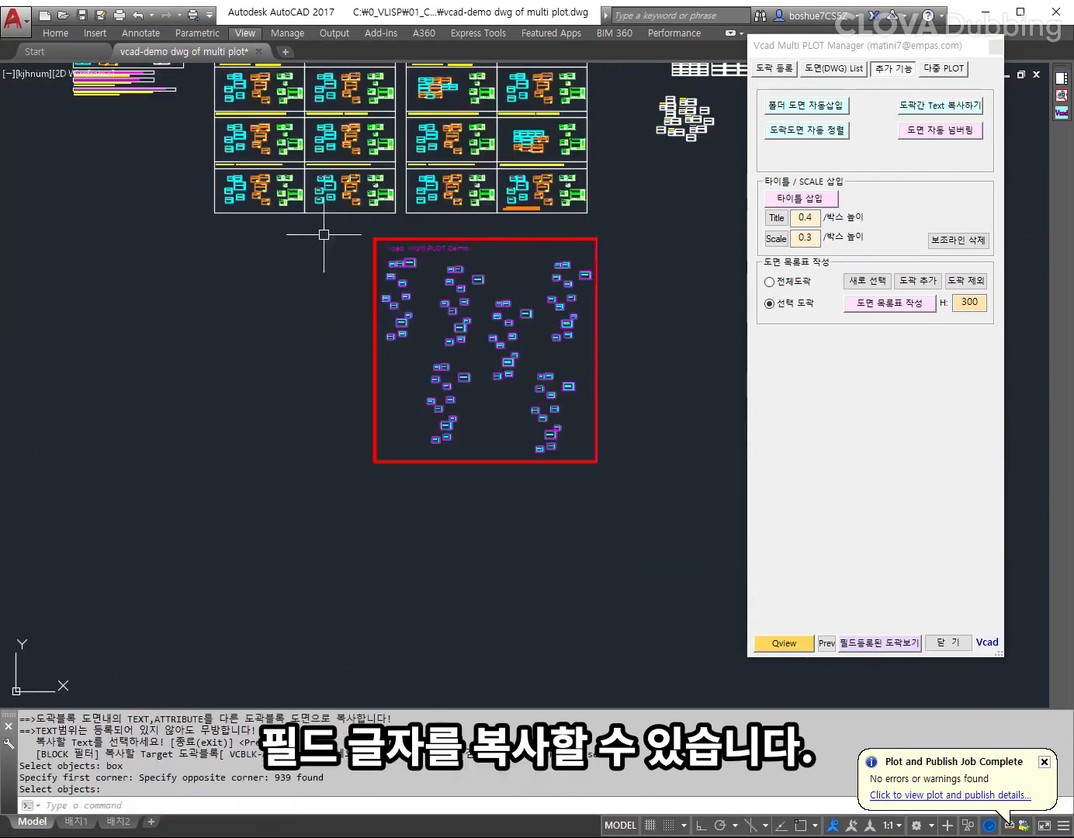
Step: Erase the A-01 S text from the second and third frames of the first row, one frame below, and the neighbouring group's first frame
{"action": "scroll", "coordinate": [465, 301], "scroll_direction": "up", "scroll_amount": 5}
{"action": "mouse_move", "coordinate": [188, 286]}
{"action": "middle_mouse_down"}
{"action": "mouse_move", "coordinate": [467, 420]}
{"action": "mouse_move", "coordinate": [506, 455]}
{"action": "middle_mouse_up"}
{"action": "middle_click_drag", "start_coordinate": [729, 373], "coordinate": [346, 237]}
{"action": "scroll", "coordinate": [541, 420], "scroll_direction": "down", "scroll_amount": 1}
{"action": "middle_click_drag", "start_coordinate": [501, 372], "coordinate": [513, 433]}
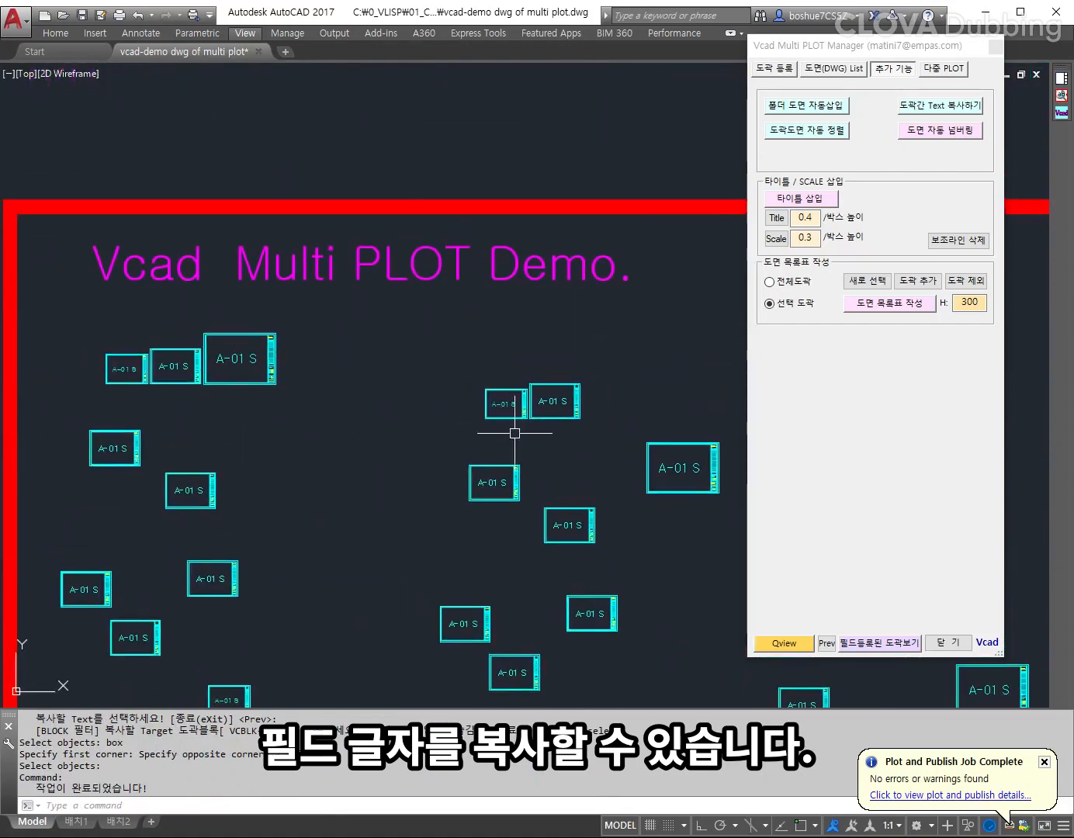
{"action": "type", "text": "e"}
{"action": "key", "text": "Return"}
{"action": "left_click", "coordinate": [170, 365]}
{"action": "key", "text": "Return"}
{"action": "key", "text": "Return"}
{"action": "left_click", "coordinate": [247, 350]}
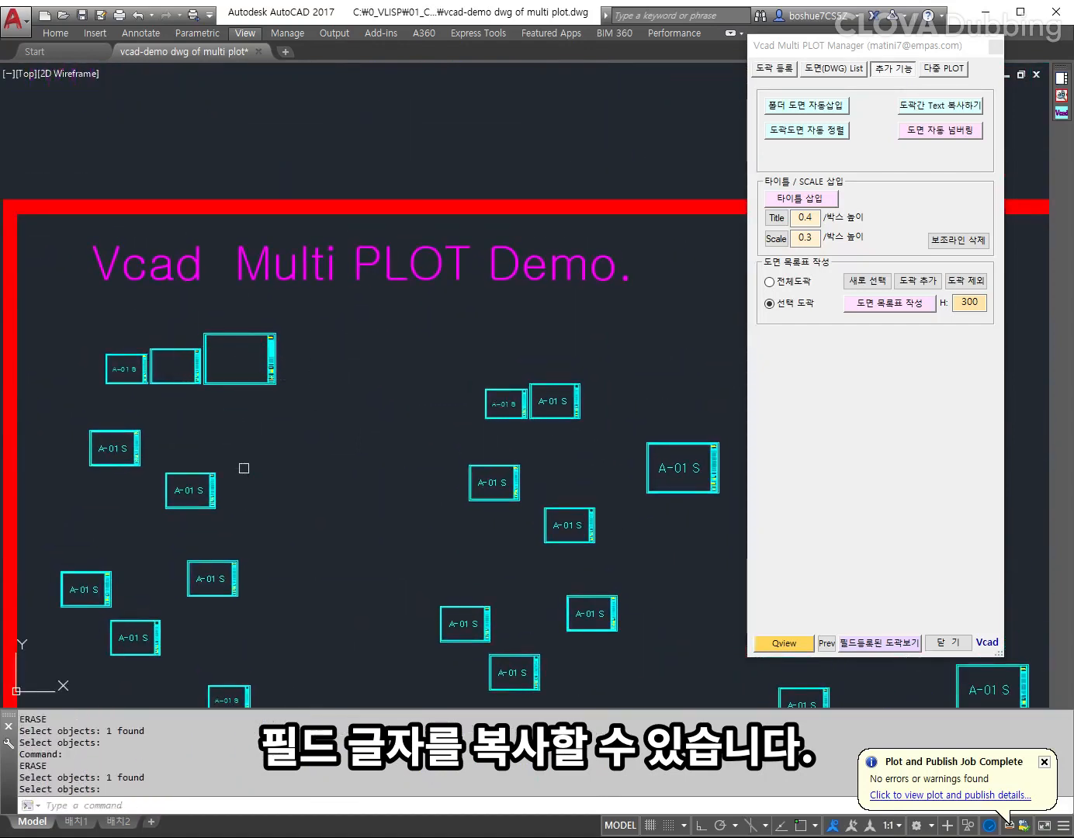
{"action": "key", "text": "Return"}
{"action": "key", "text": "Return"}
{"action": "left_click", "coordinate": [190, 490]}
{"action": "key", "text": "Escape"}
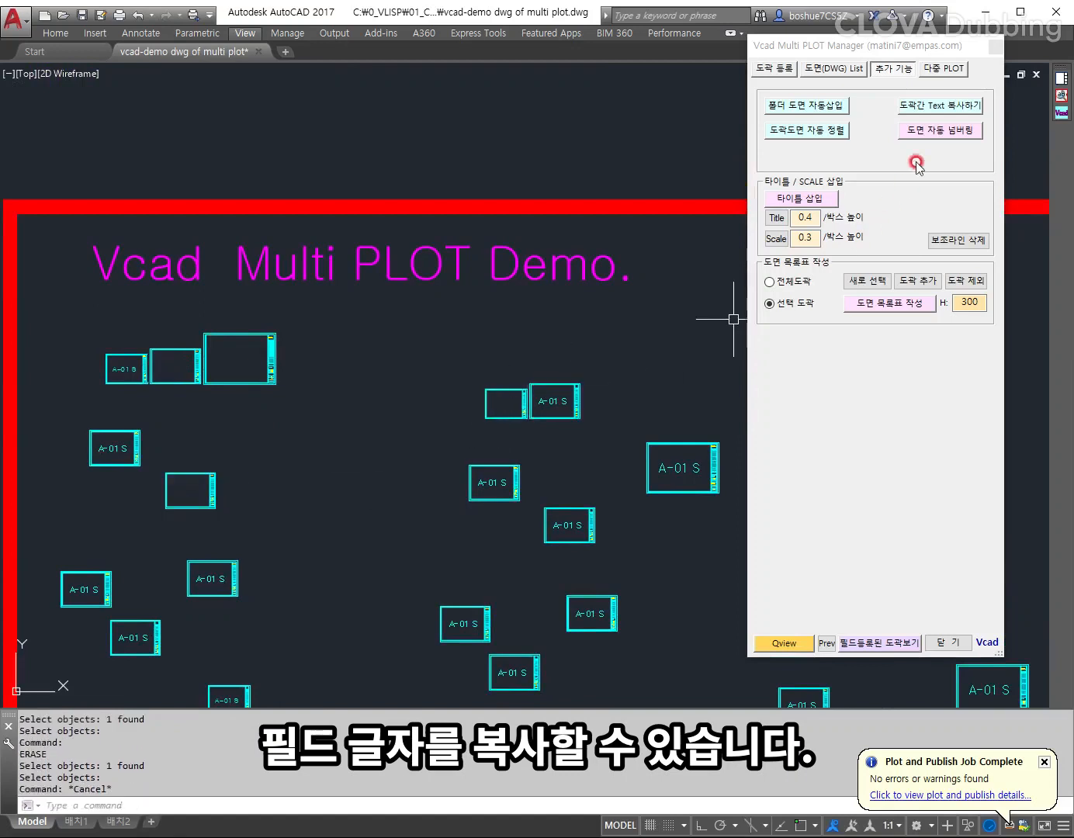
Step: Copy the A-01 S text into the upper drawing frames, including the emptied ones, with the text-copy function between frames
{"action": "left_click", "coordinate": [940, 104]}
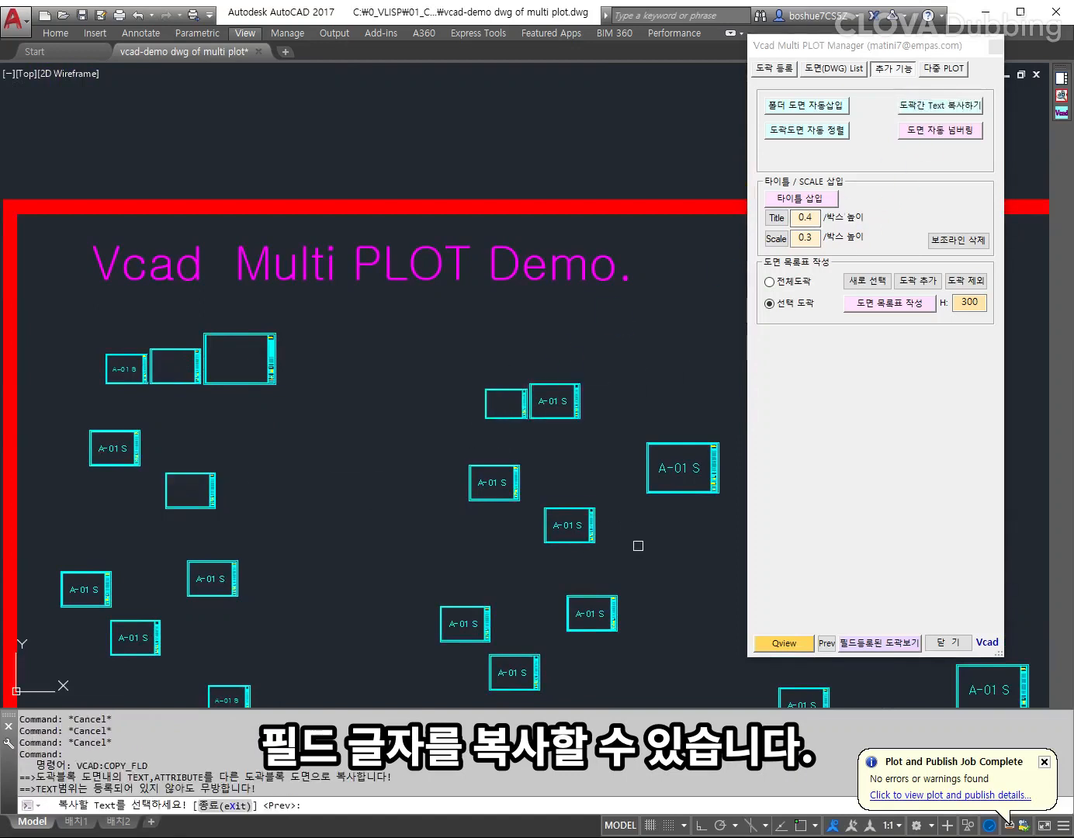
{"action": "left_click", "coordinate": [487, 481]}
{"action": "left_click", "coordinate": [655, 569]}
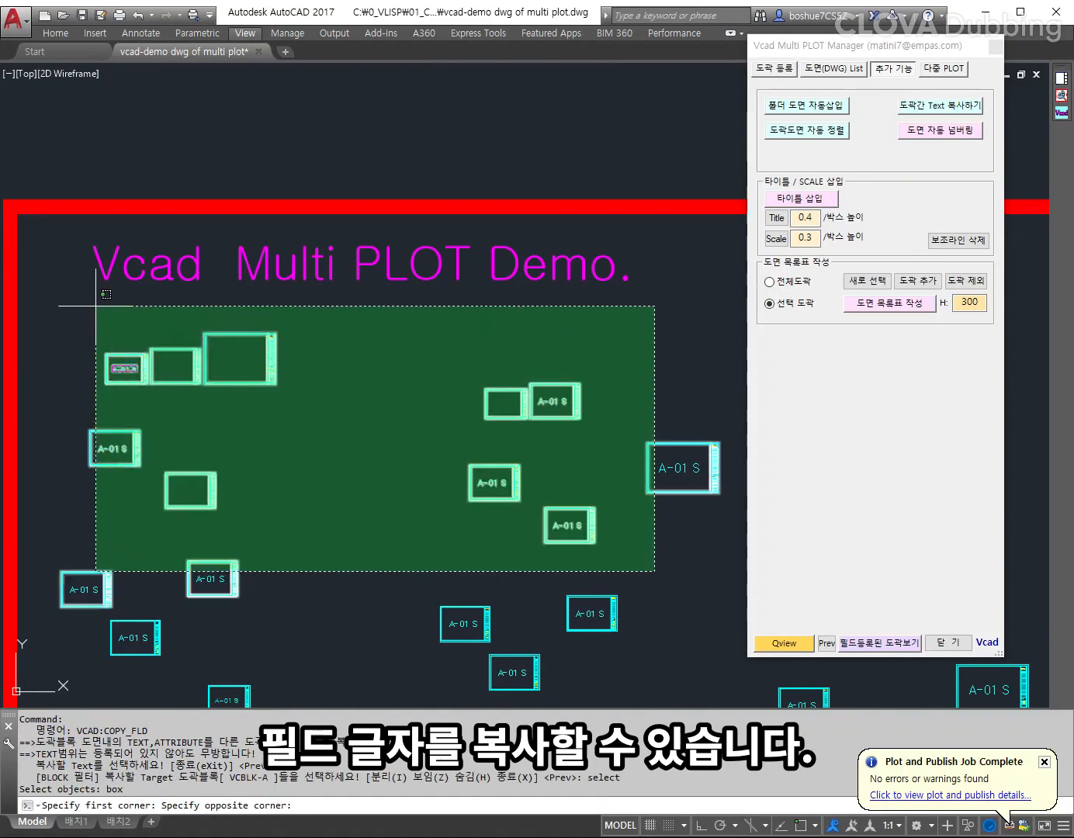
{"action": "left_click", "coordinate": [103, 304]}
{"action": "key", "text": "Return"}
{"action": "mouse_move", "coordinate": [309, 408]}
{"action": "middle_mouse_down"}
{"action": "mouse_move", "coordinate": [359, 381]}
{"action": "mouse_move", "coordinate": [388, 398]}
{"action": "middle_mouse_up"}
{"action": "key", "text": "Escape"}
{"action": "key", "text": "Escape"}
{"action": "scroll", "coordinate": [303, 380], "scroll_direction": "up", "scroll_amount": 1}
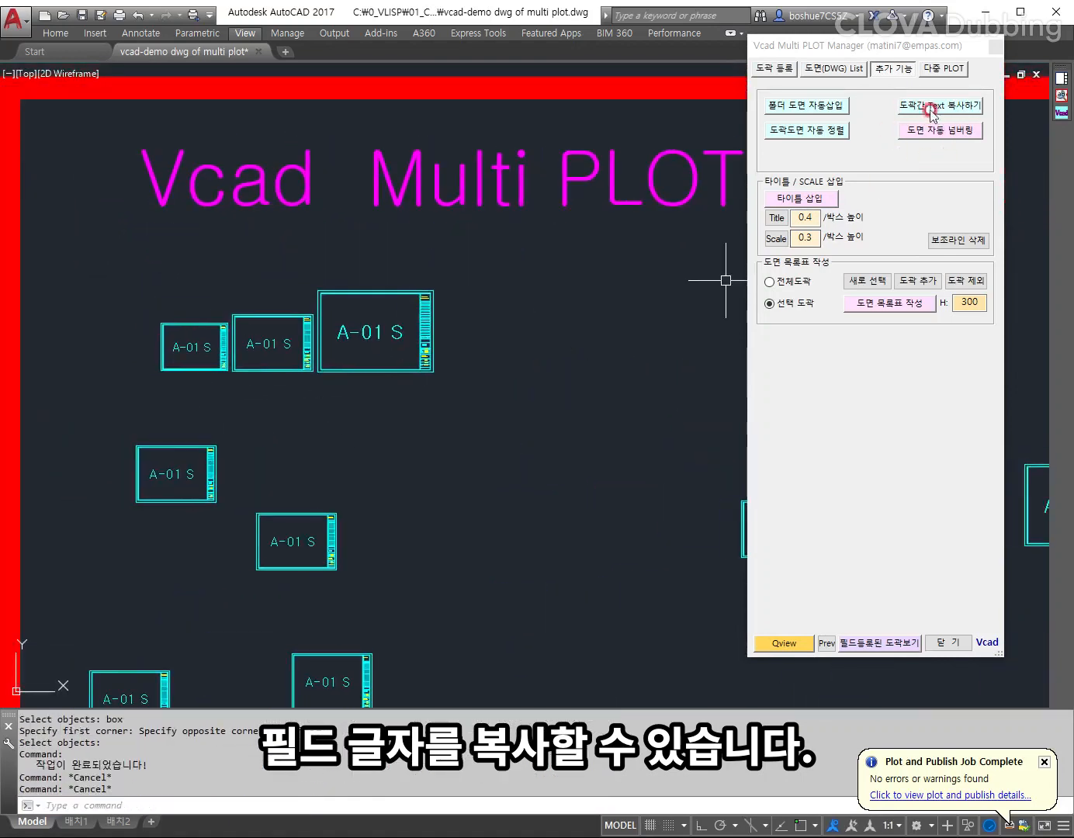
Step: Auto-number the three drawing frames in the first row, starting from A-01 S
{"action": "left_click", "coordinate": [933, 131]}
{"action": "scroll", "coordinate": [196, 370], "scroll_direction": "up", "scroll_amount": 2}
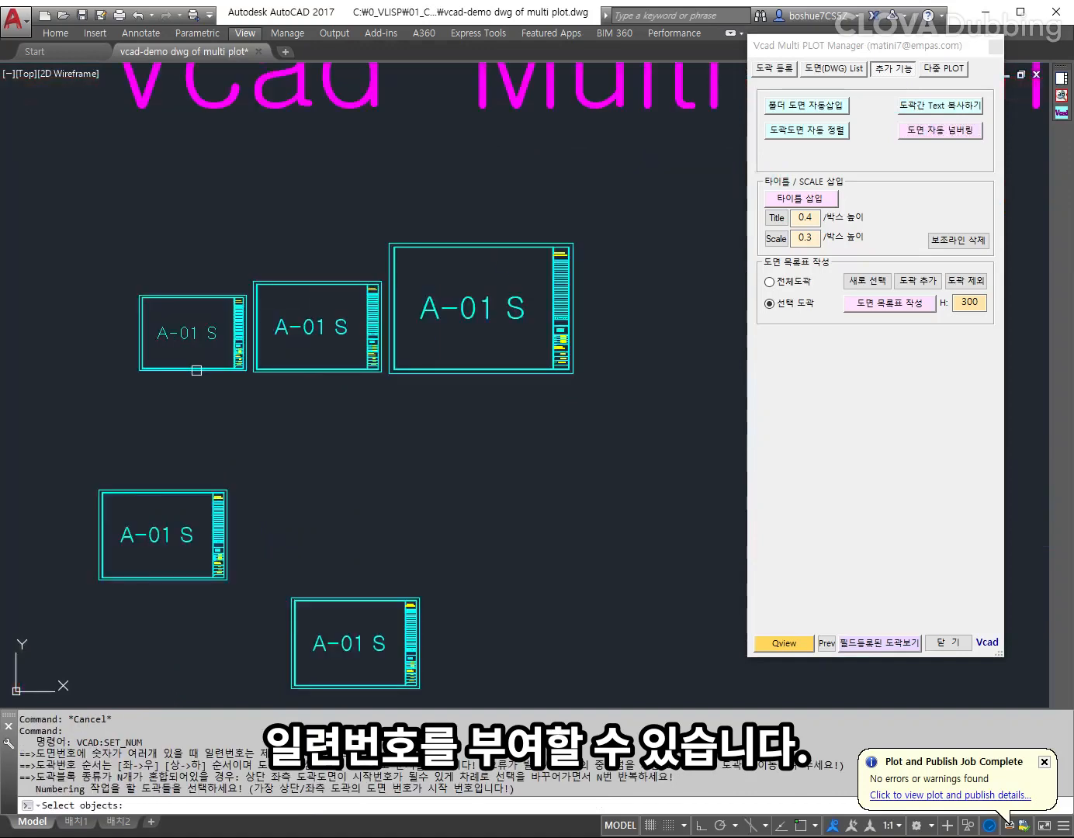
{"action": "left_click", "coordinate": [603, 436]}
{"action": "left_click", "coordinate": [115, 177]}
{"action": "key", "text": "Return"}
{"action": "scroll", "coordinate": [443, 347], "scroll_direction": "down", "scroll_amount": 3}
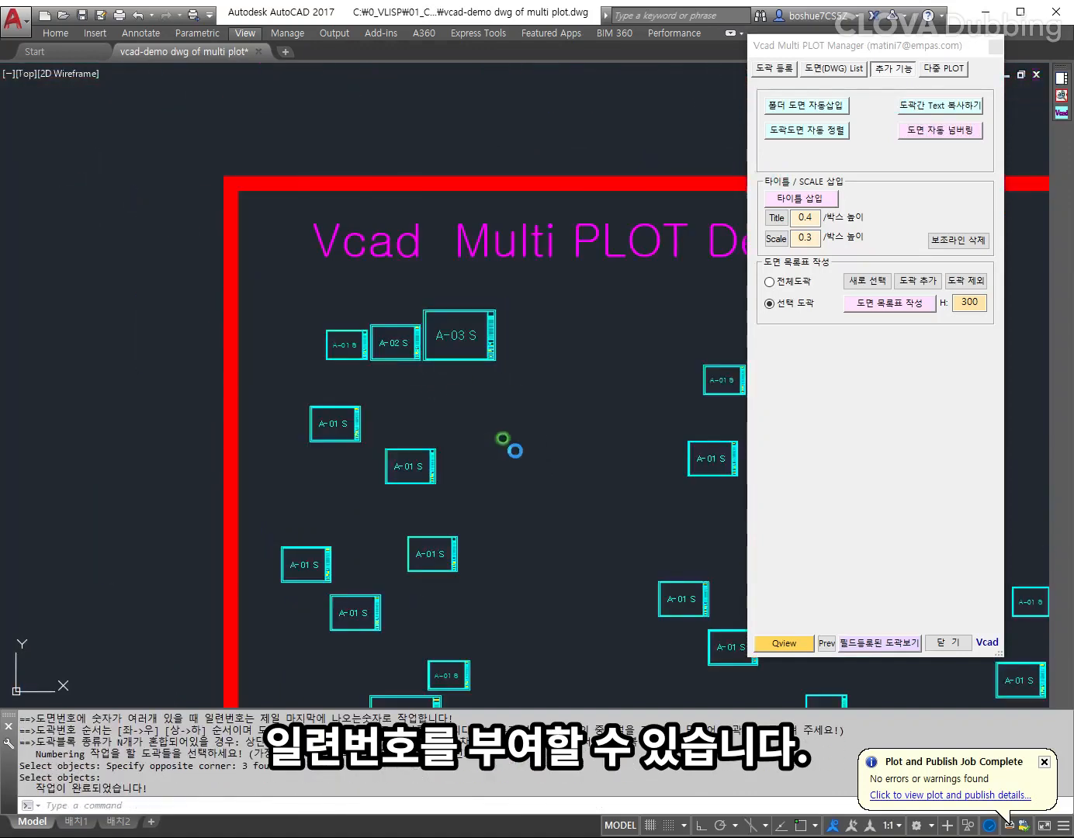
Step: Auto-number the eight upper frames of the first group below the demo title
{"action": "key", "text": "Return"}
{"action": "scroll", "coordinate": [488, 466], "scroll_direction": "up", "scroll_amount": 1}
{"action": "left_click", "coordinate": [488, 510]}
{"action": "left_click", "coordinate": [187, 183]}
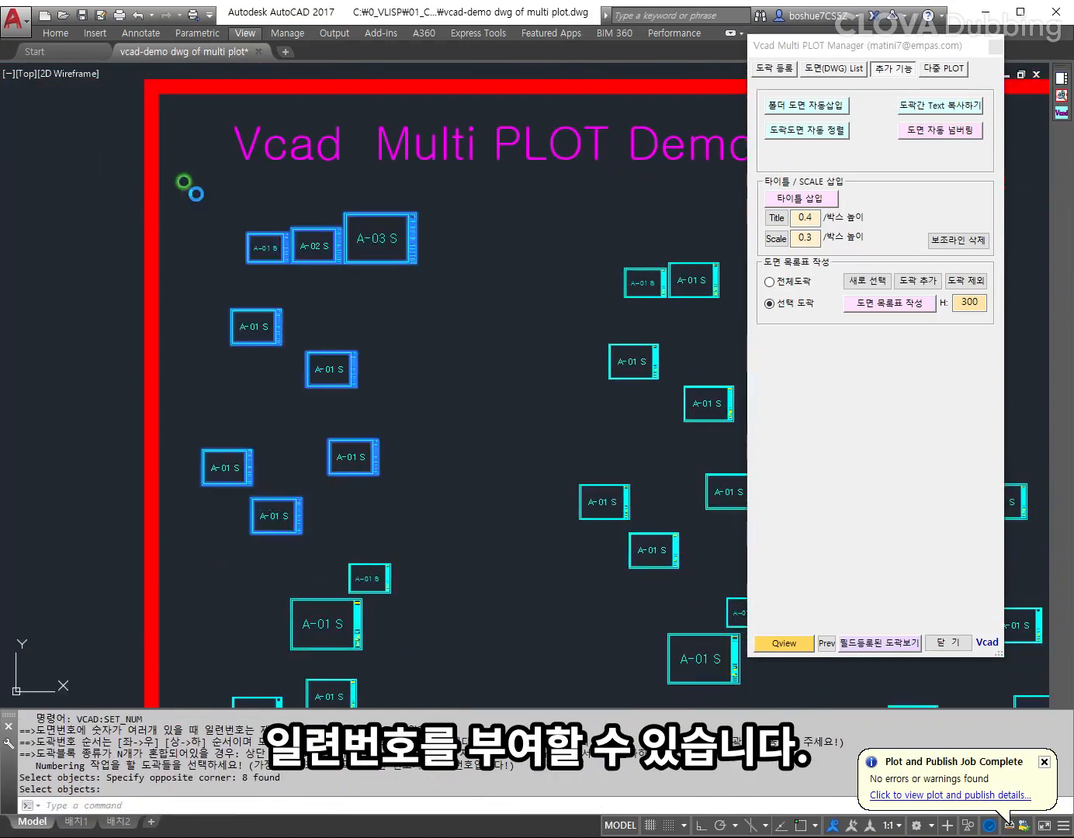
{"action": "key", "text": "Return"}
{"action": "scroll", "coordinate": [255, 349], "scroll_direction": "down", "scroll_amount": 5}
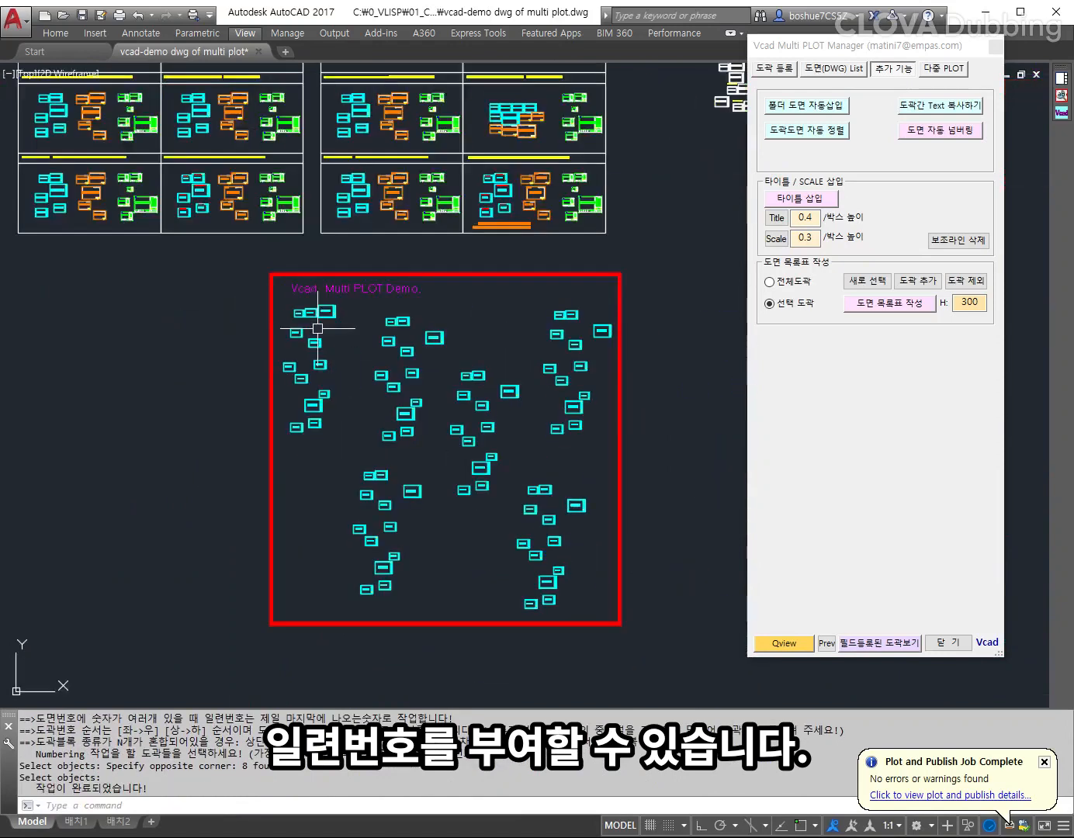
Step: Auto-number all drawing frames inside the red demo border in one selection
{"action": "key", "text": "Return"}
{"action": "left_click", "coordinate": [224, 254]}
{"action": "left_click", "coordinate": [635, 634]}
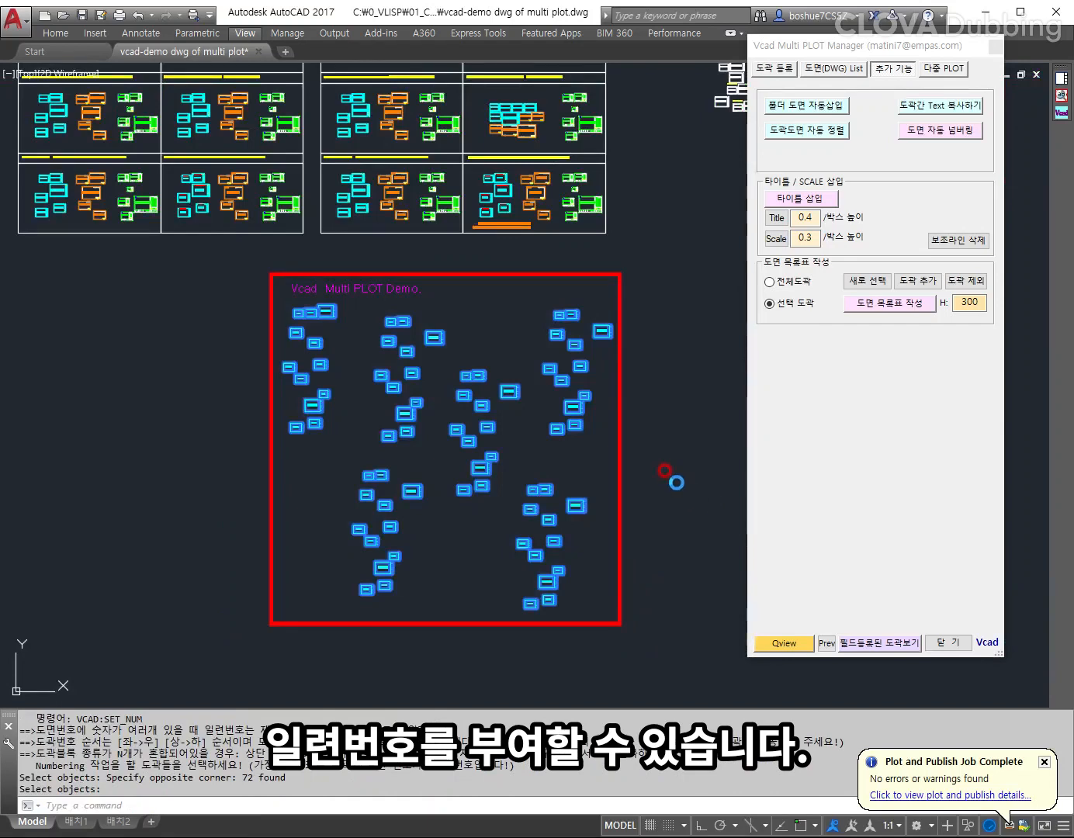
{"action": "right_click", "coordinate": [676, 476]}
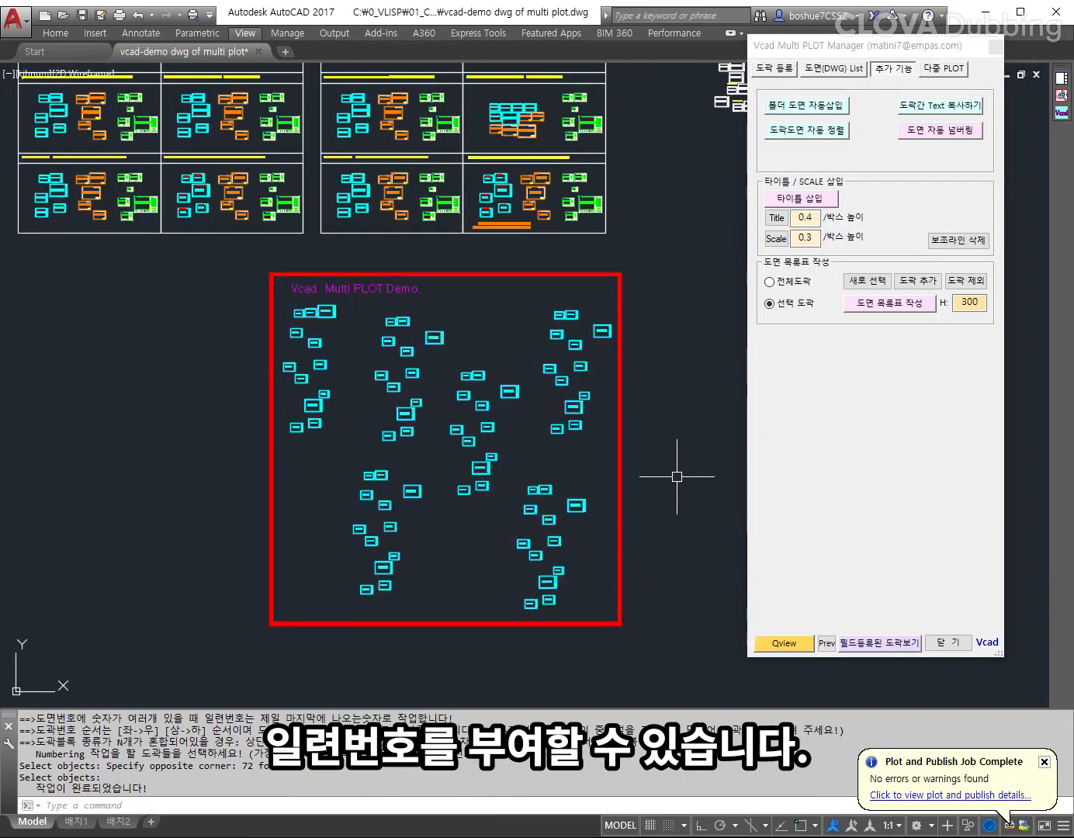
{"action": "scroll", "coordinate": [557, 618], "scroll_direction": "up", "scroll_amount": 6}
{"action": "scroll", "coordinate": [481, 574], "scroll_direction": "up", "scroll_amount": 4}
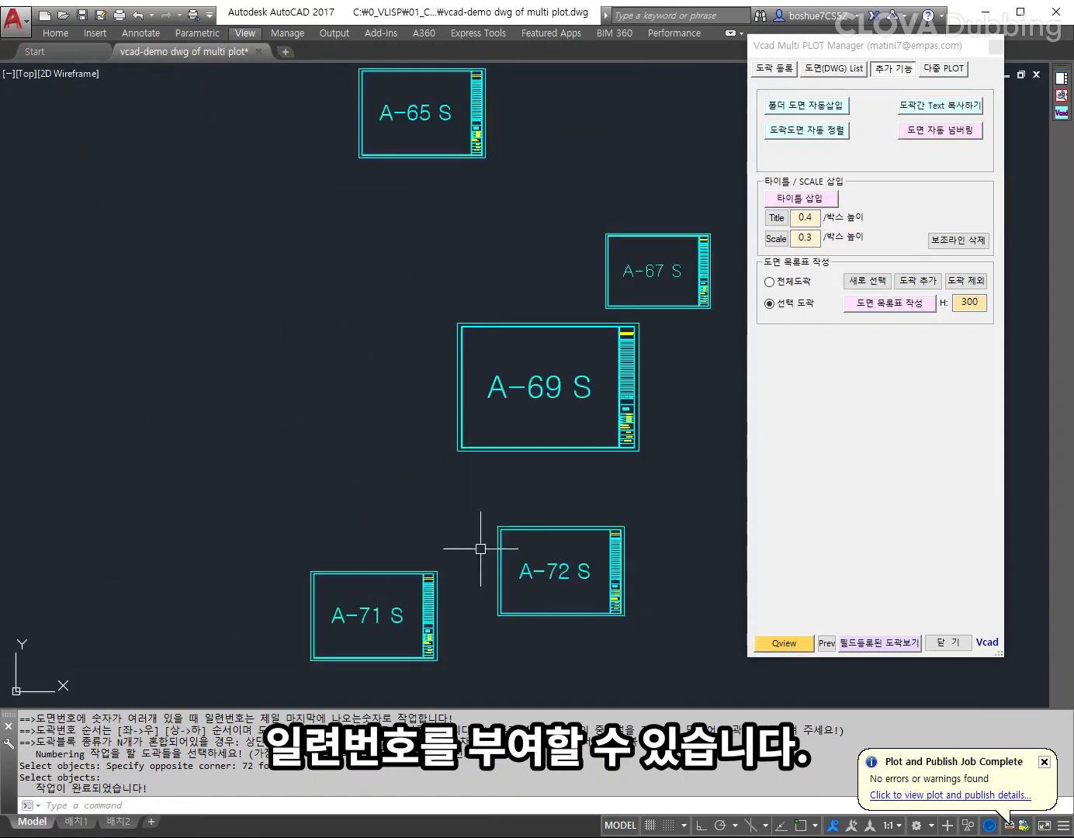
Step: Auto-align all frames from the red demo border in rows of 5, starting at a base point outside its right edge
{"action": "scroll", "coordinate": [543, 543], "scroll_direction": "down", "scroll_amount": 11}
{"action": "scroll", "coordinate": [621, 522], "scroll_direction": "up", "scroll_amount": 2}
{"action": "middle_click_drag", "start_coordinate": [586, 565], "coordinate": [567, 579]}
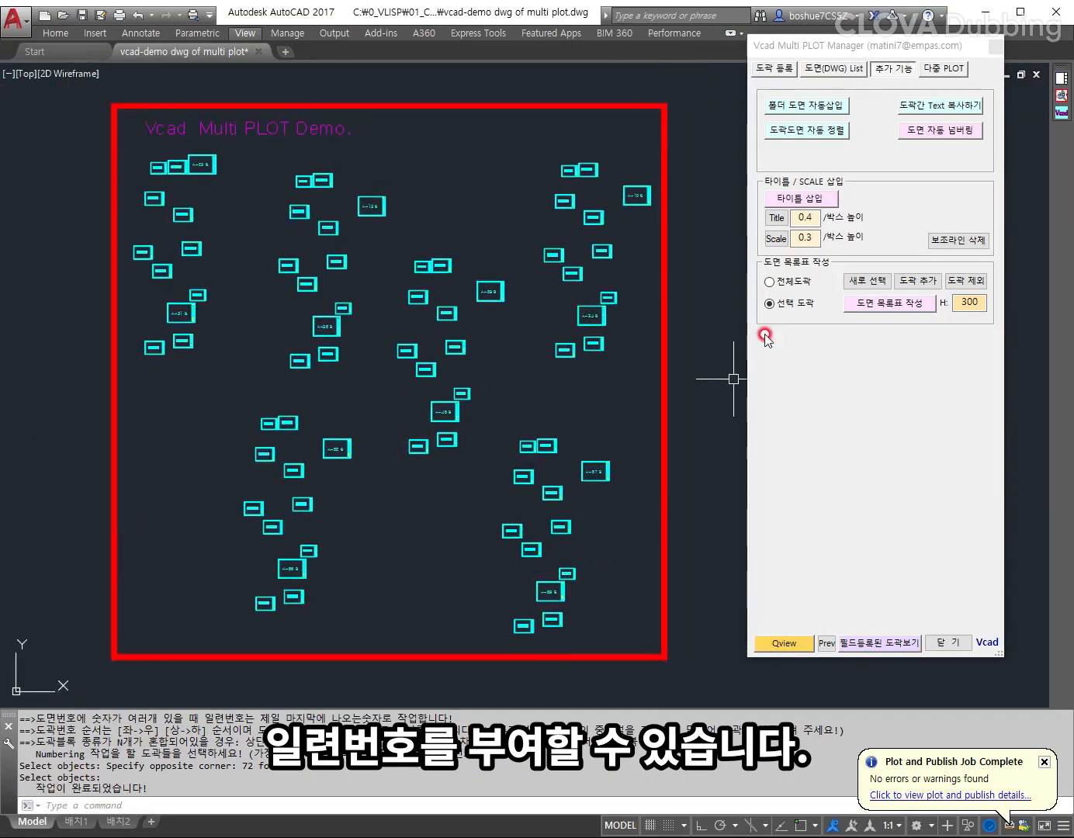
{"action": "left_click", "coordinate": [841, 131]}
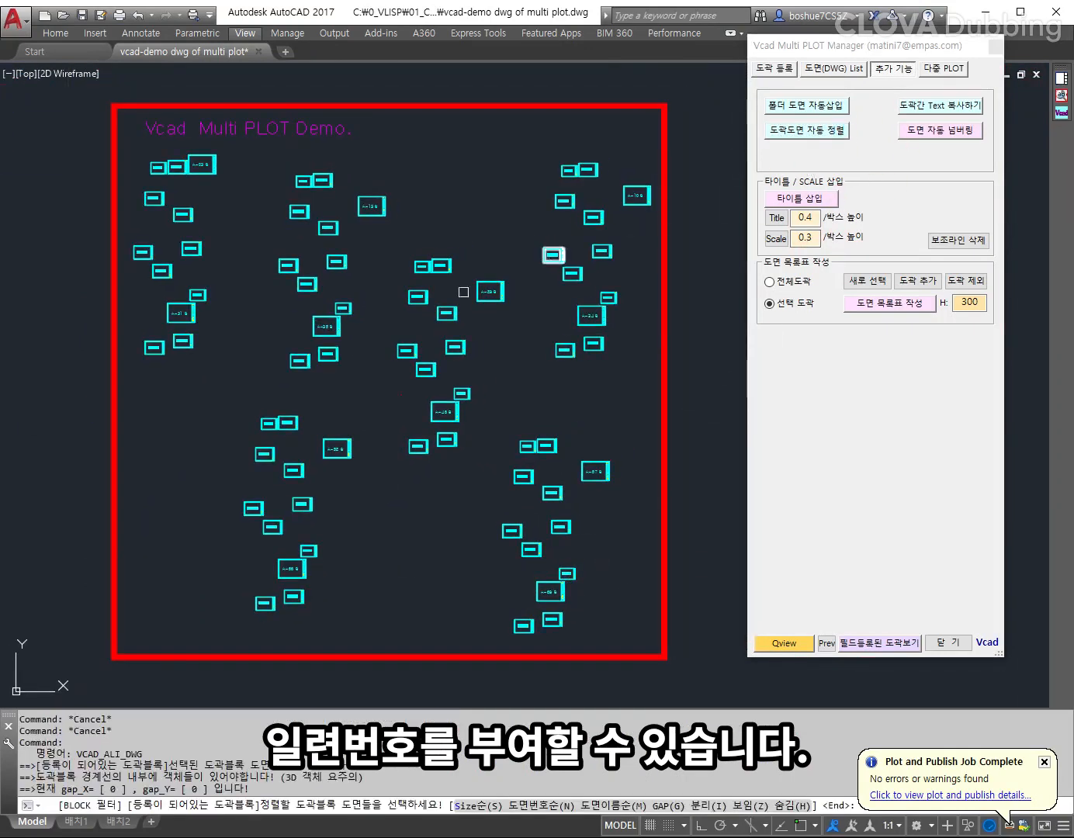
{"action": "left_click_drag", "start_coordinate": [49, 108], "coordinate": [710, 699]}
{"action": "key", "text": "Return"}
{"action": "mouse_move", "coordinate": [646, 531]}
{"action": "middle_mouse_down"}
{"action": "mouse_move", "coordinate": [516, 531]}
{"action": "mouse_move", "coordinate": [322, 470]}
{"action": "middle_mouse_up"}
{"action": "left_click", "coordinate": [496, 307]}
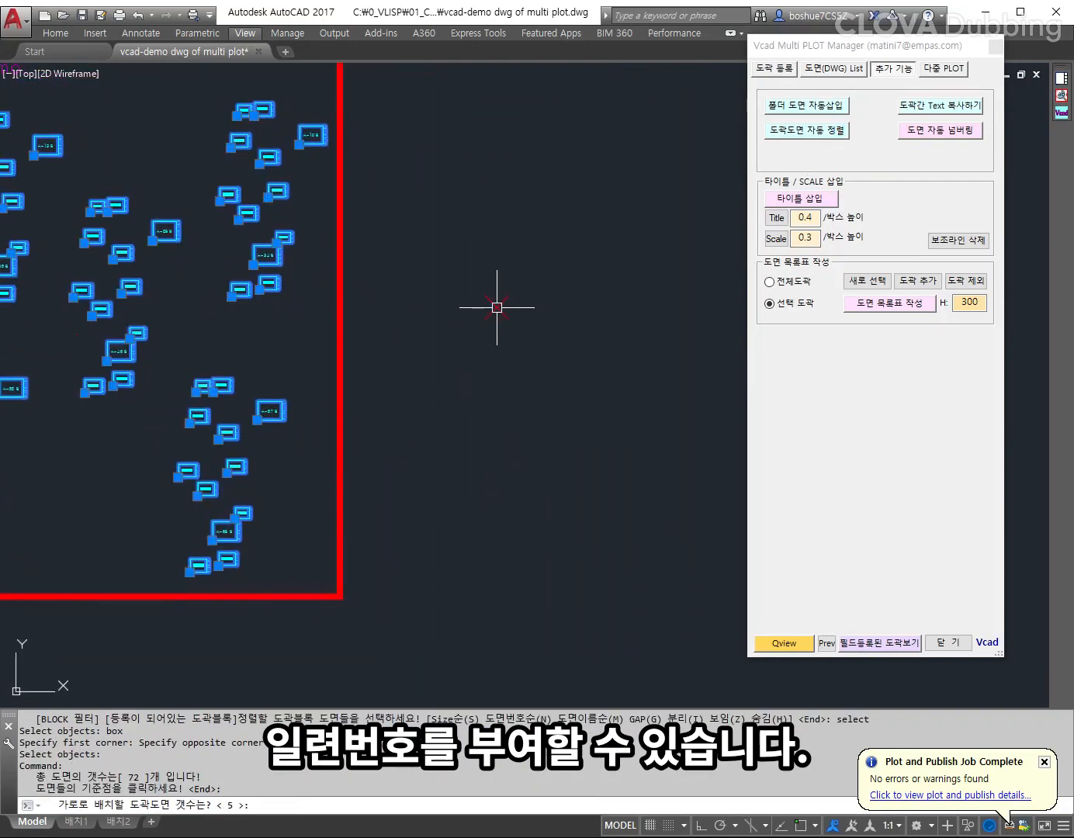
{"action": "key", "text": "Return"}
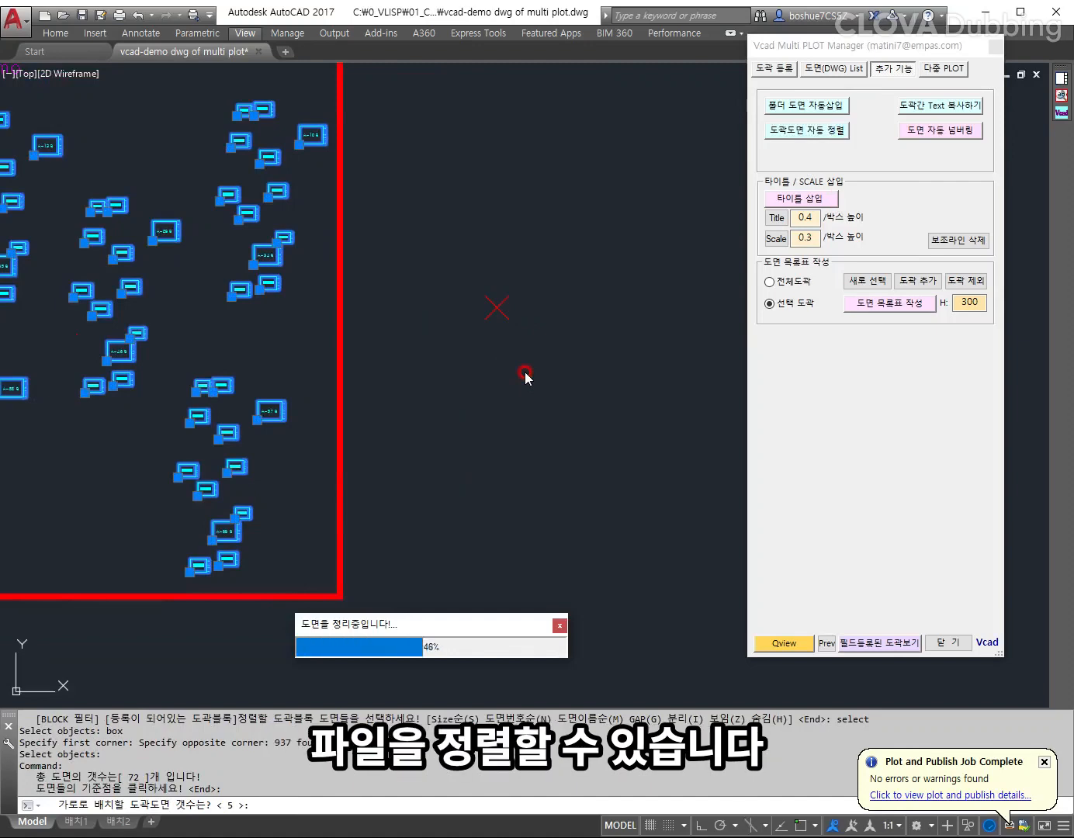
Step: Examine the arrangement and number order of the aligned frames
{"action": "scroll", "coordinate": [588, 392], "scroll_direction": "up", "scroll_amount": 3}
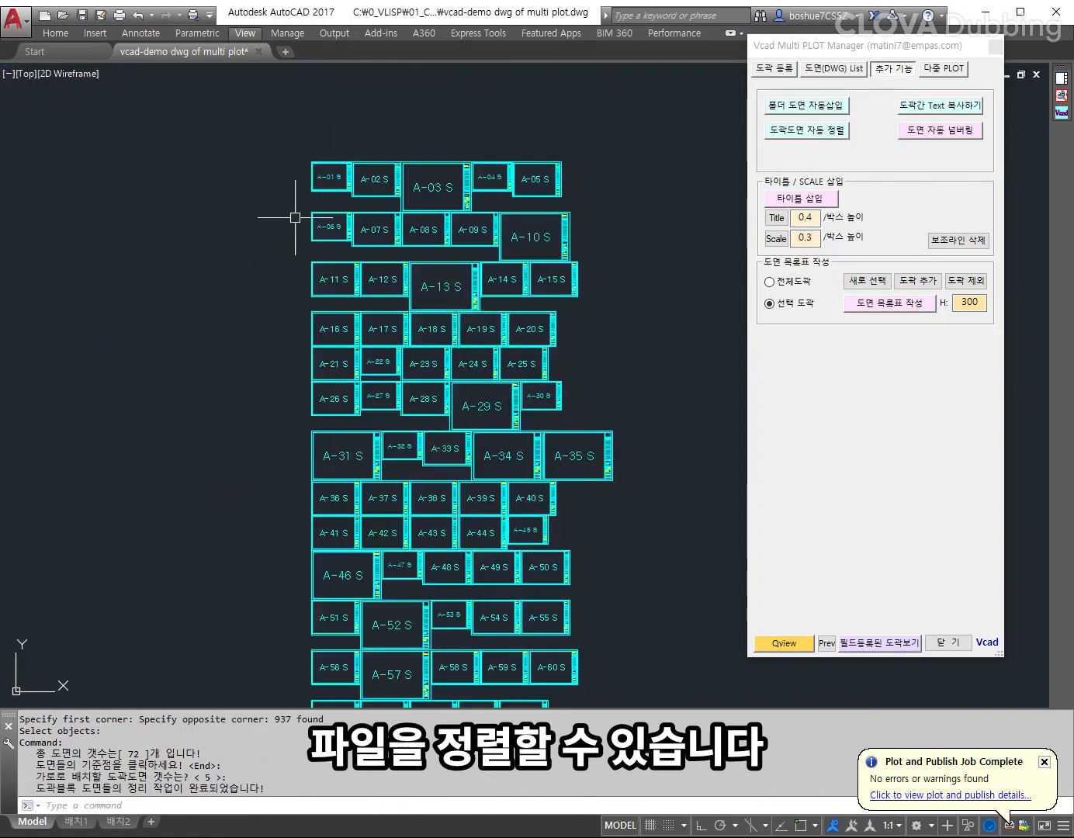
{"action": "scroll", "coordinate": [536, 357], "scroll_direction": "down", "scroll_amount": 5}
{"action": "scroll", "coordinate": [534, 396], "scroll_direction": "up", "scroll_amount": 3}
{"action": "scroll", "coordinate": [503, 311], "scroll_direction": "up", "scroll_amount": 6}
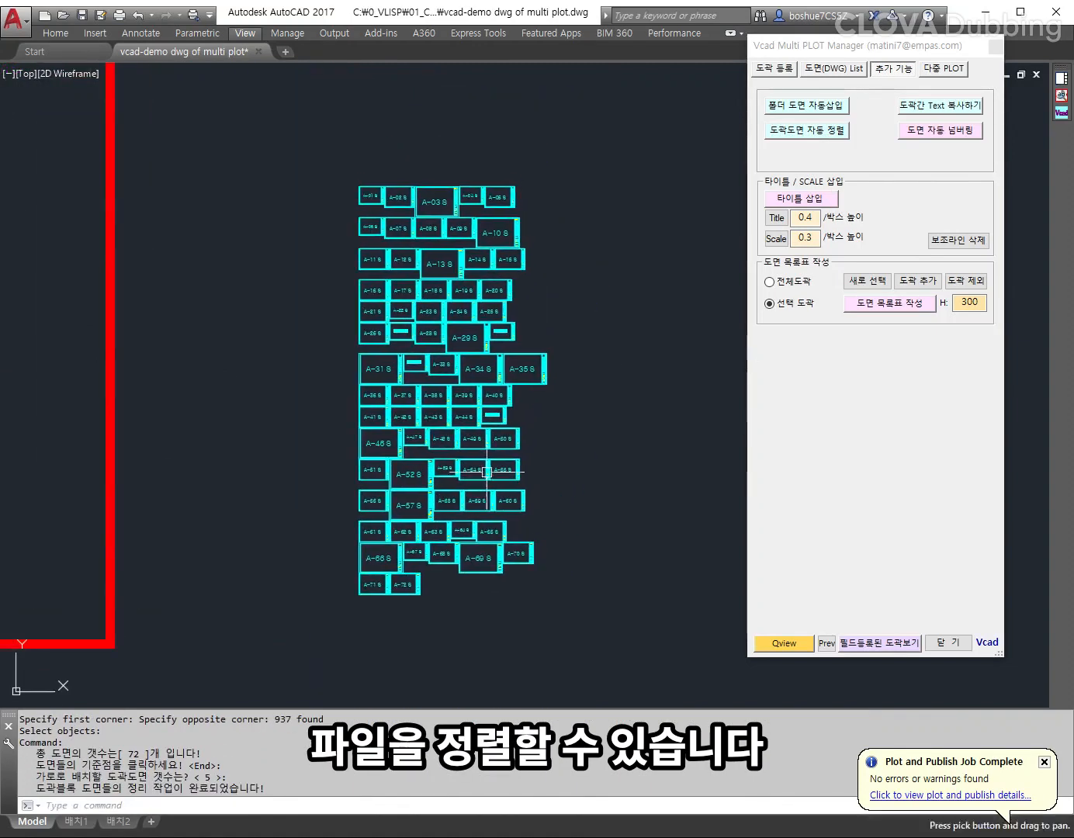
{"action": "scroll", "coordinate": [435, 240], "scroll_direction": "down", "scroll_amount": 2}
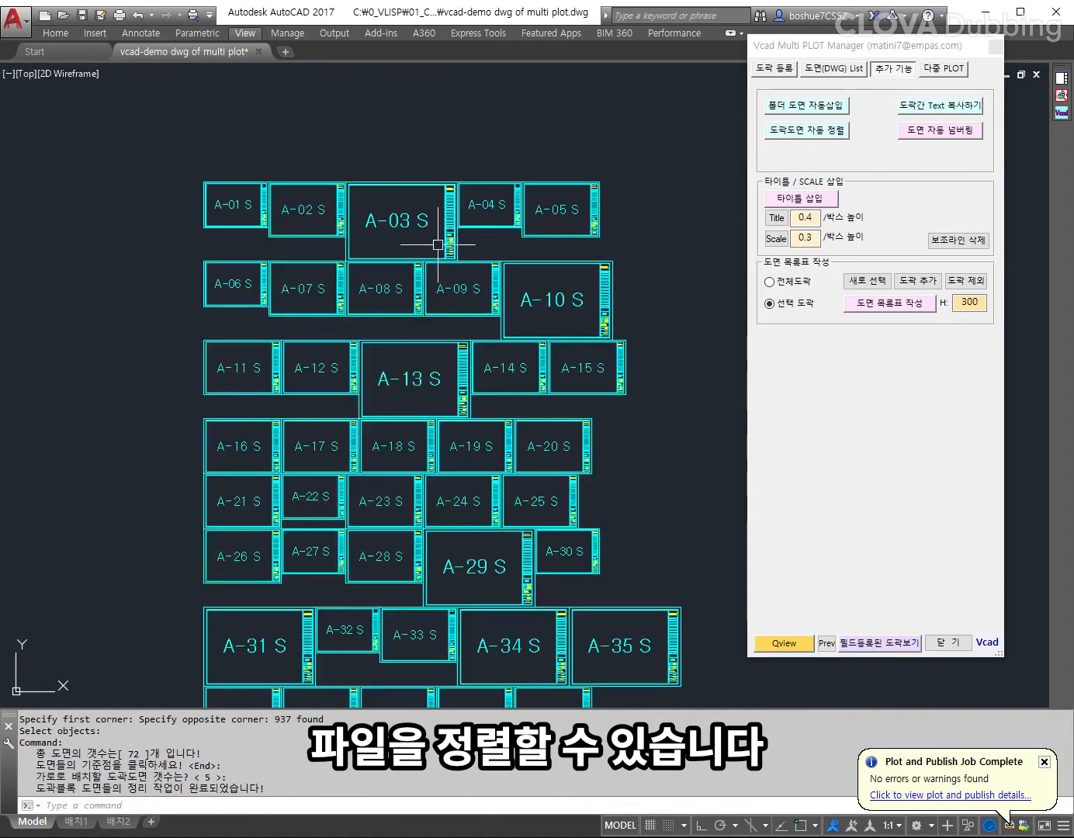
{"action": "scroll", "coordinate": [465, 373], "scroll_direction": "down", "scroll_amount": 2}
{"action": "middle_click_drag", "start_coordinate": [496, 509], "coordinate": [504, 366]}
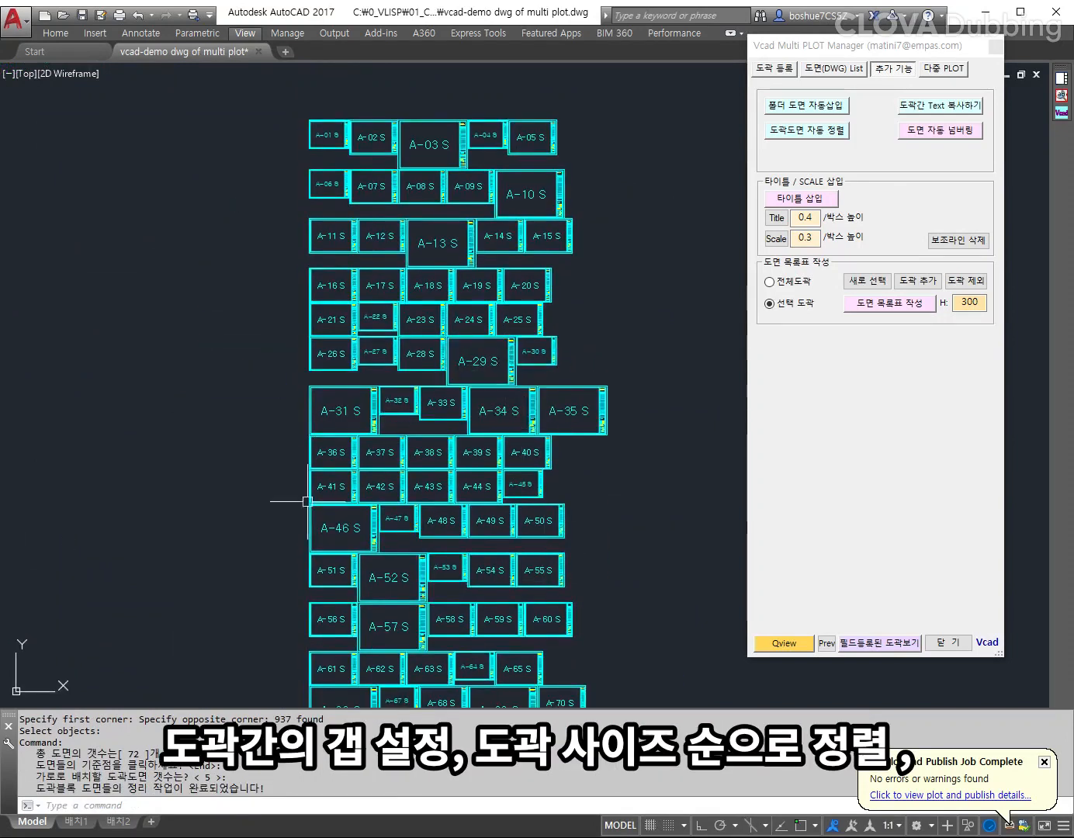
{"action": "scroll", "coordinate": [360, 412], "scroll_direction": "down", "scroll_amount": 3}
{"action": "middle_click_drag", "start_coordinate": [419, 421], "coordinate": [399, 402]}
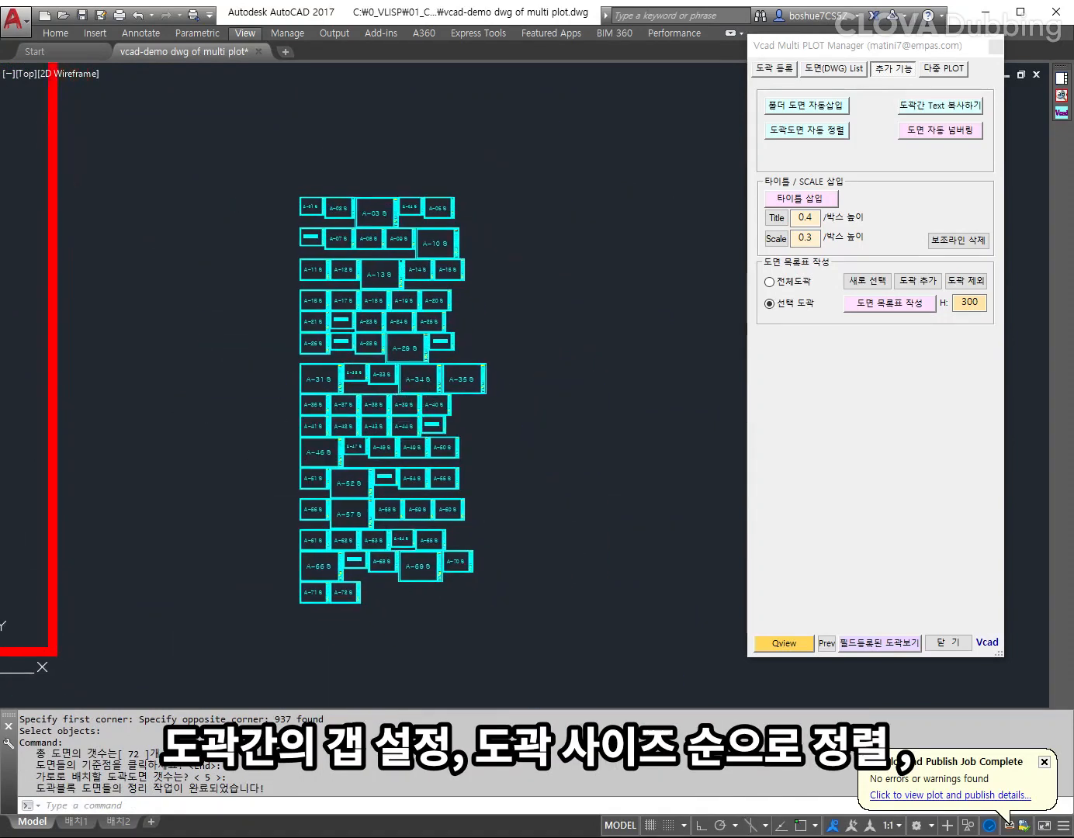
Step: Set the horizontal and vertical gaps for frame alignment to 5000
{"action": "key", "text": "space"}
{"action": "middle_click_drag", "start_coordinate": [467, 440], "coordinate": [446, 425]}
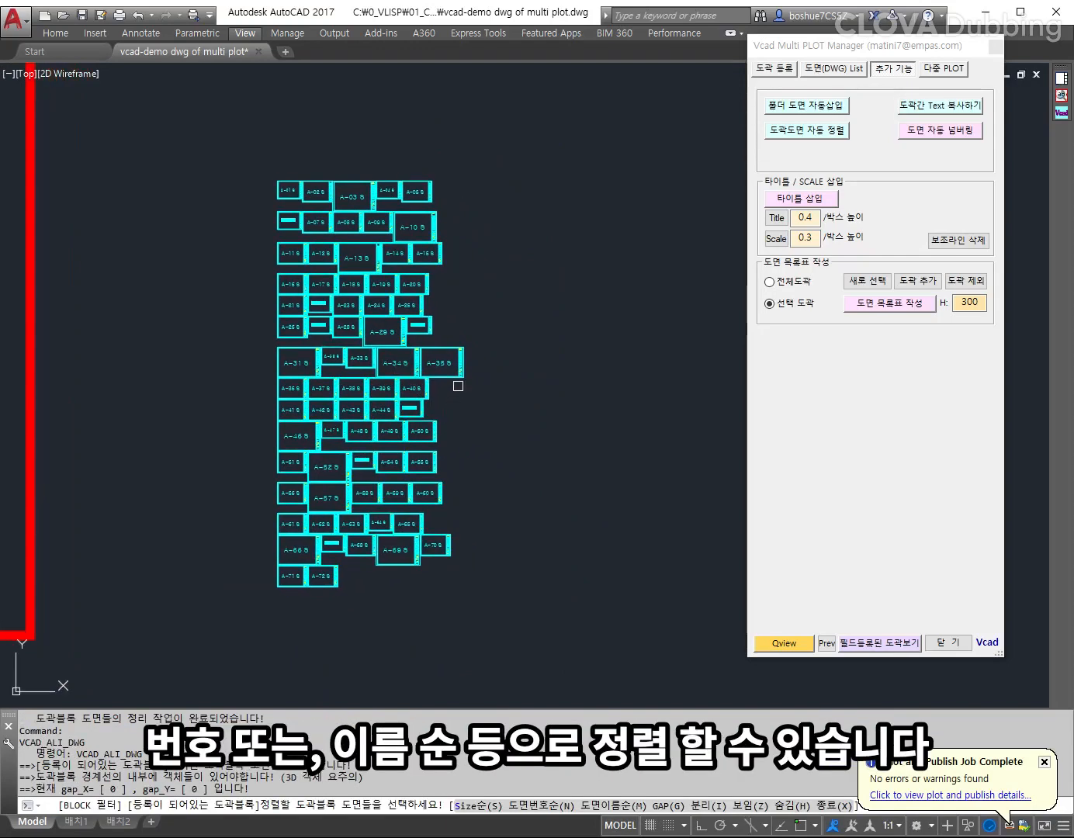
{"action": "type", "text": "g"}
{"action": "key", "text": "Return"}
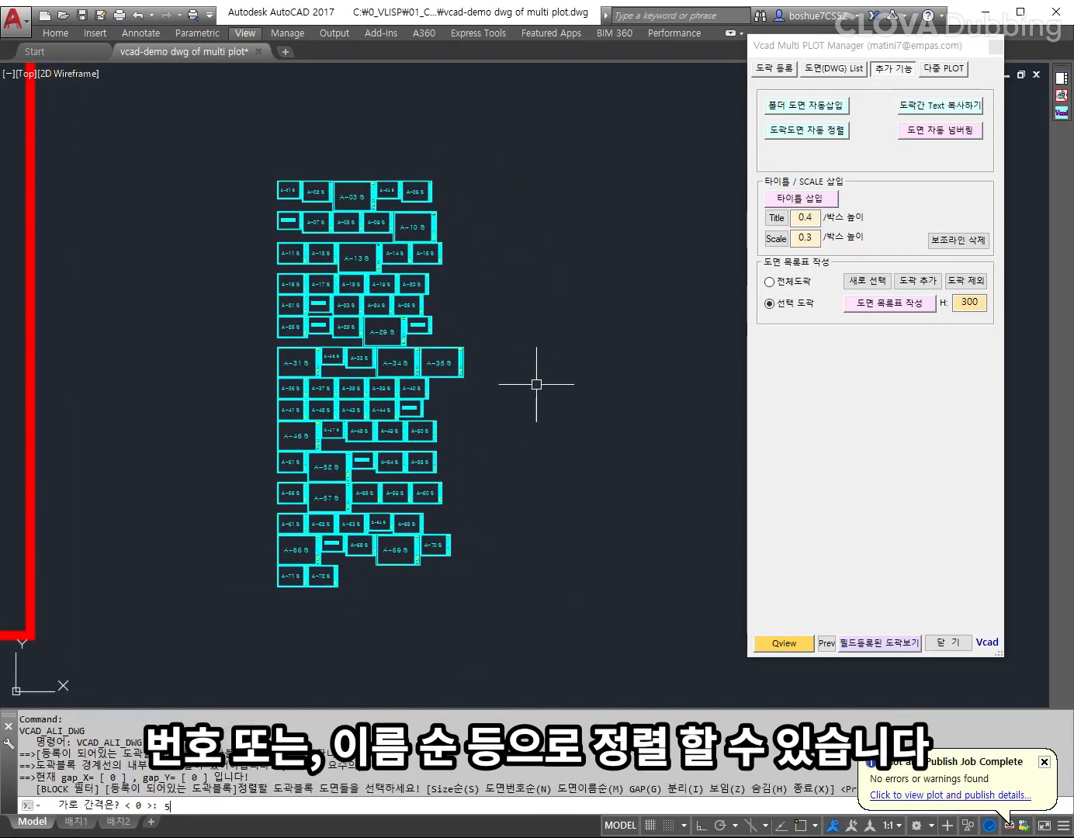
{"action": "key", "text": "Return"}
{"action": "type", "text": "500"}
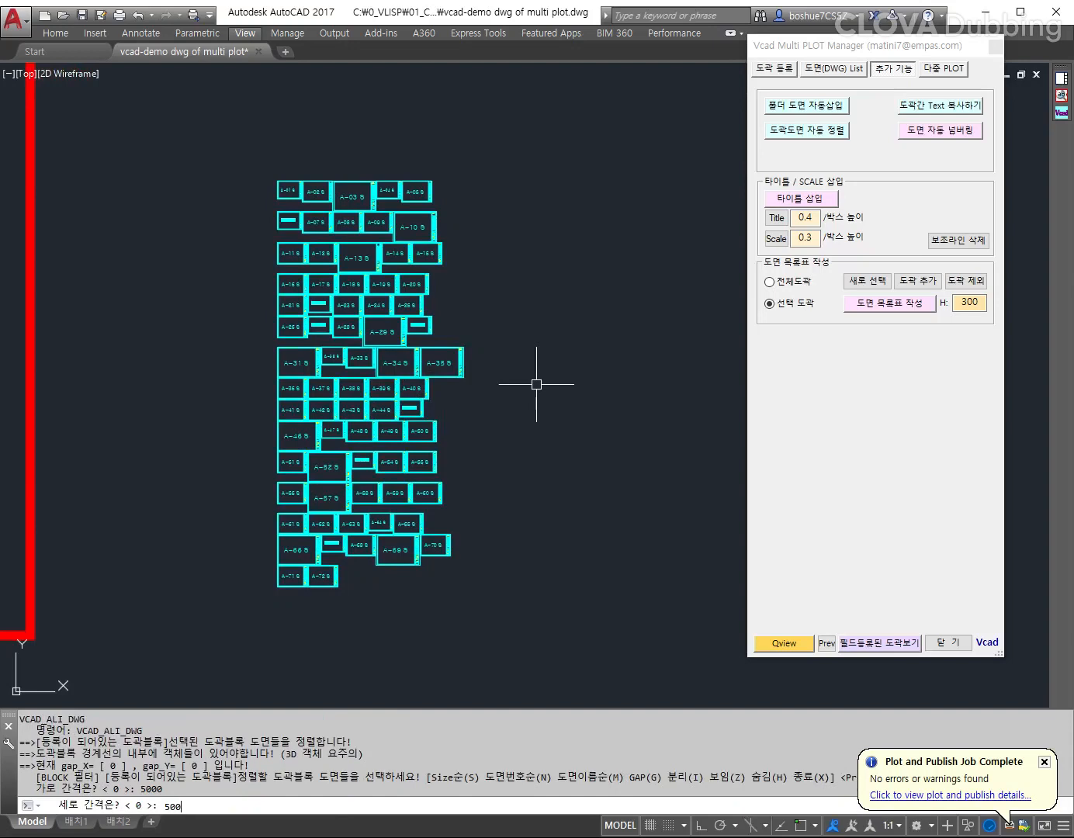
{"action": "type", "text": "0"}
{"action": "key", "text": "Return"}
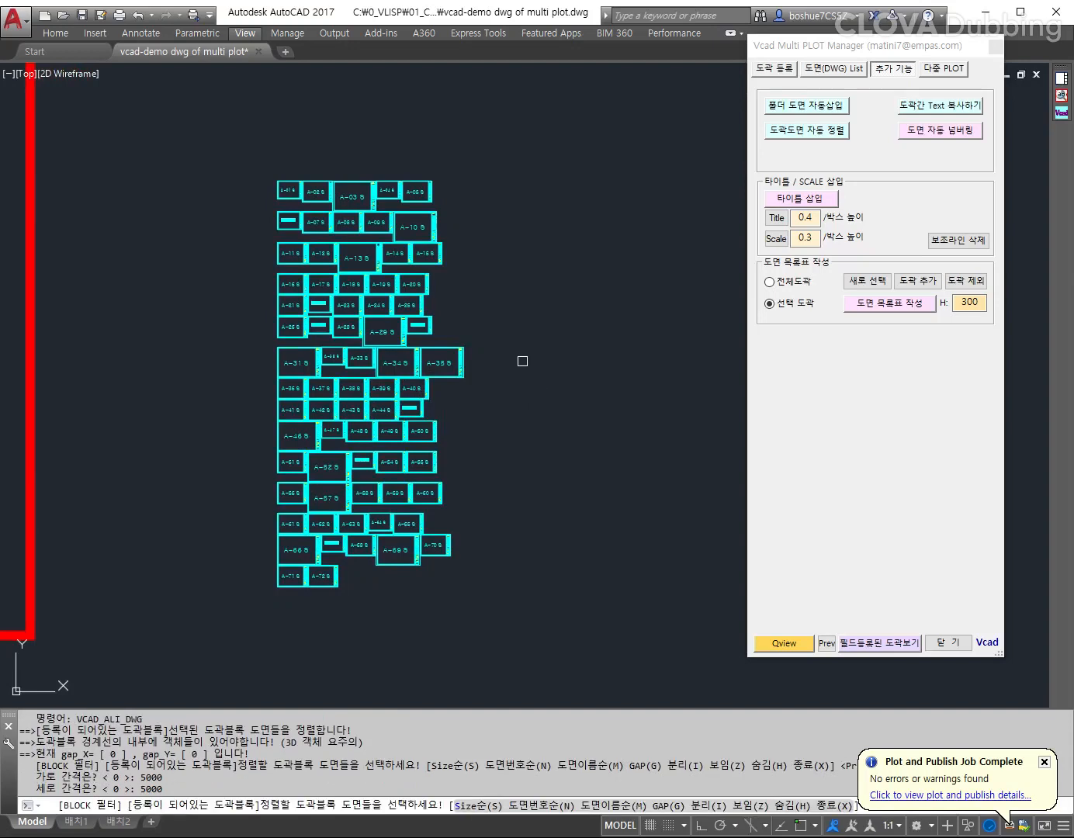
Step: Realign the previous frame selection in rows of 5 from a base point right of the existing grid
{"action": "key", "text": "Return"}
{"action": "left_click", "coordinate": [558, 315]}
{"action": "key", "text": "Return"}
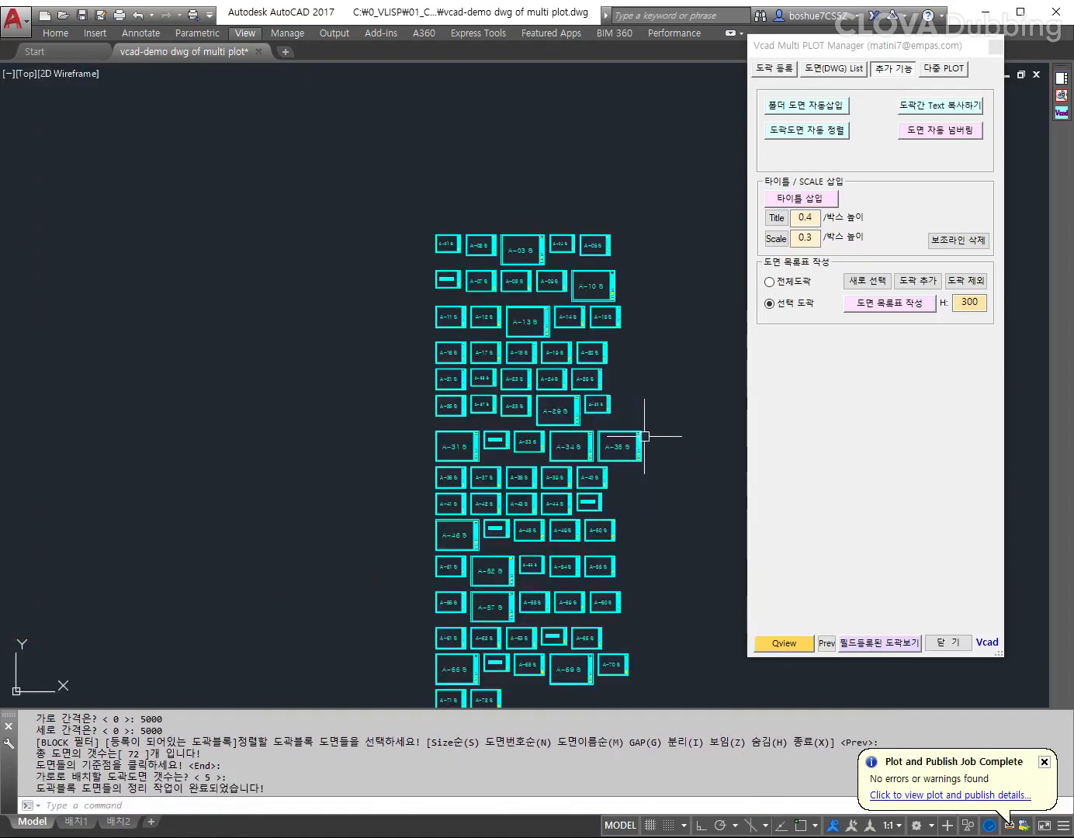
{"action": "middle_click_drag", "start_coordinate": [587, 350], "coordinate": [653, 385]}
Step: Set the horizontal and vertical alignment gaps to 0 and choose sorting by size from small to large
{"action": "key", "text": "Return"}
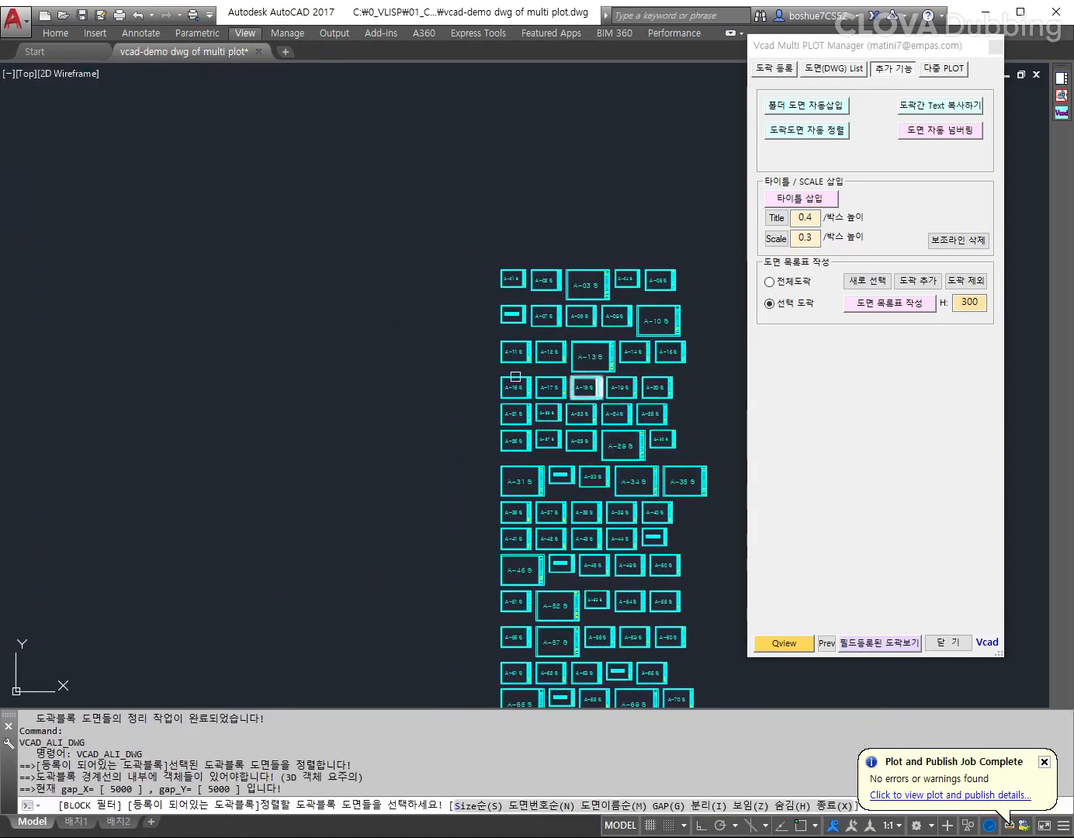
{"action": "middle_click_drag", "start_coordinate": [386, 354], "coordinate": [391, 357]}
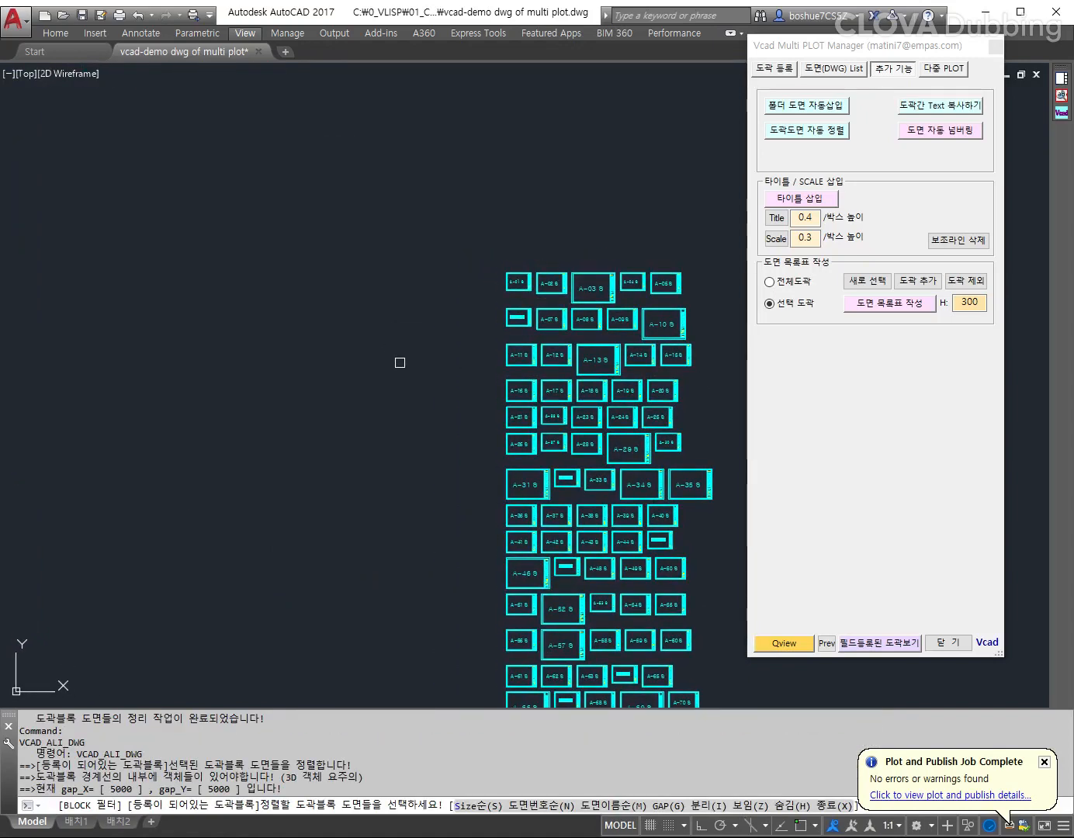
{"action": "type", "text": "g"}
{"action": "key", "text": "Return"}
{"action": "type", "text": "0"}
{"action": "key", "text": "Return"}
{"action": "type", "text": "0"}
{"action": "key", "text": "Return"}
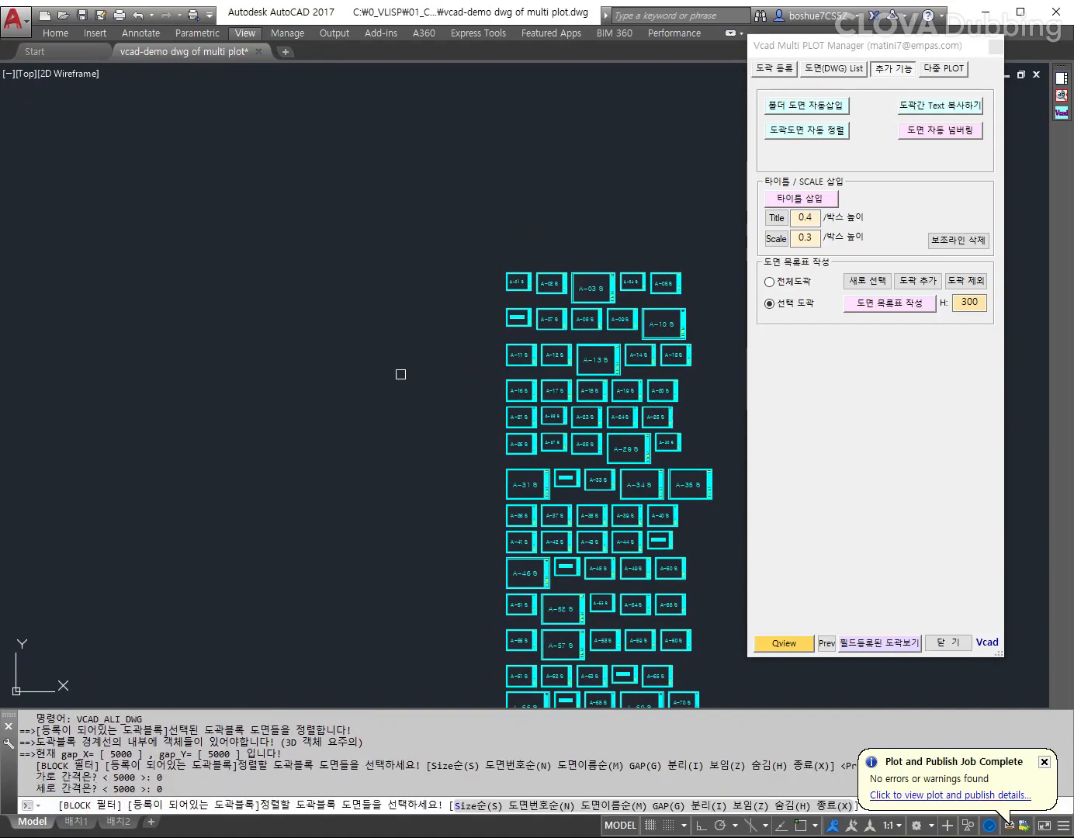
{"action": "type", "text": "s"}
{"action": "key", "text": "Return"}
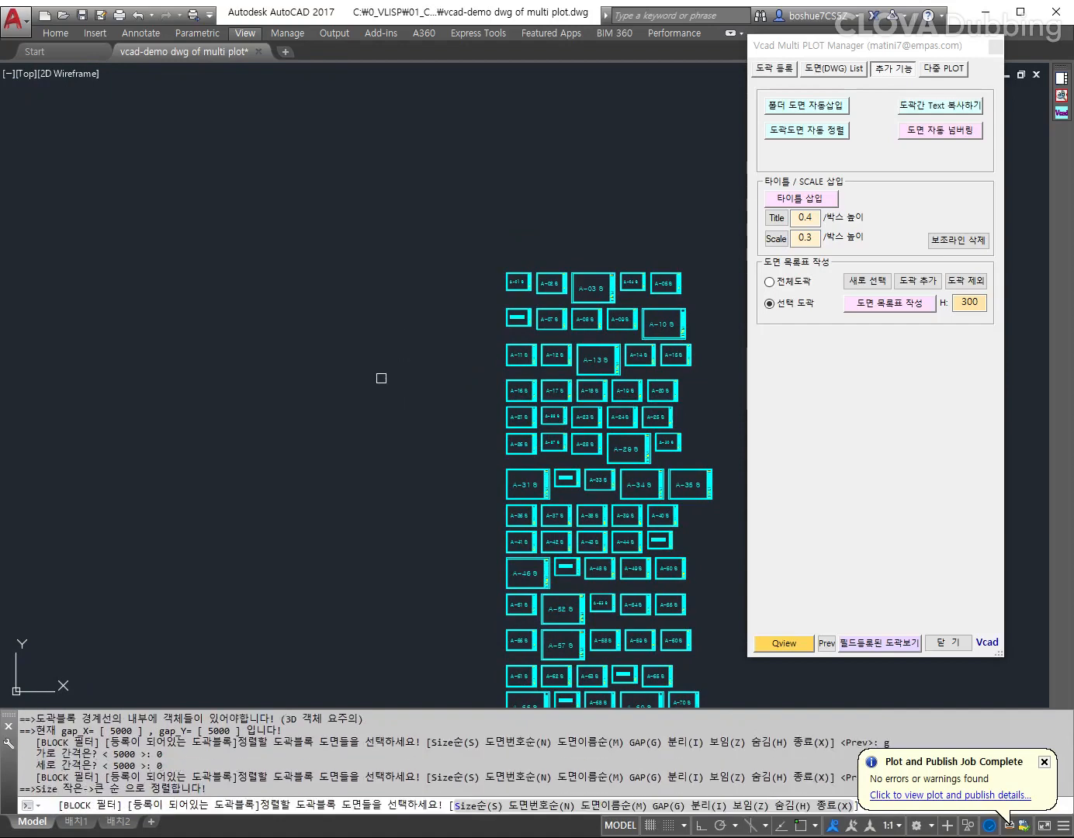
Step: Realign the previous frame selection in rows of 5 from a base point between the red border and the grid
{"action": "scroll", "coordinate": [381, 378], "scroll_direction": "down", "scroll_amount": 2}
{"action": "key", "text": "Return"}
{"action": "left_click", "coordinate": [206, 287]}
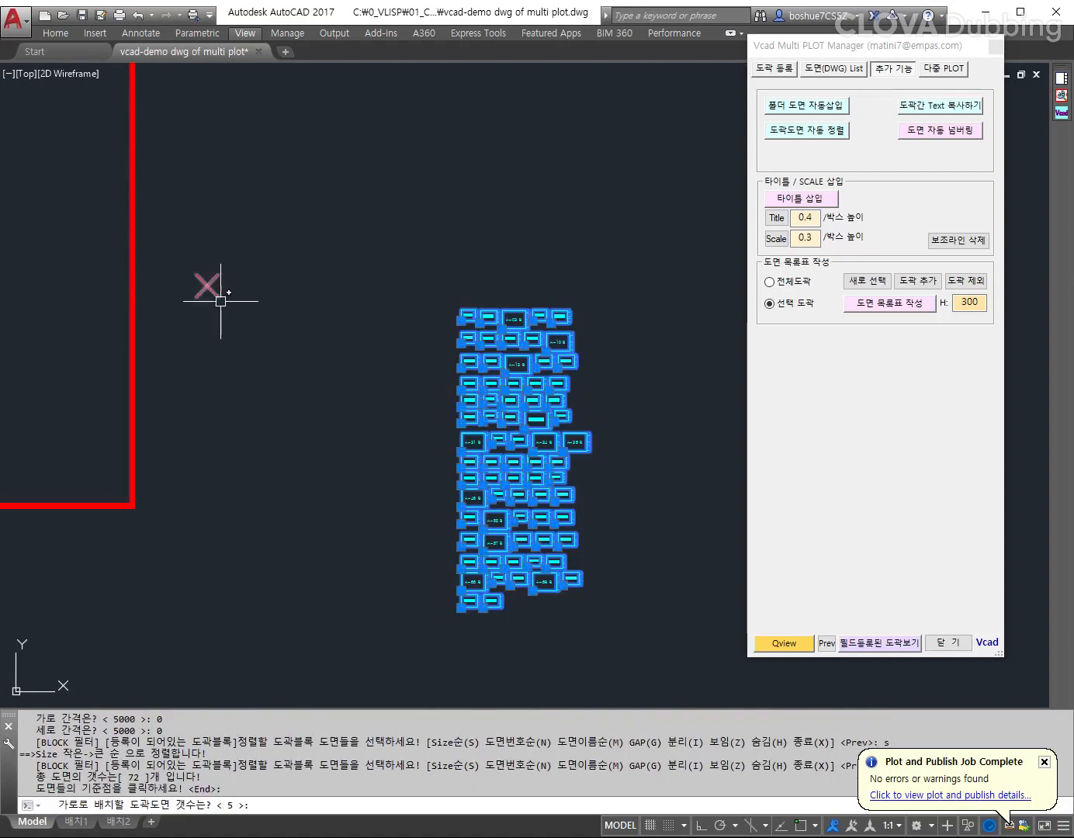
{"action": "key", "text": "Return"}
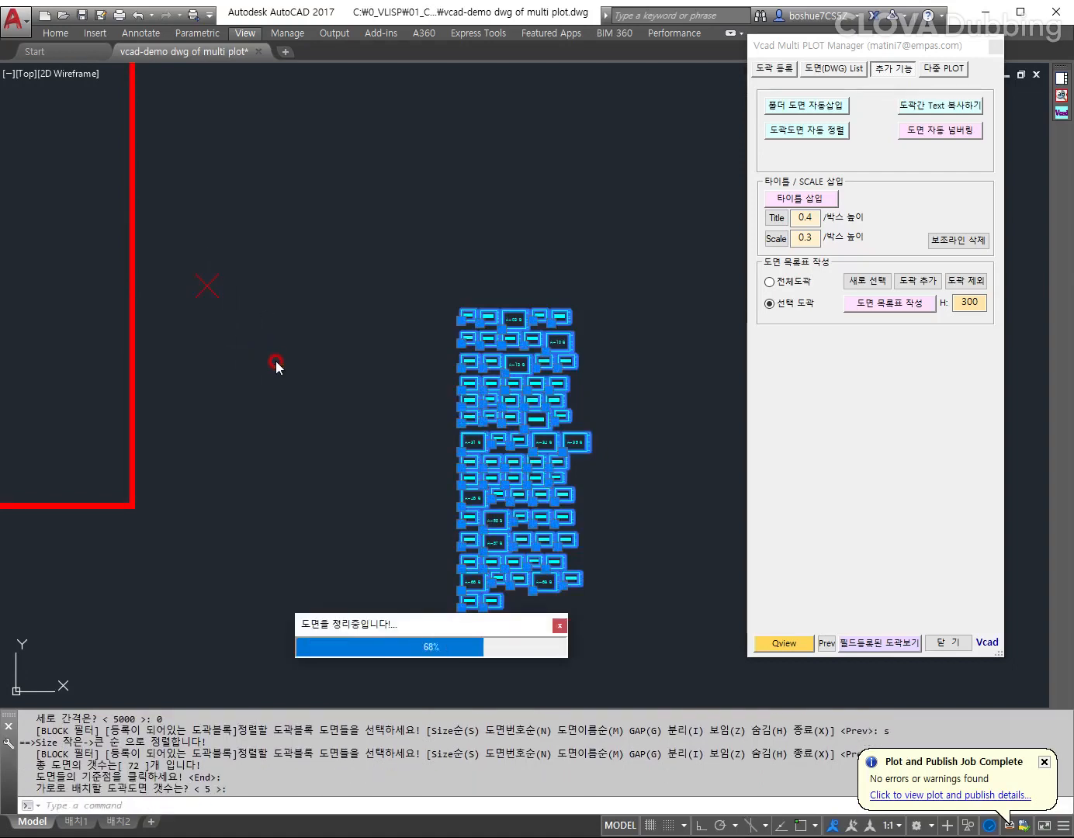
{"action": "scroll", "coordinate": [227, 408], "scroll_direction": "up", "scroll_amount": 2}
{"action": "scroll", "coordinate": [251, 344], "scroll_direction": "up", "scroll_amount": 2}
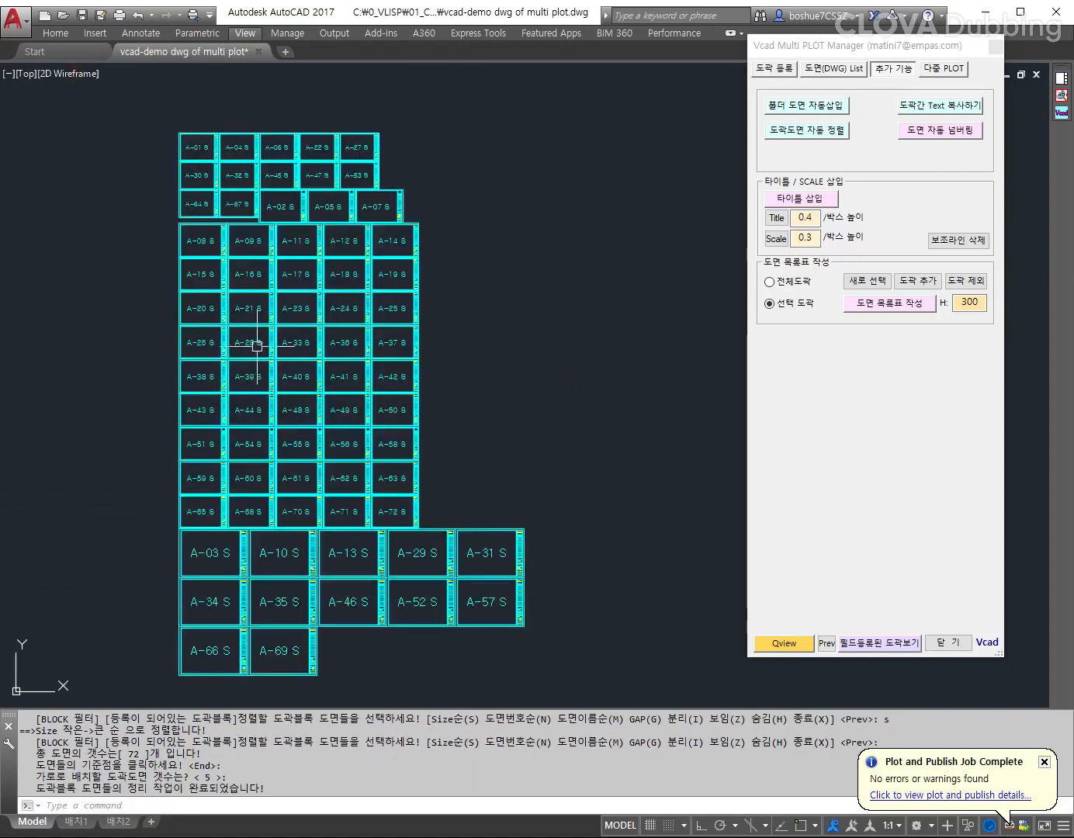
{"action": "scroll", "coordinate": [247, 211], "scroll_direction": "up", "scroll_amount": 2}
{"action": "middle_click_drag", "start_coordinate": [247, 211], "coordinate": [284, 394]}
{"action": "scroll", "coordinate": [276, 300], "scroll_direction": "up", "scroll_amount": 2}
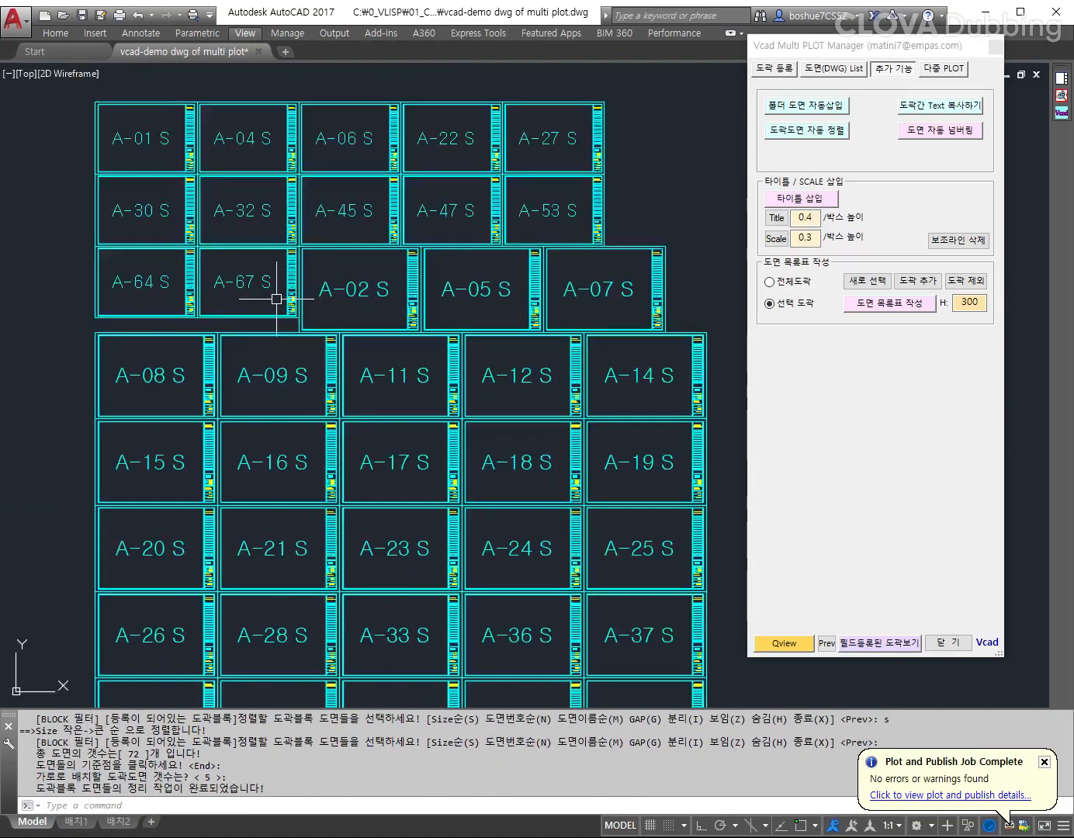
Step: Realign all frames of the grid by drawing number in rows of 5 from a base point right of the existing grid
{"action": "scroll", "coordinate": [400, 269], "scroll_direction": "down", "scroll_amount": 5}
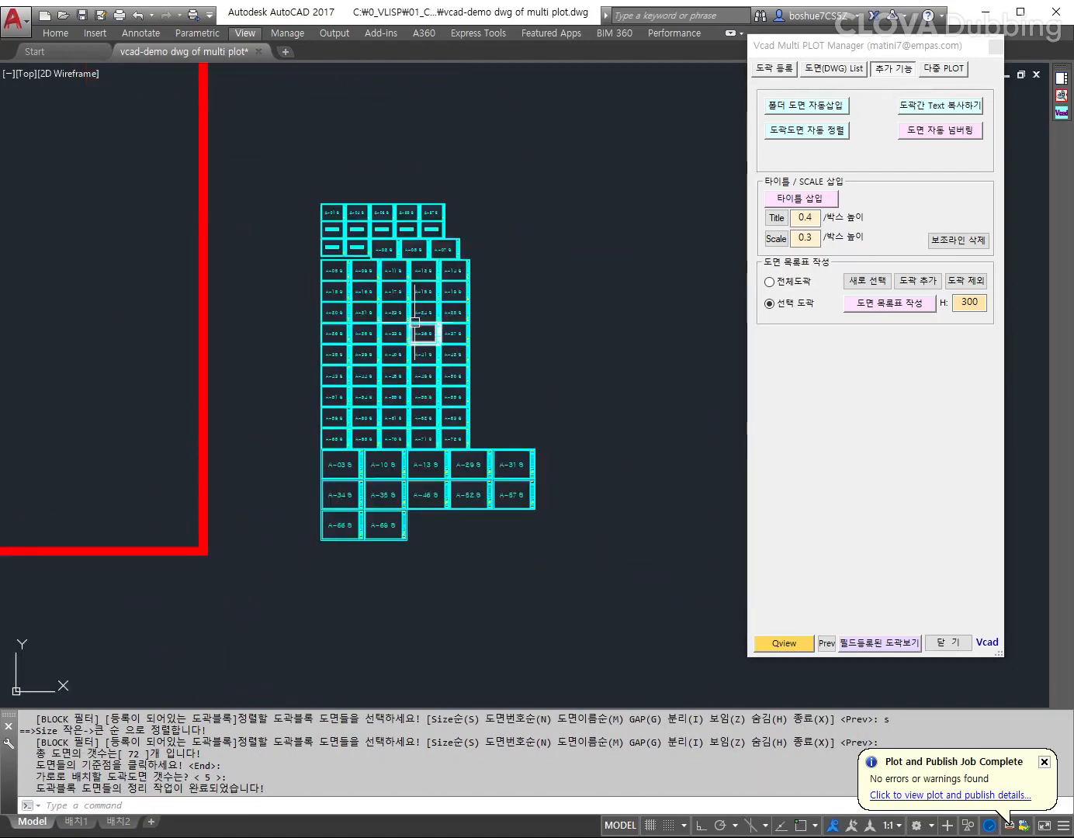
{"action": "middle_click_drag", "start_coordinate": [415, 322], "coordinate": [405, 327]}
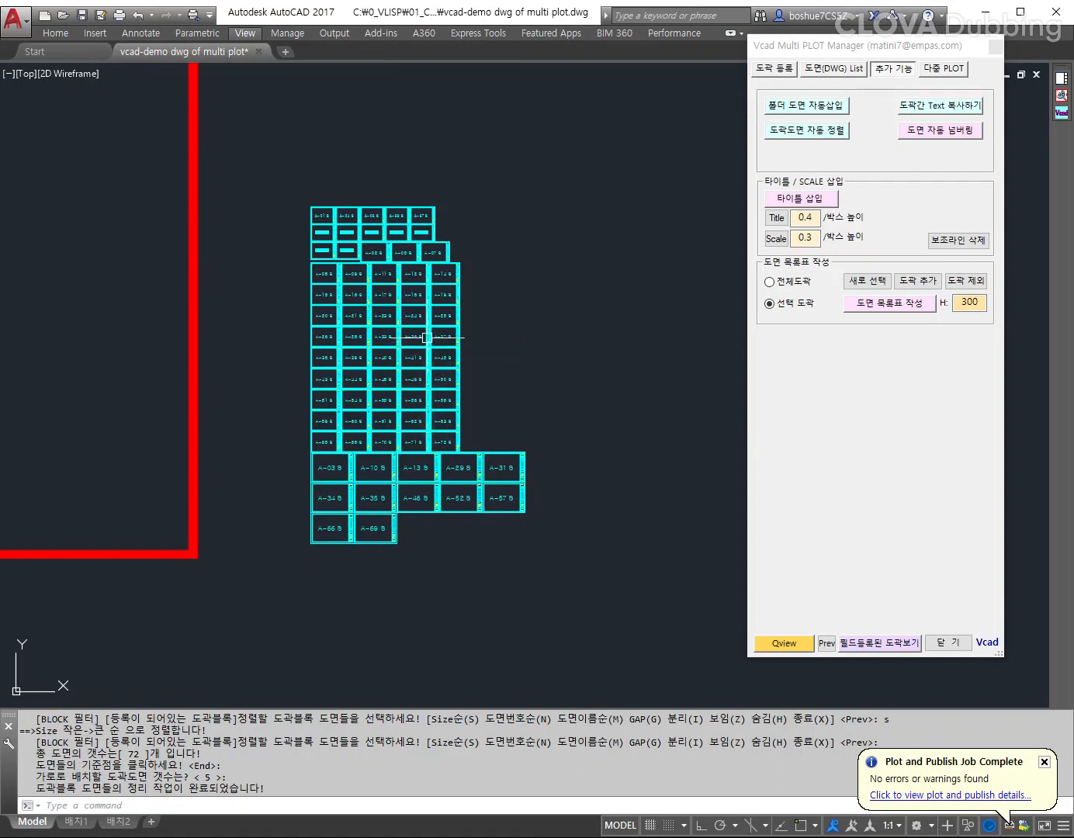
{"action": "key", "text": "Return"}
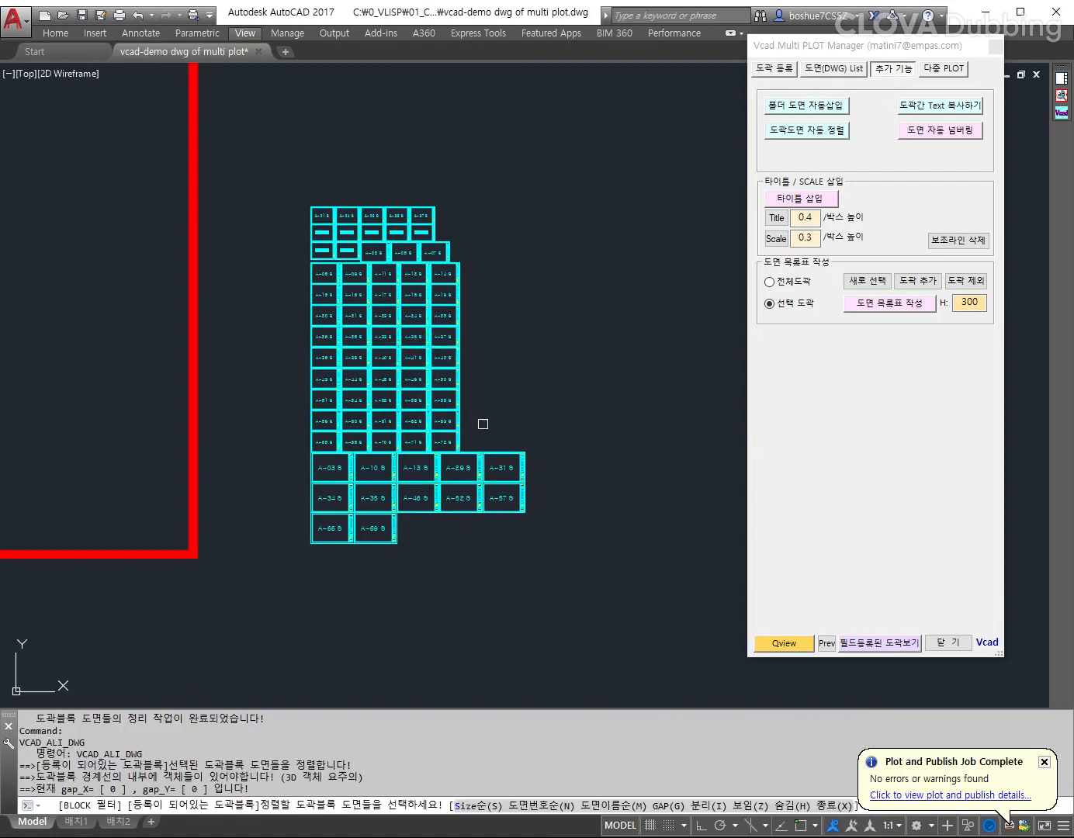
{"action": "left_click", "coordinate": [283, 177]}
{"action": "left_click", "coordinate": [632, 619]}
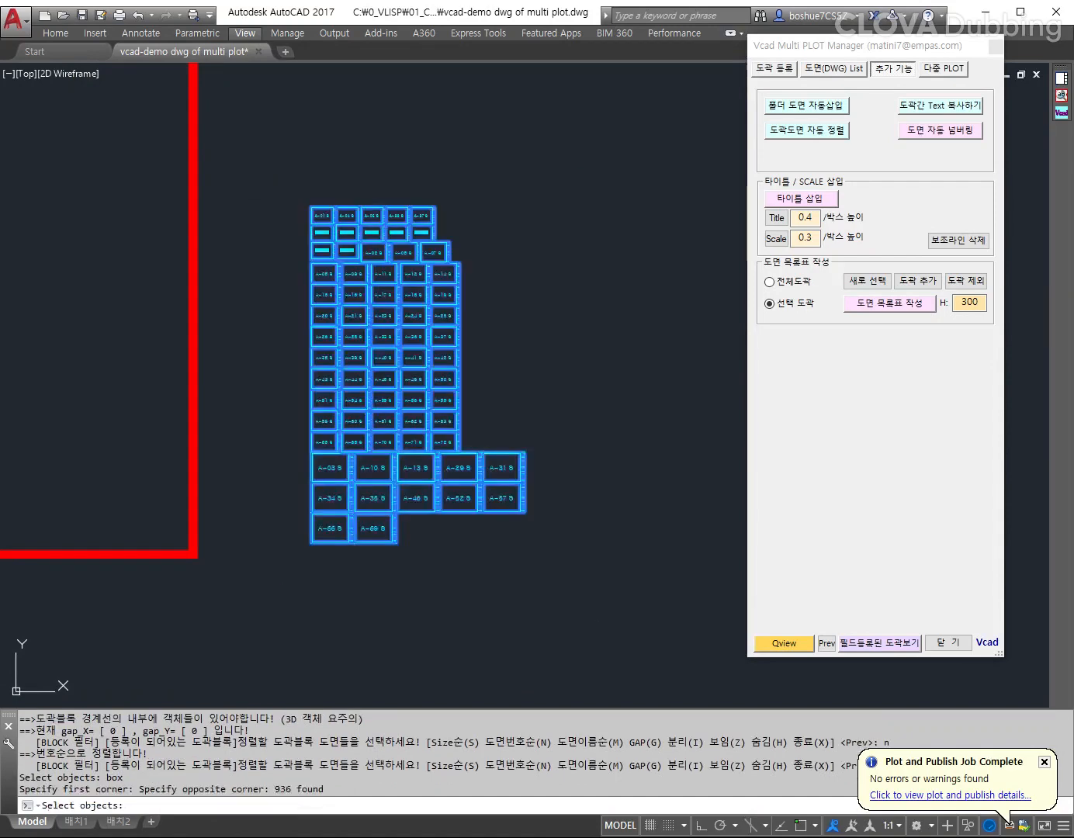
{"action": "key", "text": "Return"}
{"action": "middle_click_drag", "start_coordinate": [550, 496], "coordinate": [313, 516]}
{"action": "left_click", "coordinate": [407, 335]}
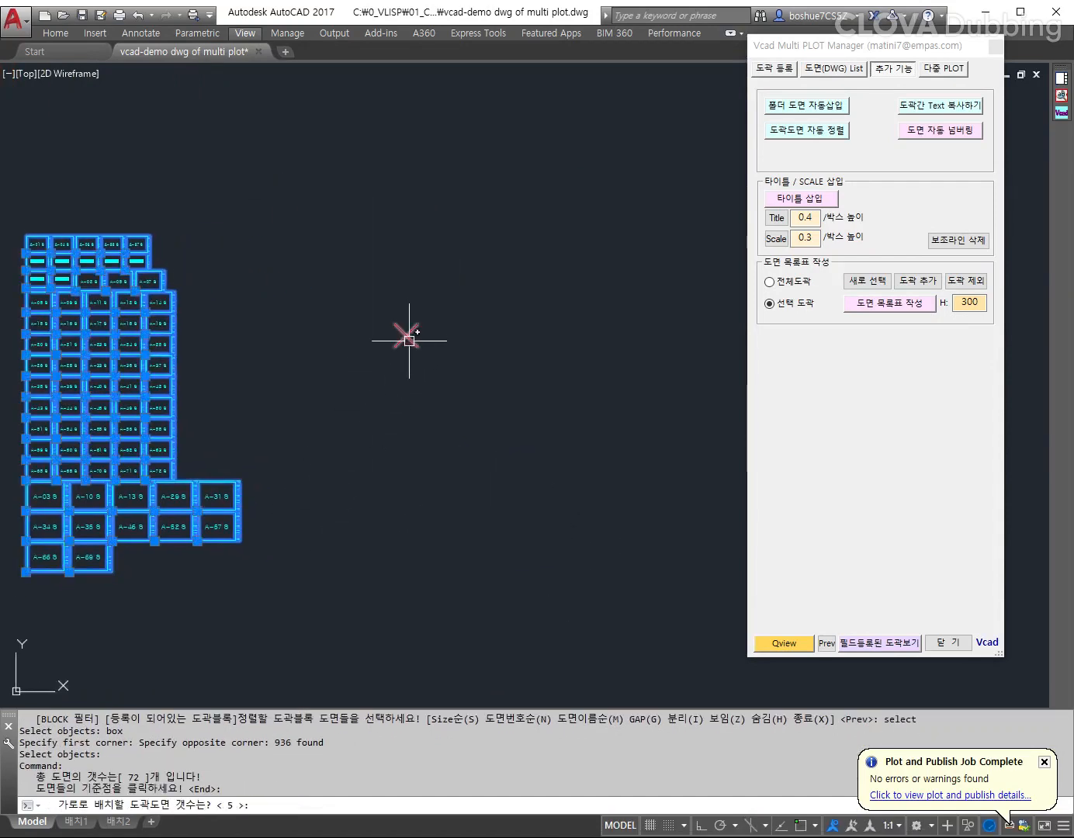
{"action": "key", "text": "Return"}
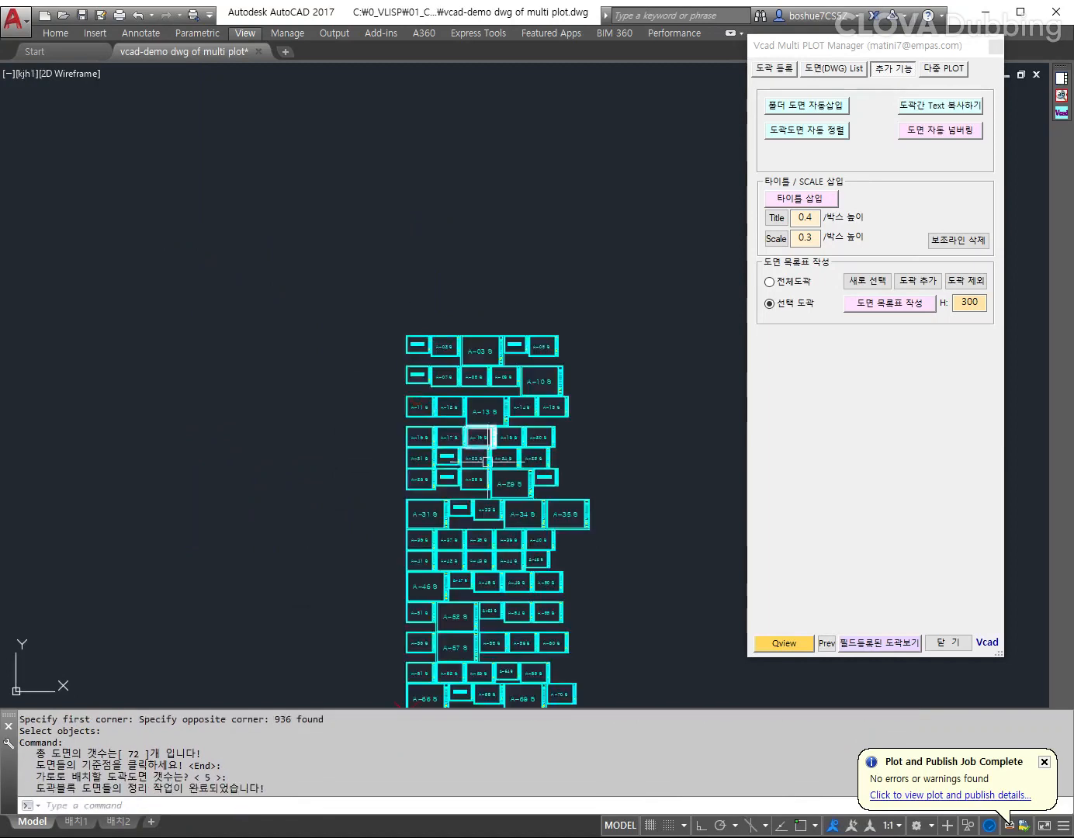
Step: Move frame A-05 S out of the first row to an empty spot above and right of the grid
{"action": "scroll", "coordinate": [683, 269], "scroll_direction": "down", "scroll_amount": 3}
{"action": "scroll", "coordinate": [648, 619], "scroll_direction": "up", "scroll_amount": 5}
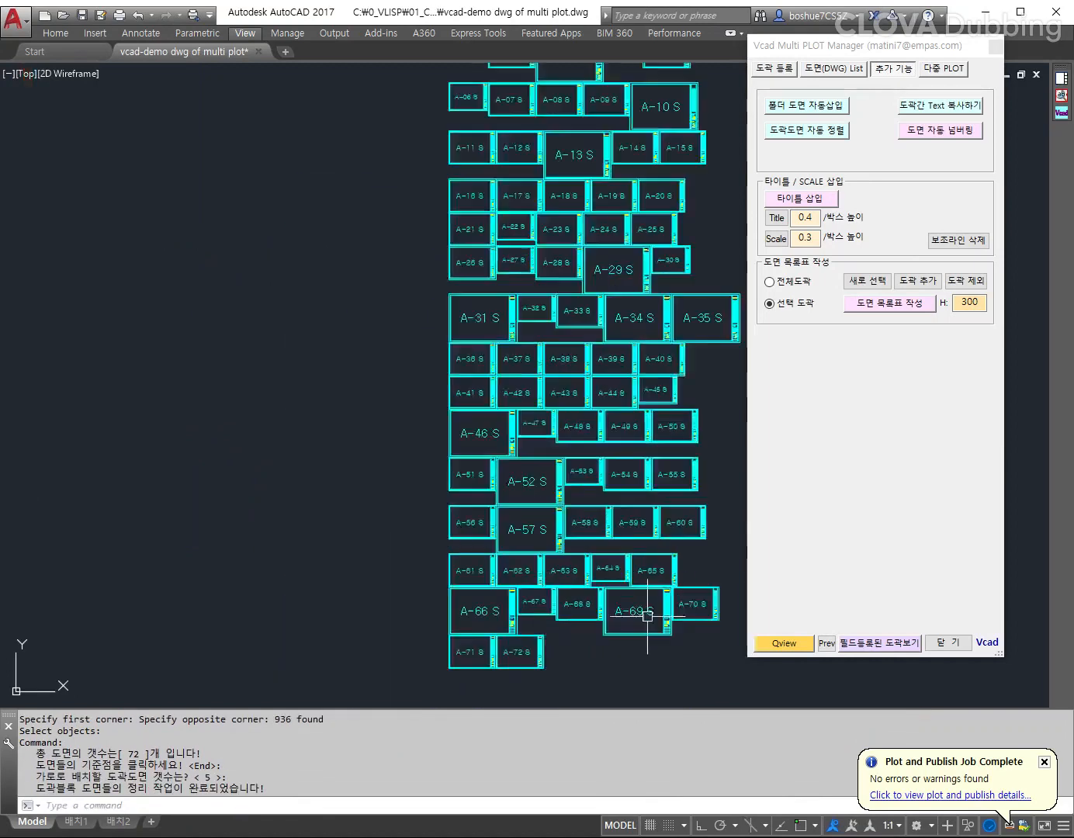
{"action": "scroll", "coordinate": [516, 588], "scroll_direction": "down", "scroll_amount": 6}
{"action": "scroll", "coordinate": [559, 434], "scroll_direction": "up", "scroll_amount": 6}
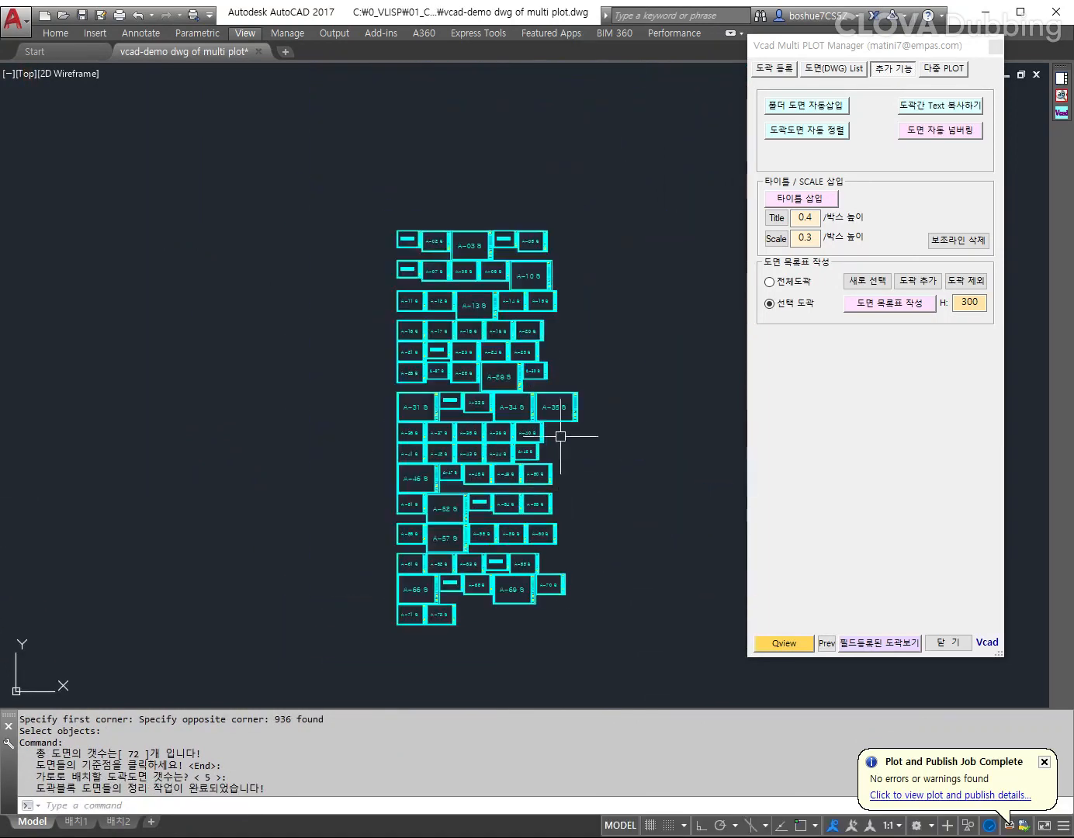
{"action": "mouse_move", "coordinate": [540, 345]}
{"action": "middle_mouse_down"}
{"action": "mouse_move", "coordinate": [535, 419]}
{"action": "mouse_move", "coordinate": [503, 497]}
{"action": "middle_mouse_up"}
{"action": "scroll", "coordinate": [524, 275], "scroll_direction": "up", "scroll_amount": 1}
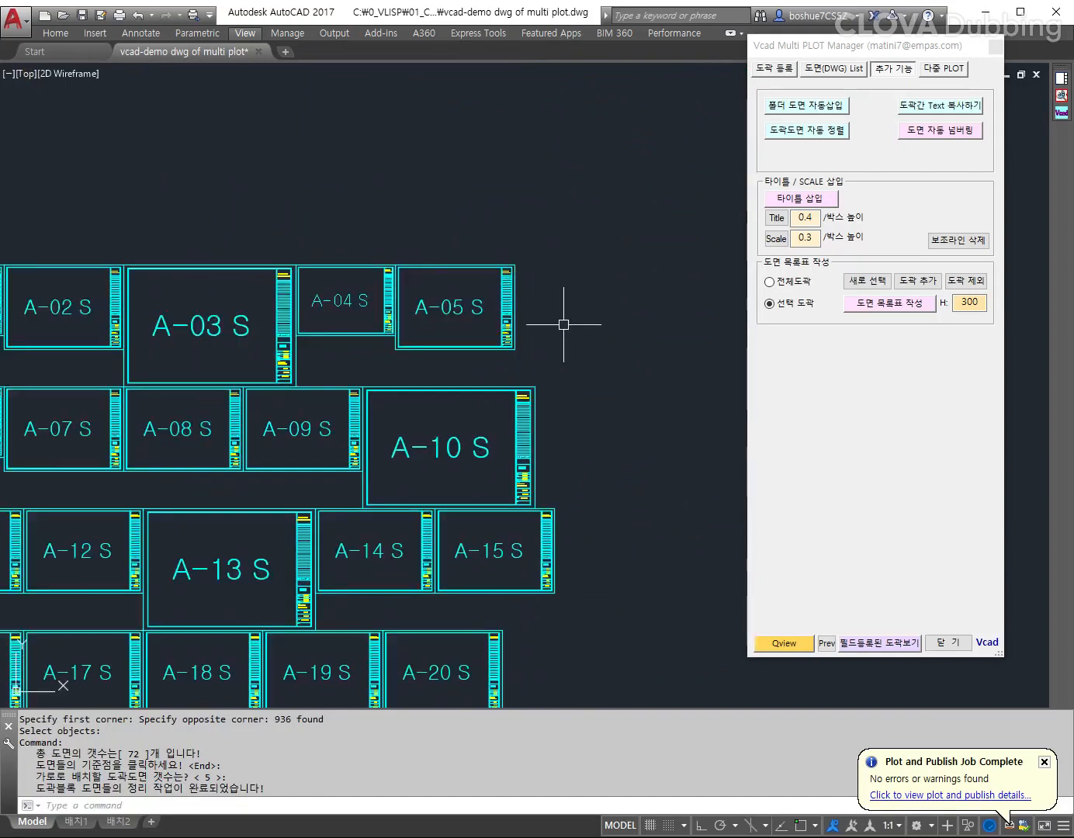
{"action": "middle_click_drag", "start_coordinate": [562, 324], "coordinate": [551, 320]}
{"action": "type", "text": "m"}
{"action": "key", "text": "Return"}
{"action": "left_click", "coordinate": [552, 352]}
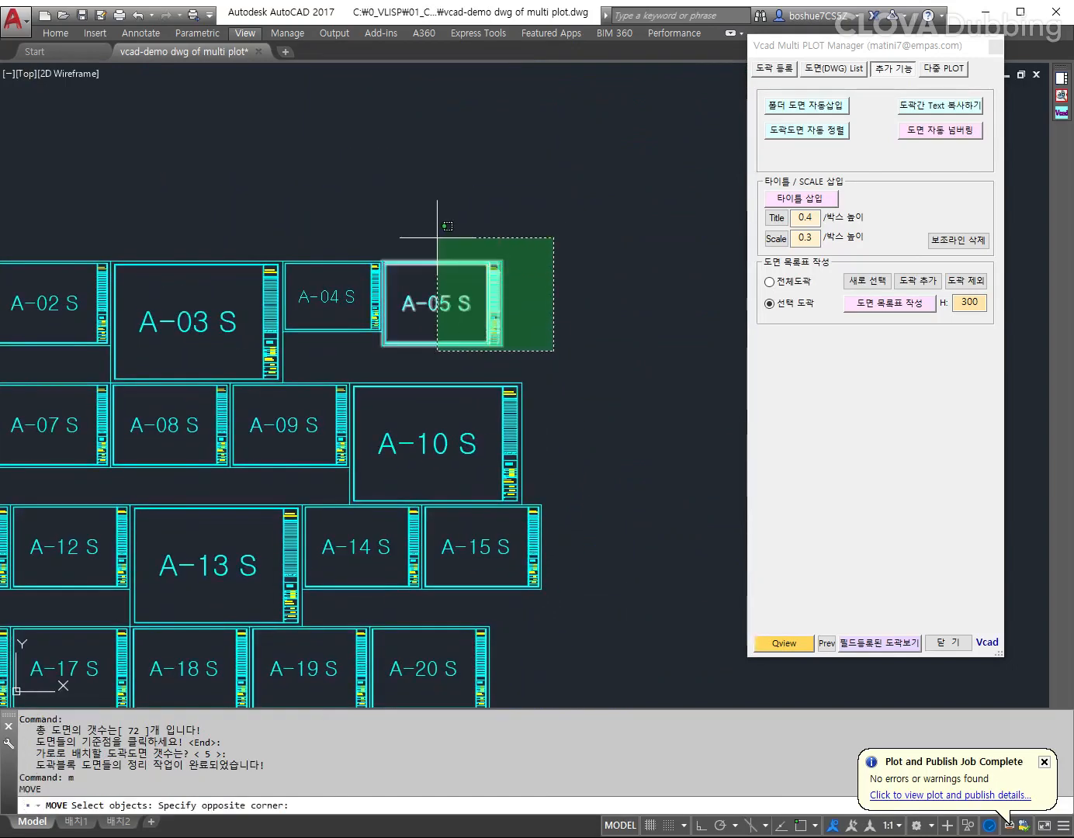
{"action": "left_click", "coordinate": [383, 201]}
{"action": "key", "text": "Return"}
{"action": "left_click", "coordinate": [461, 253]}
{"action": "left_click", "coordinate": [524, 117]}
Step: Move frame A-35 S out of its row to an empty spot further up on the grid's right side
{"action": "key", "text": "Return"}
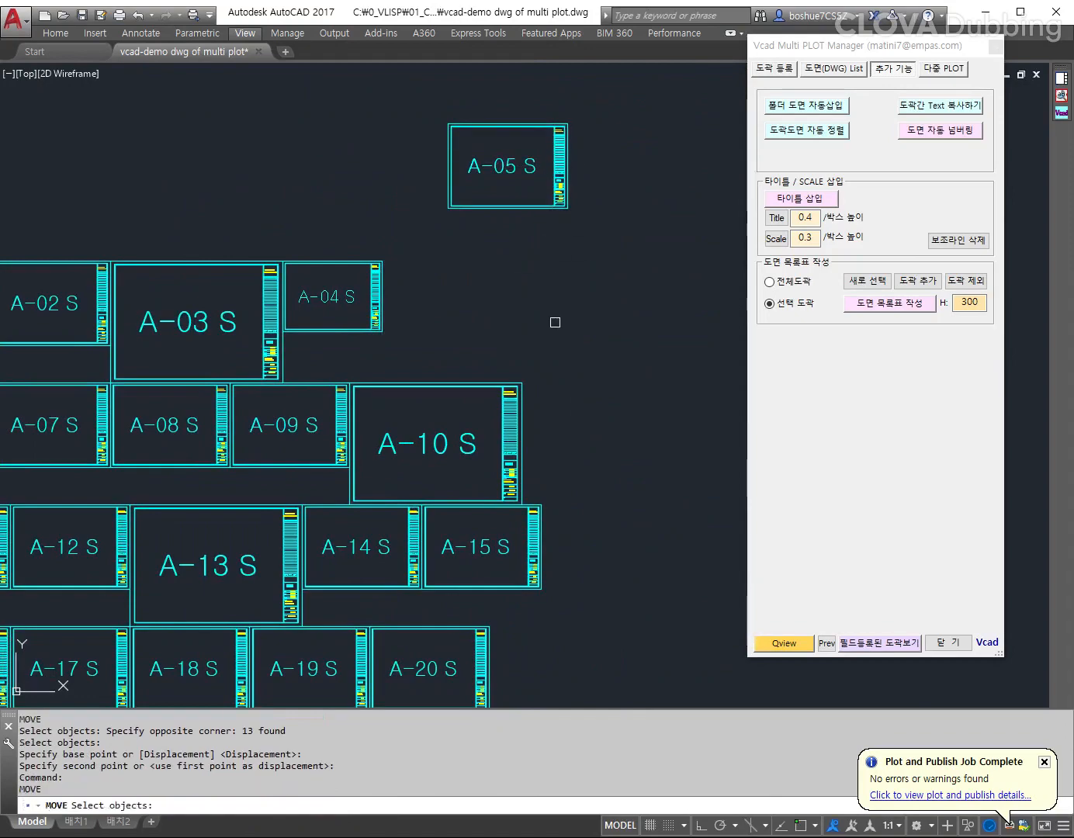
{"action": "scroll", "coordinate": [593, 70], "scroll_direction": "down", "scroll_amount": 2}
{"action": "scroll", "coordinate": [549, 427], "scroll_direction": "up", "scroll_amount": 4}
{"action": "middle_click_drag", "start_coordinate": [556, 449], "coordinate": [454, 174]}
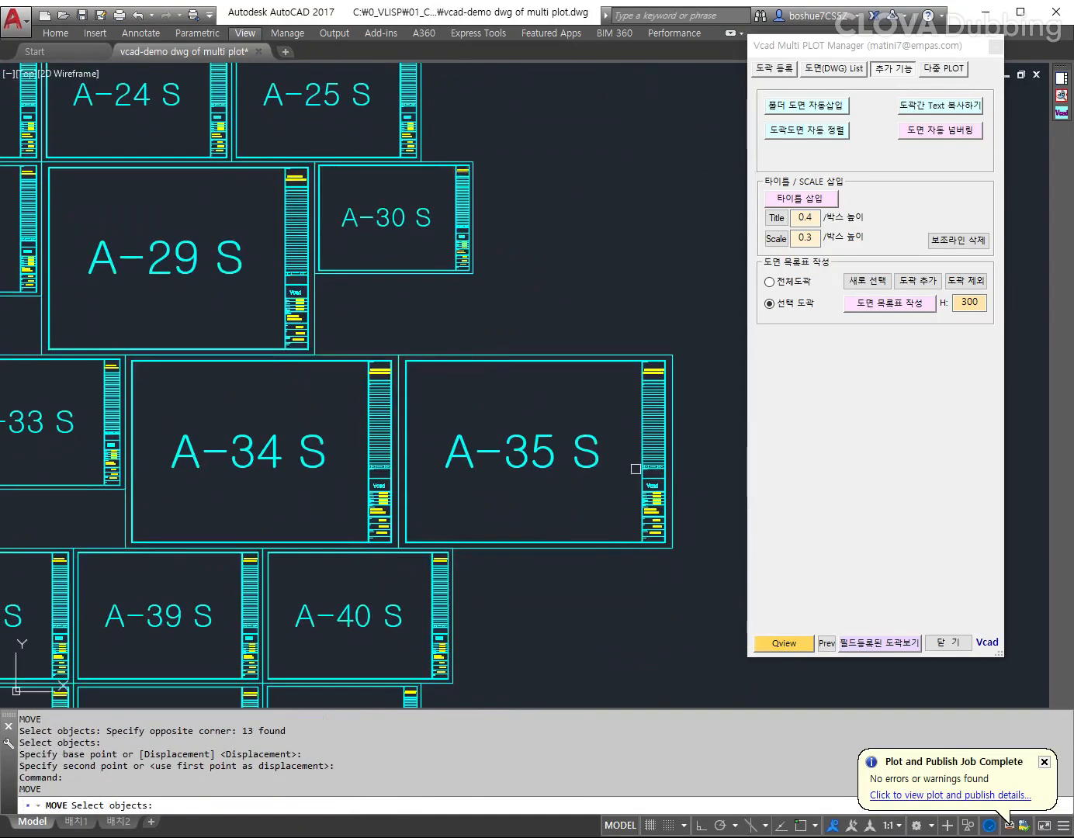
{"action": "left_click", "coordinate": [699, 578]}
{"action": "left_click", "coordinate": [501, 355]}
{"action": "key", "text": "Return"}
{"action": "left_click", "coordinate": [627, 372]}
{"action": "scroll", "coordinate": [625, 365], "scroll_direction": "down", "scroll_amount": 5}
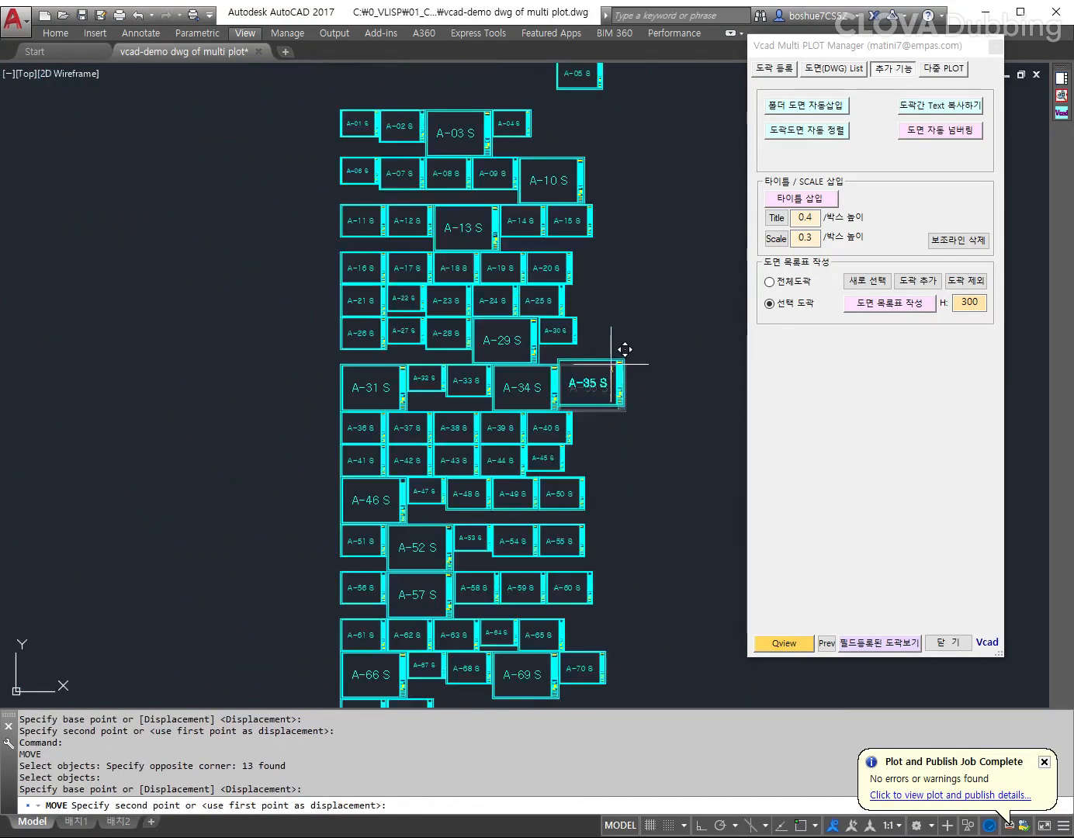
{"action": "left_click", "coordinate": [655, 252]}
Step: Move frame A-31 S out of its row into the empty area left of the grid
{"action": "scroll", "coordinate": [416, 392], "scroll_direction": "up", "scroll_amount": 2}
{"action": "key", "text": "Return"}
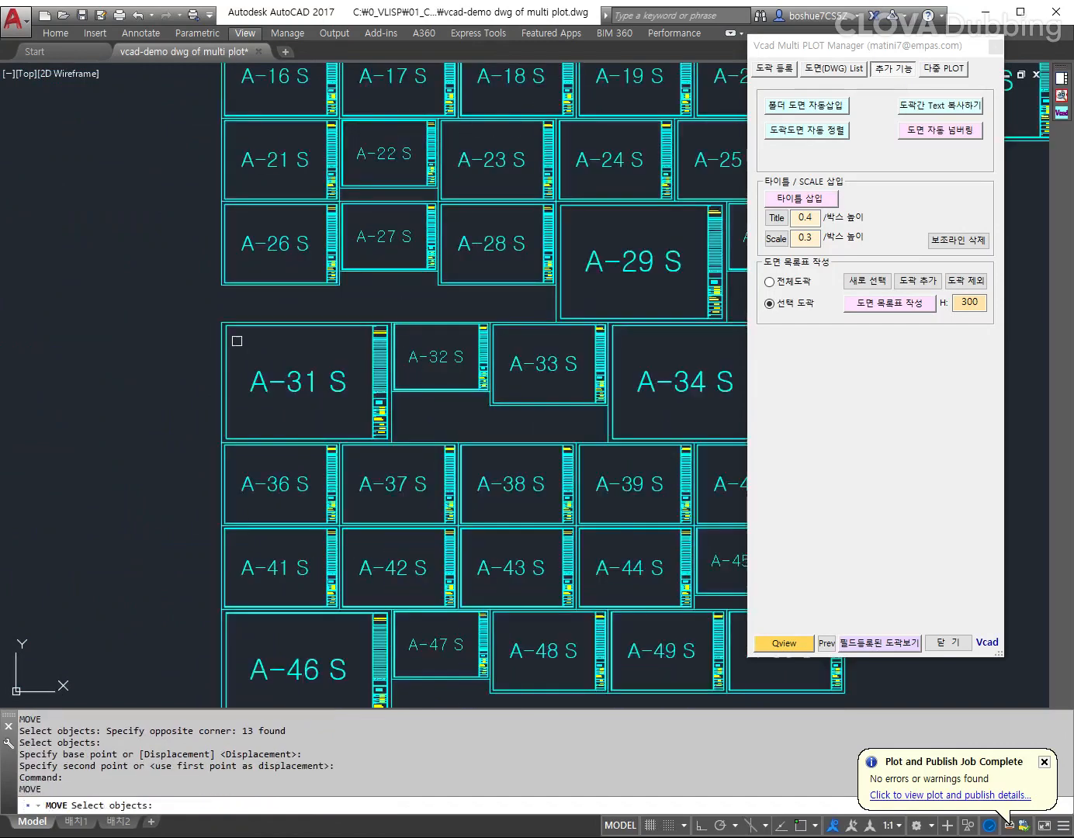
{"action": "left_click", "coordinate": [199, 297]}
{"action": "scroll", "coordinate": [383, 443], "scroll_direction": "up", "scroll_amount": 2}
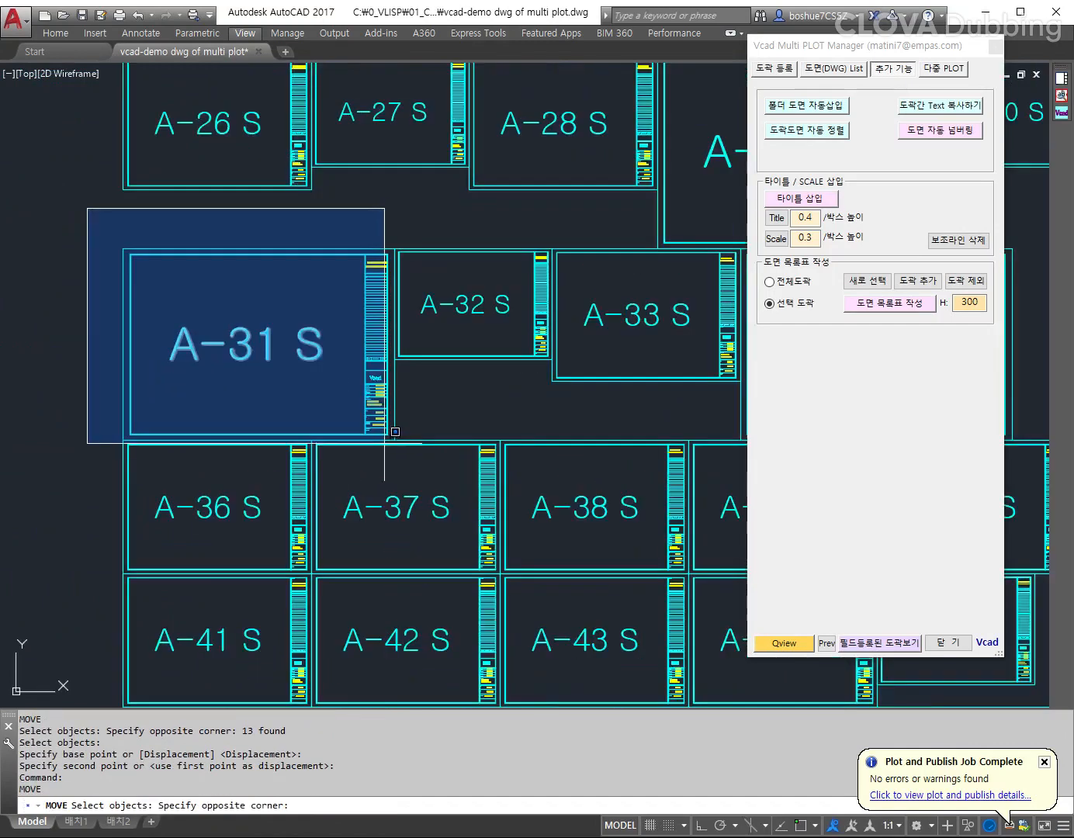
{"action": "left_click", "coordinate": [396, 444]}
{"action": "key", "text": "Return"}
{"action": "left_click", "coordinate": [334, 397]}
{"action": "scroll", "coordinate": [335, 398], "scroll_direction": "down", "scroll_amount": 3}
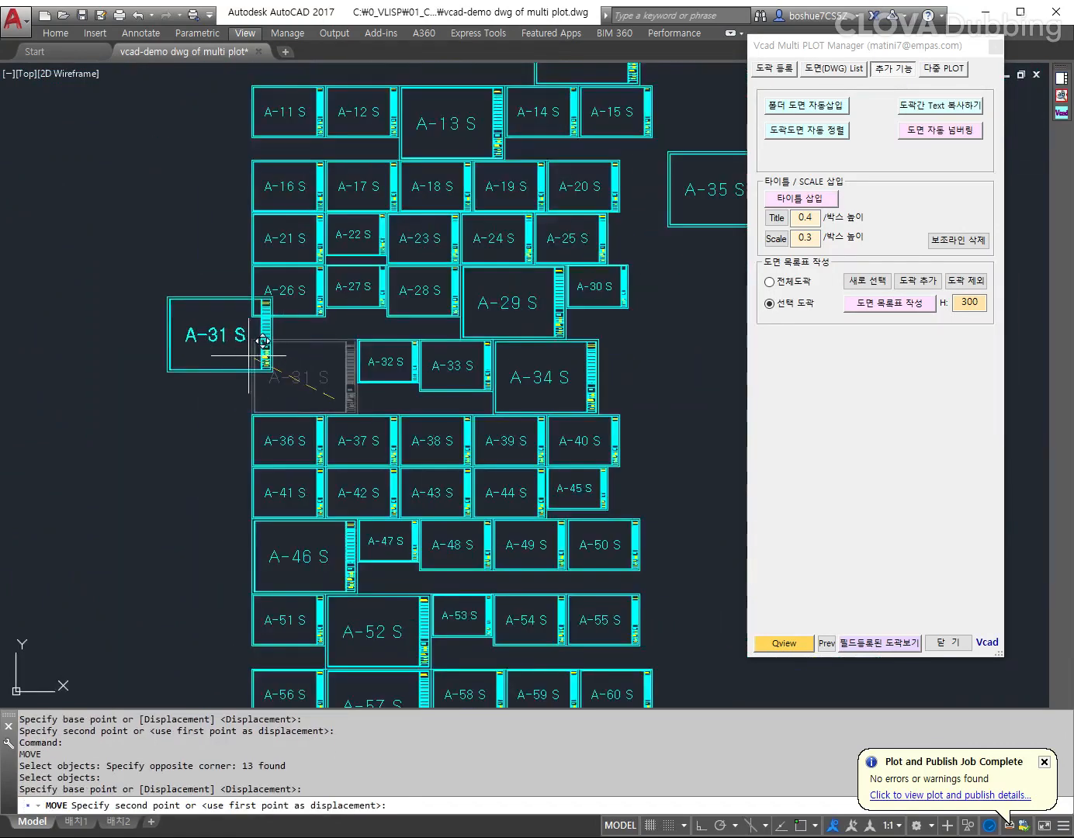
{"action": "left_click", "coordinate": [161, 336]}
Step: Realign all frames, including the three displaced ones, by drawing number in rows of 5 from a base point right of them
{"action": "scroll", "coordinate": [414, 407], "scroll_direction": "down", "scroll_amount": 4}
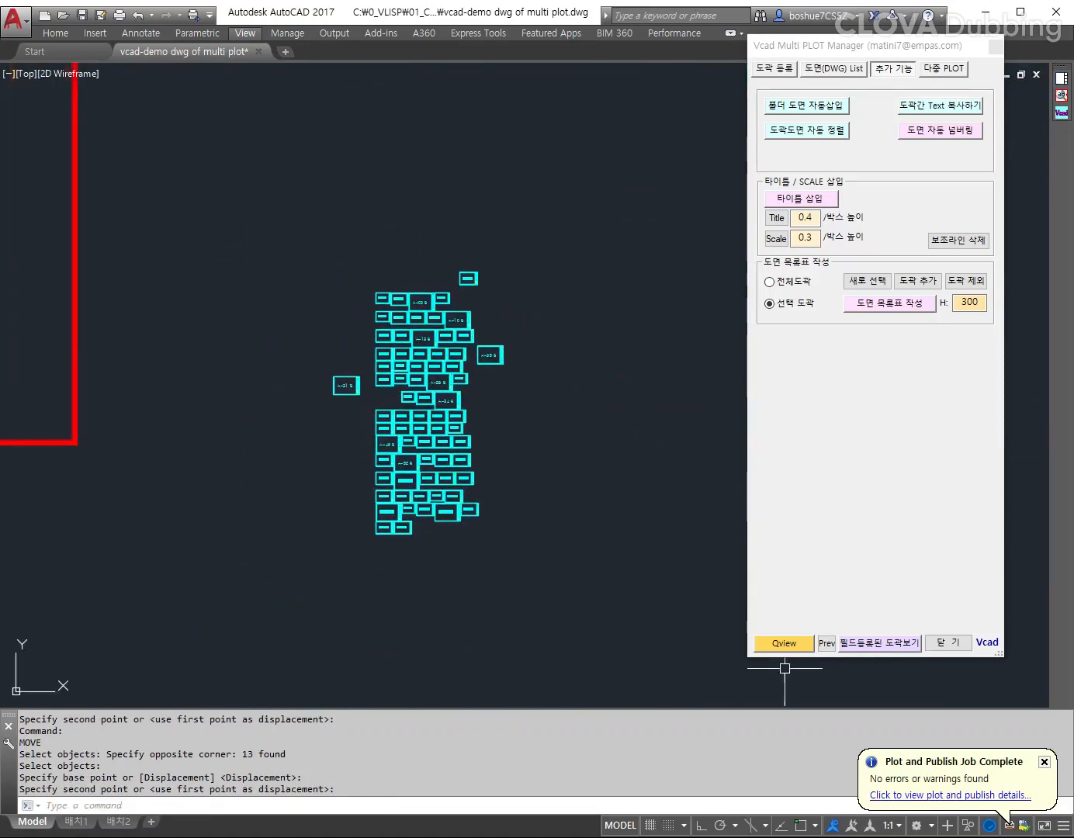
{"action": "left_click", "coordinate": [823, 139]}
{"action": "type", "text": "n"}
{"action": "key", "text": "Return"}
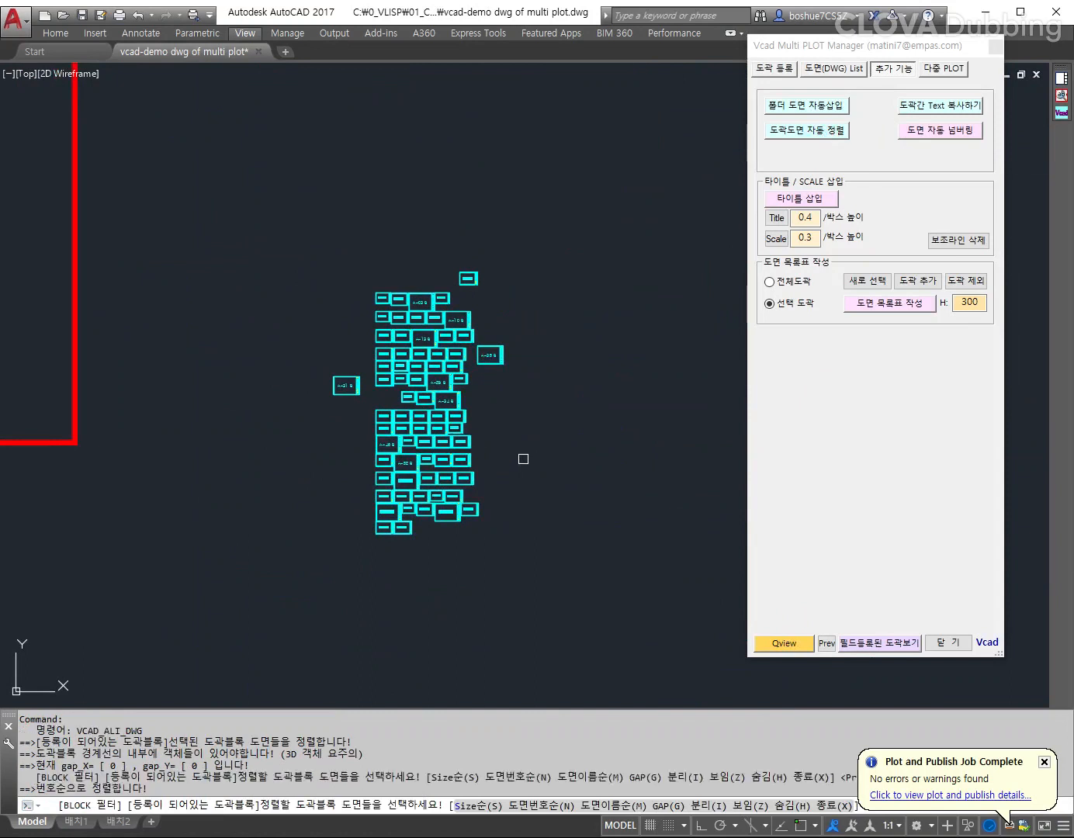
{"action": "left_click", "coordinate": [569, 570]}
{"action": "left_click", "coordinate": [283, 225]}
{"action": "key", "text": "Return"}
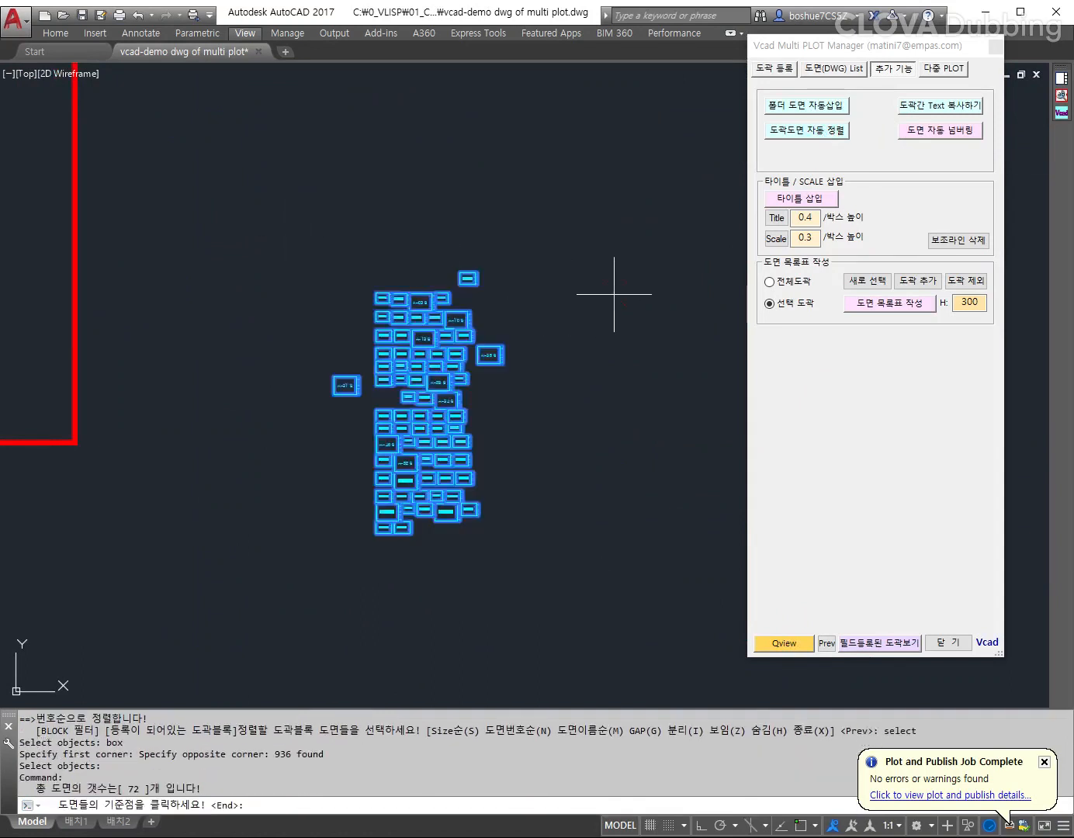
{"action": "left_click", "coordinate": [615, 295]}
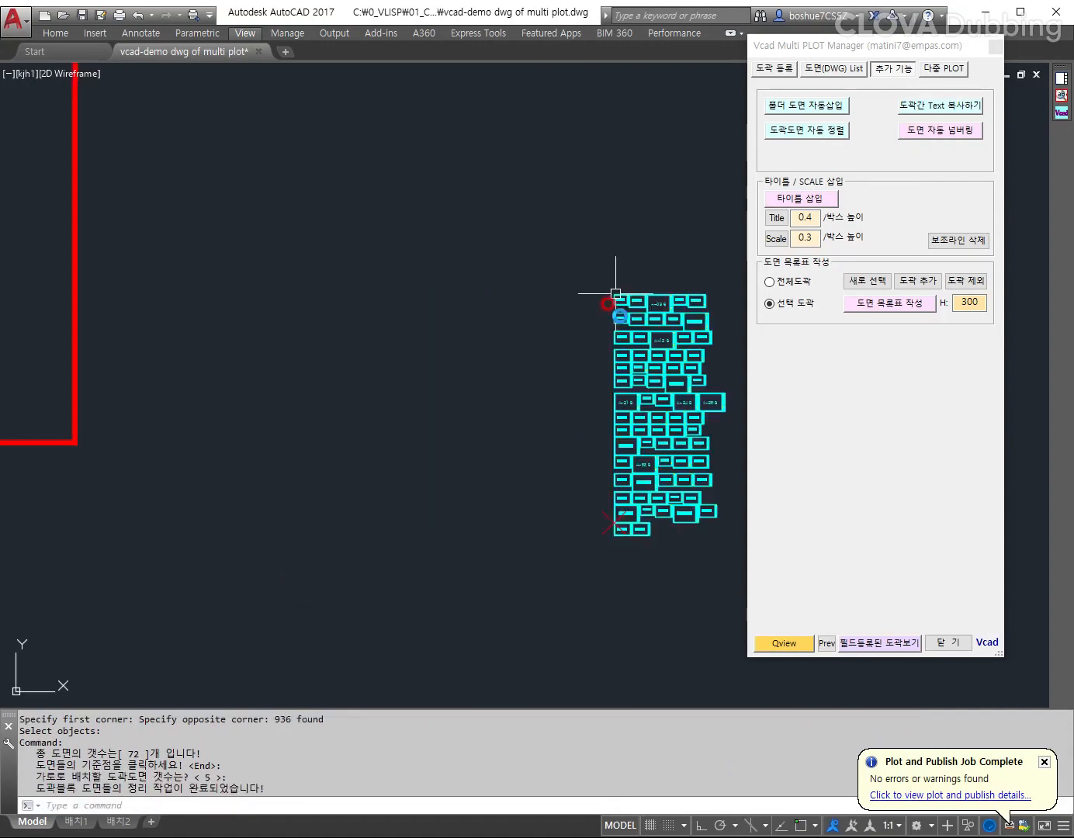
Step: Make a new selection of all the realigned frames as the targets of the drawing list
{"action": "scroll", "coordinate": [695, 336], "scroll_direction": "up", "scroll_amount": 4}
{"action": "scroll", "coordinate": [694, 336], "scroll_direction": "up", "scroll_amount": 3}
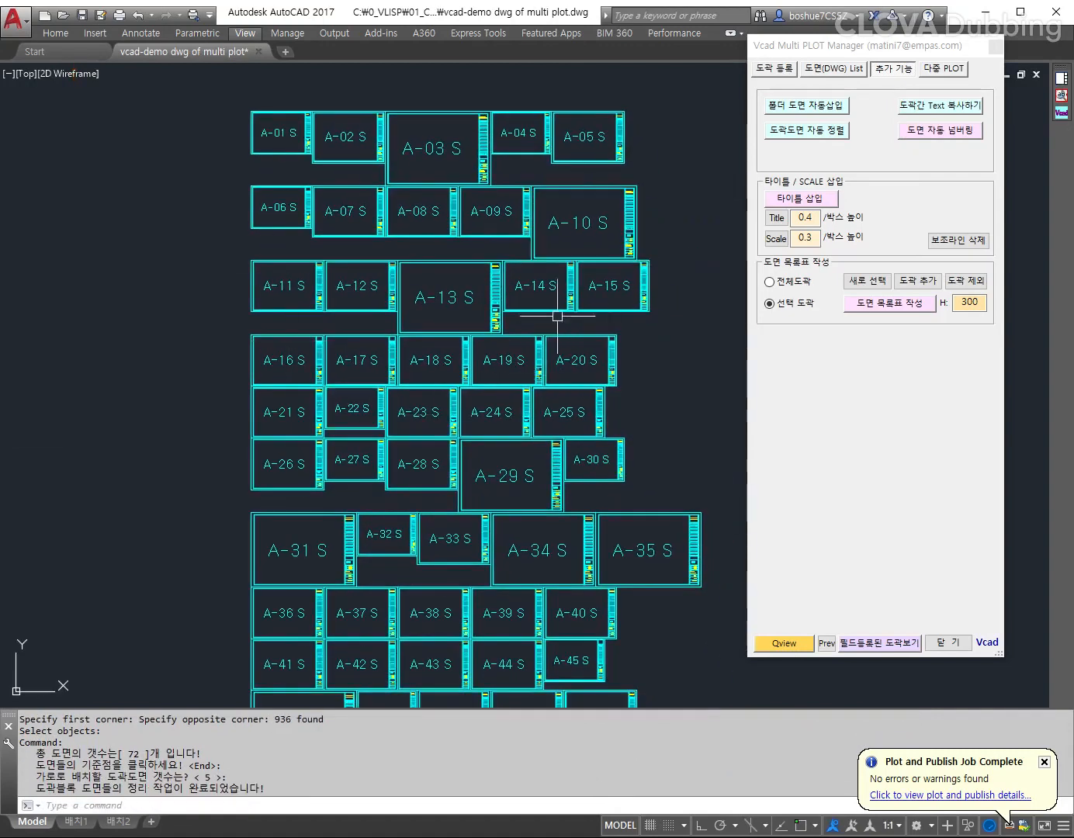
{"action": "scroll", "coordinate": [557, 315], "scroll_direction": "down", "scroll_amount": 6}
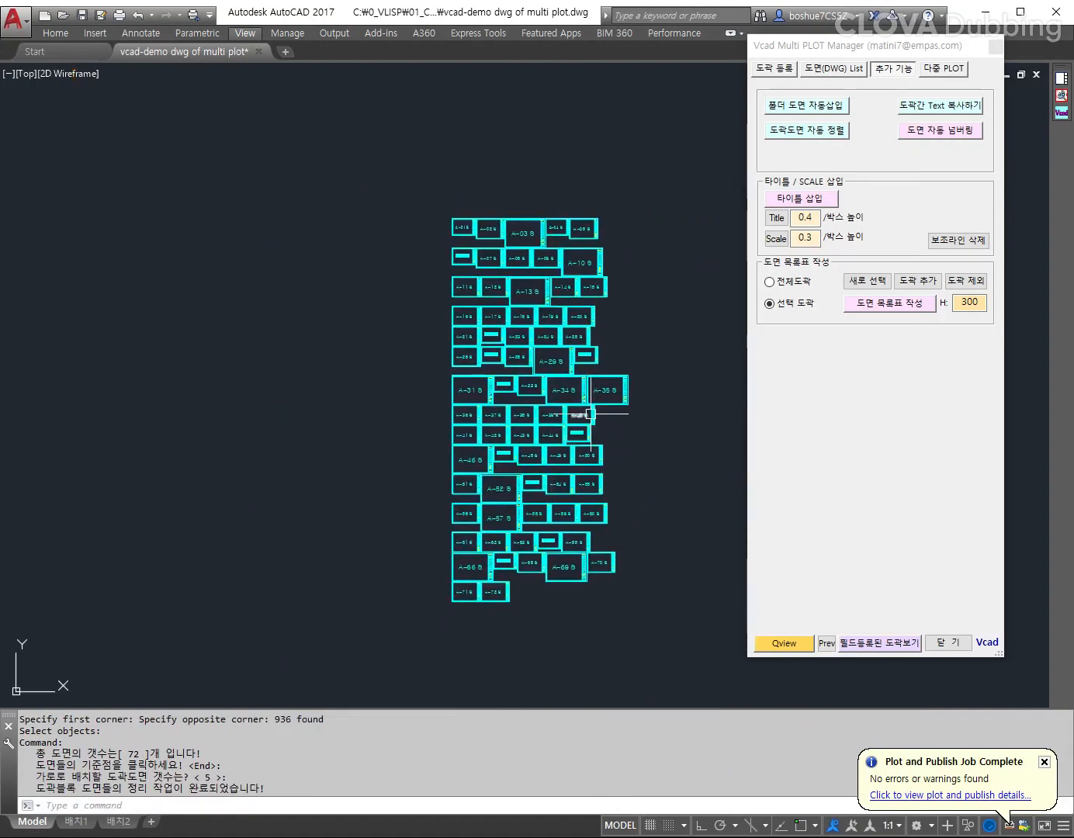
{"action": "middle_click_drag", "start_coordinate": [648, 434], "coordinate": [515, 432]}
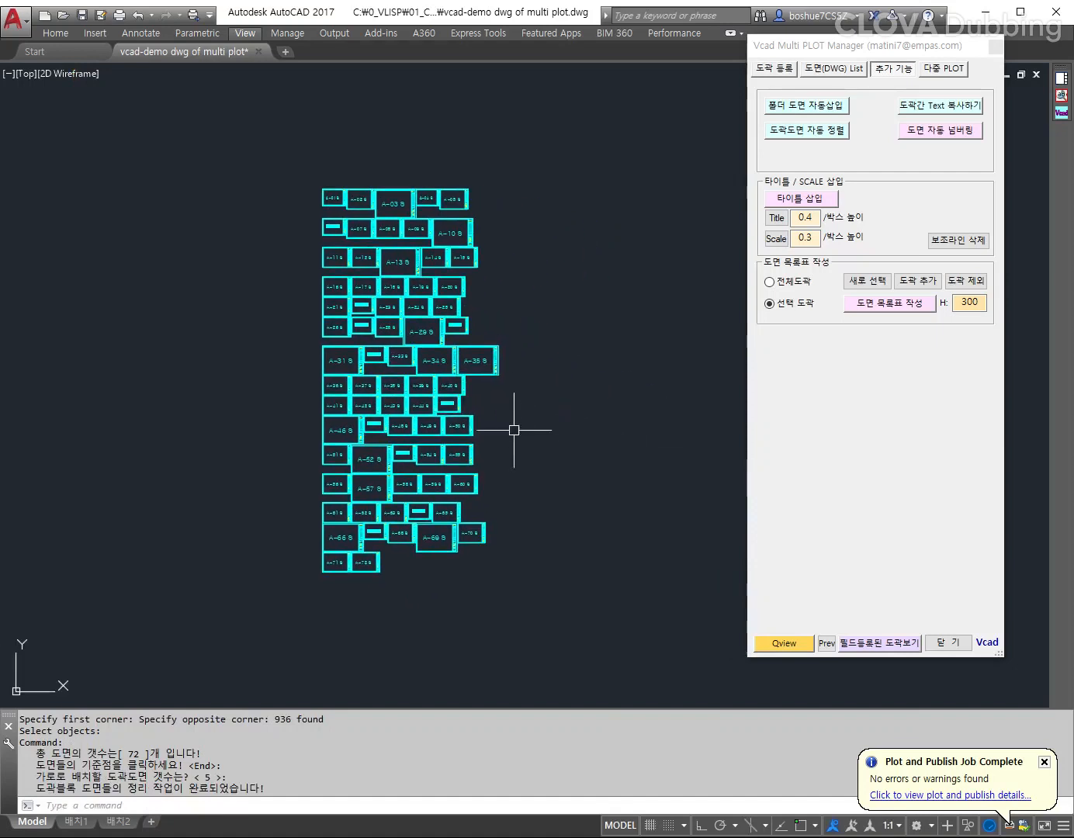
{"action": "middle_click_drag", "start_coordinate": [545, 371], "coordinate": [408, 336]}
{"action": "left_click", "coordinate": [899, 308]}
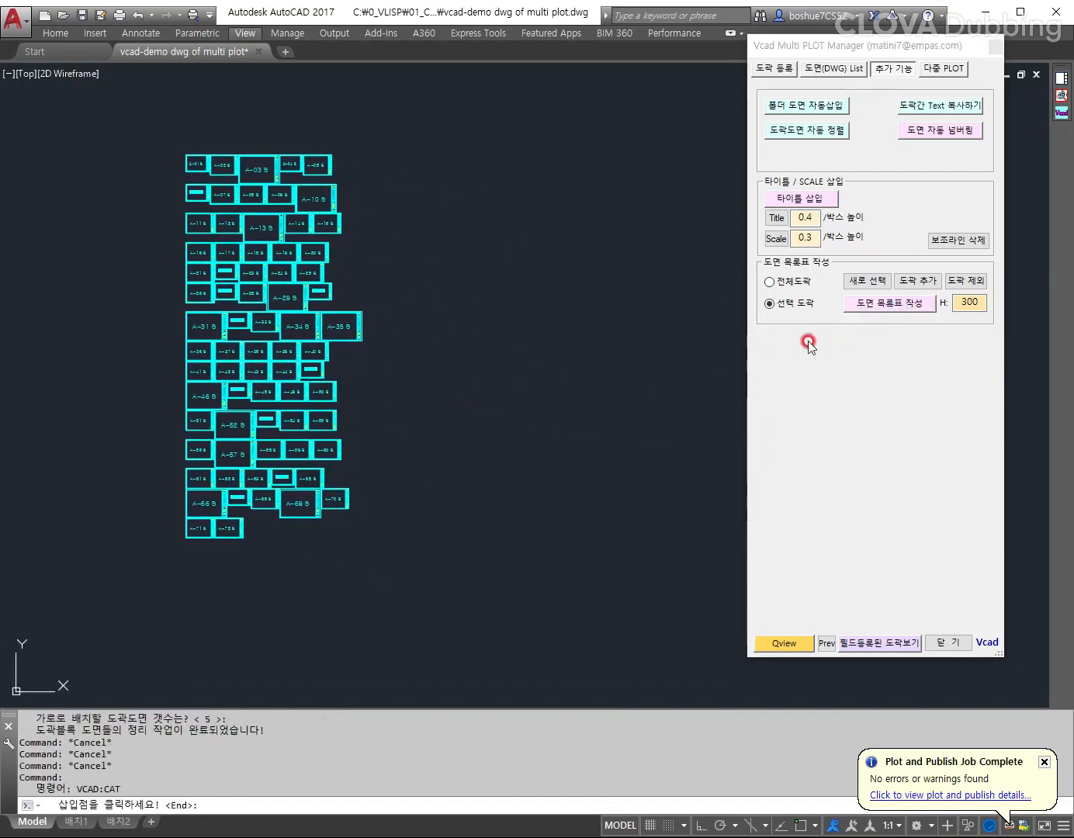
{"action": "left_click", "coordinate": [851, 293]}
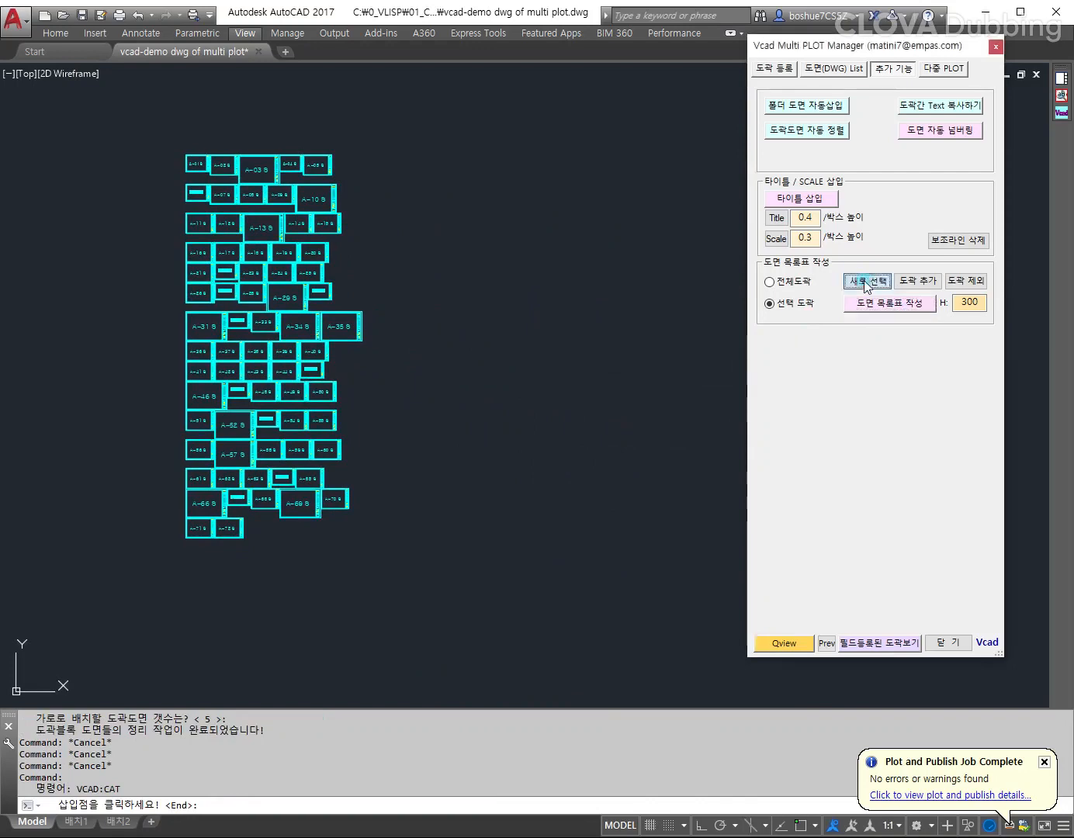
{"action": "left_click", "coordinate": [423, 570]}
{"action": "left_click", "coordinate": [163, 143]}
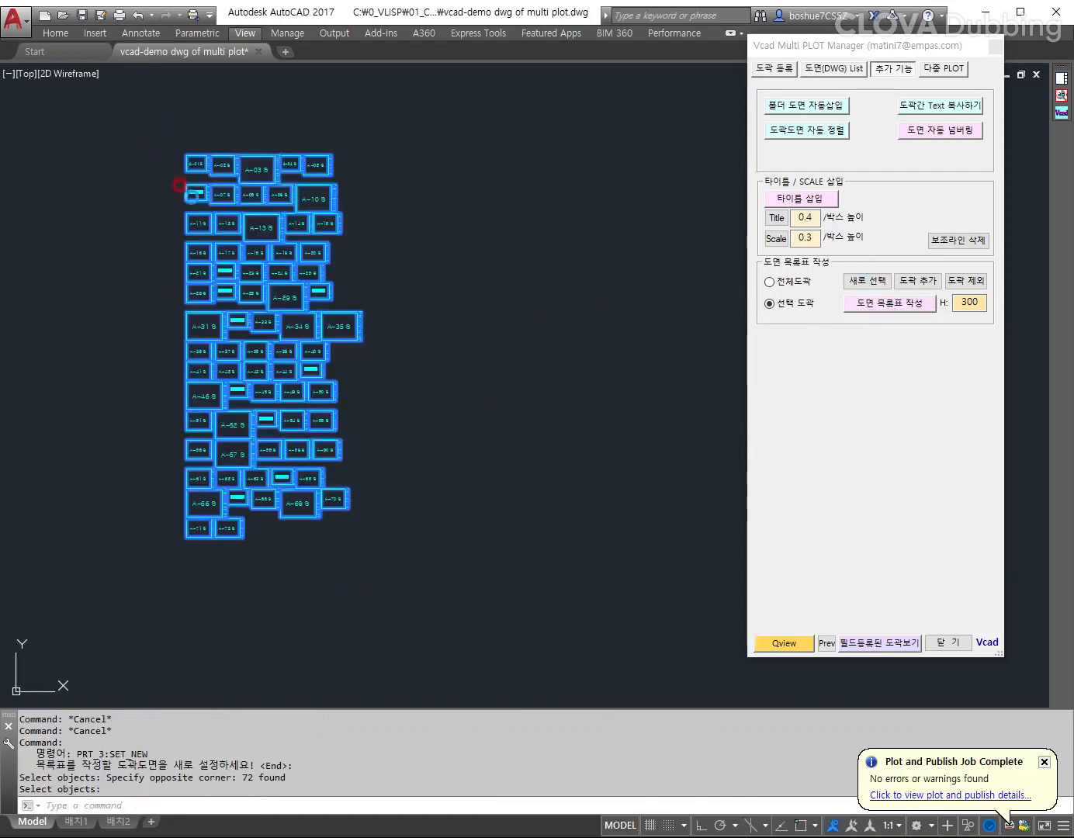
{"action": "key", "text": "Return"}
{"action": "scroll", "coordinate": [262, 304], "scroll_direction": "up", "scroll_amount": 1}
{"action": "right_click", "coordinate": [259, 303]}
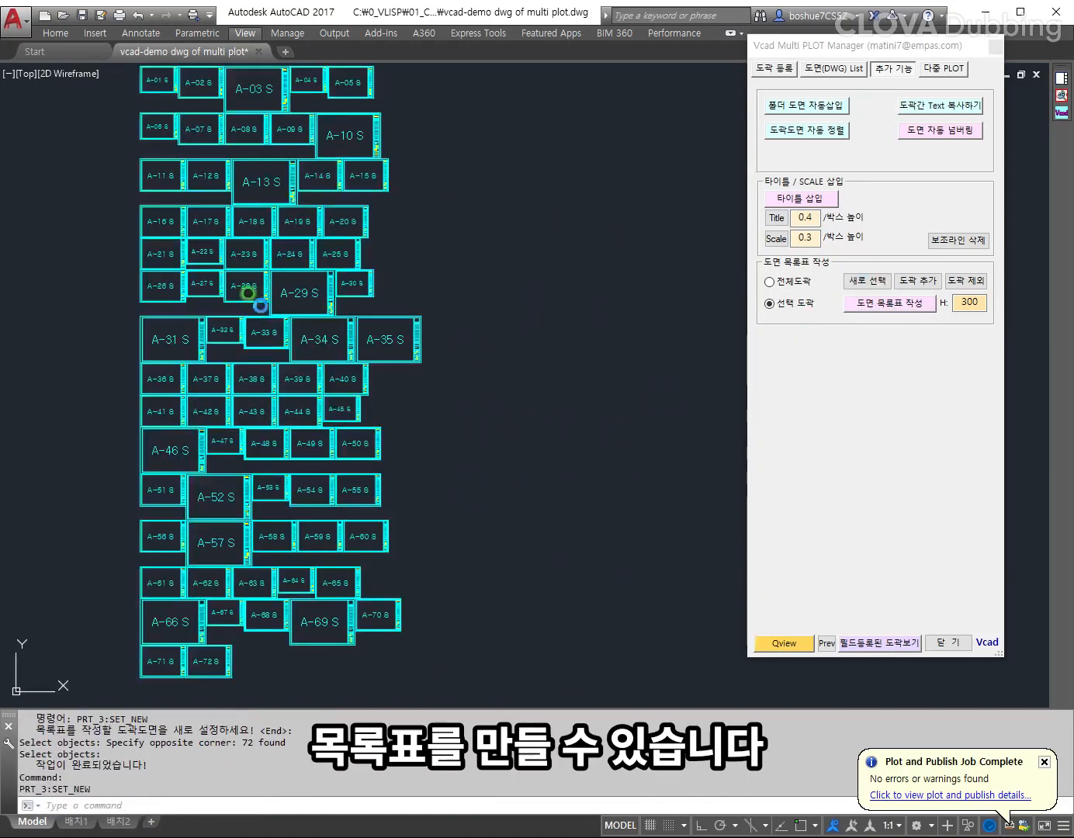
{"action": "right_click", "coordinate": [266, 336]}
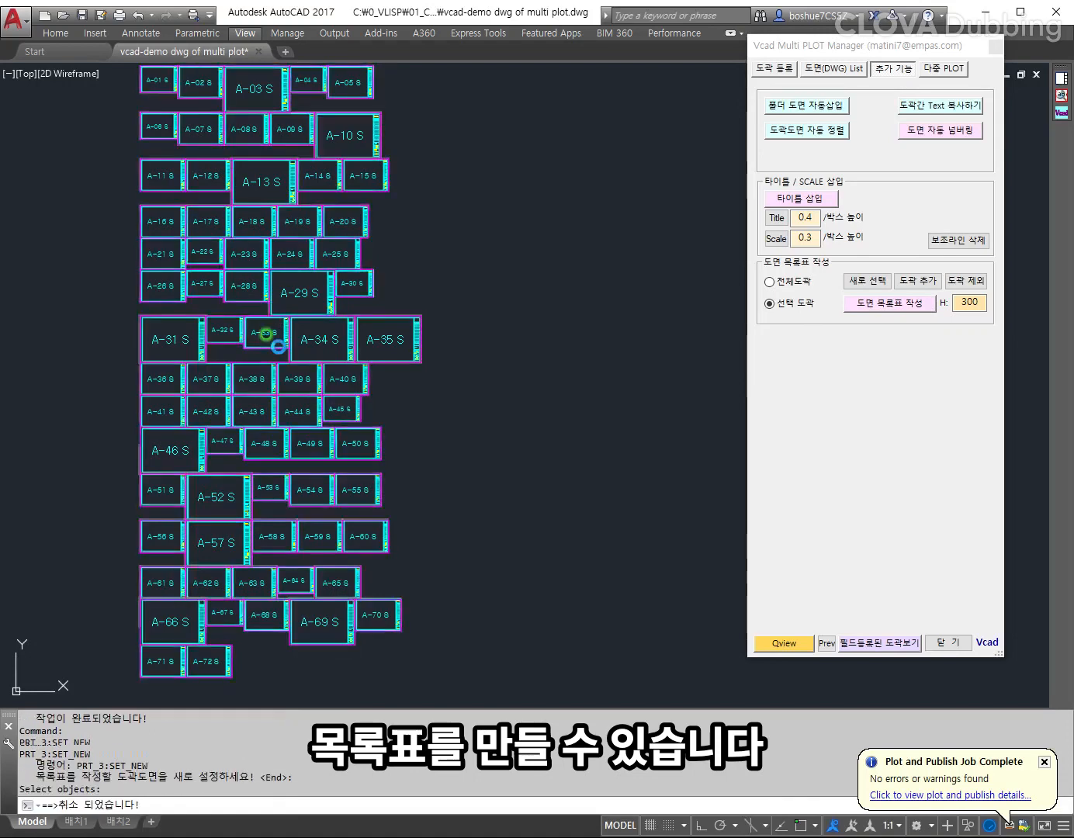
Step: Create the drawing list of the selected frames with 30 entries per table, inserted right of the frame grid
{"action": "left_click", "coordinate": [850, 312]}
{"action": "scroll", "coordinate": [475, 365], "scroll_direction": "down", "scroll_amount": 5}
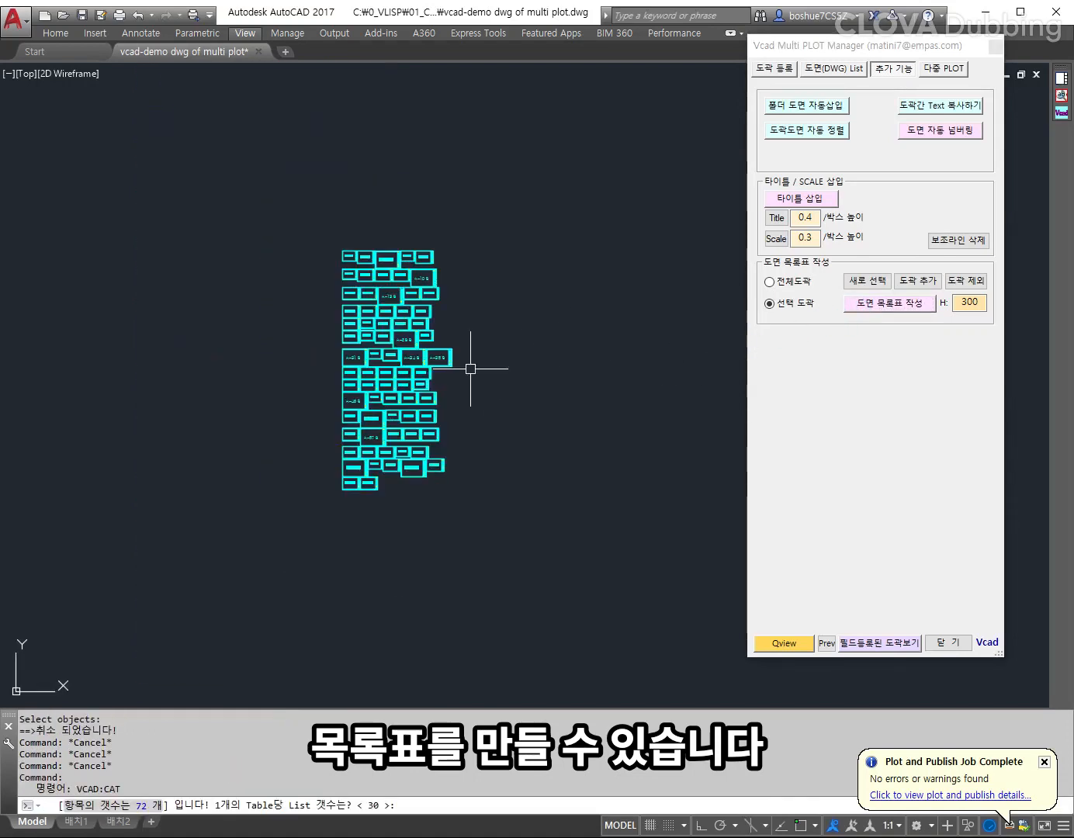
{"action": "scroll", "coordinate": [376, 355], "scroll_direction": "up", "scroll_amount": 4}
{"action": "left_click", "coordinate": [358, 294]}
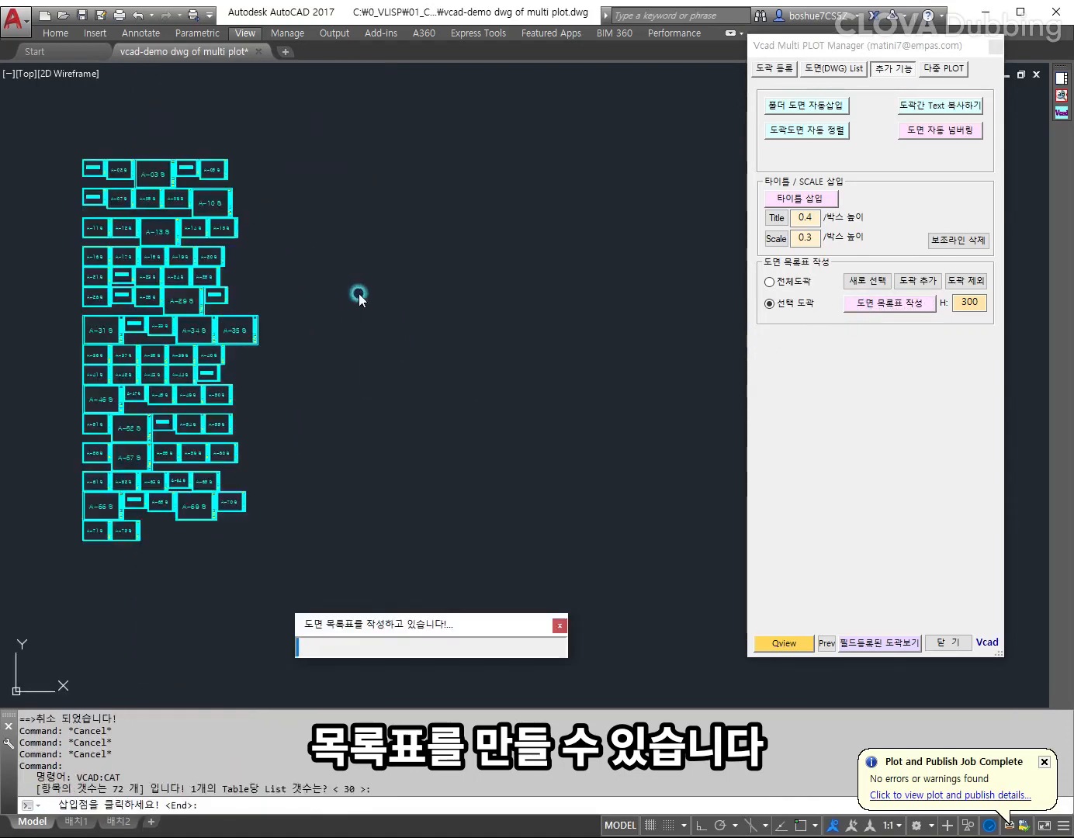
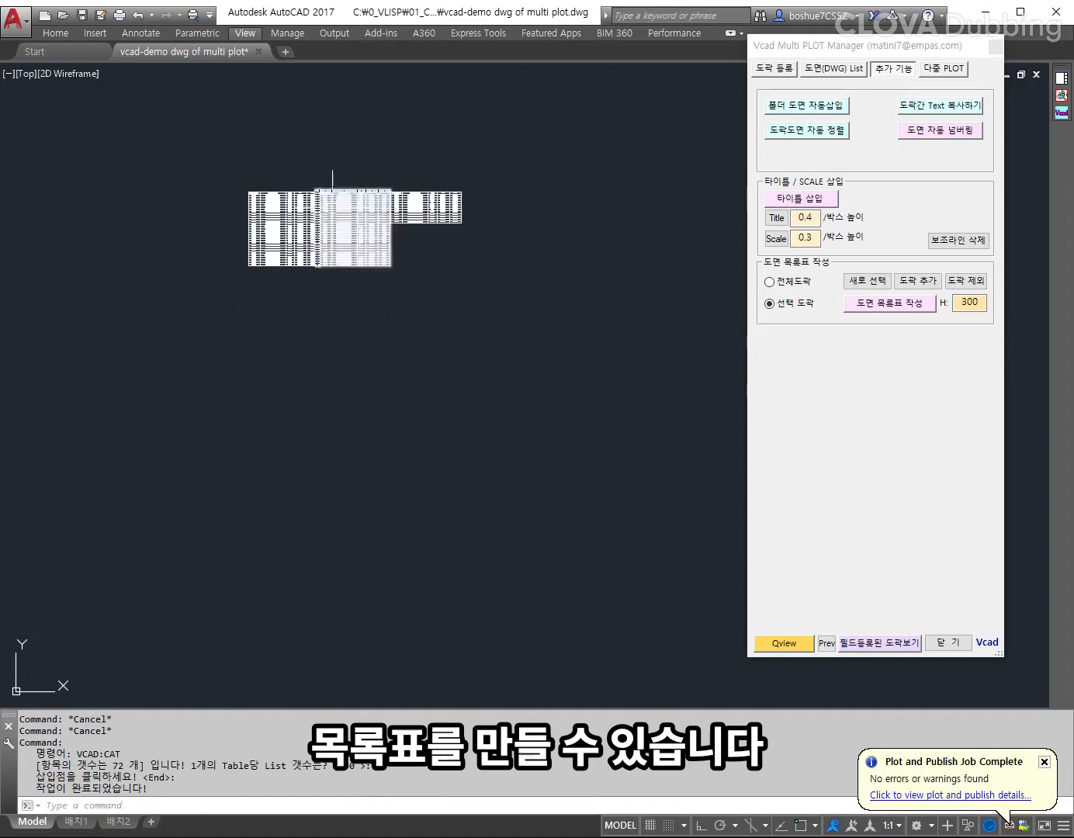
Step: Examine the drawing list tables' numbers, names, scales and dates, and their placement beside the frame grid
{"action": "scroll", "coordinate": [325, 198], "scroll_direction": "up", "scroll_amount": 6}
{"action": "middle_click_drag", "start_coordinate": [335, 280], "coordinate": [413, 310]}
{"action": "scroll", "coordinate": [193, 226], "scroll_direction": "up", "scroll_amount": 1}
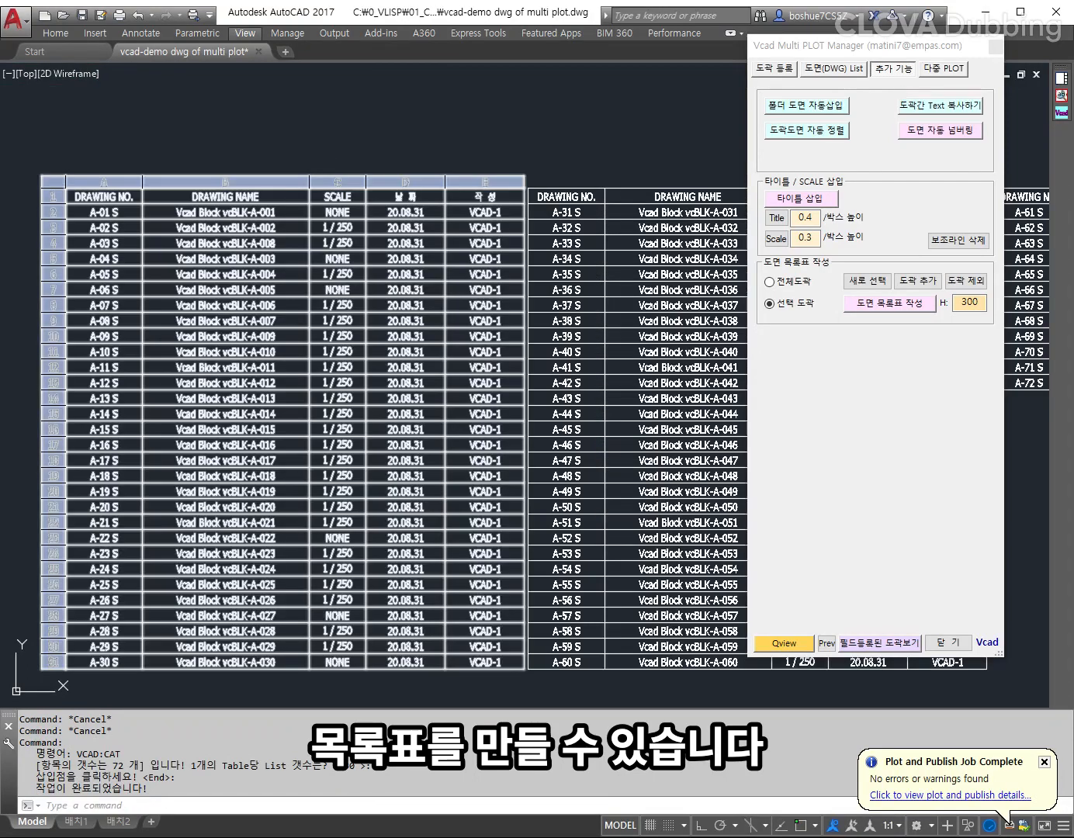
{"action": "scroll", "coordinate": [400, 295], "scroll_direction": "down", "scroll_amount": 3}
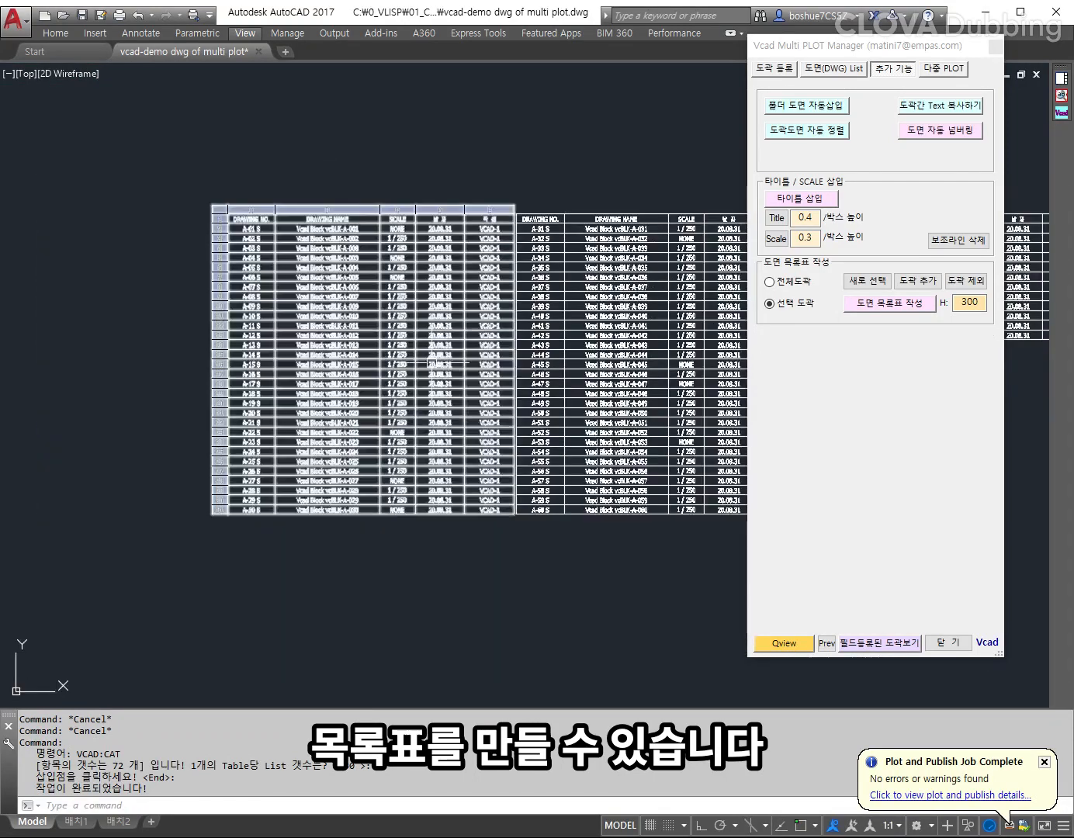
{"action": "scroll", "coordinate": [415, 375], "scroll_direction": "up", "scroll_amount": 3}
{"action": "scroll", "coordinate": [311, 353], "scroll_direction": "down", "scroll_amount": 10}
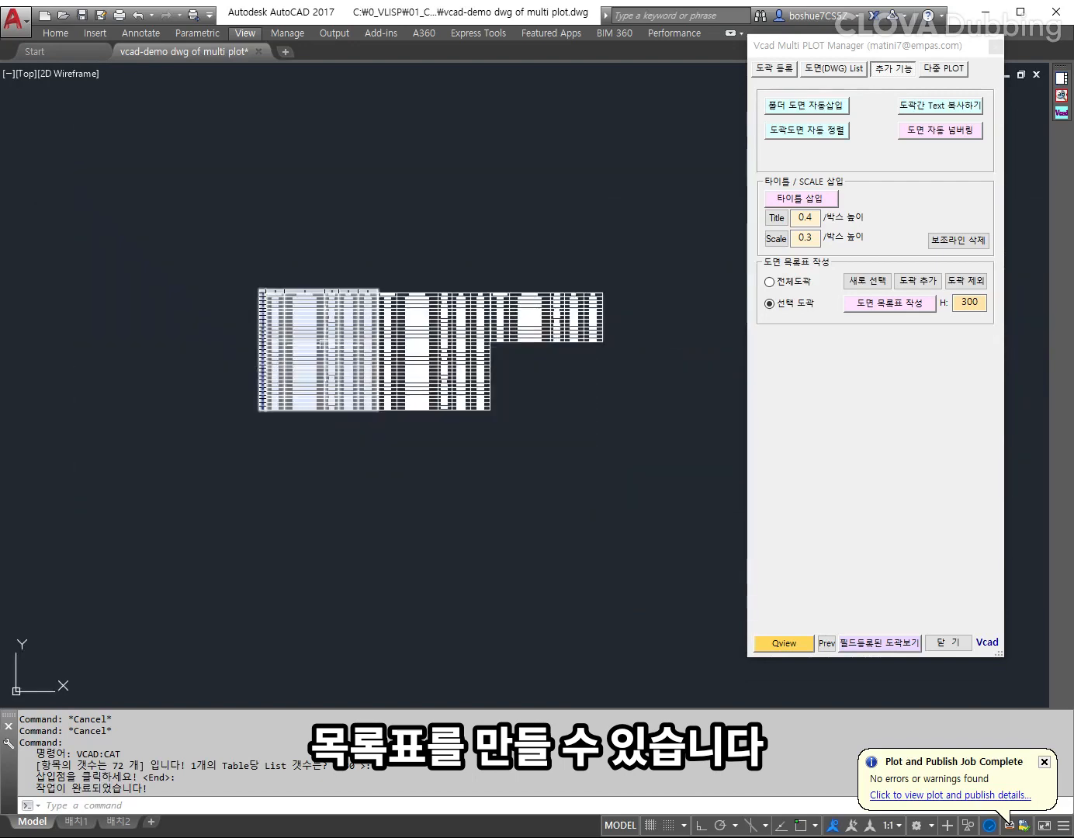
{"action": "middle_click_drag", "start_coordinate": [284, 357], "coordinate": [546, 361]}
{"action": "scroll", "coordinate": [551, 349], "scroll_direction": "down", "scroll_amount": 5}
{"action": "scroll", "coordinate": [433, 352], "scroll_direction": "down", "scroll_amount": 5}
{"action": "scroll", "coordinate": [427, 299], "scroll_direction": "up", "scroll_amount": 5}
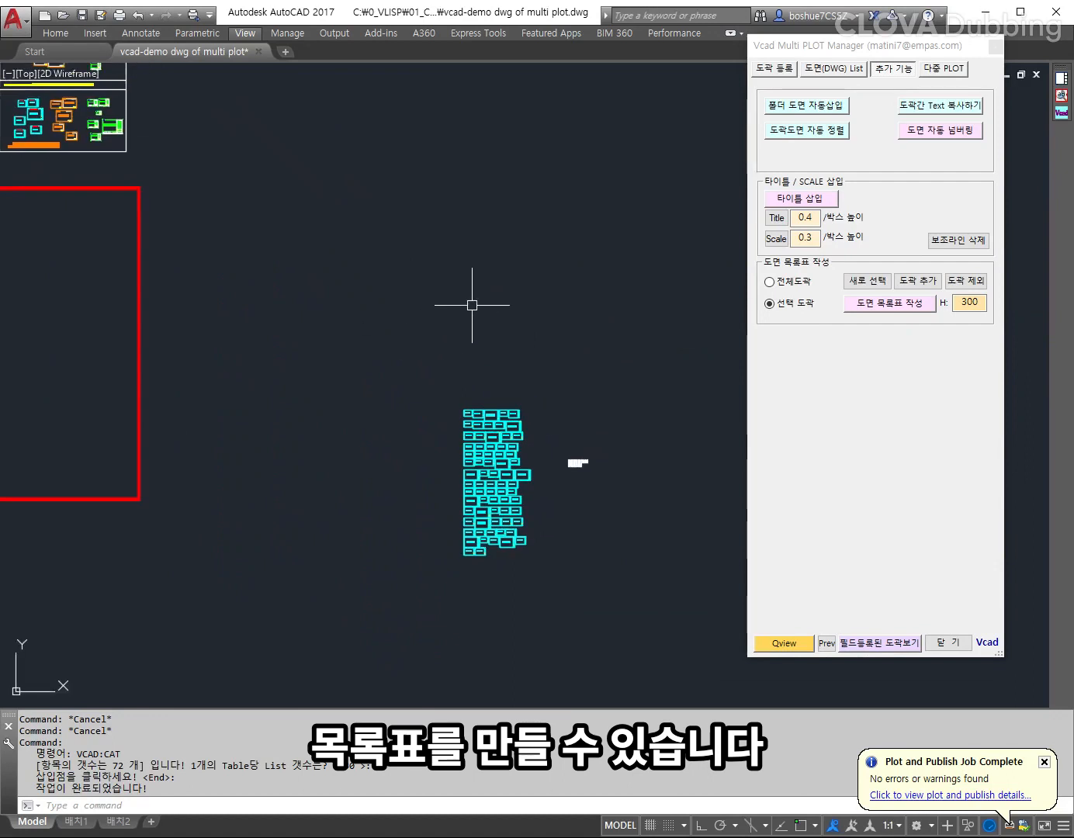
Step: Show the DWG list of all registered frames and mark every entry for QView
{"action": "middle_click_drag", "start_coordinate": [547, 274], "coordinate": [575, 293]}
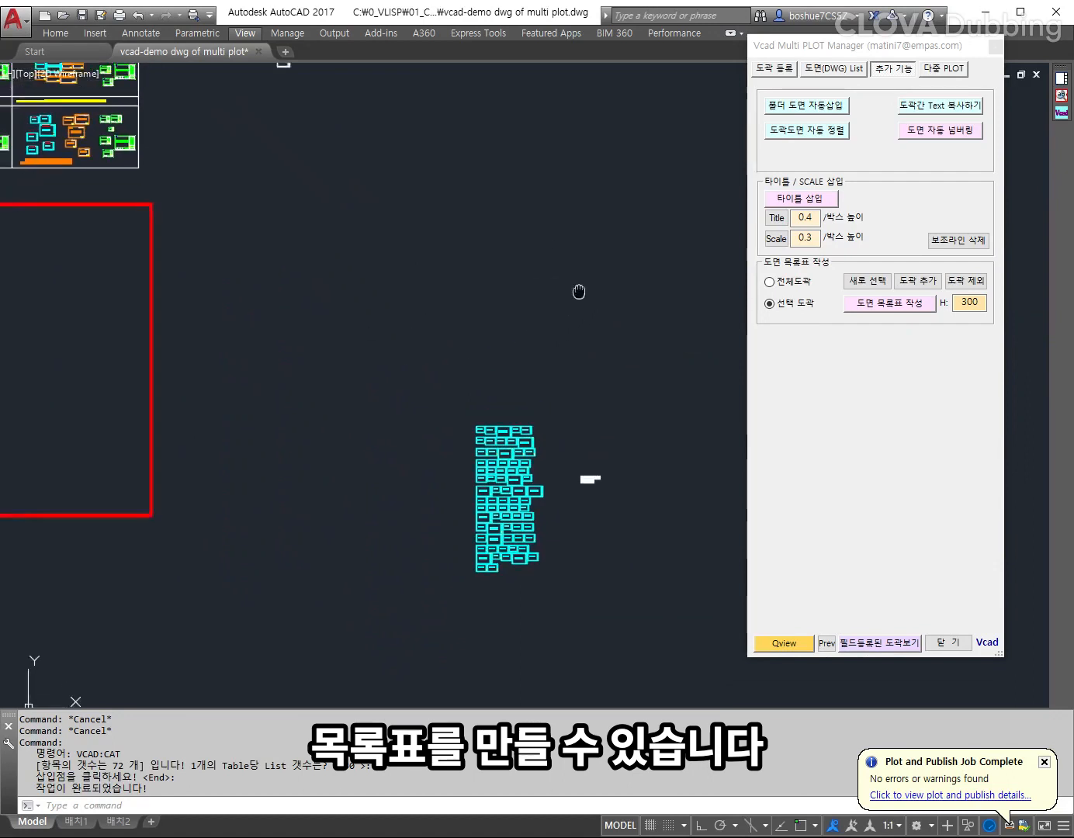
{"action": "left_click", "coordinate": [837, 70]}
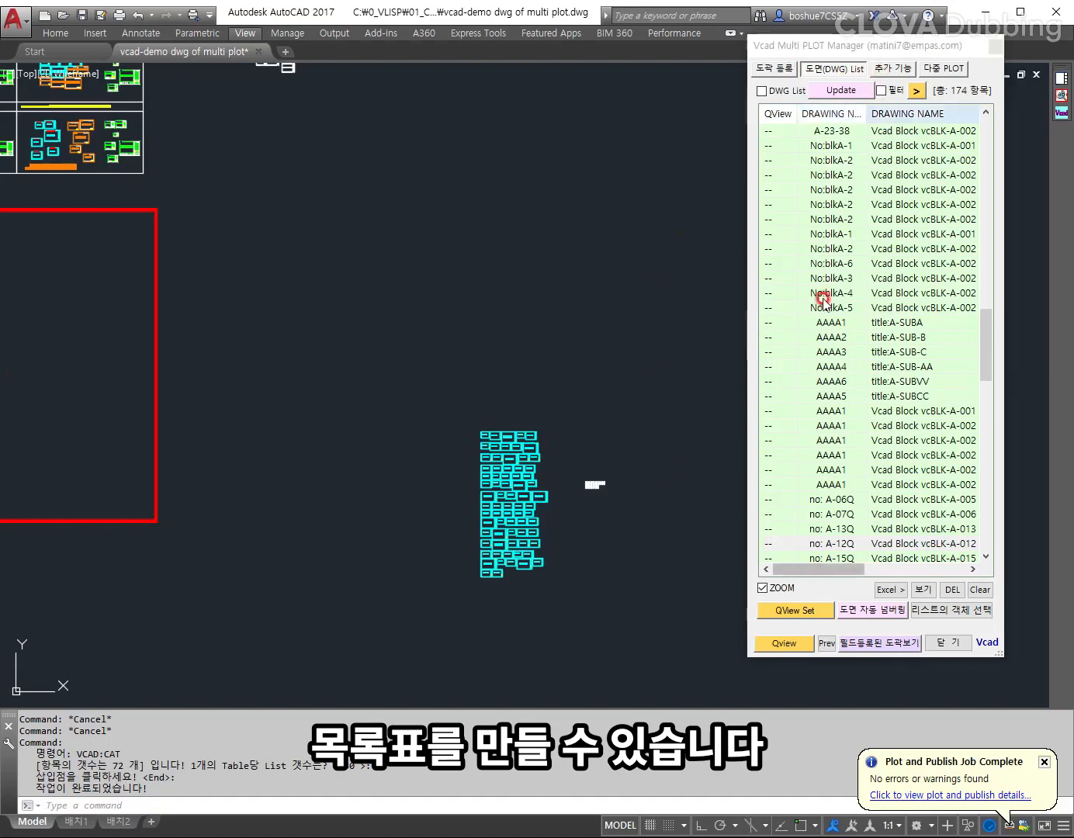
{"action": "scroll", "coordinate": [676, 447], "scroll_direction": "down", "scroll_amount": 4}
{"action": "scroll", "coordinate": [676, 446], "scroll_direction": "up", "scroll_amount": 3}
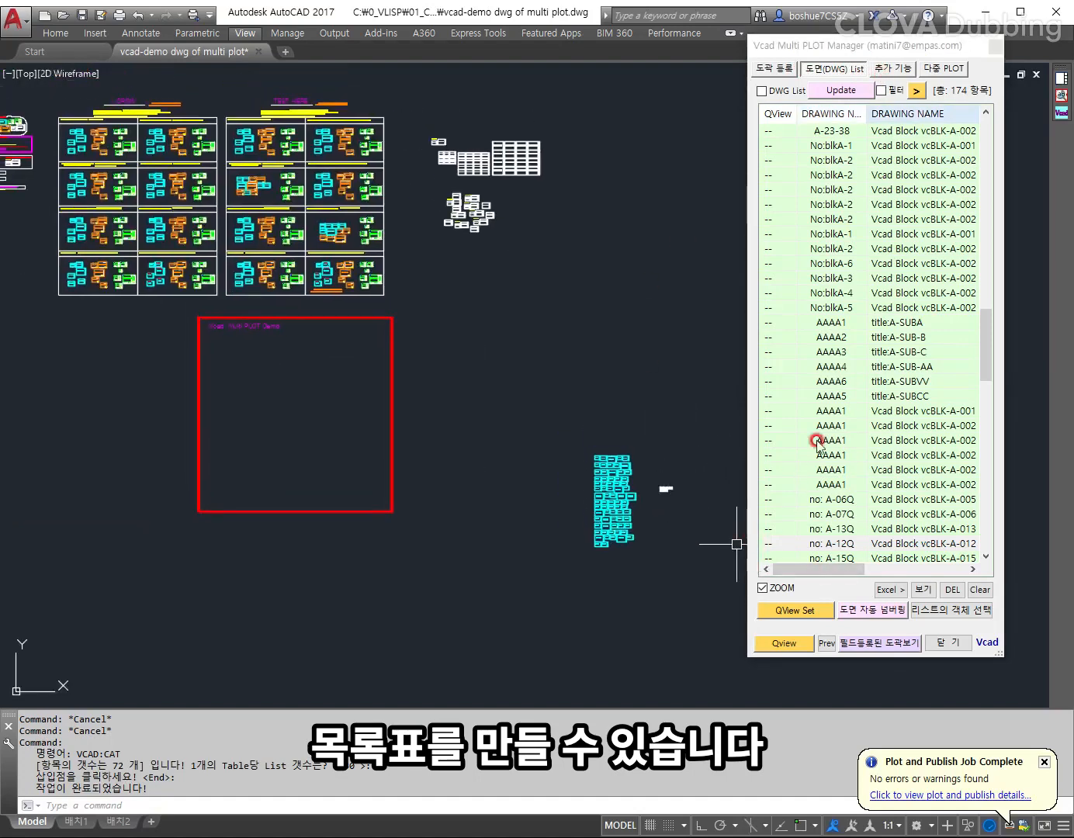
{"action": "left_click", "coordinate": [774, 138]}
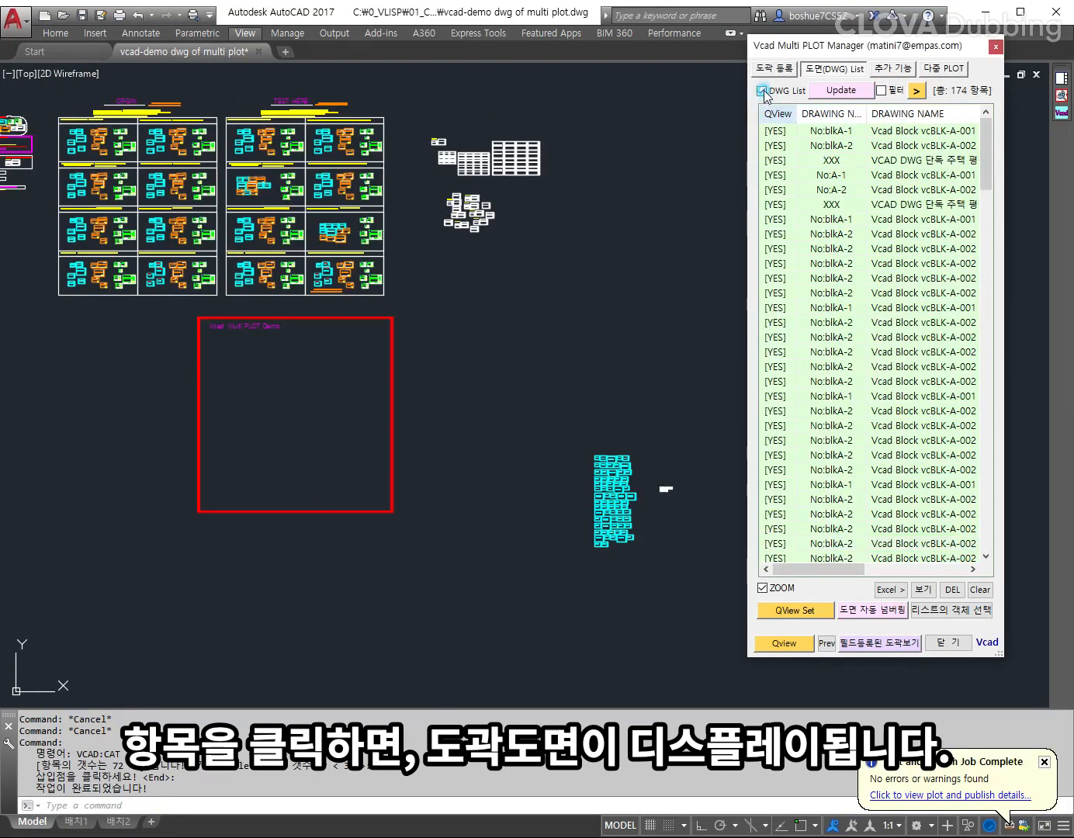
Step: Clear the QView marks and display individual frames by choosing several No:blkA entries in the DWG list
{"action": "left_click", "coordinate": [800, 308]}
{"action": "middle_click_drag", "start_coordinate": [727, 497], "coordinate": [716, 517]}
{"action": "left_click", "coordinate": [846, 307]}
{"action": "left_click", "coordinate": [849, 322]}
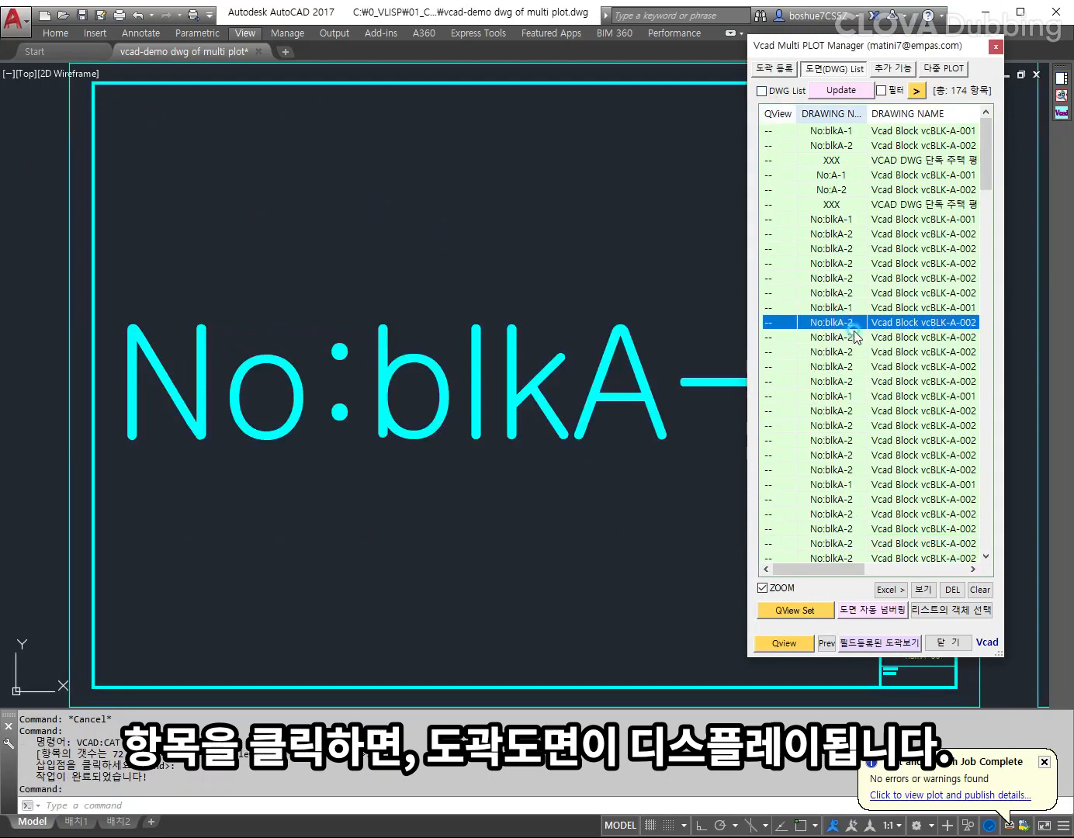
{"action": "left_click", "coordinate": [852, 367]}
{"action": "left_click", "coordinate": [854, 411]}
{"action": "left_click", "coordinate": [853, 425]}
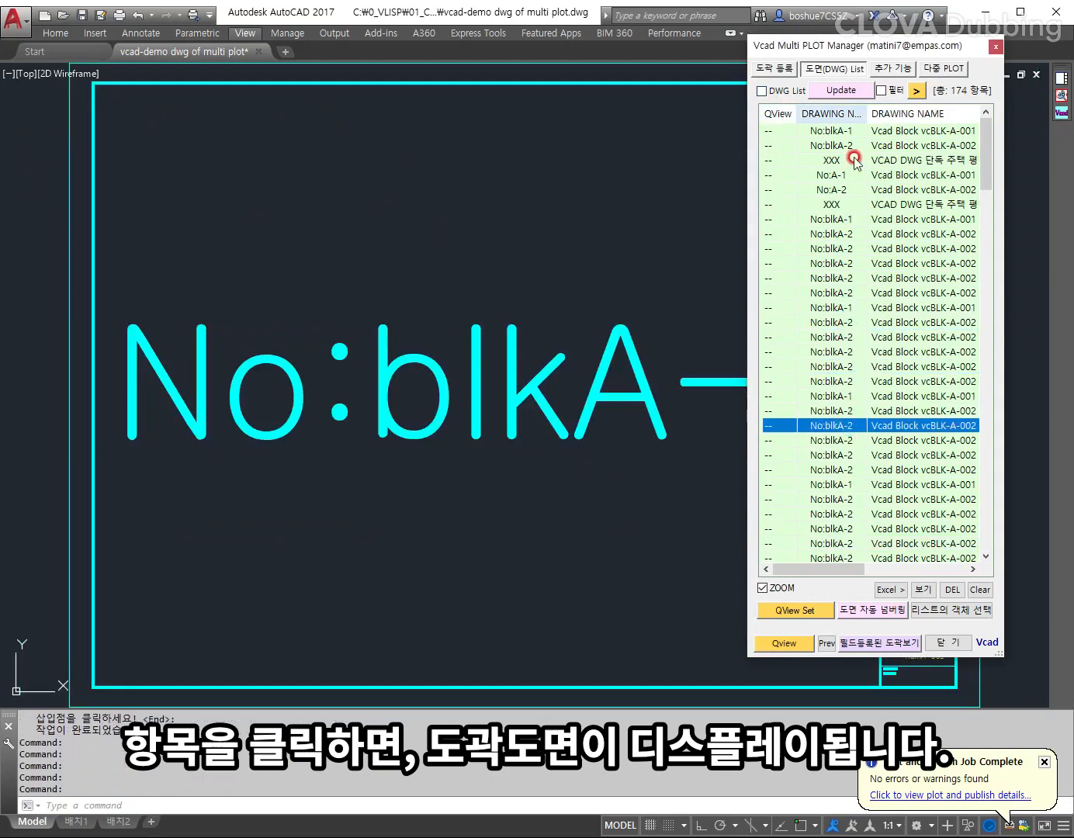
Step: Sort the DWG list by drawing number, and re-sort it by drawing name in descending order
{"action": "left_click", "coordinate": [844, 118]}
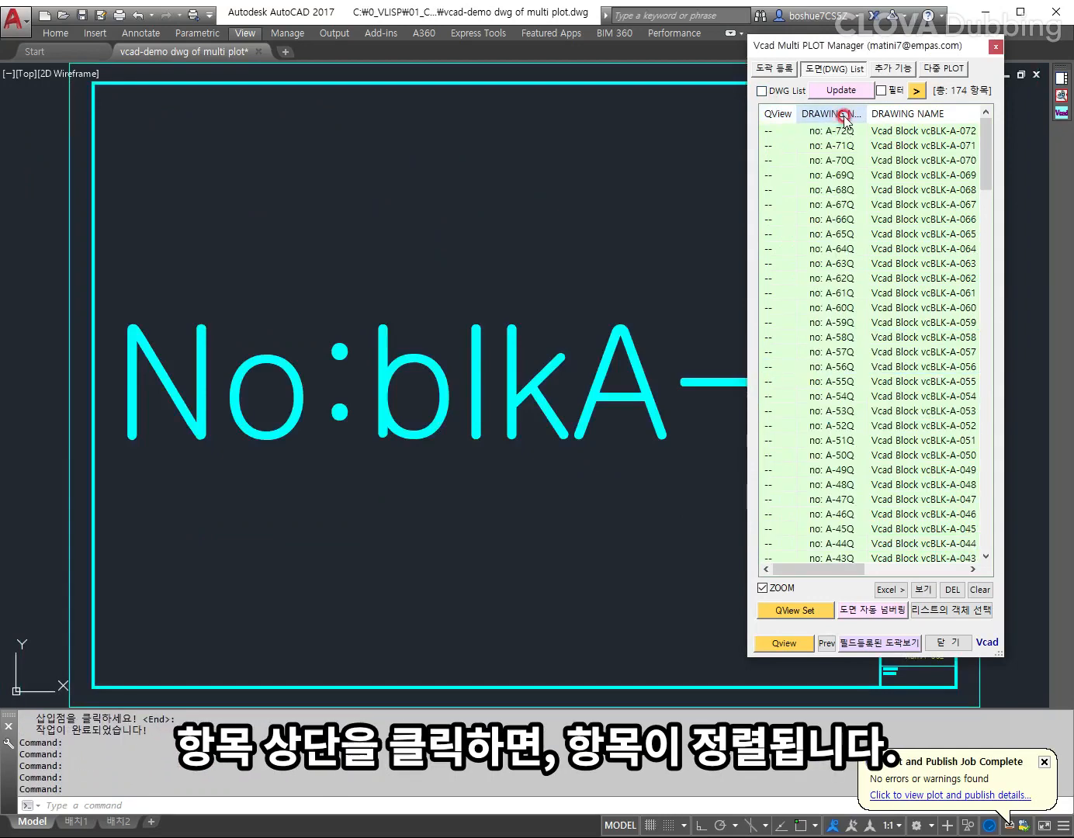
{"action": "left_click", "coordinate": [912, 113]}
{"action": "left_click", "coordinate": [911, 113]}
{"action": "mouse_move", "coordinate": [738, 217]}
{"action": "left_mouse_down"}
{"action": "mouse_move", "coordinate": [575, 218]}
{"action": "mouse_move", "coordinate": [750, 214]}
{"action": "left_mouse_up"}
{"action": "left_click", "coordinate": [784, 69]}
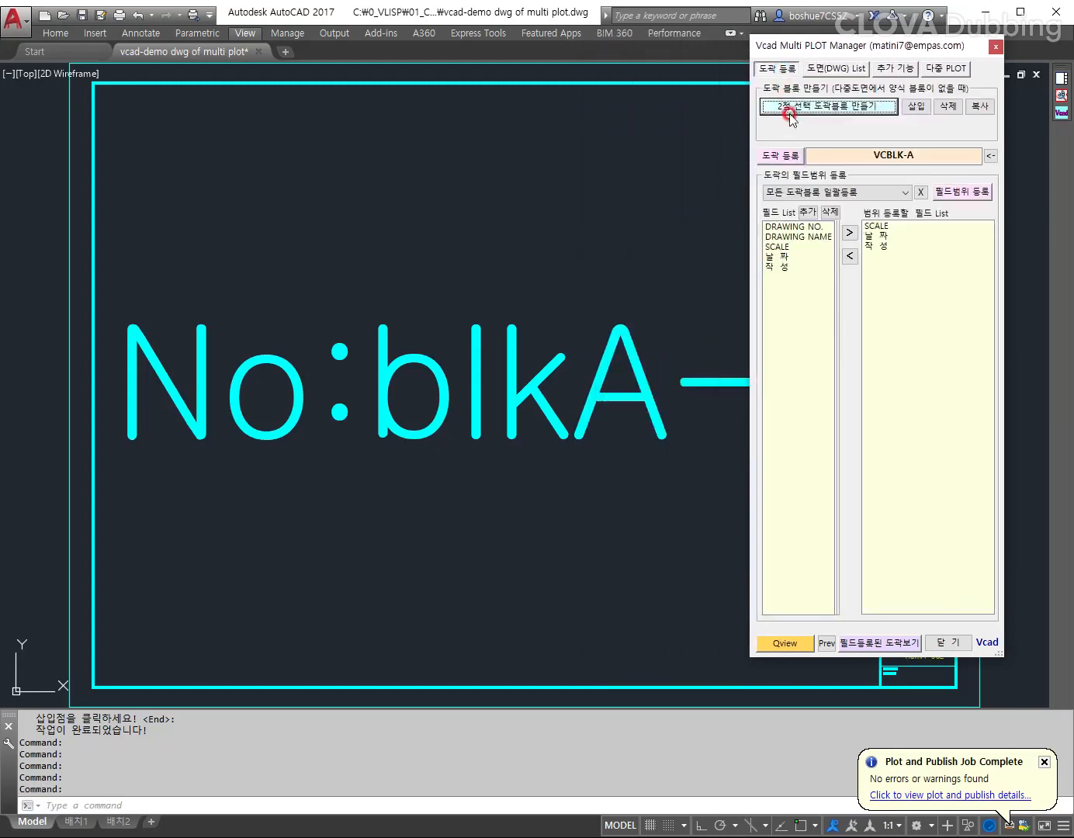
{"action": "left_click", "coordinate": [831, 70]}
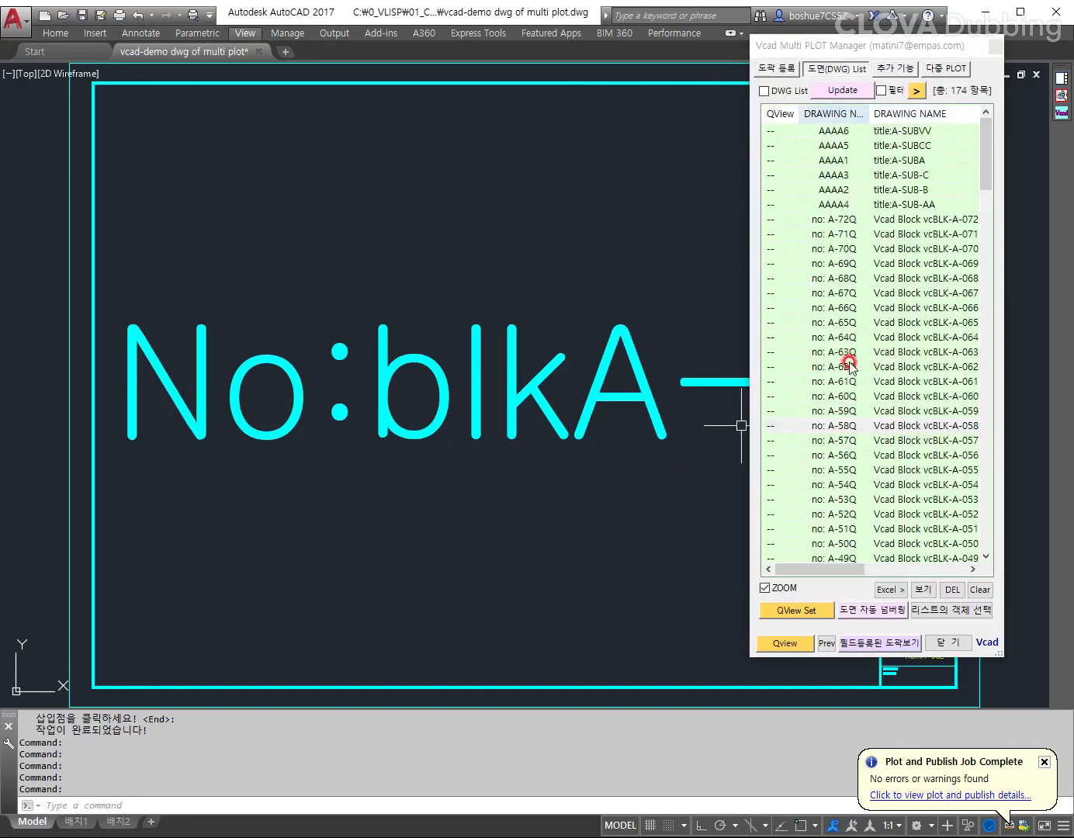
Step: Mark the entries AAAA1 (title:A-SUBA), AAAA3 (title:A-SUB-C) and AAAA2 (title:A-SUB-B) for QView
{"action": "scroll", "coordinate": [594, 433], "scroll_direction": "down", "scroll_amount": 2}
{"action": "scroll", "coordinate": [588, 451], "scroll_direction": "up", "scroll_amount": 3}
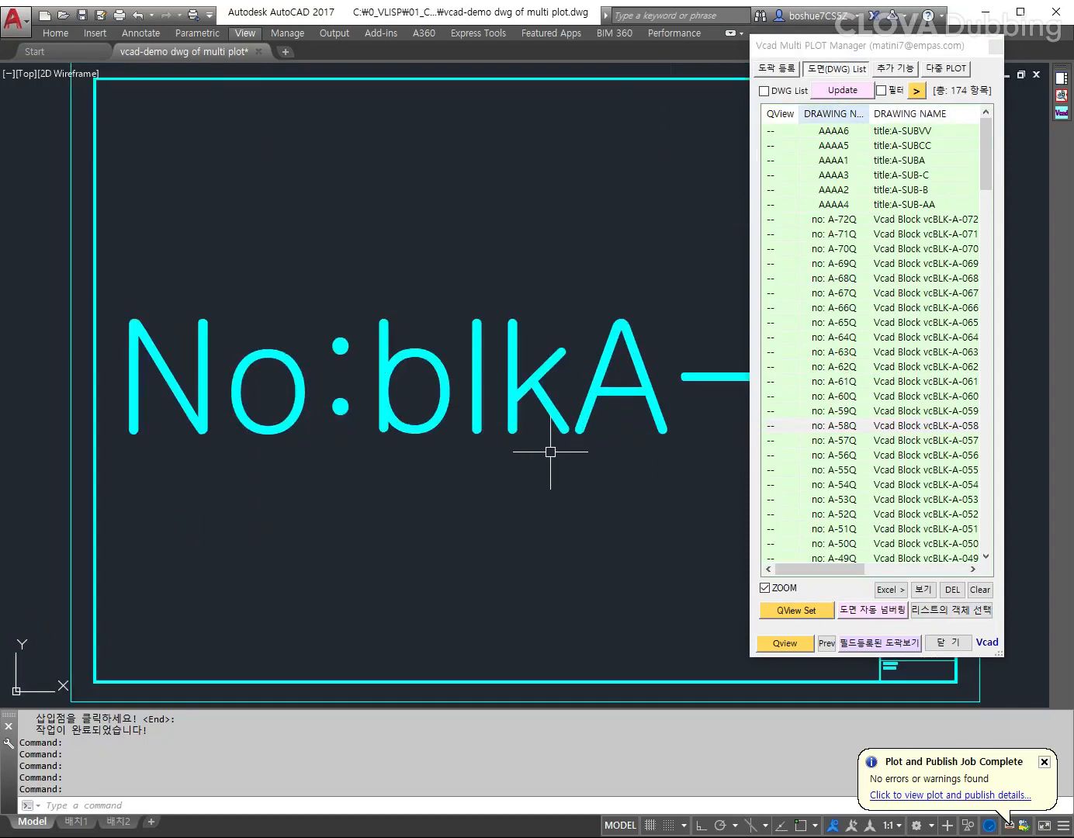
{"action": "left_click", "coordinate": [779, 157]}
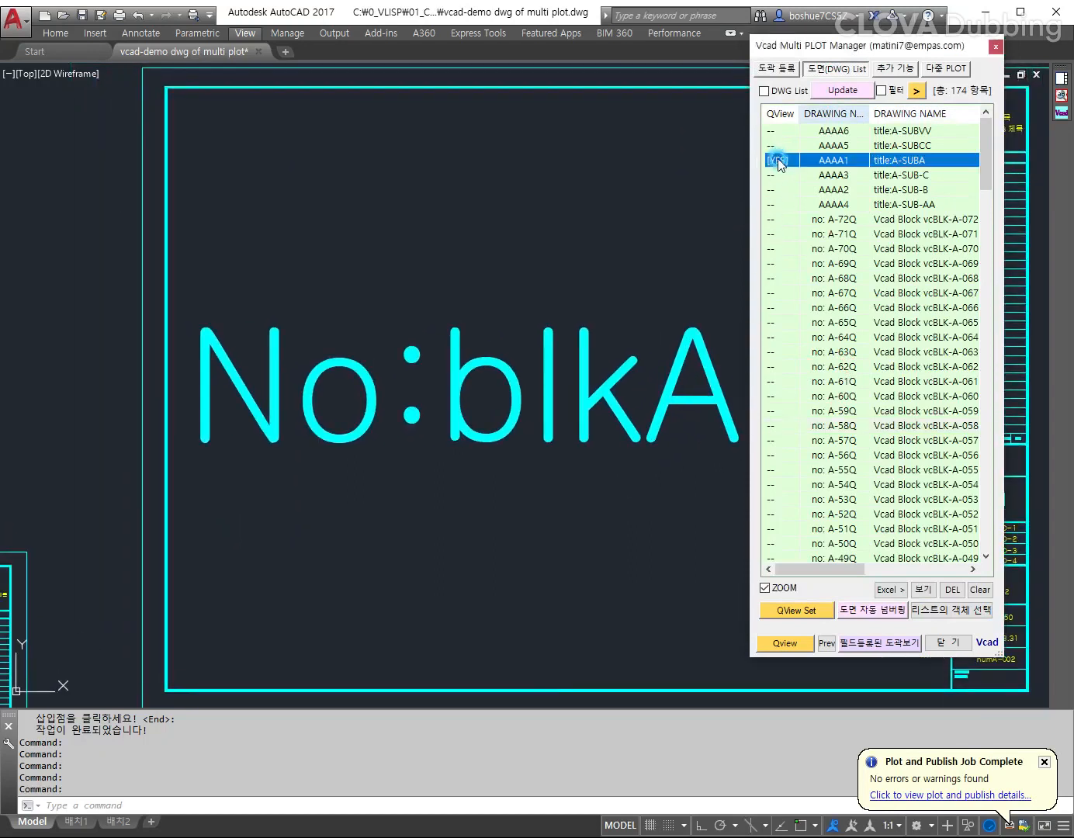
{"action": "left_click", "coordinate": [780, 177]}
{"action": "left_click", "coordinate": [779, 192]}
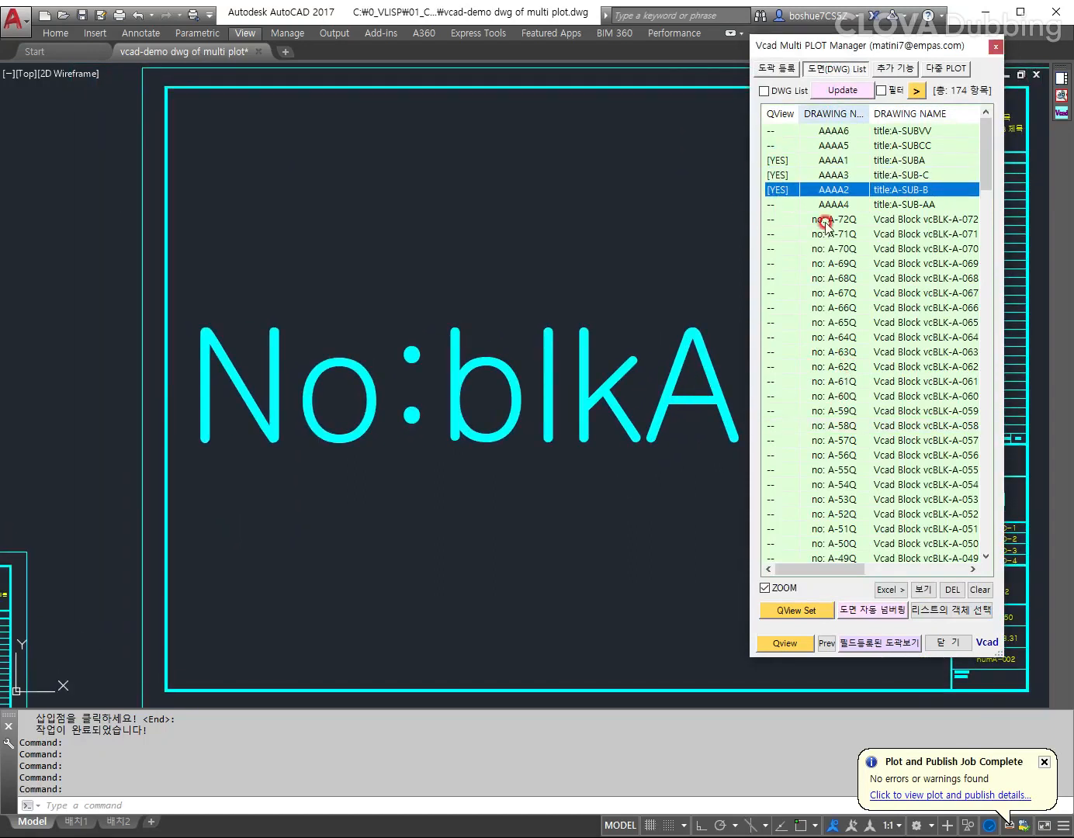
Step: Cycle through the marked frames AAAA1, AAAA3 and AAAA2 zoomed in with QView
{"action": "left_click", "coordinate": [784, 644]}
{"action": "left_click", "coordinate": [784, 644]}
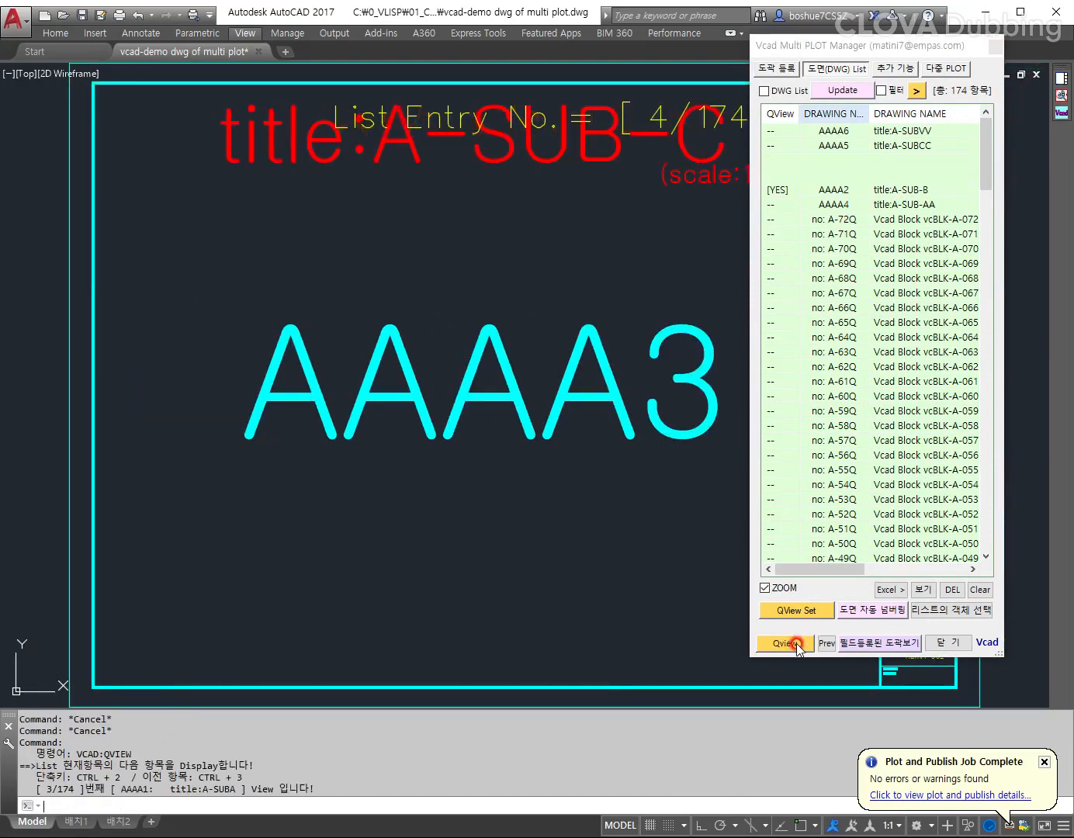
{"action": "left_click", "coordinate": [799, 645]}
{"action": "left_click", "coordinate": [798, 644]}
{"action": "left_click", "coordinate": [798, 644]}
{"action": "left_click", "coordinate": [798, 645]}
{"action": "left_click", "coordinate": [798, 644]}
{"action": "left_click", "coordinate": [798, 645]}
{"action": "left_click", "coordinate": [797, 644]}
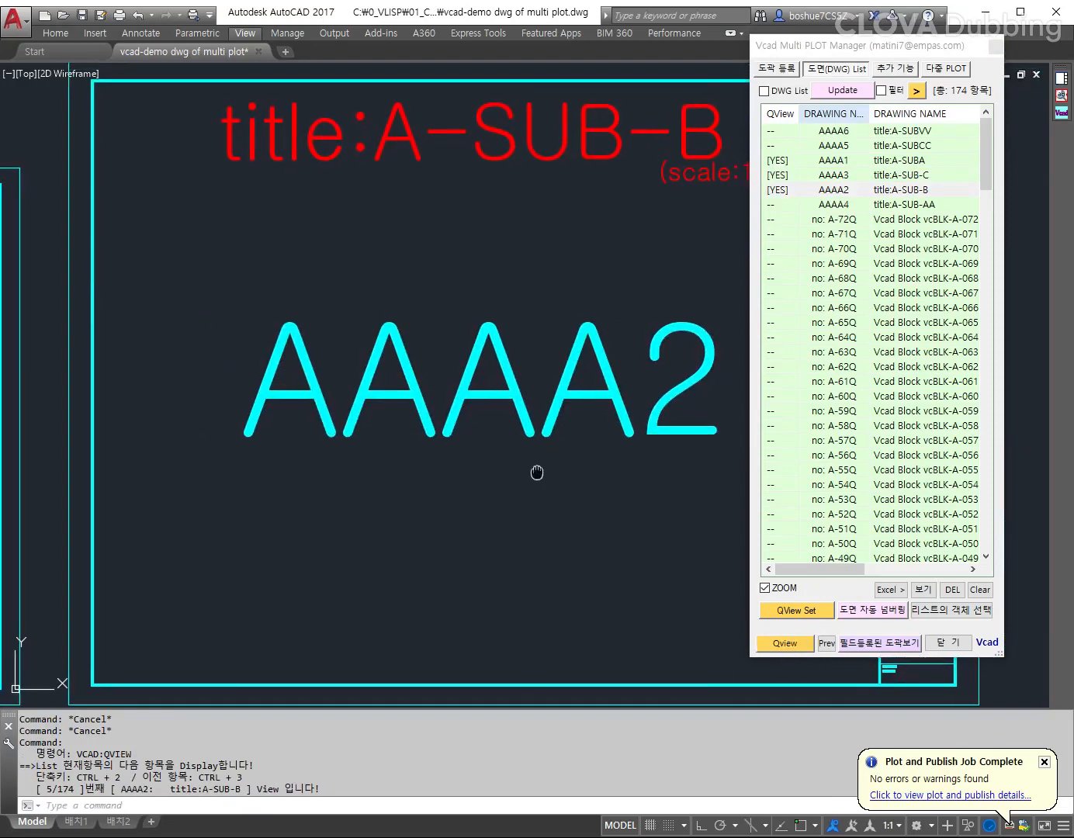
Step: Turn off ZOOM for QView and cycle through the marked frames, locating them within the surrounding drawing
{"action": "scroll", "coordinate": [537, 477], "scroll_direction": "down", "scroll_amount": 2}
{"action": "left_click", "coordinate": [764, 587]}
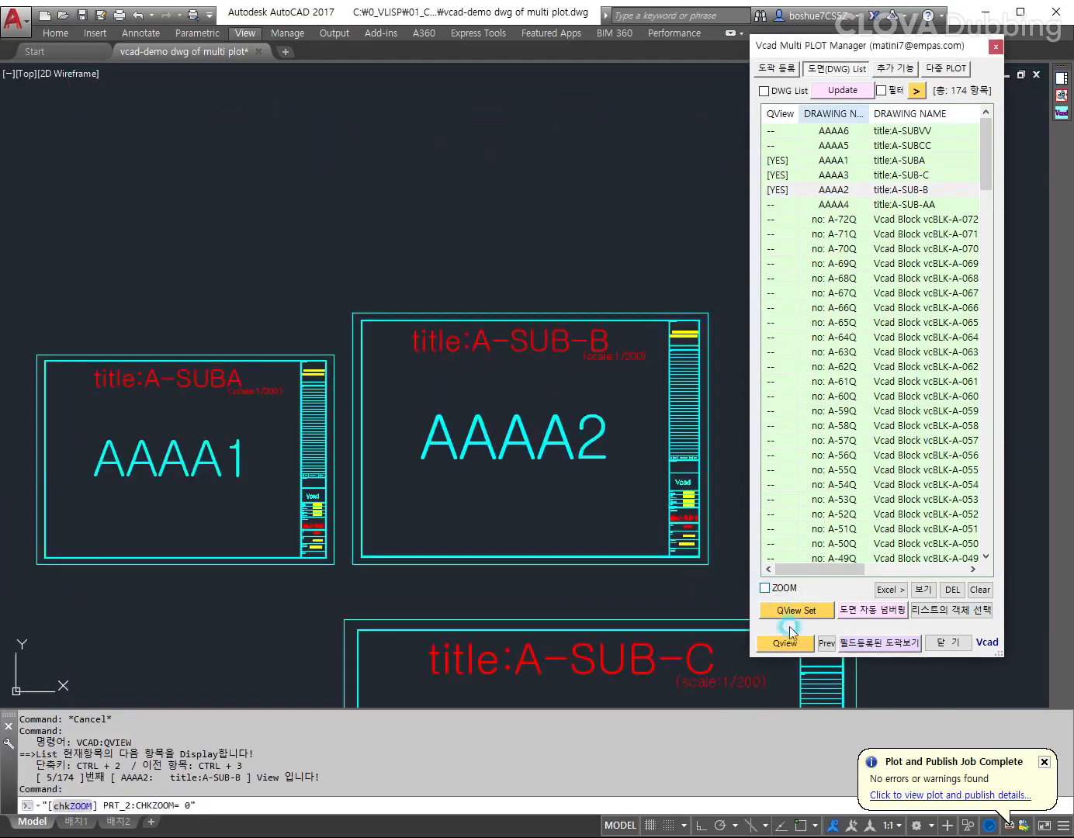
{"action": "left_click", "coordinate": [790, 643]}
{"action": "left_click", "coordinate": [791, 642]}
{"action": "left_click", "coordinate": [791, 642]}
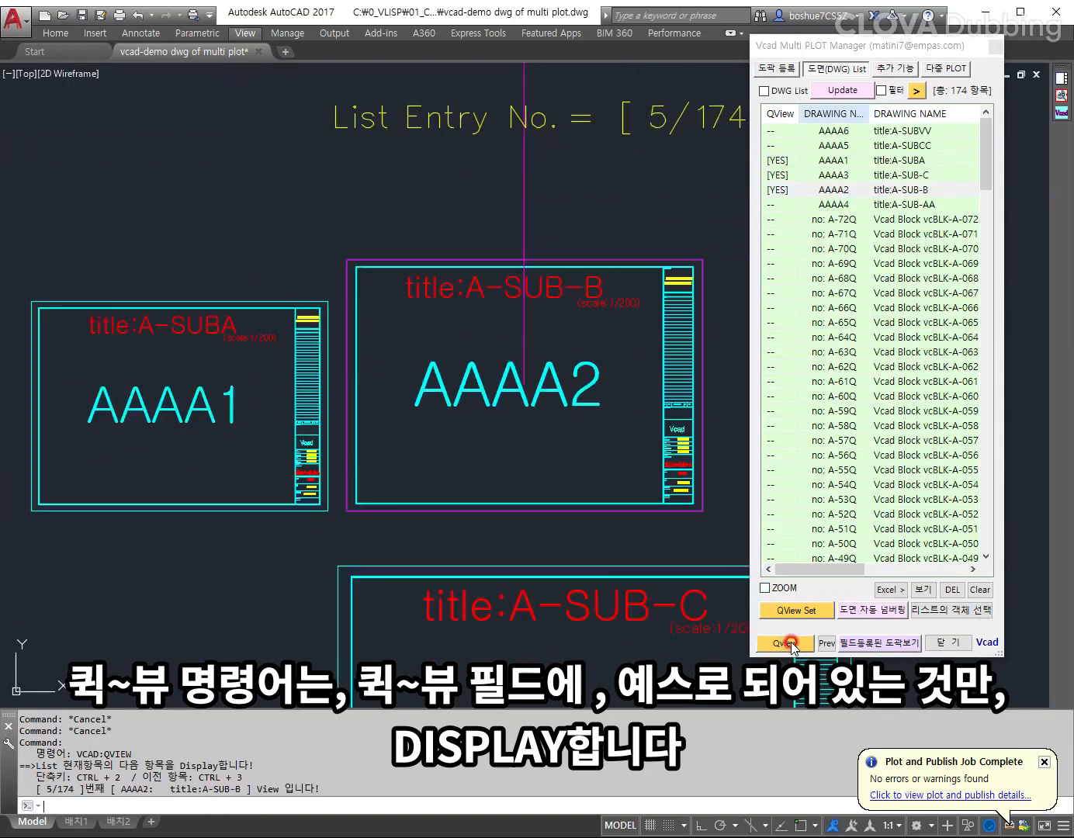
{"action": "left_click", "coordinate": [790, 643]}
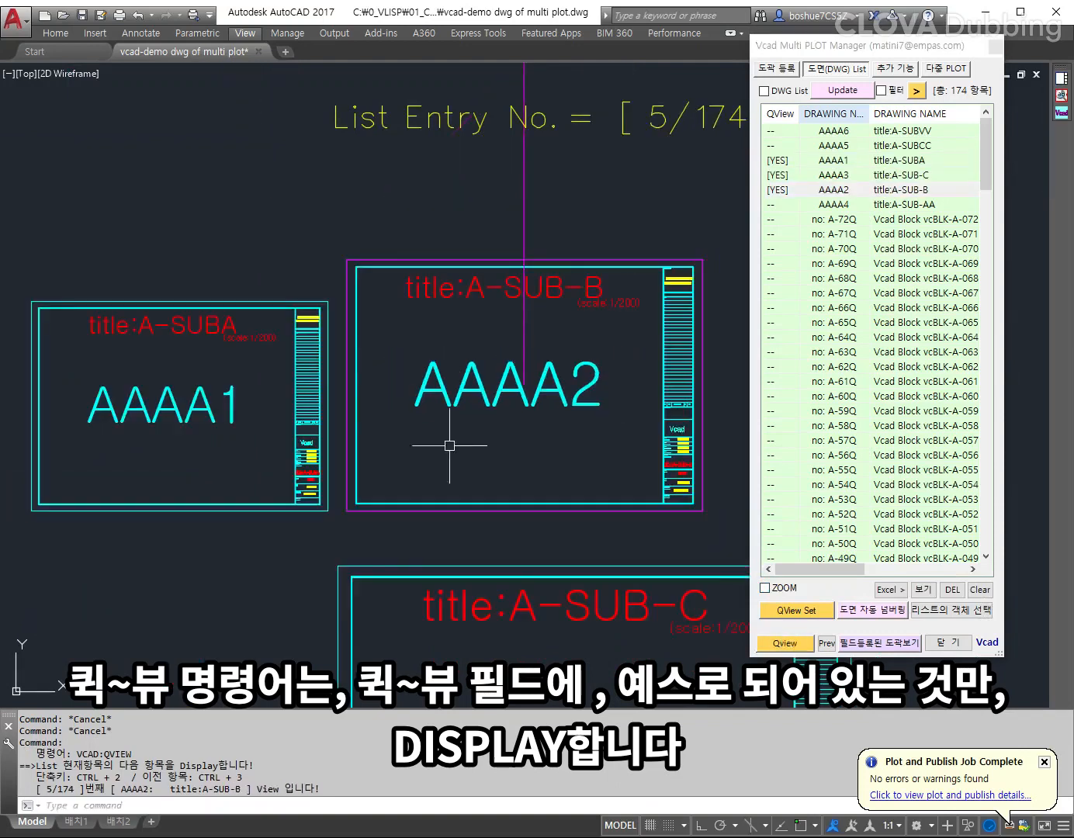
{"action": "scroll", "coordinate": [446, 388], "scroll_direction": "down", "scroll_amount": 7}
{"action": "left_click", "coordinate": [803, 636]}
{"action": "left_click", "coordinate": [791, 643]}
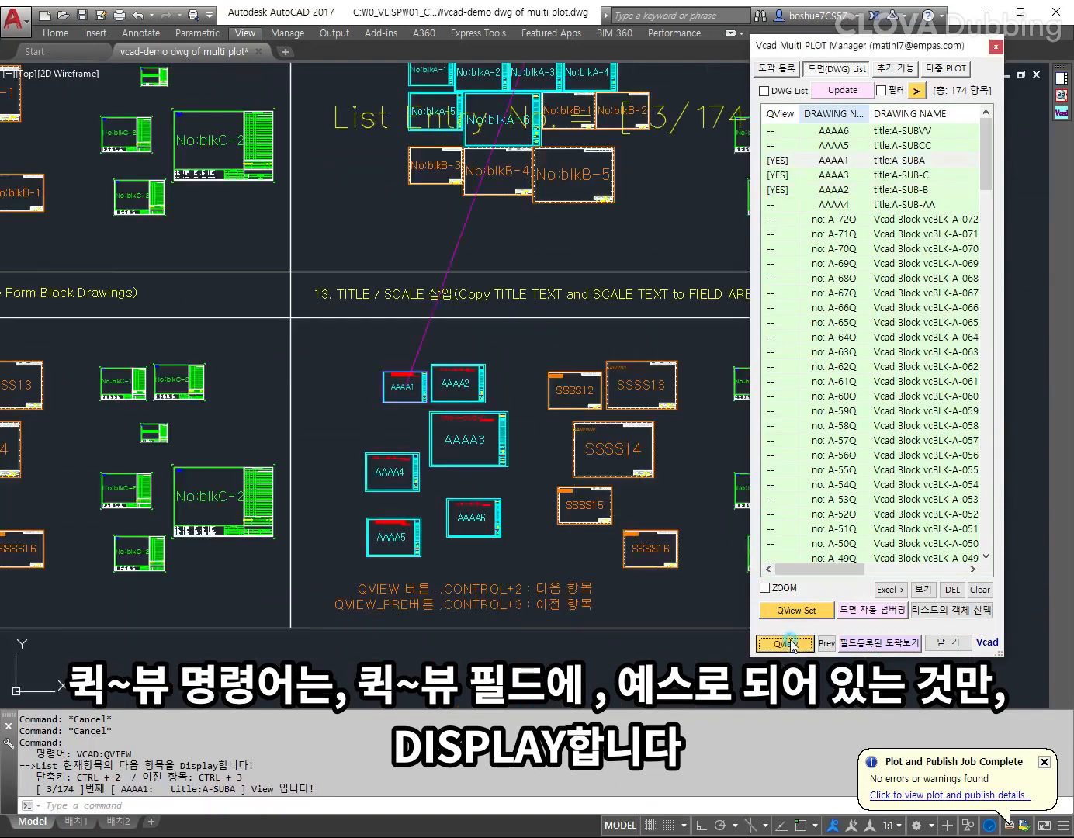
{"action": "left_click", "coordinate": [790, 644]}
{"action": "scroll", "coordinate": [501, 427], "scroll_direction": "up", "scroll_amount": 2}
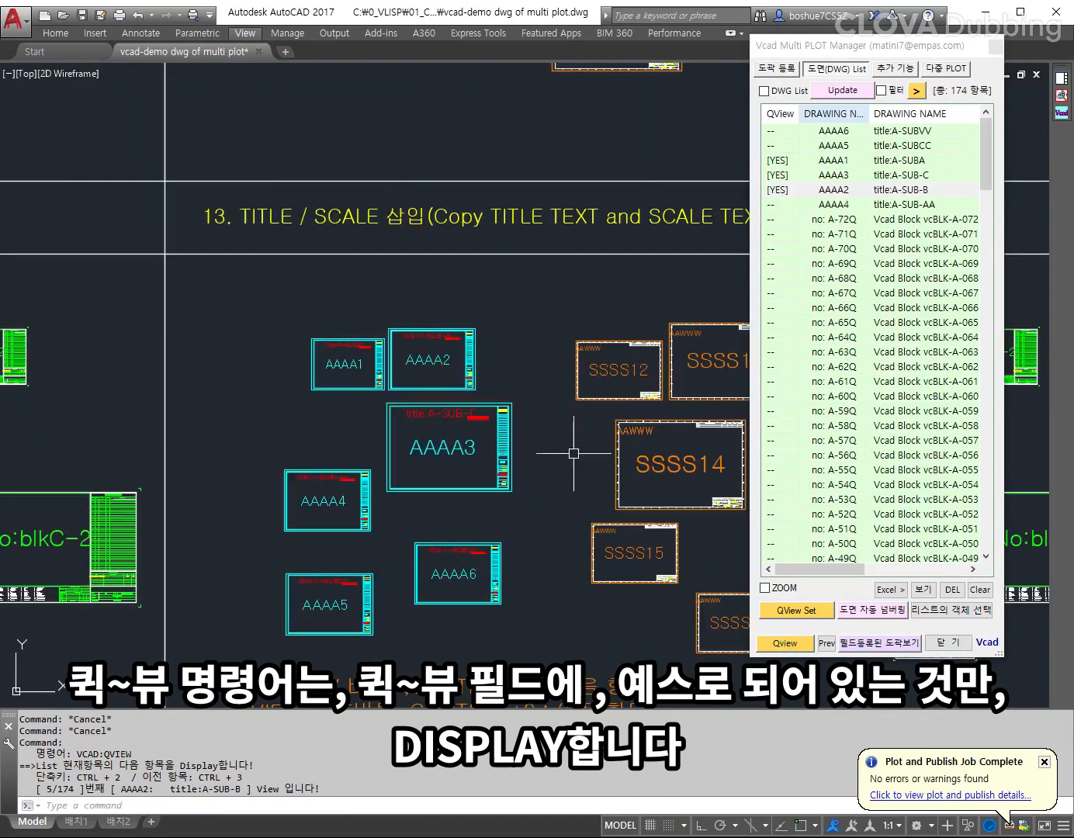
{"action": "middle_click_drag", "start_coordinate": [512, 414], "coordinate": [518, 423]}
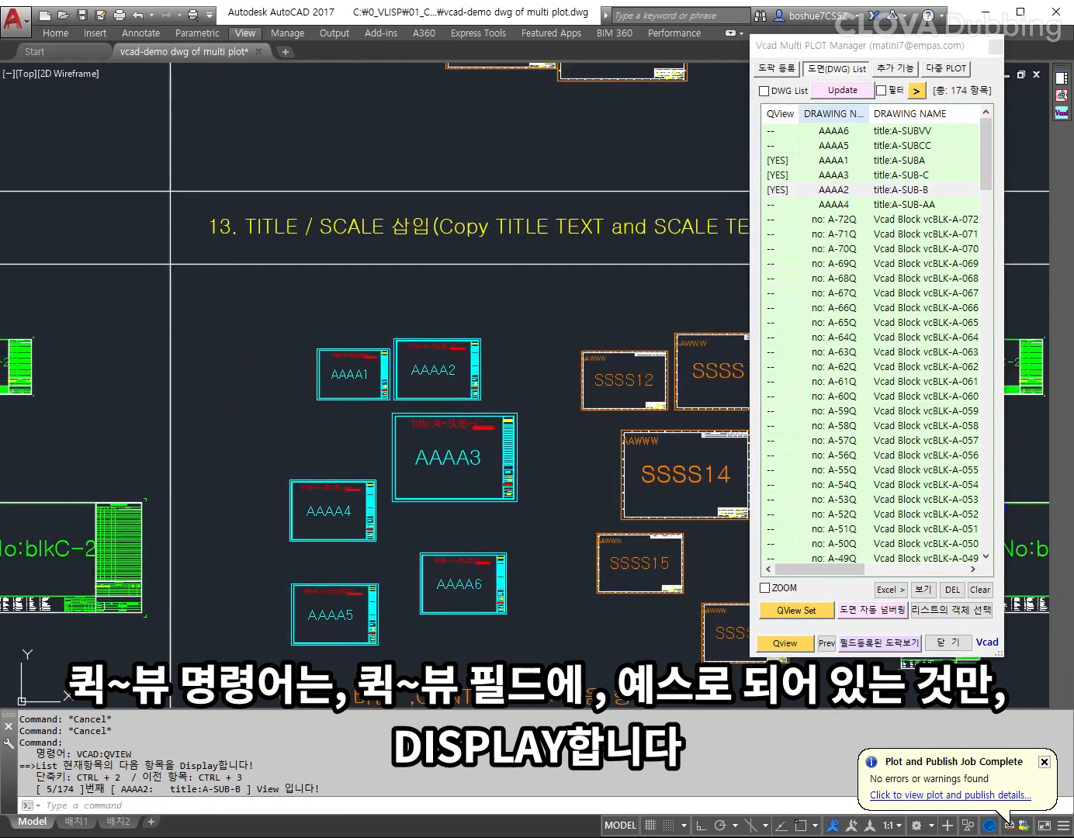
Step: Sort the DWG list by QView mark and clear all entries from the list
{"action": "left_click", "coordinate": [787, 115]}
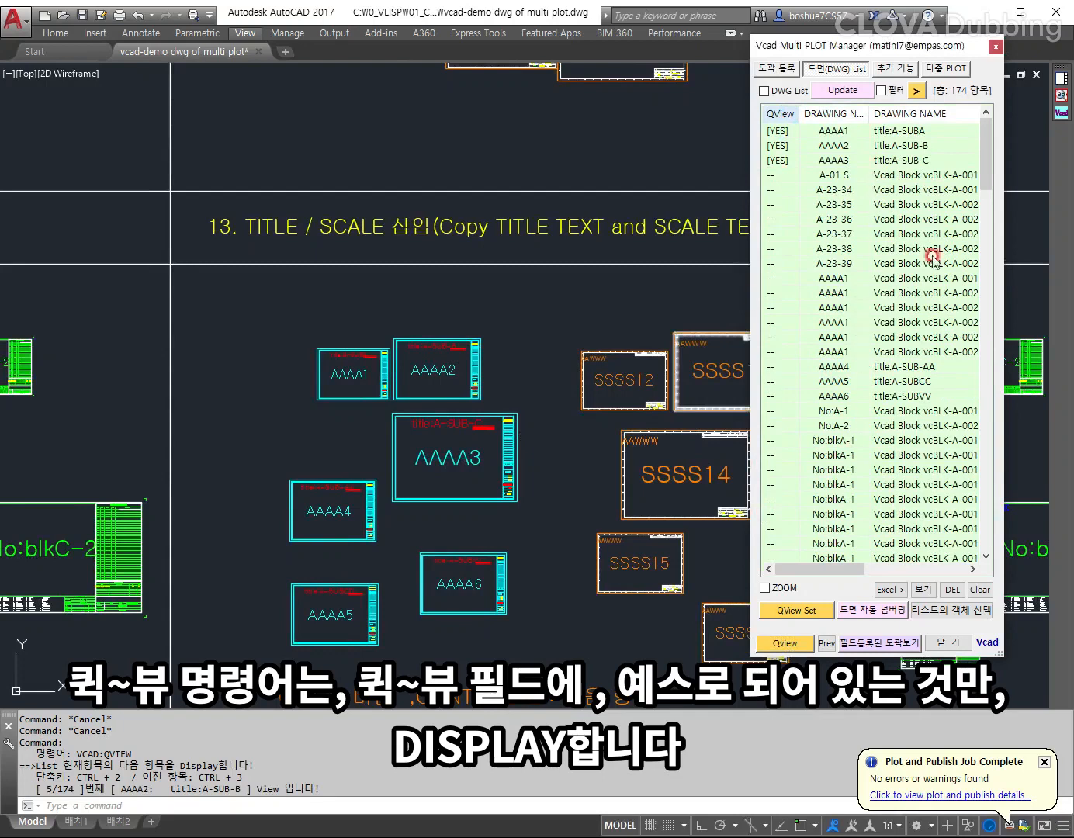
{"action": "left_click", "coordinate": [984, 592]}
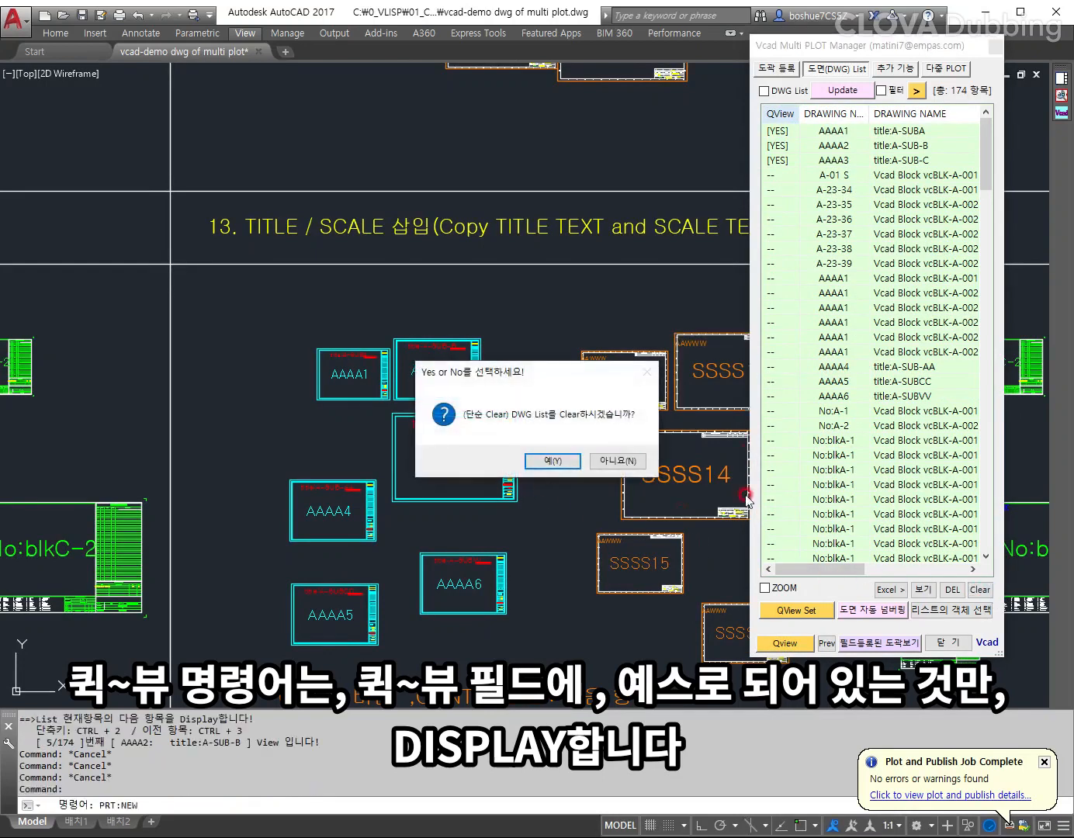
{"action": "left_click", "coordinate": [553, 461]}
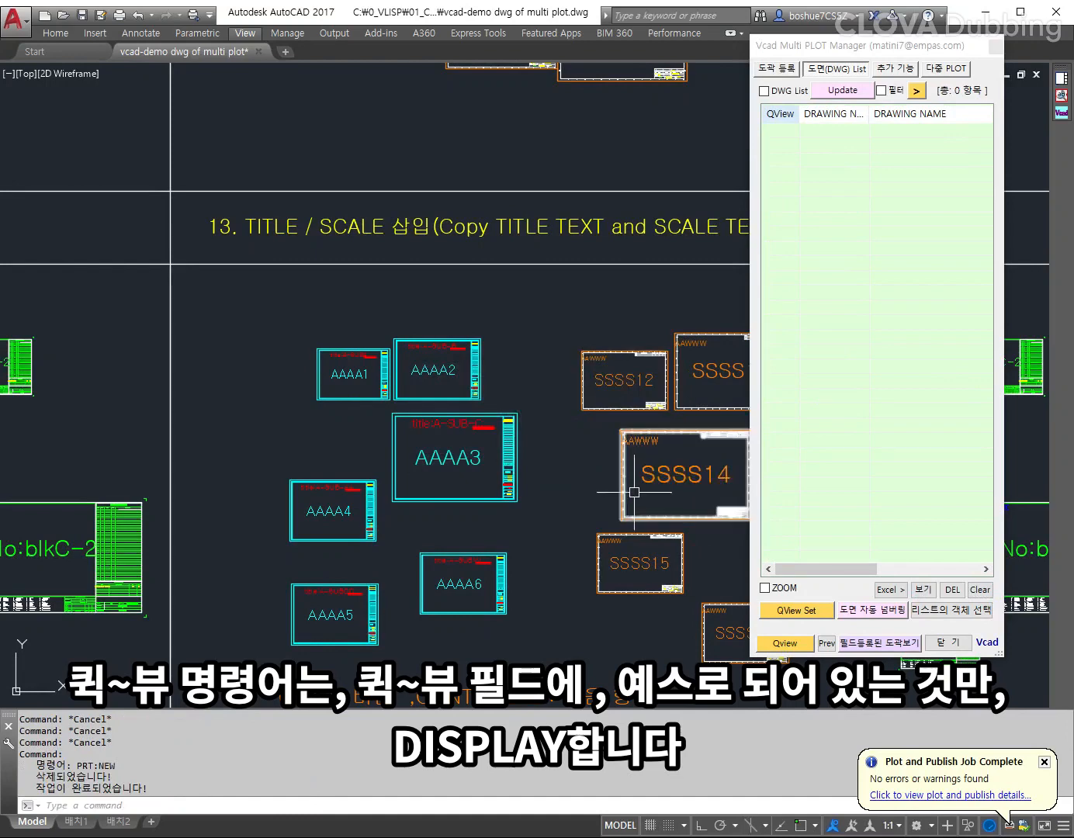
Step: Regenerate the DWG list and apply a text filter for "aaa" with no selection filter
{"action": "scroll", "coordinate": [630, 489], "scroll_direction": "down", "scroll_amount": 2}
{"action": "left_click", "coordinate": [882, 90]}
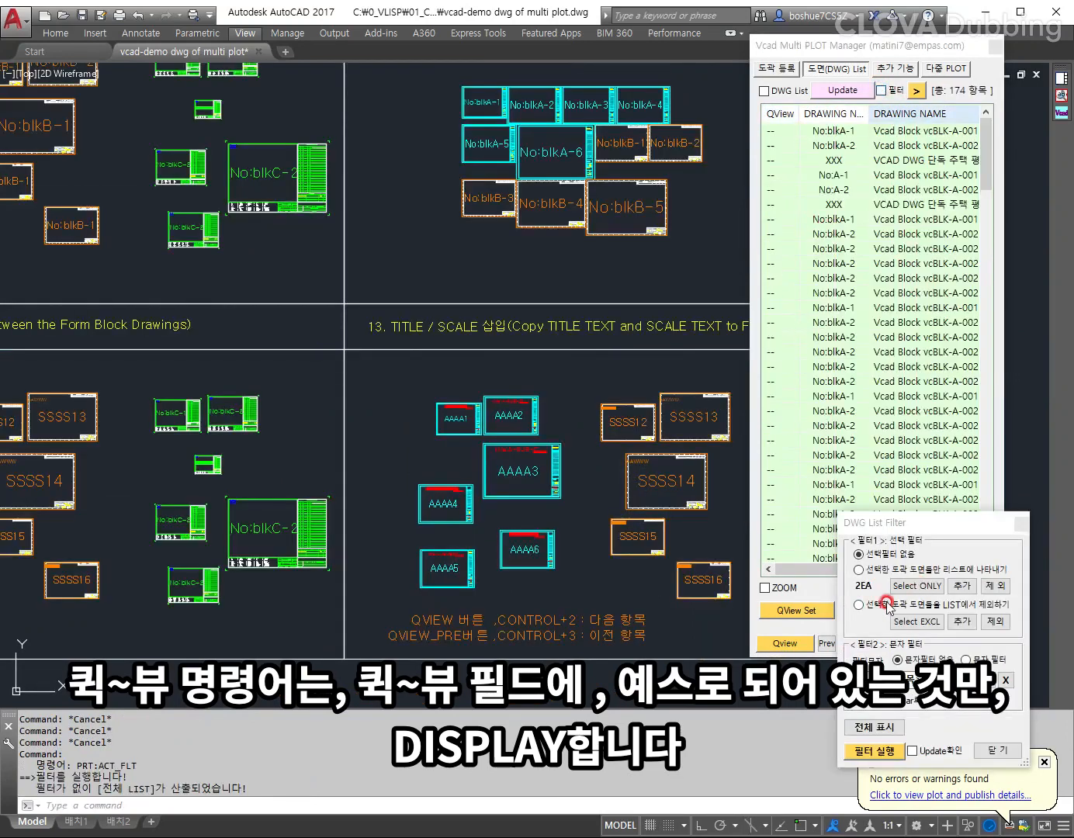
{"action": "left_click_drag", "start_coordinate": [927, 528], "coordinate": [946, 537]}
{"action": "left_click", "coordinate": [891, 761]}
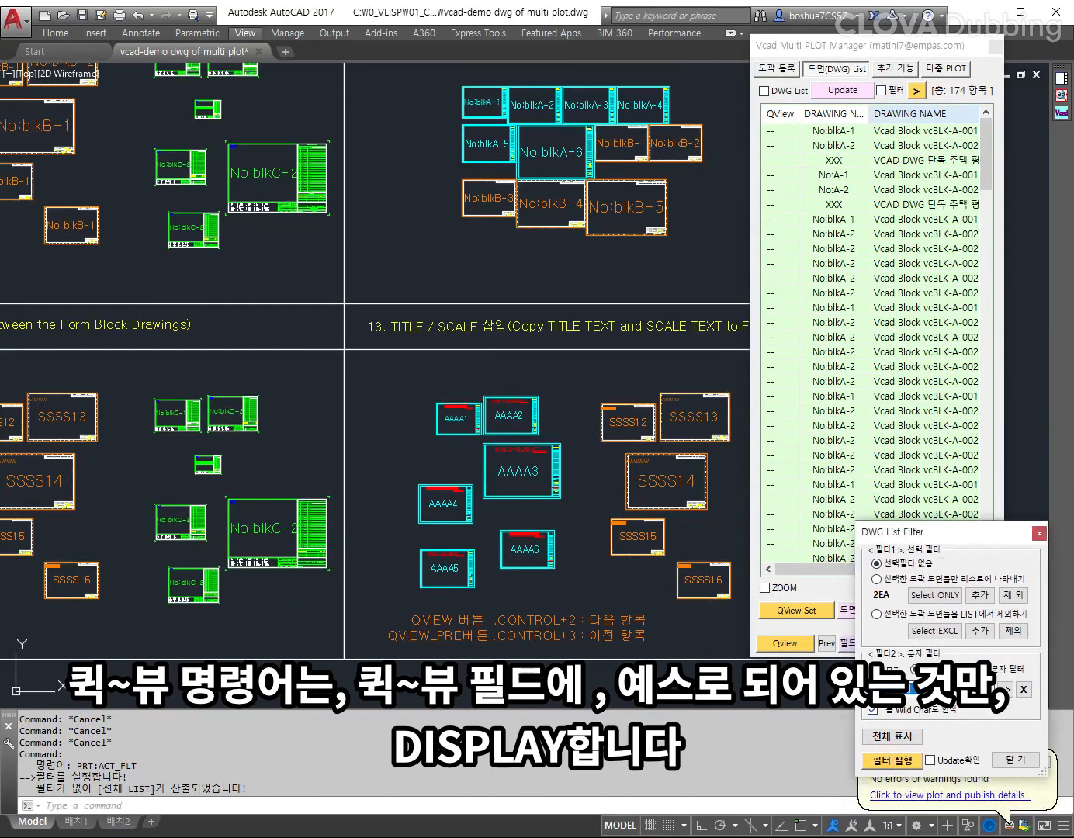
{"action": "left_click", "coordinate": [902, 755]}
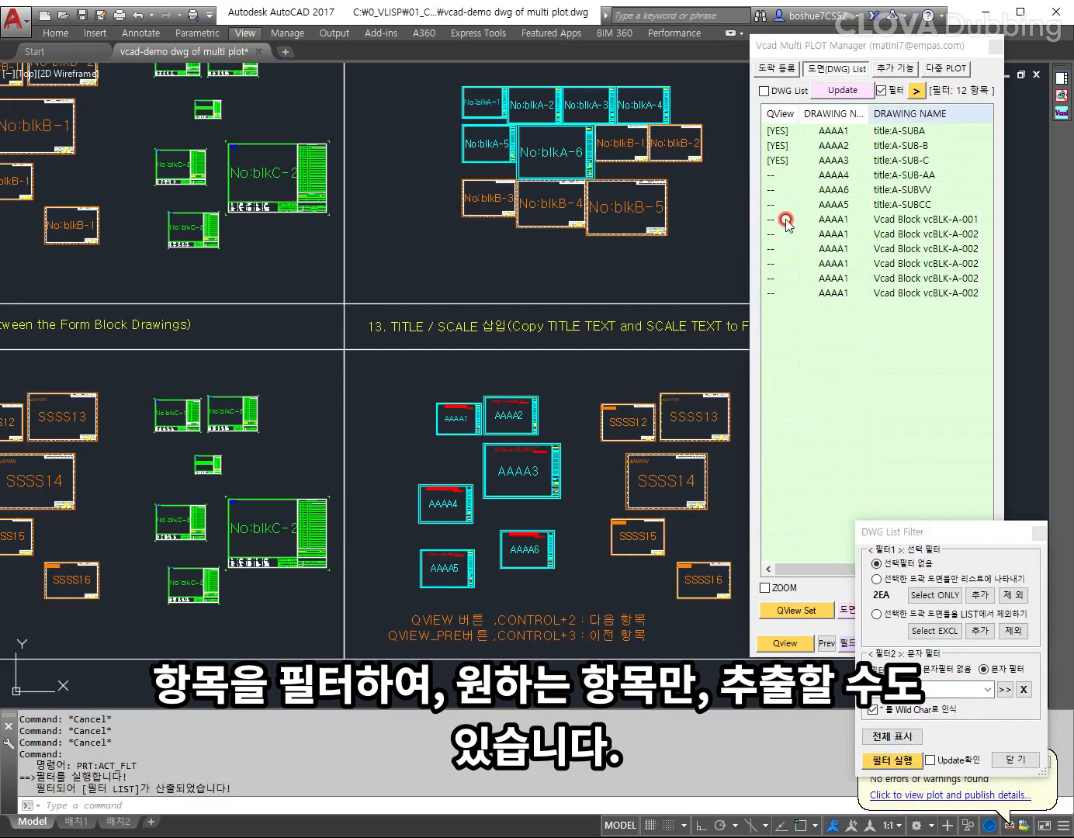
Step: Remove the QView marks from title:A-SUBA, title:A-SUB-B and title:A-SUB-C in the filtered list
{"action": "left_click", "coordinate": [780, 134]}
{"action": "left_click", "coordinate": [779, 146]}
{"action": "left_click", "coordinate": [779, 161]}
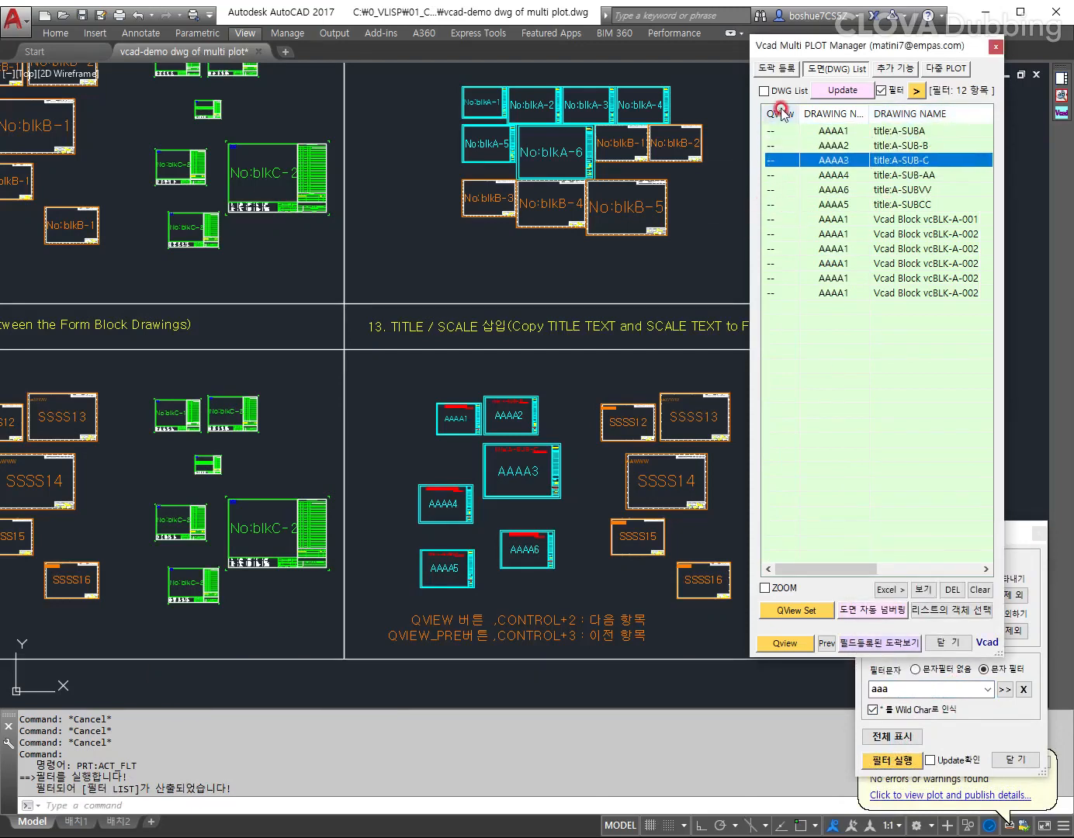
{"action": "left_click", "coordinate": [780, 114]}
{"action": "left_click", "coordinate": [779, 114]}
{"action": "left_click", "coordinate": [780, 114]}
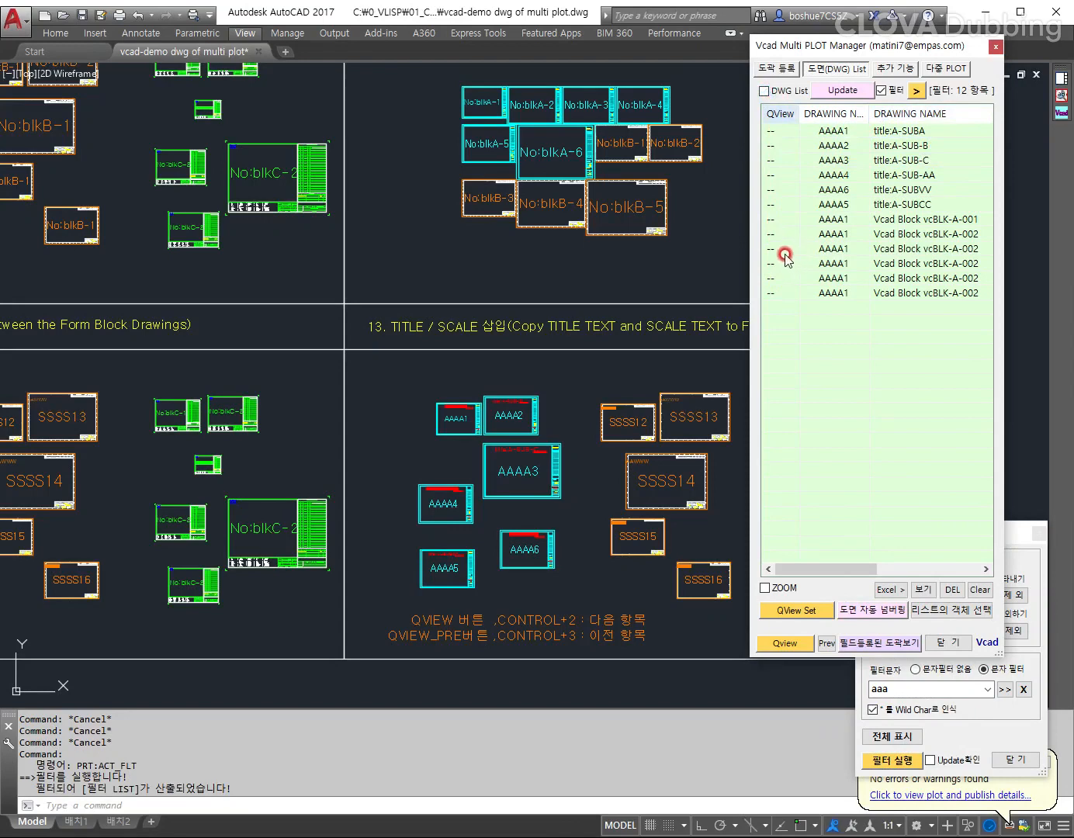
Step: Mark AAAA1 (Vcad Block vcBLK-A-001), AAAA5 (title:A-SUBCC) and AAAA6 (title:A-SUBVV) for QView
{"action": "left_click", "coordinate": [776, 220]}
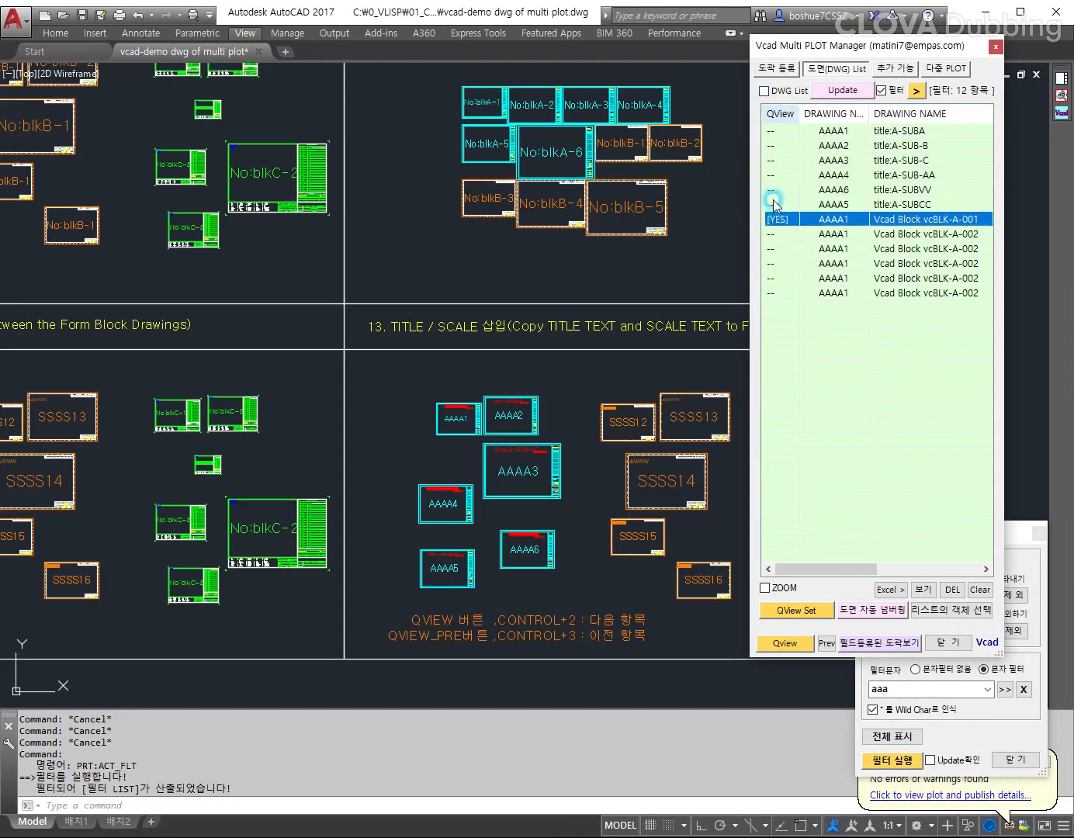
{"action": "left_click", "coordinate": [776, 204]}
{"action": "left_click", "coordinate": [776, 189]}
Step: Turn ZOOM back on and cycle through the marked AAAA6, AAAA5 and AAAA1 frames with QView
{"action": "left_click", "coordinate": [785, 642]}
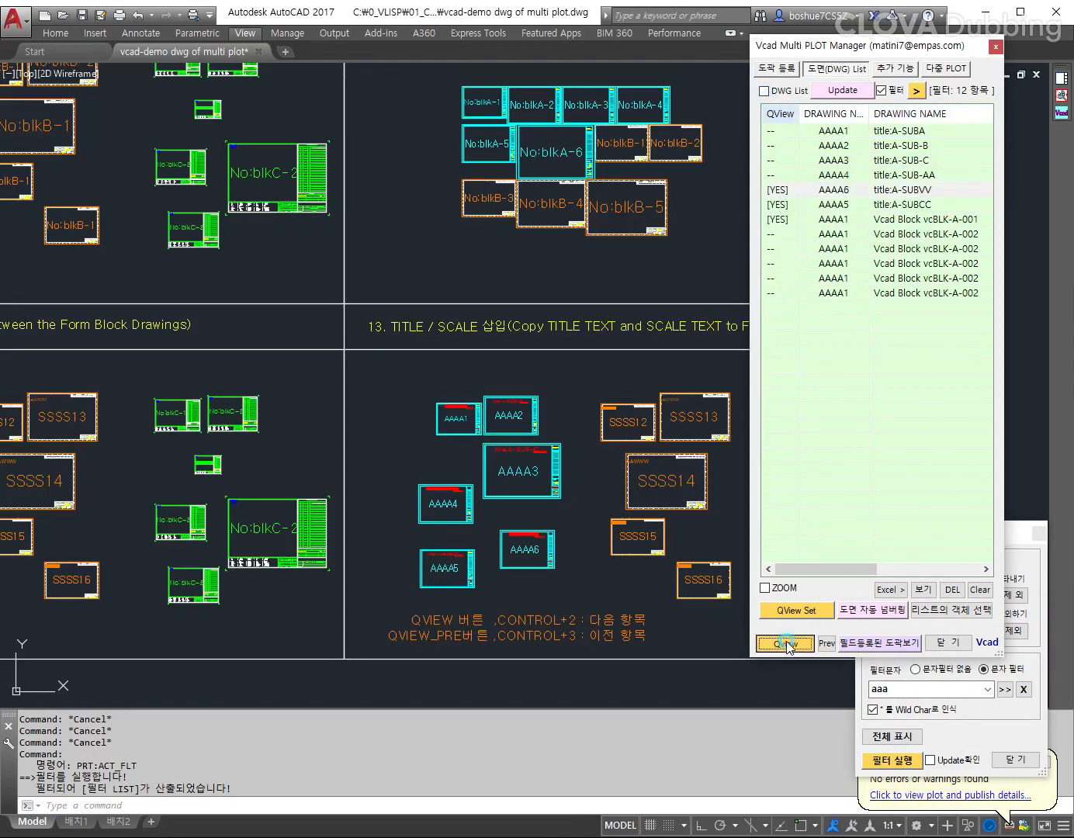
{"action": "left_click", "coordinate": [796, 583]}
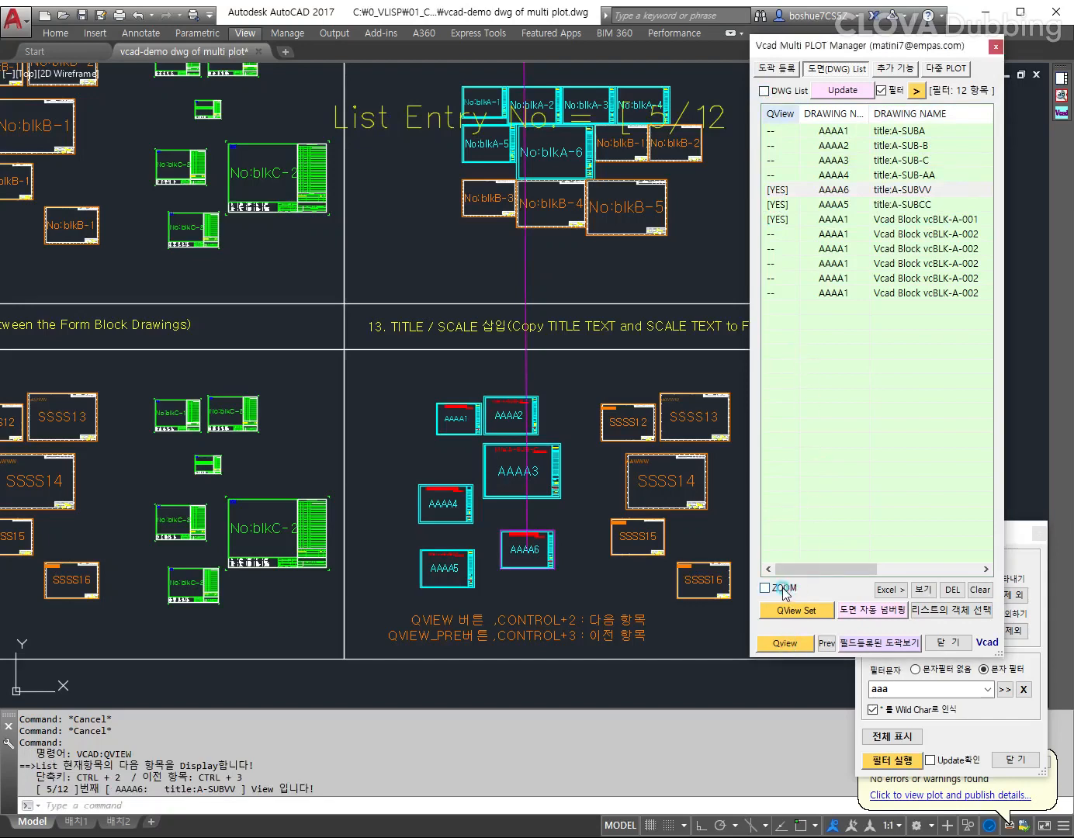
{"action": "left_click", "coordinate": [786, 644]}
{"action": "left_click", "coordinate": [785, 644]}
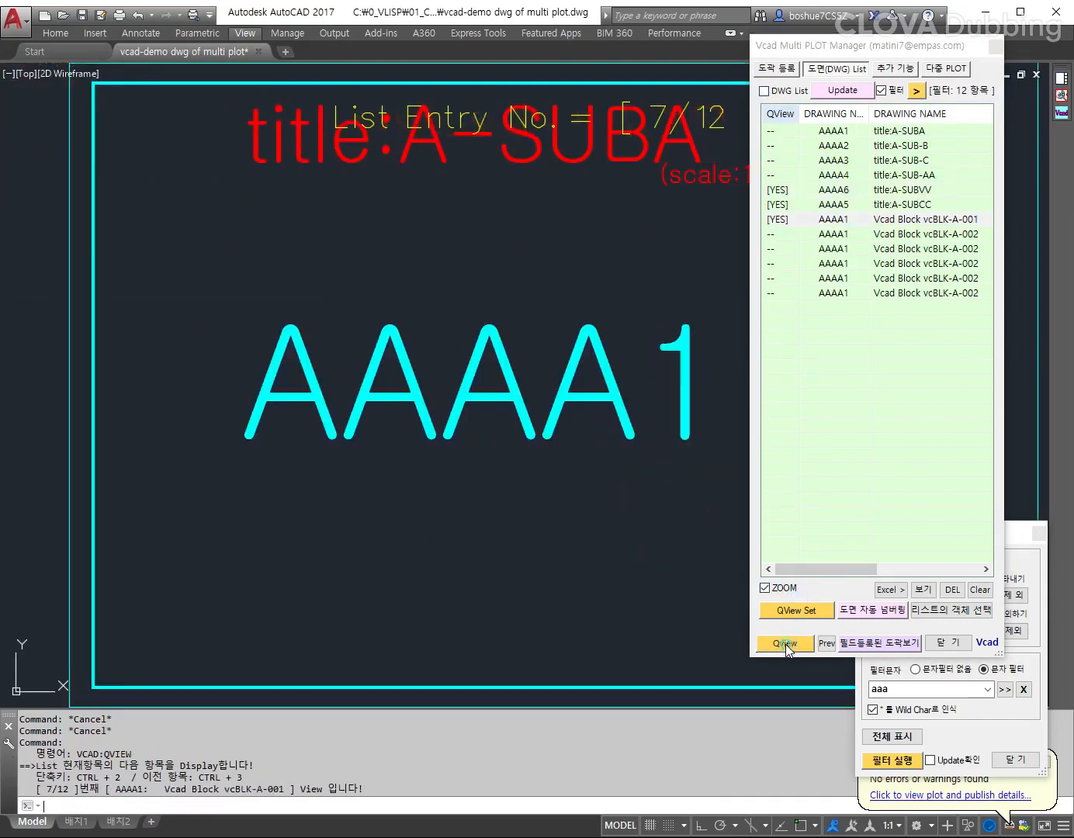
{"action": "left_click", "coordinate": [785, 643]}
{"action": "left_click", "coordinate": [786, 644]}
{"action": "left_click", "coordinate": [785, 644]}
{"action": "left_click", "coordinate": [785, 643]}
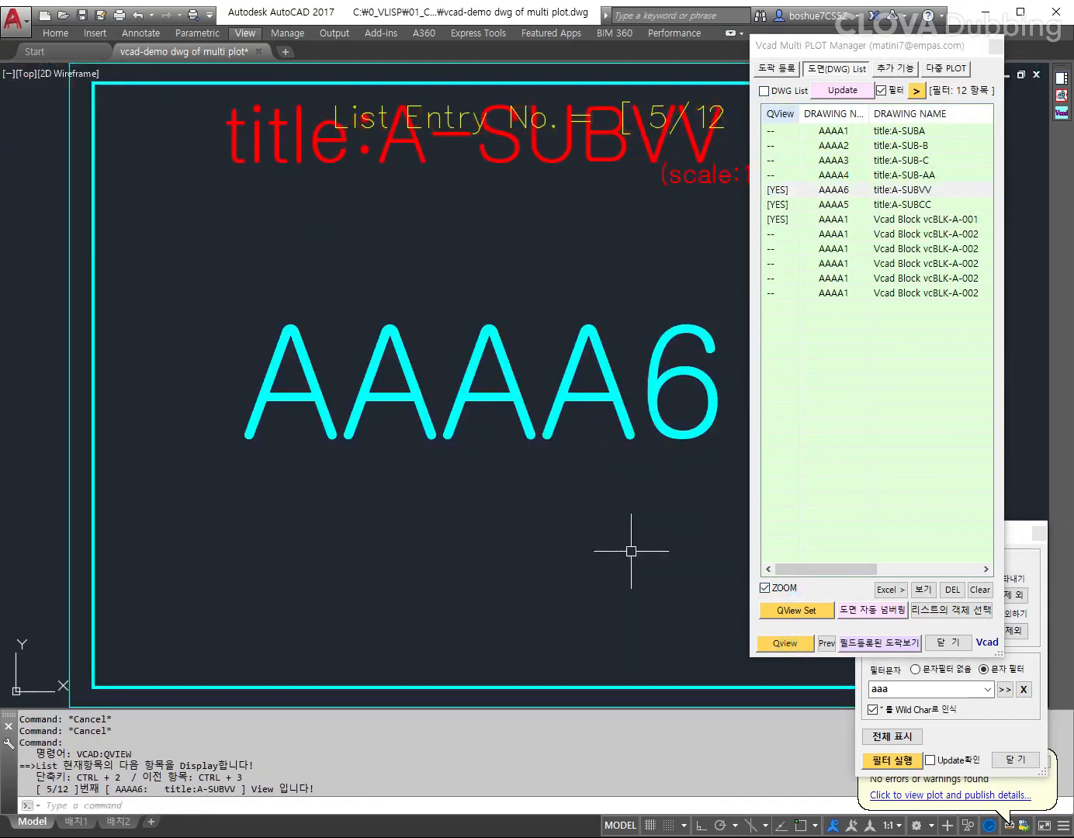
Step: Use QView Set to put only the A-01 S, A-02 S and A-03 S frames in the list by window selection
{"action": "scroll", "coordinate": [628, 423], "scroll_direction": "down", "scroll_amount": 4}
{"action": "middle_click_drag", "start_coordinate": [620, 467], "coordinate": [646, 490]}
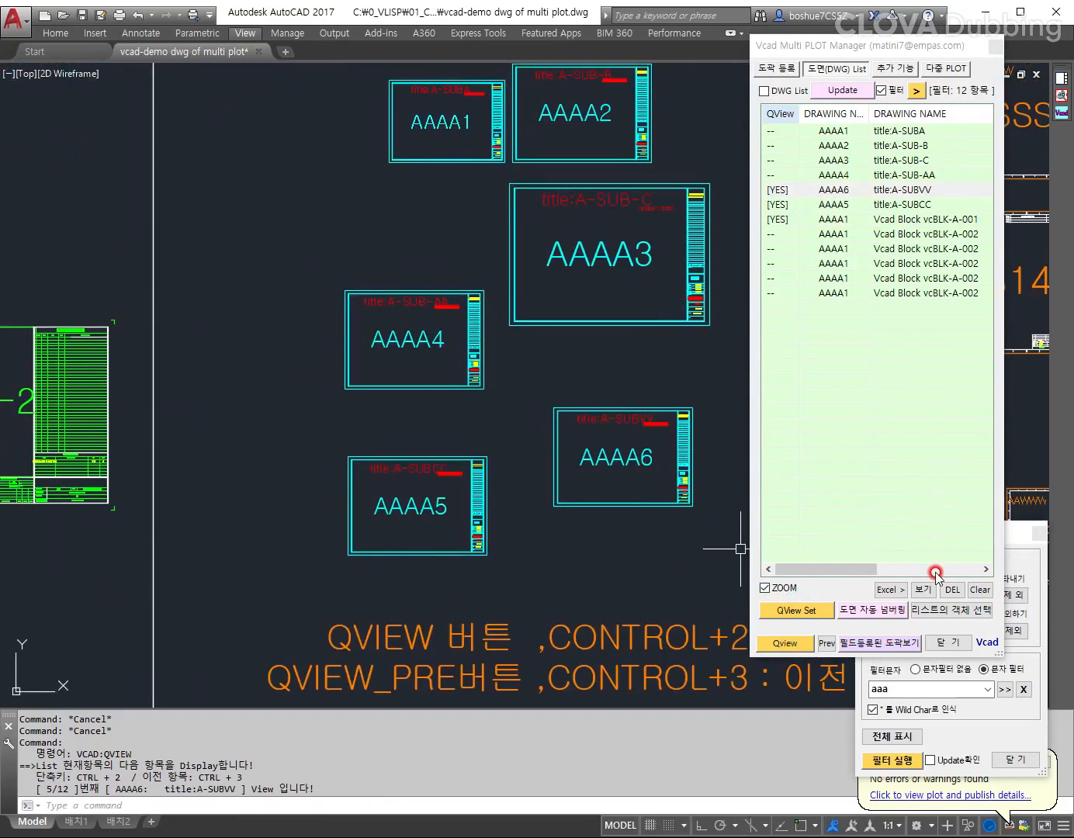
{"action": "left_click", "coordinate": [804, 611]}
{"action": "scroll", "coordinate": [564, 440], "scroll_direction": "down", "scroll_amount": 4}
{"action": "scroll", "coordinate": [602, 486], "scroll_direction": "up", "scroll_amount": 4}
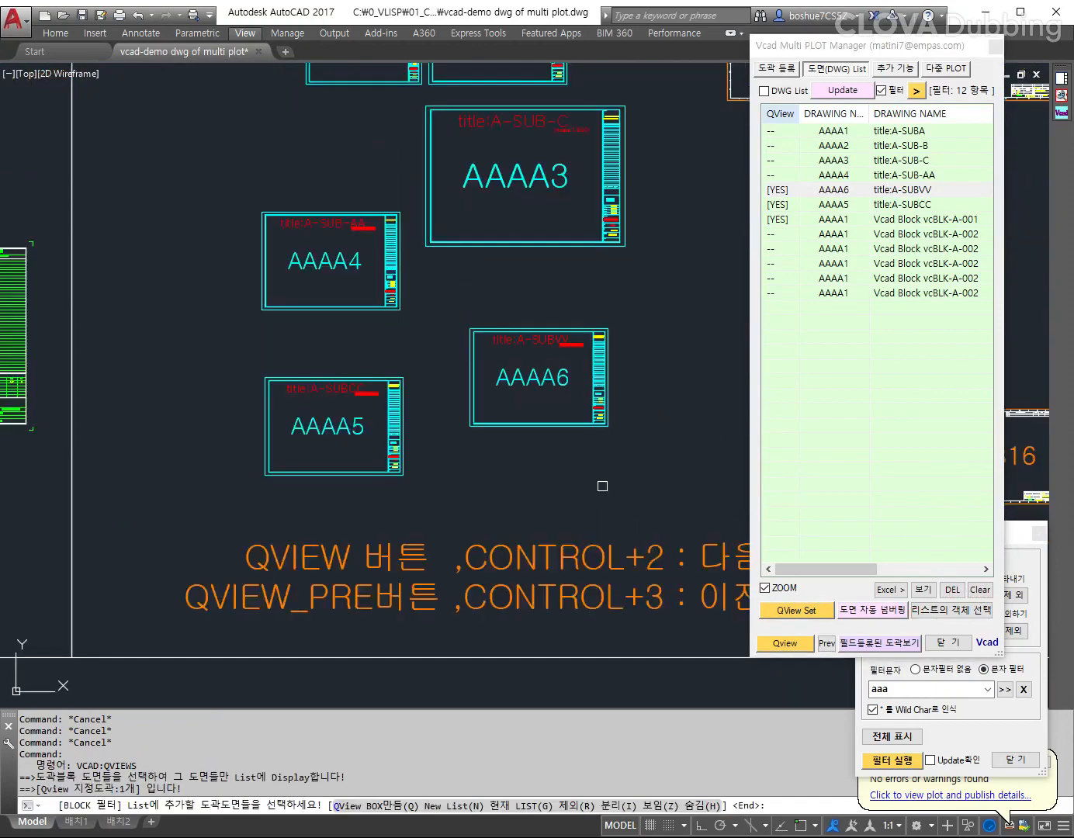
{"action": "scroll", "coordinate": [546, 447], "scroll_direction": "down", "scroll_amount": 4}
{"action": "middle_click_drag", "start_coordinate": [618, 629], "coordinate": [457, 314]}
{"action": "scroll", "coordinate": [457, 315], "scroll_direction": "down", "scroll_amount": 9}
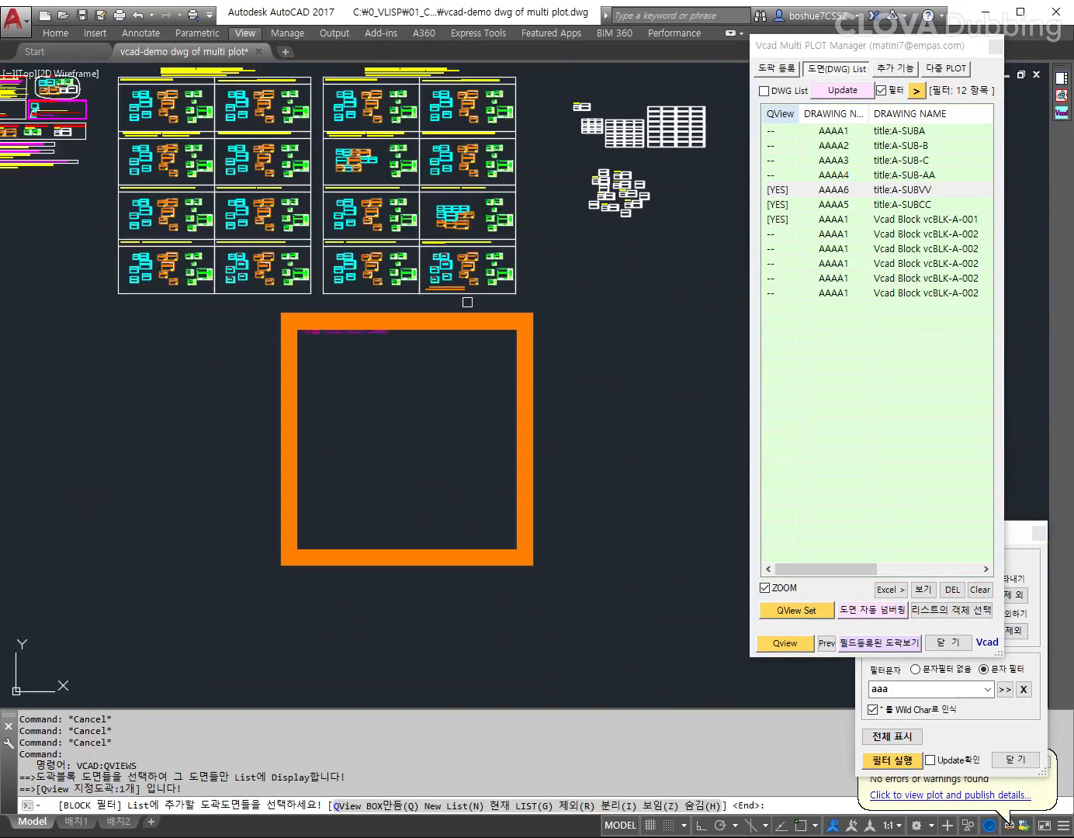
{"action": "scroll", "coordinate": [467, 301], "scroll_direction": "down", "scroll_amount": 5}
{"action": "scroll", "coordinate": [605, 372], "scroll_direction": "up", "scroll_amount": 8}
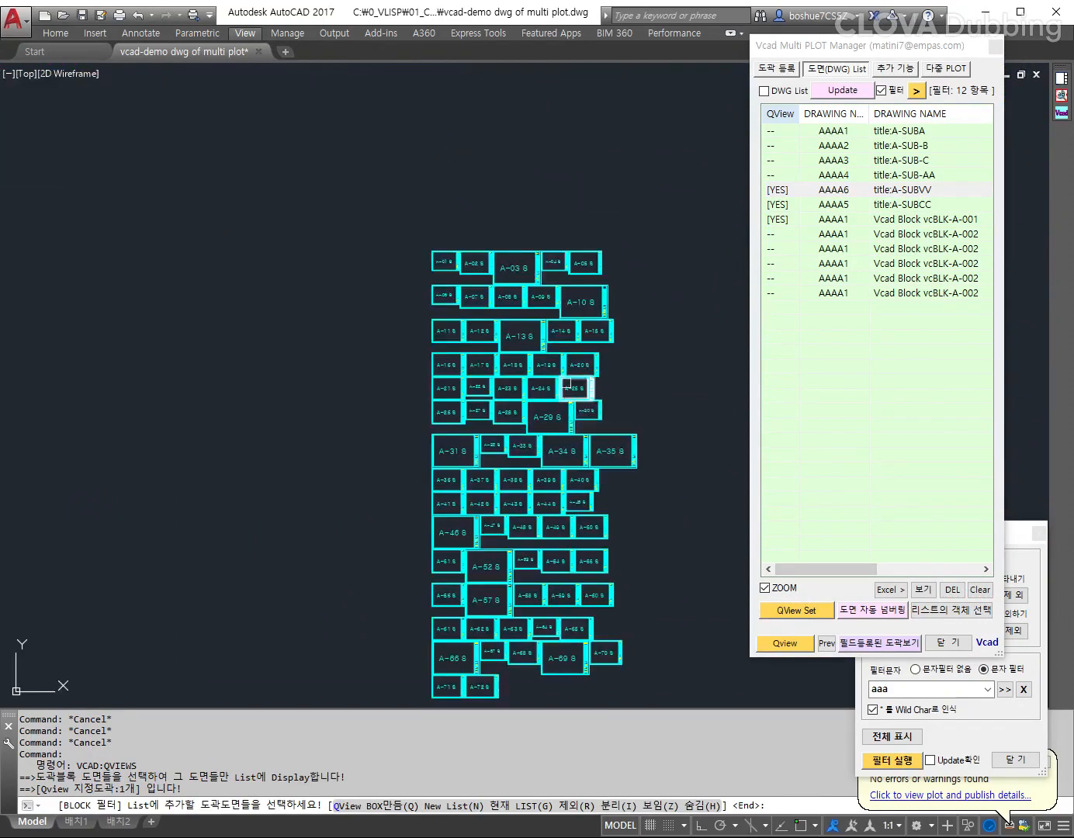
{"action": "scroll", "coordinate": [550, 277], "scroll_direction": "up", "scroll_amount": 4}
{"action": "middle_click_drag", "start_coordinate": [550, 278], "coordinate": [540, 304]}
{"action": "left_click", "coordinate": [222, 206]}
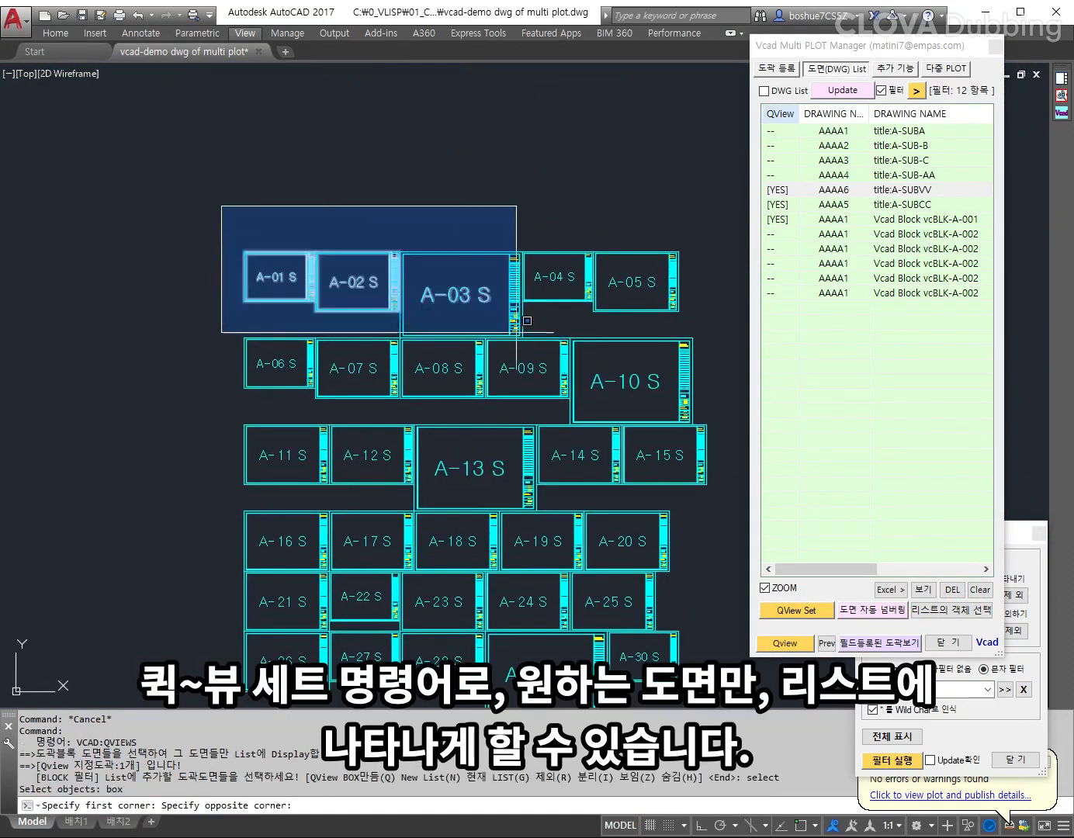
{"action": "left_click", "coordinate": [535, 357]}
{"action": "key", "text": "Return"}
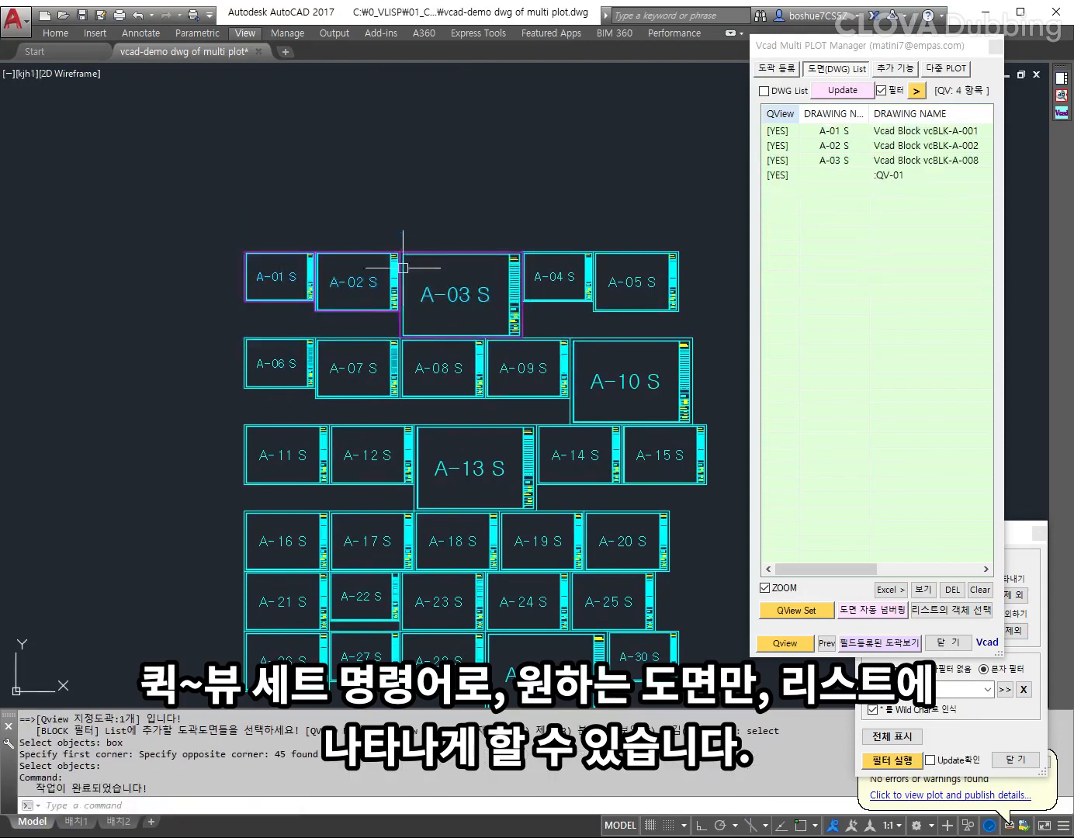
Step: Delete the :QV-01 entry from the list and from the QView memory
{"action": "left_click", "coordinate": [800, 184]}
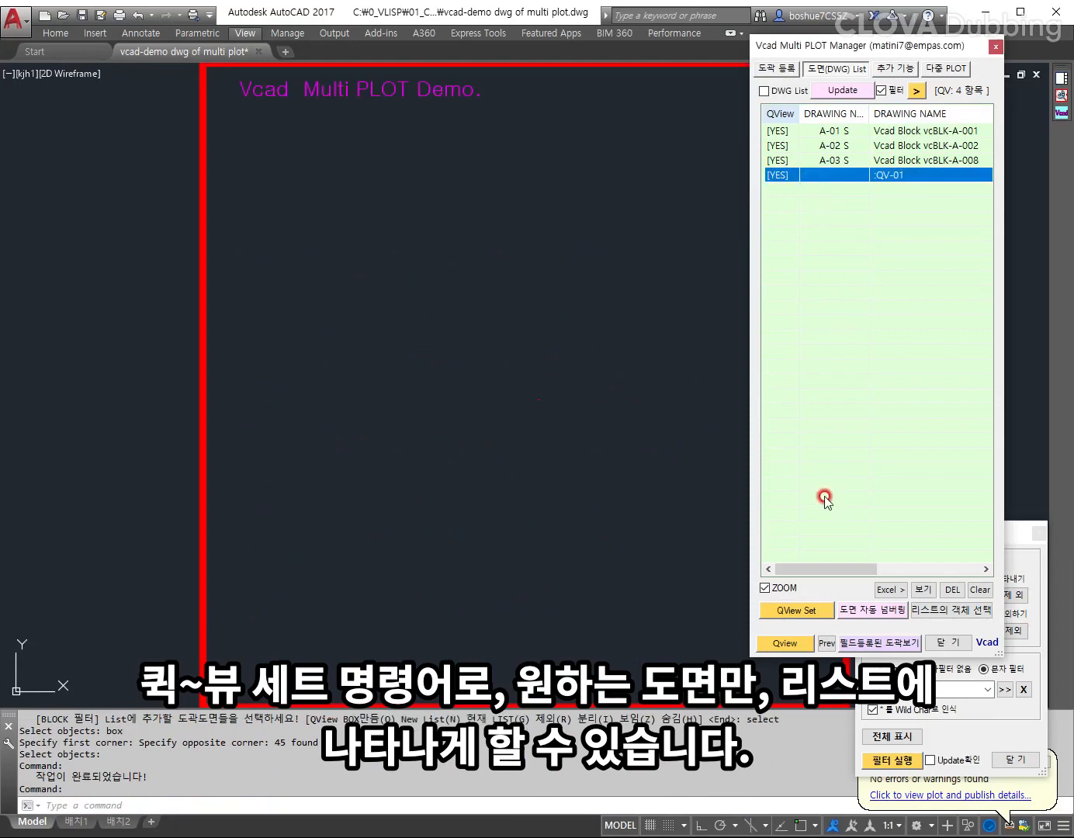
{"action": "left_click", "coordinate": [954, 592]}
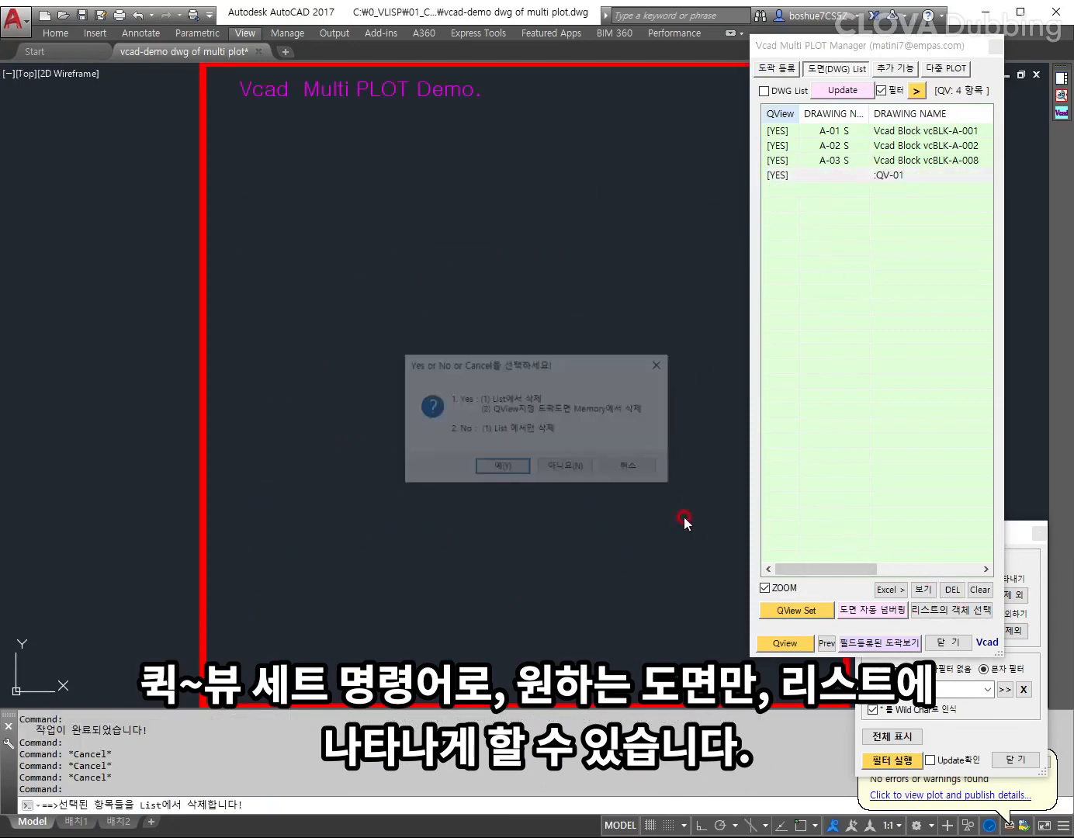
{"action": "left_click", "coordinate": [553, 471]}
Step: Cycle through the listed A-01 S, A-02 S and A-03 S frames with QView
{"action": "scroll", "coordinate": [532, 371], "scroll_direction": "down", "scroll_amount": 3}
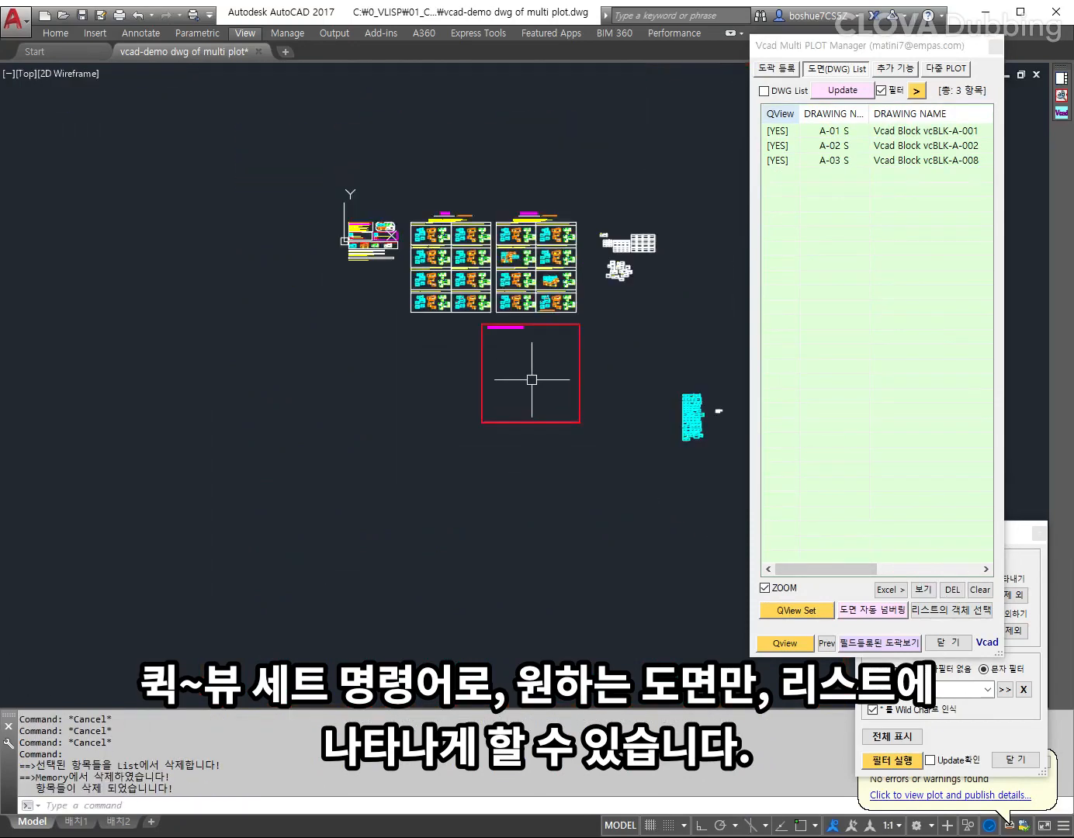
{"action": "scroll", "coordinate": [540, 377], "scroll_direction": "up", "scroll_amount": 2}
{"action": "middle_click_drag", "start_coordinate": [609, 438], "coordinate": [149, 359]}
{"action": "scroll", "coordinate": [462, 407], "scroll_direction": "up", "scroll_amount": 3}
{"action": "scroll", "coordinate": [473, 167], "scroll_direction": "up", "scroll_amount": 4}
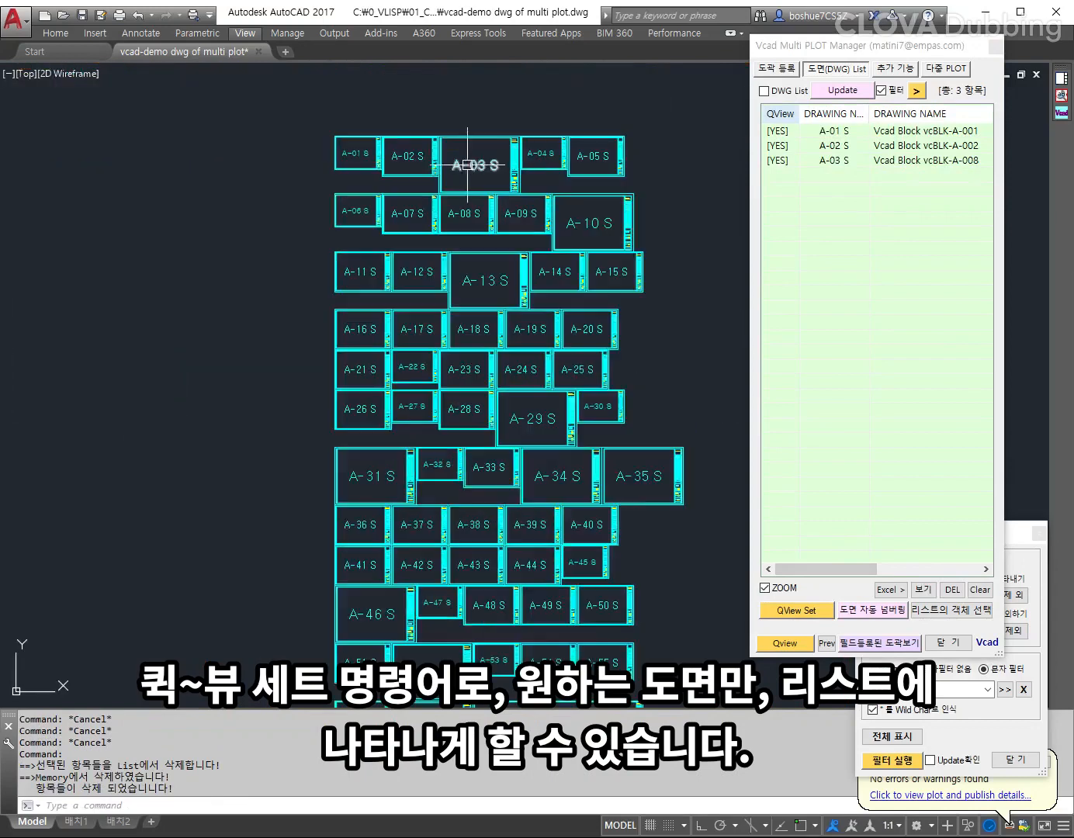
{"action": "left_click", "coordinate": [799, 644]}
{"action": "left_click", "coordinate": [800, 644]}
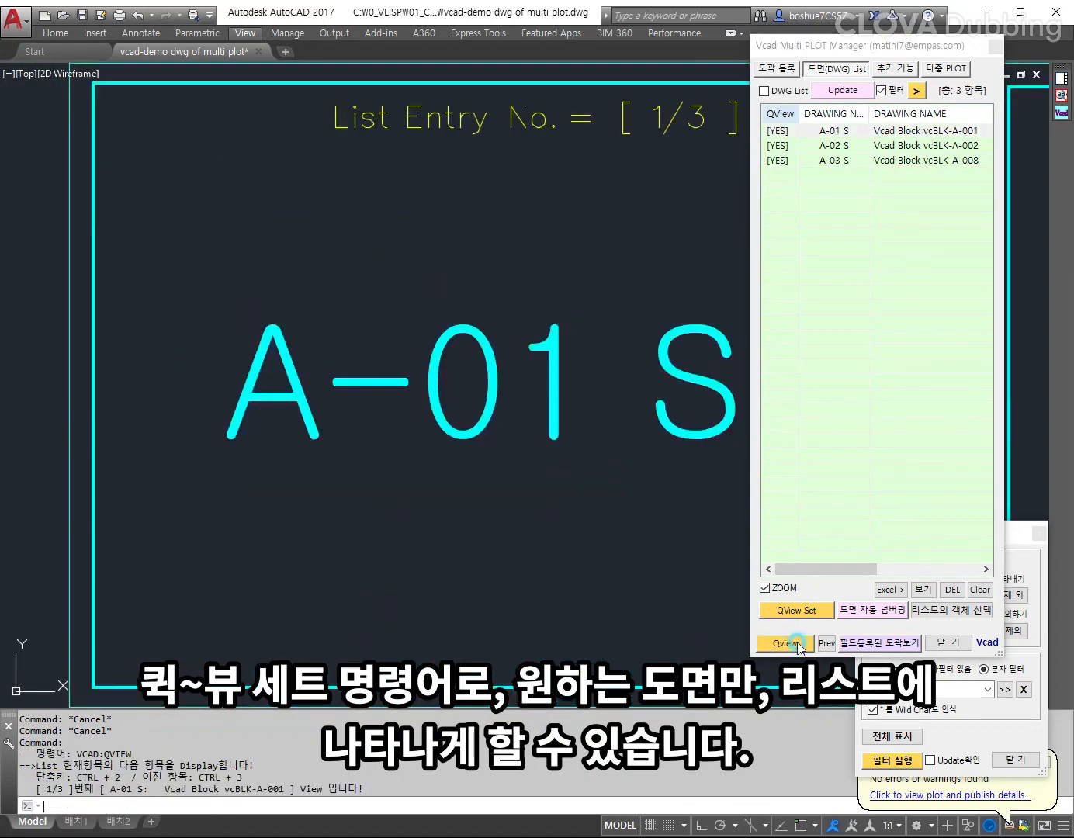
{"action": "left_click", "coordinate": [799, 645]}
{"action": "left_click", "coordinate": [800, 644]}
{"action": "left_click", "coordinate": [800, 645]}
{"action": "left_click", "coordinate": [800, 644]}
Step: Turn ZOOM off and step to the A-01 S frame with QView
{"action": "scroll", "coordinate": [387, 419], "scroll_direction": "down", "scroll_amount": 4}
{"action": "left_click", "coordinate": [779, 590]}
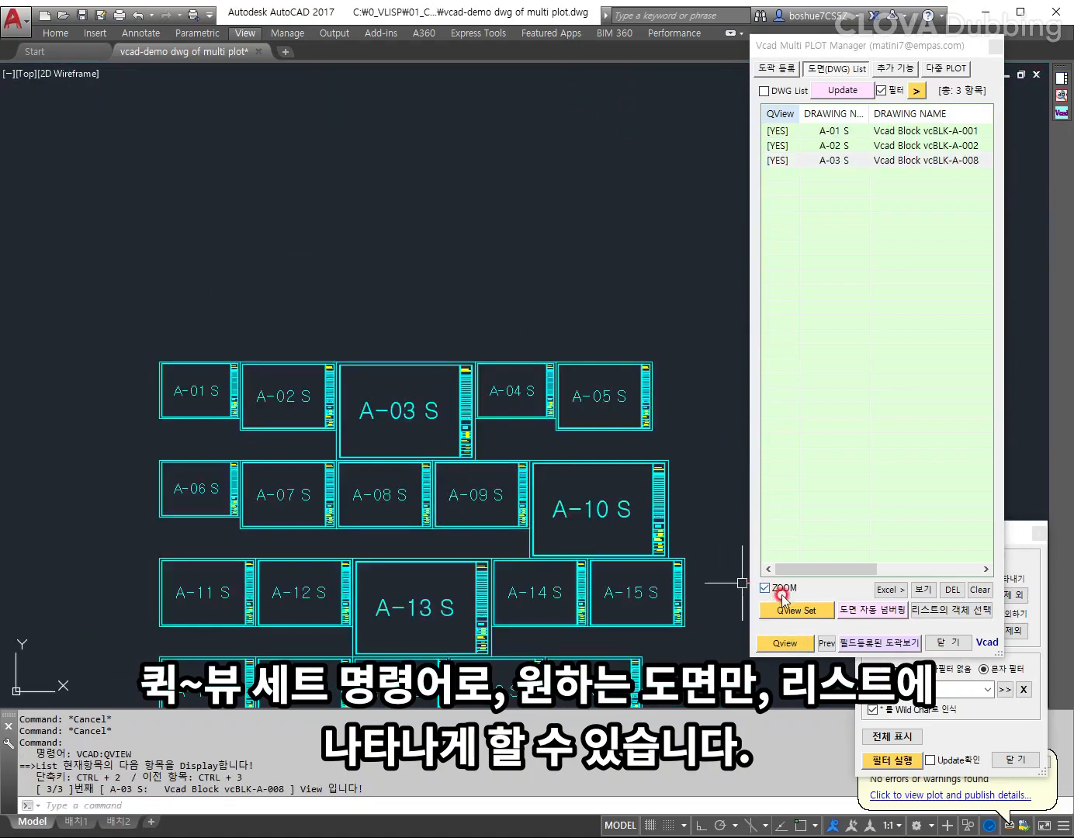
{"action": "left_click", "coordinate": [780, 643]}
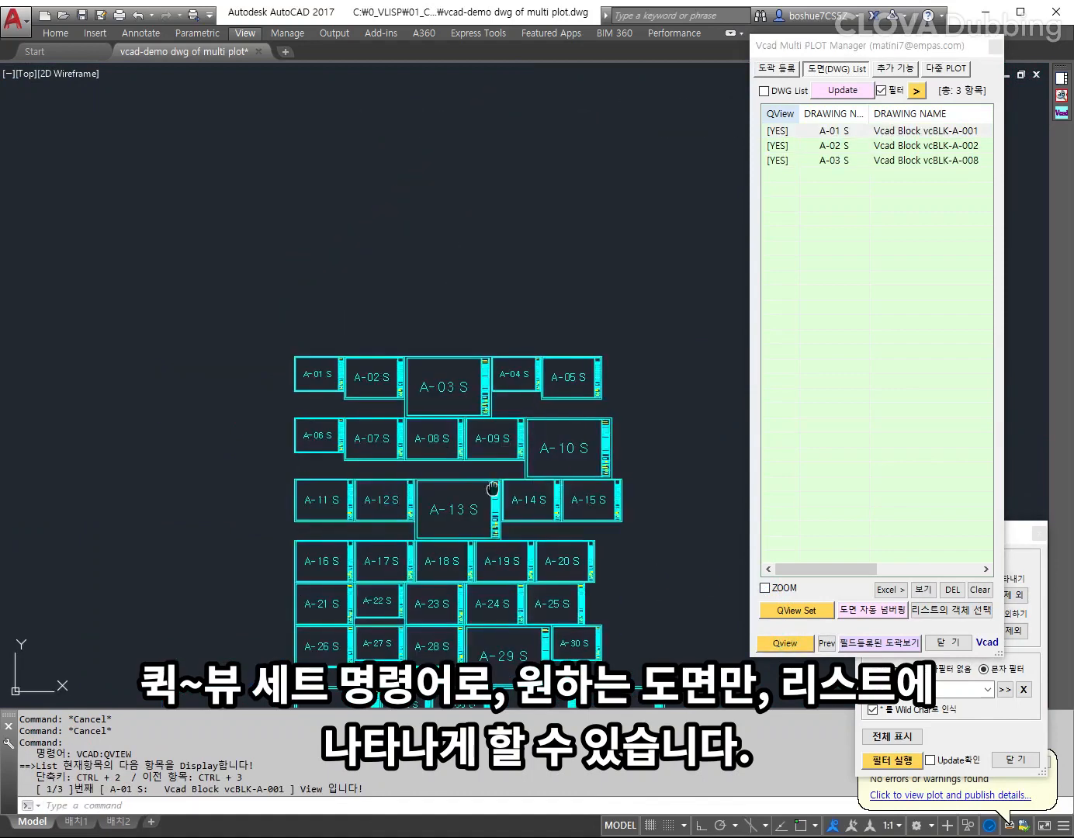
{"action": "middle_click_drag", "start_coordinate": [492, 488], "coordinate": [596, 457]}
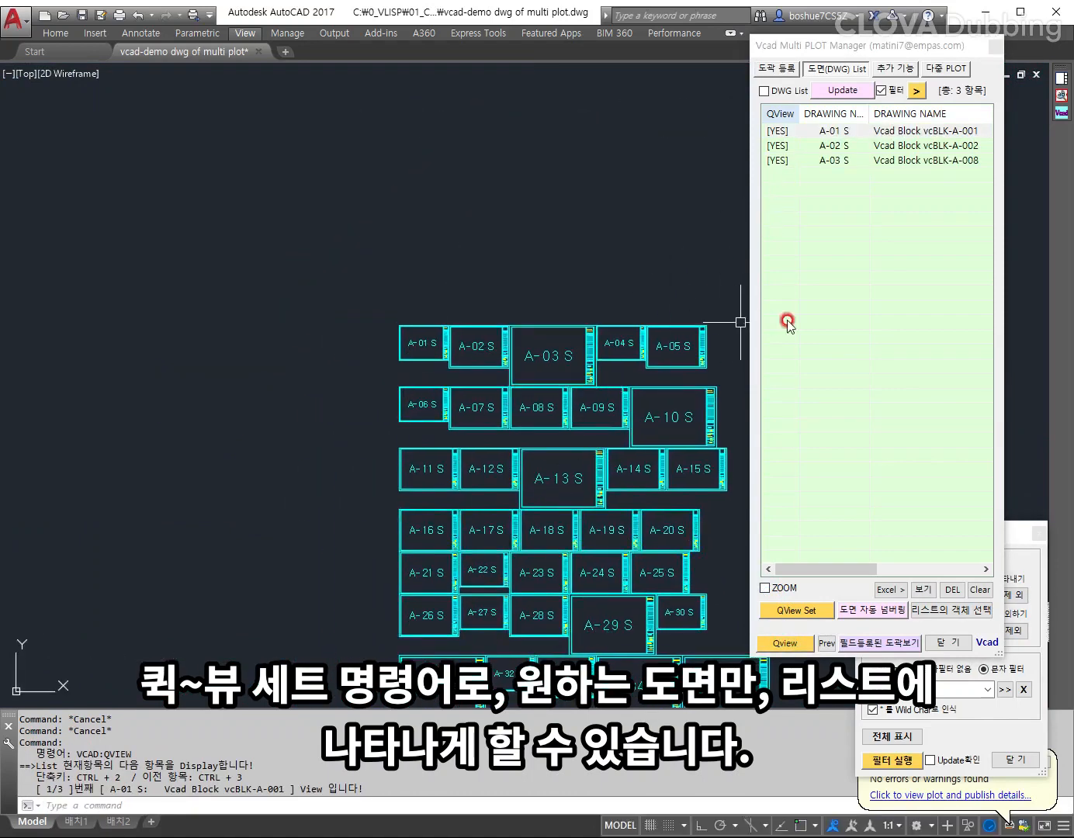
Step: Add the A-10 S frame to the list with QView Set and step through the entries with QView
{"action": "left_click", "coordinate": [783, 610]}
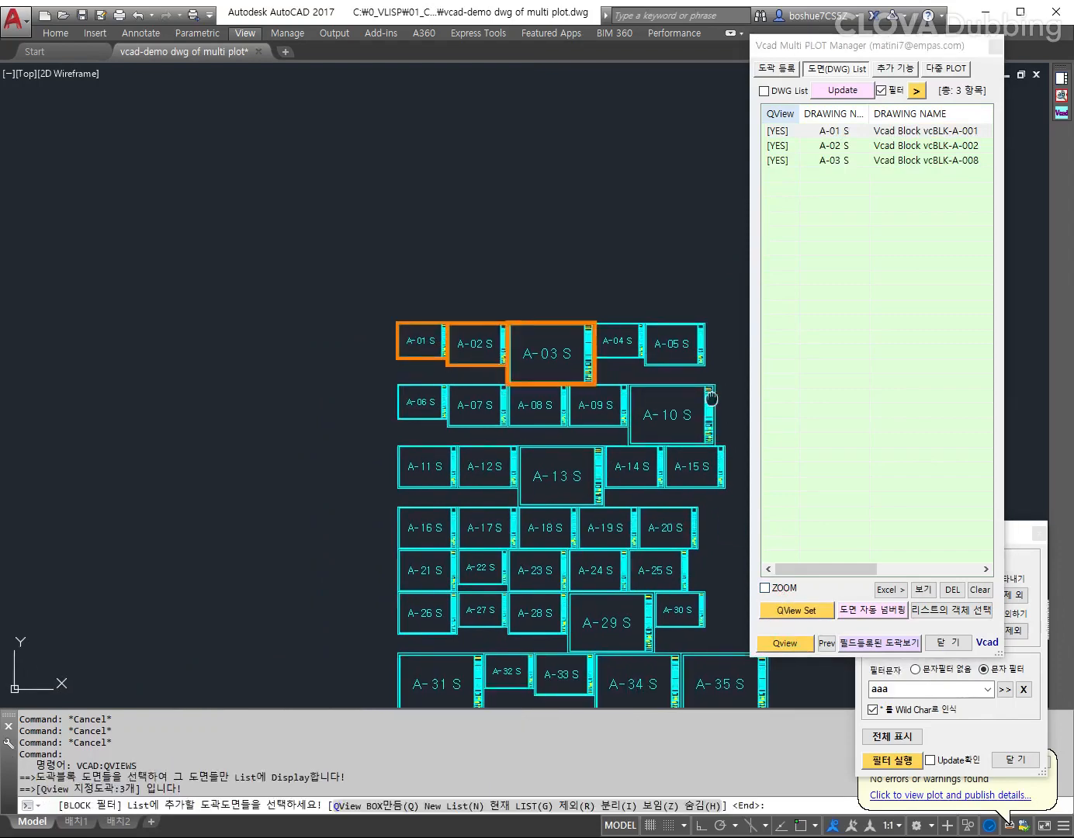
{"action": "left_click", "coordinate": [681, 378]}
{"action": "left_click", "coordinate": [649, 360]}
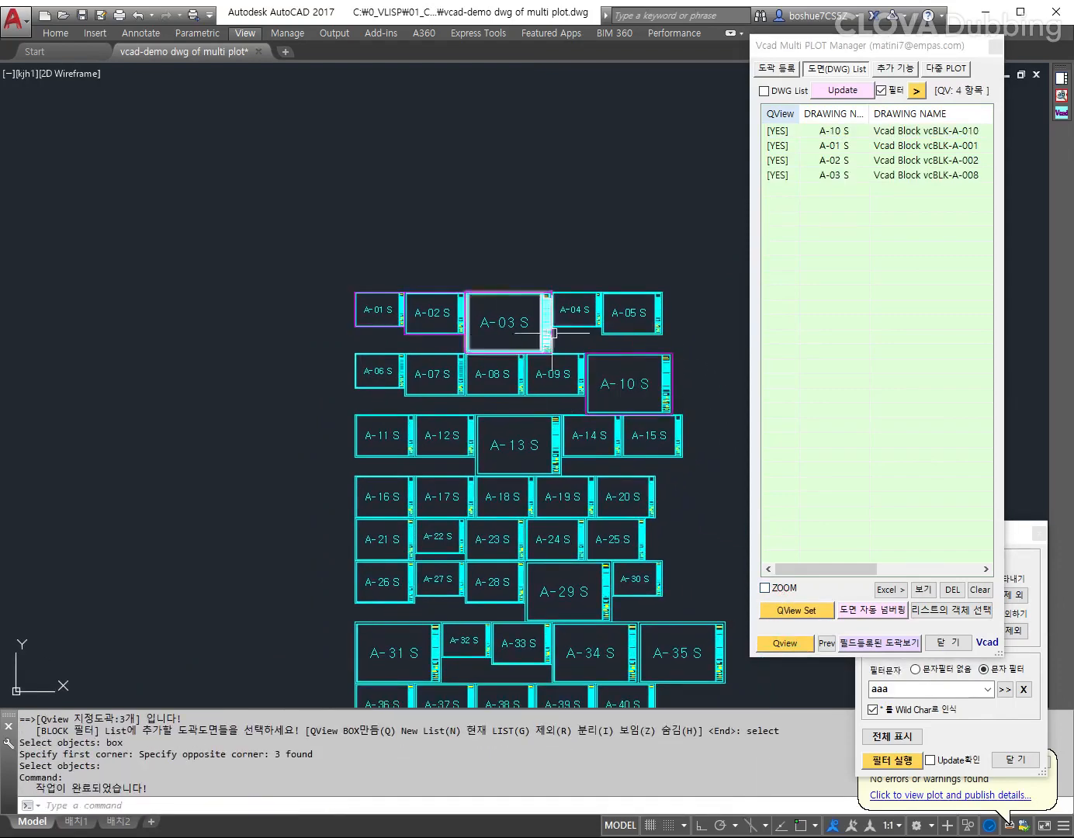
{"action": "left_click", "coordinate": [786, 643]}
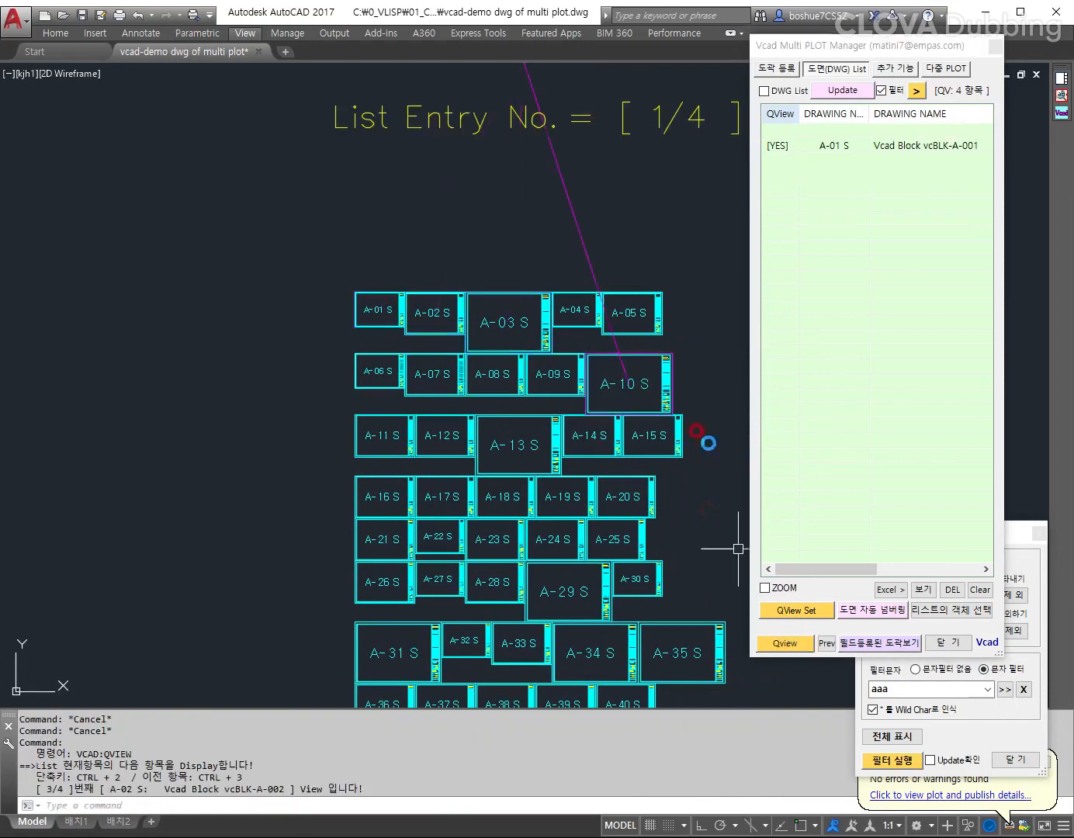
Step: Remove the QView marks from A-01 S and A-02 S and step through the remaining marked frames
{"action": "left_click", "coordinate": [805, 178]}
{"action": "left_click", "coordinate": [803, 152]}
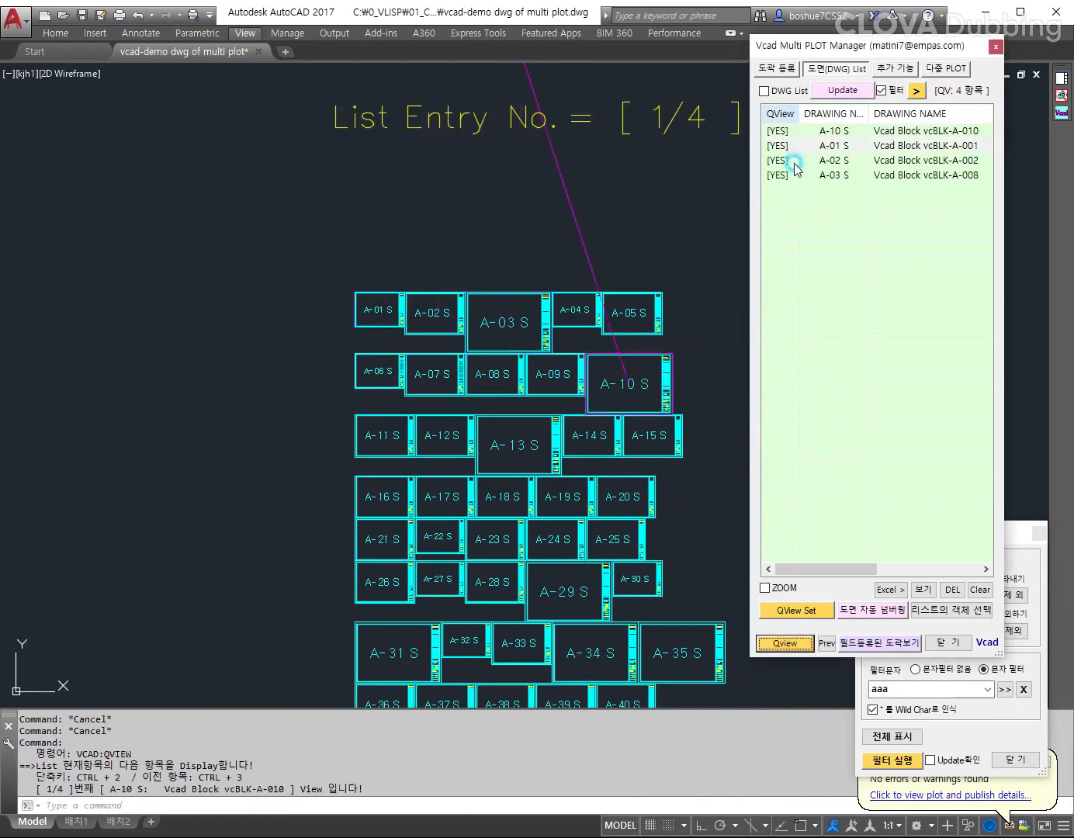
{"action": "left_click", "coordinate": [794, 163]}
{"action": "left_click", "coordinate": [780, 147]}
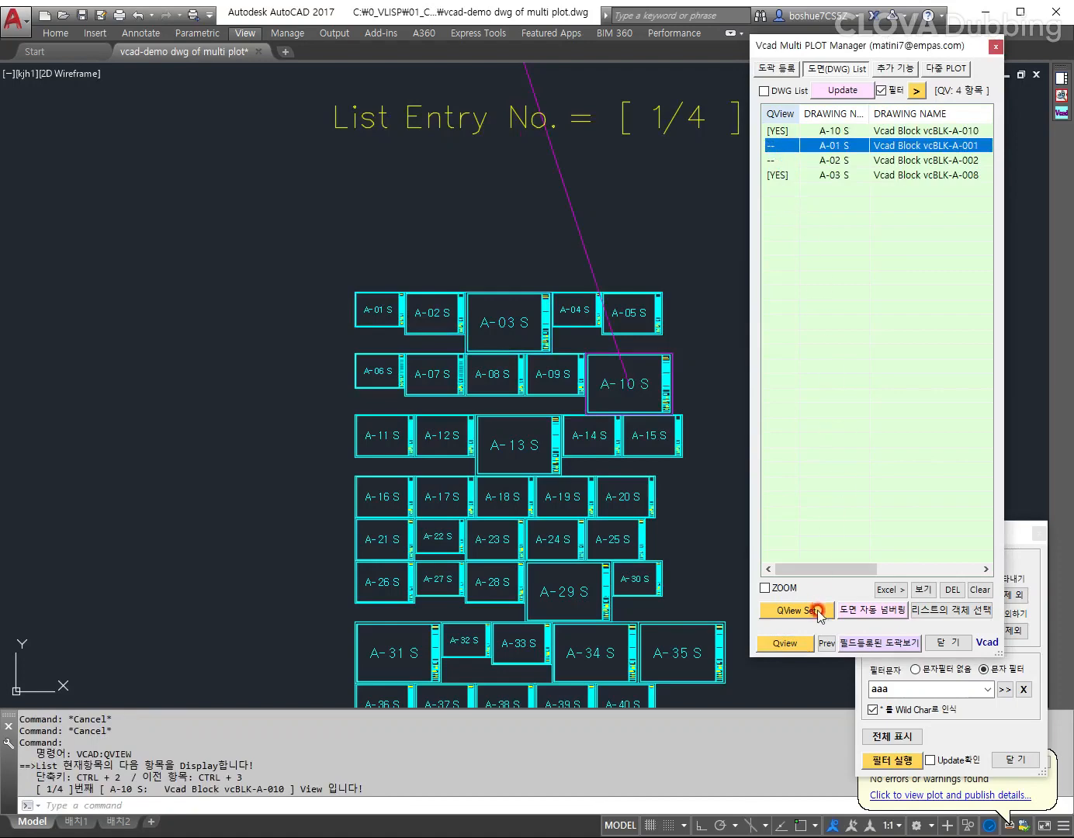
{"action": "left_click", "coordinate": [795, 648]}
{"action": "left_click", "coordinate": [794, 647]}
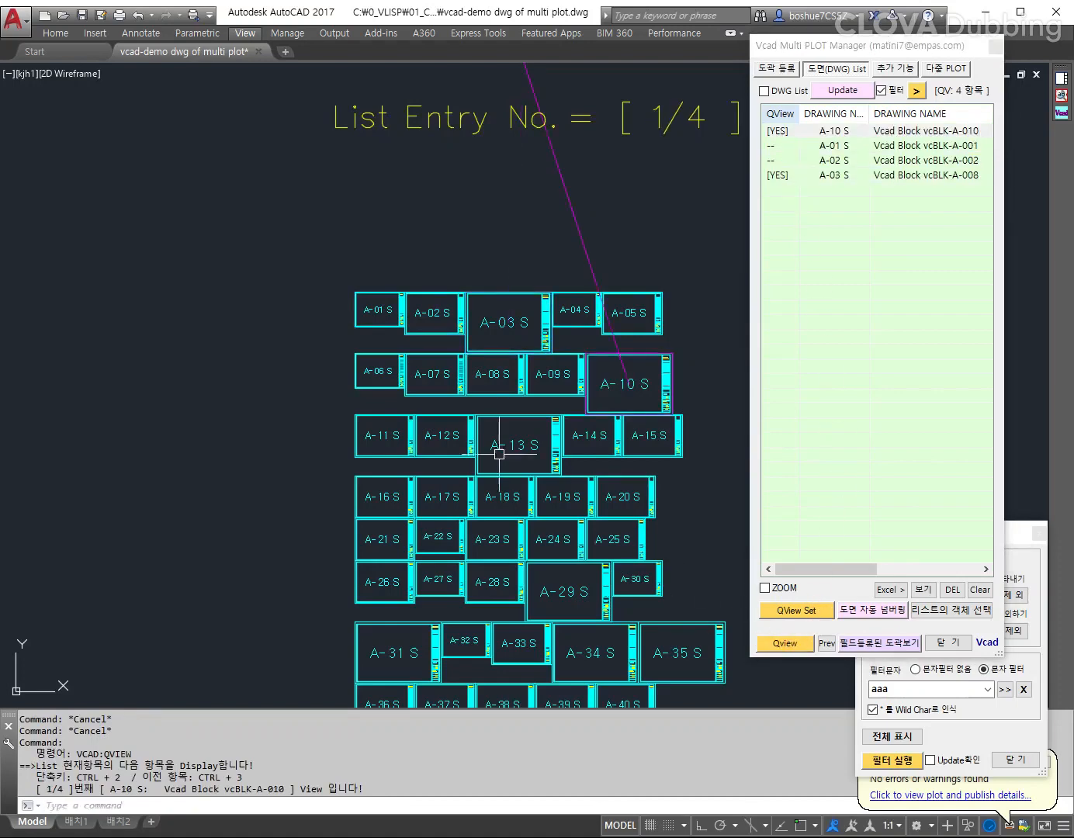
Step: Create a QView box with QView Set around the small white drawings beside the A-series frames and finish the command
{"action": "scroll", "coordinate": [500, 452], "scroll_direction": "down", "scroll_amount": 2}
{"action": "middle_click_drag", "start_coordinate": [537, 500], "coordinate": [536, 490]}
{"action": "left_click", "coordinate": [768, 609]}
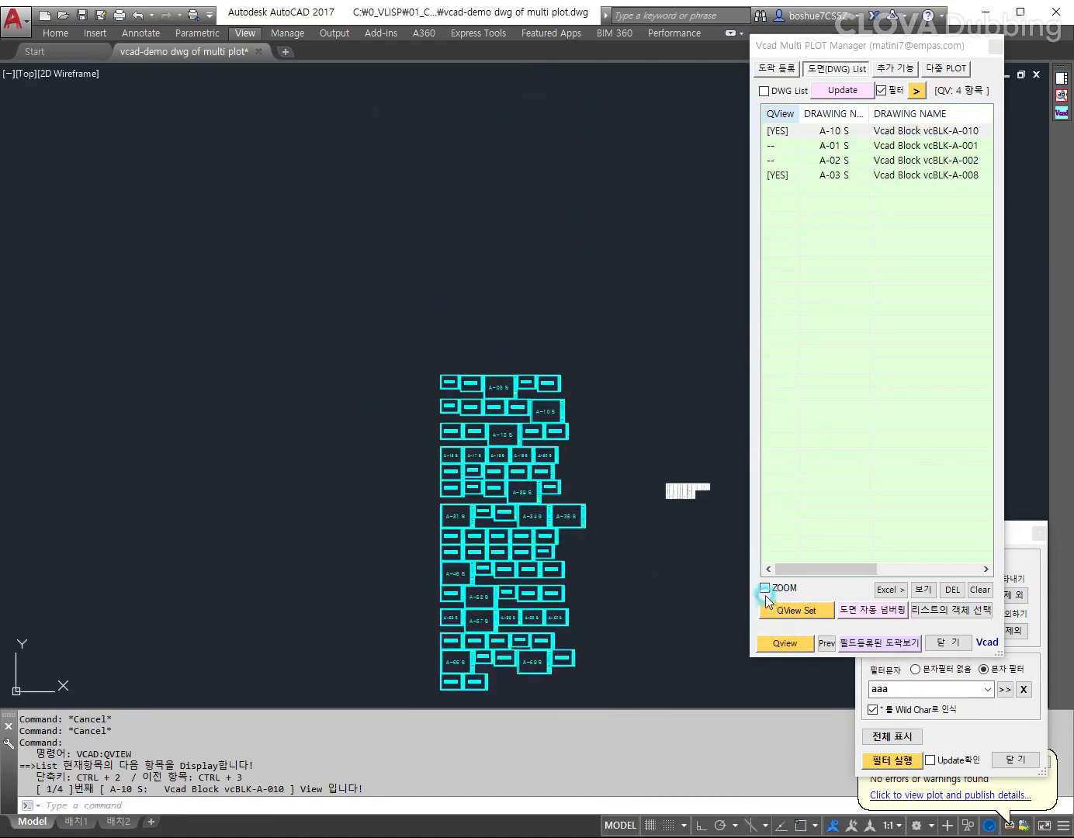
{"action": "middle_click_drag", "start_coordinate": [656, 534], "coordinate": [485, 491]}
{"action": "scroll", "coordinate": [489, 489], "scroll_direction": "up", "scroll_amount": 2}
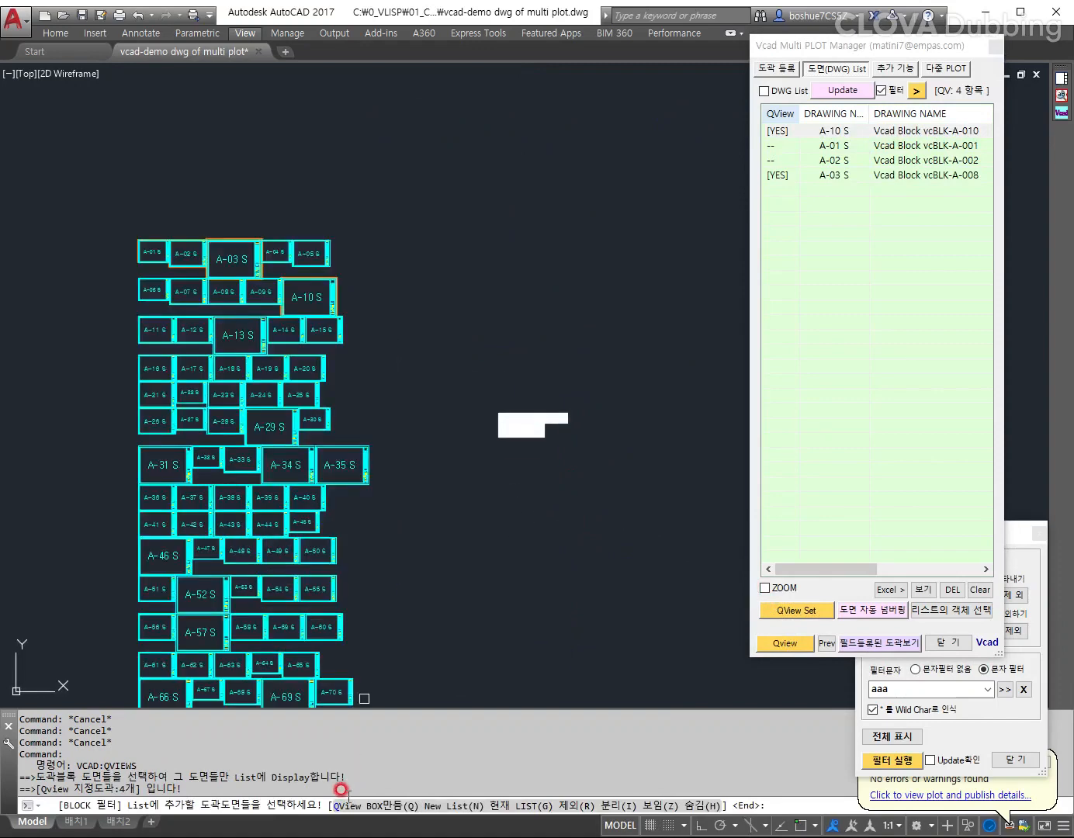
{"action": "key", "text": "Return"}
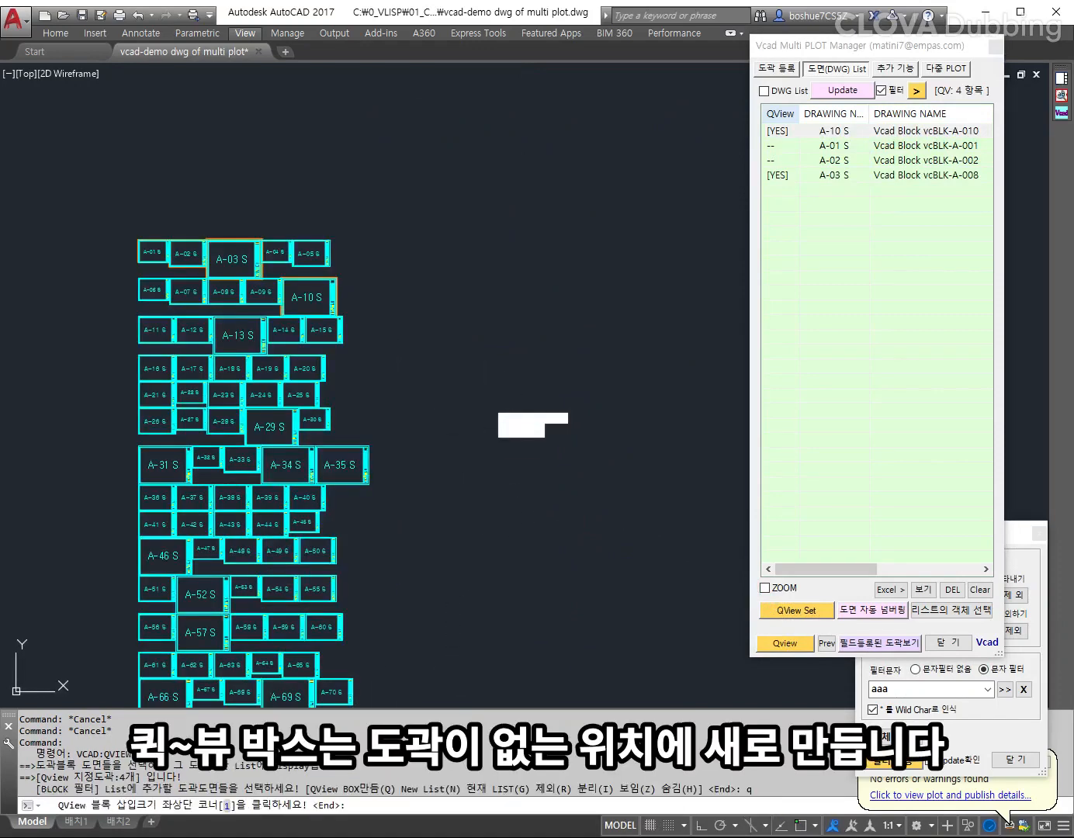
{"action": "left_click", "coordinate": [482, 393]}
{"action": "left_click", "coordinate": [617, 459]}
{"action": "scroll", "coordinate": [472, 443], "scroll_direction": "up", "scroll_amount": 4}
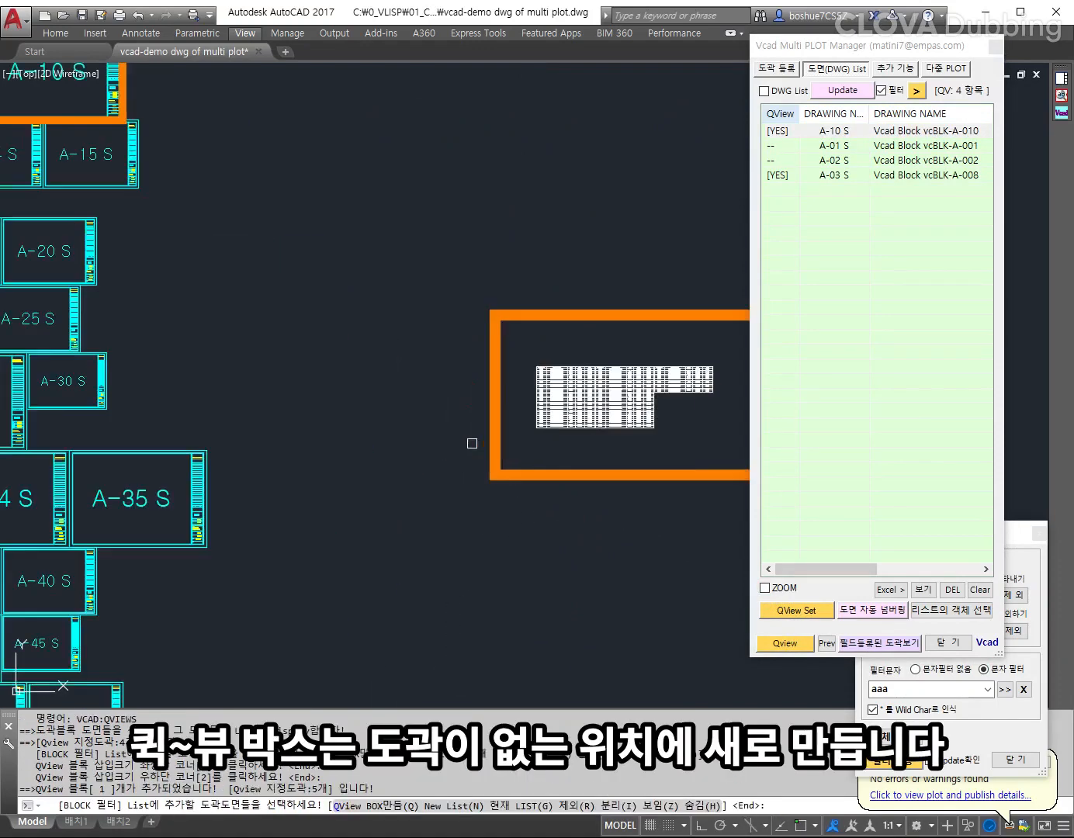
{"action": "key", "text": "Return"}
Step: Step to A-10 S with QView and turn ZOOM back on to view the marked entries enlarged
{"action": "scroll", "coordinate": [469, 442], "scroll_direction": "down", "scroll_amount": 5}
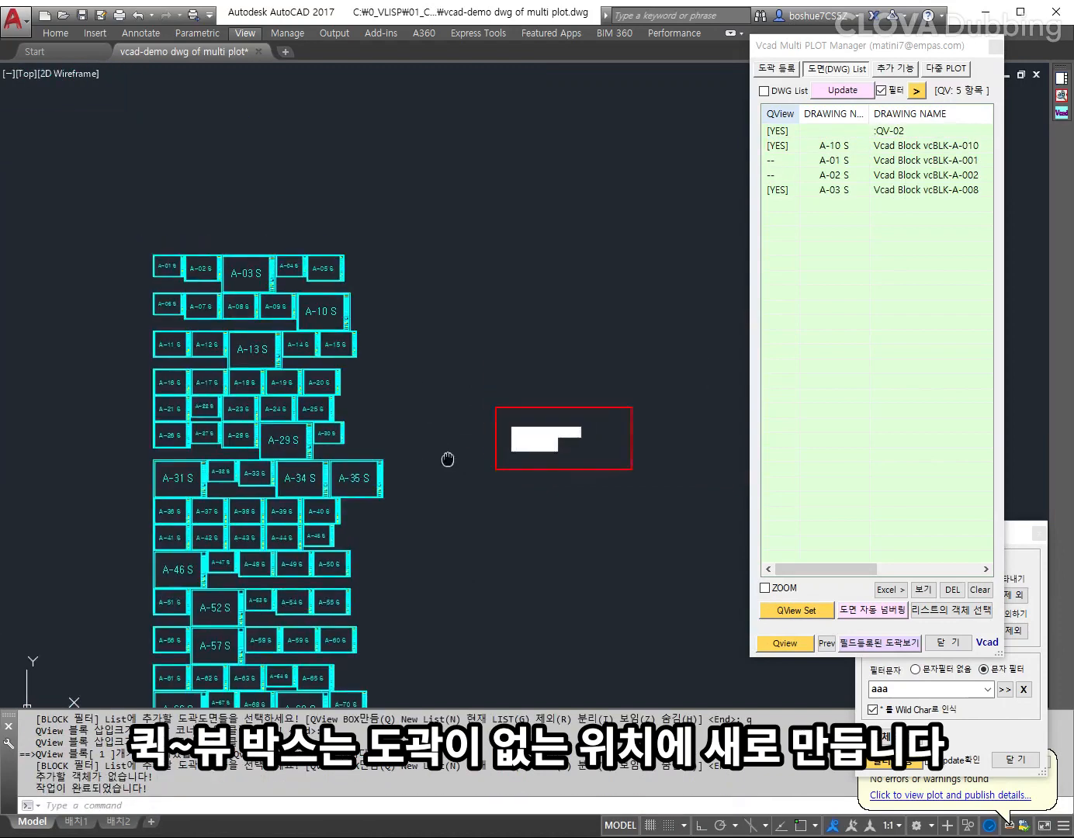
{"action": "left_click", "coordinate": [799, 643]}
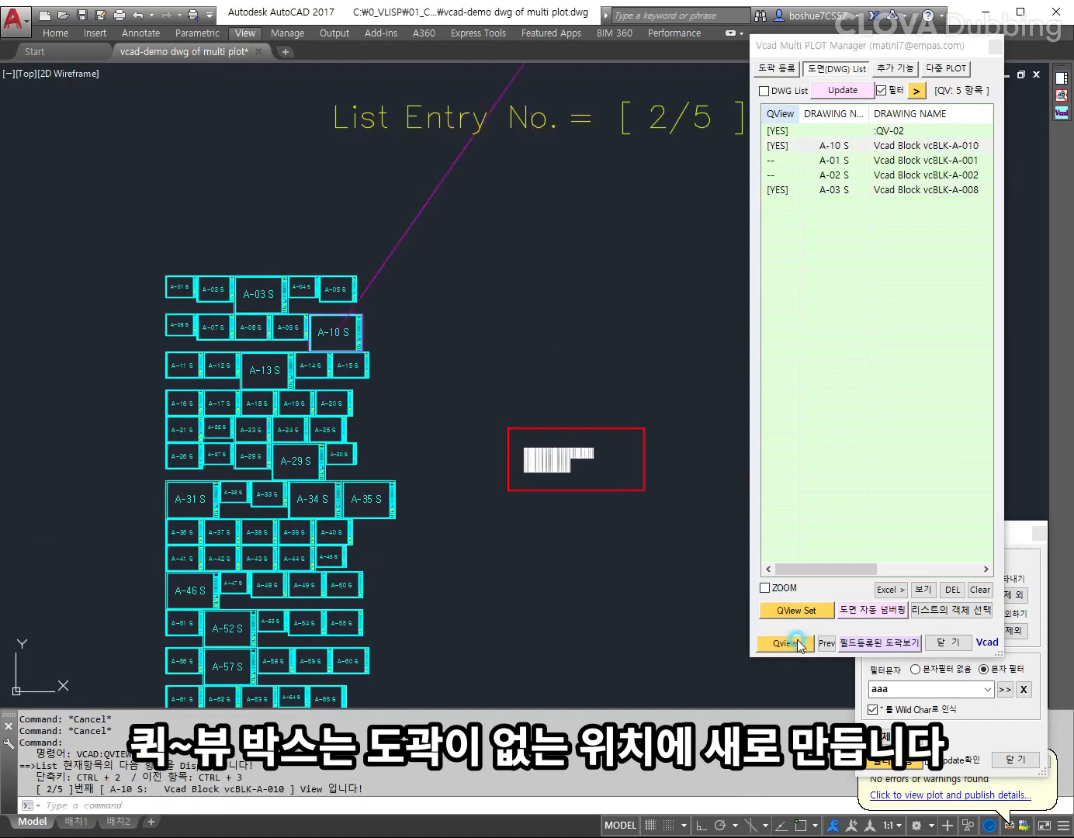
{"action": "left_click", "coordinate": [765, 588]}
{"action": "left_click", "coordinate": [786, 645]}
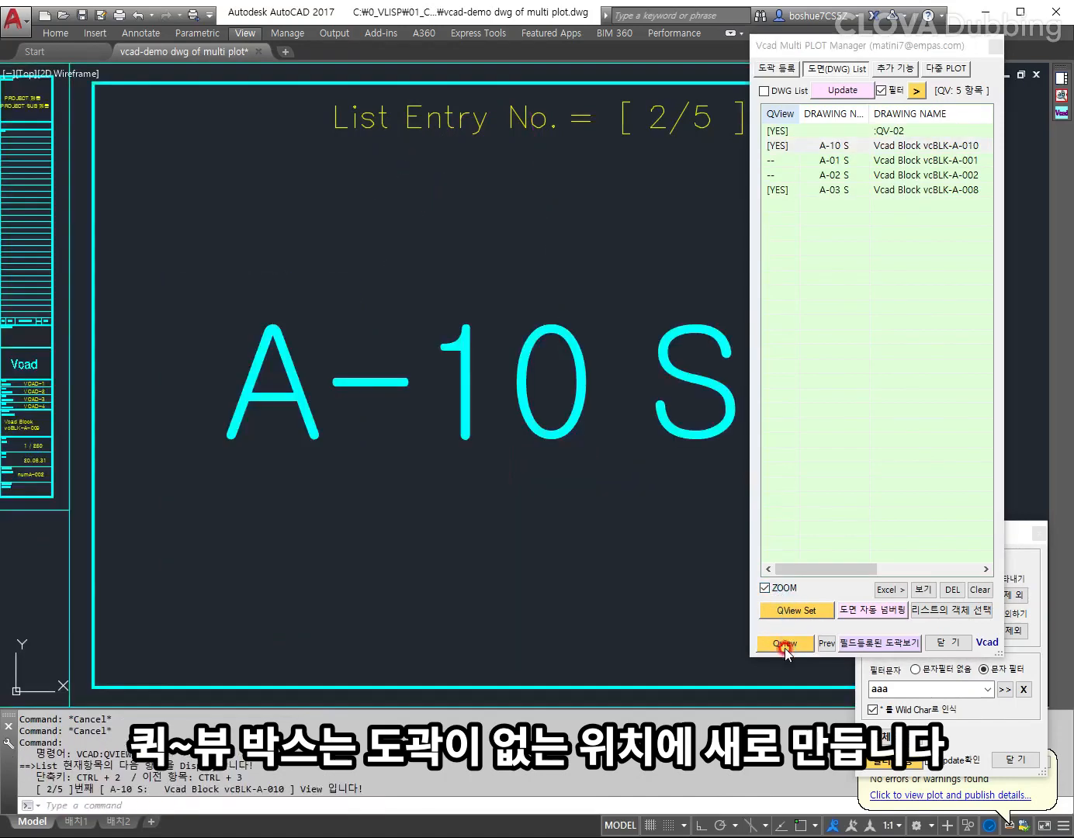
{"action": "left_click", "coordinate": [754, 642]}
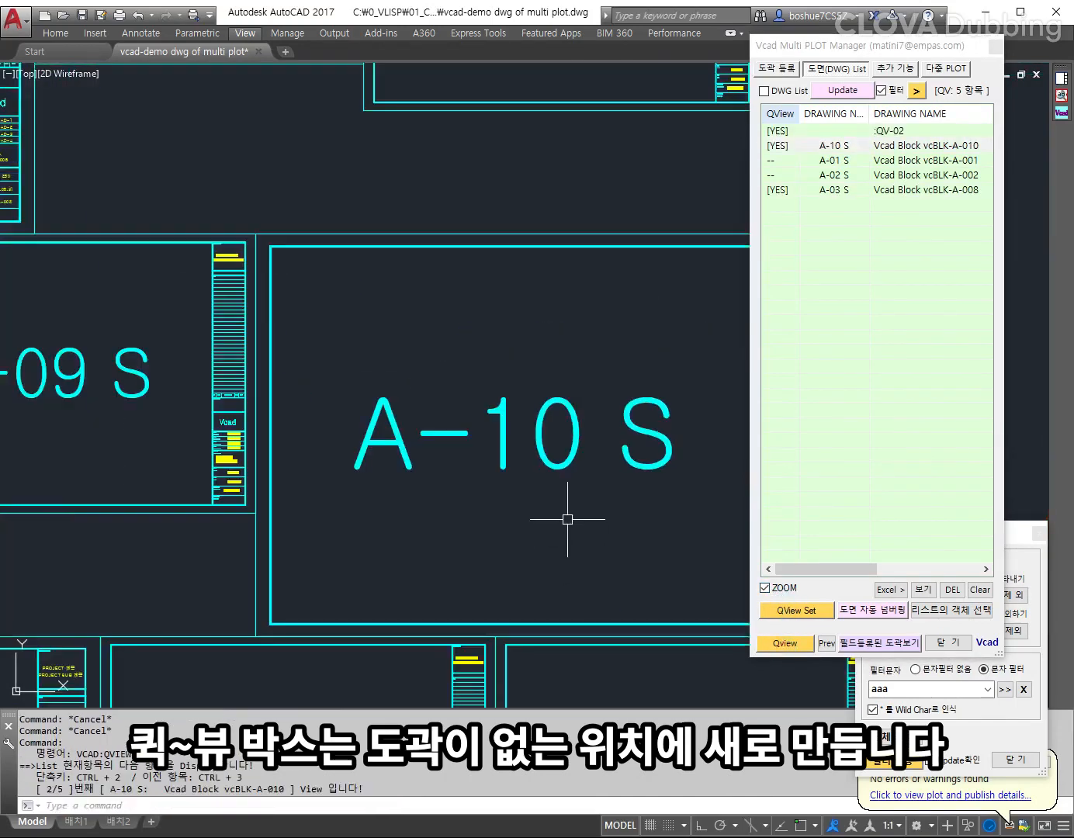
Step: Move the red QView box from the small white drawings onto the area around the A-34 S and A-35 S frames
{"action": "scroll", "coordinate": [621, 532], "scroll_direction": "up", "scroll_amount": 5}
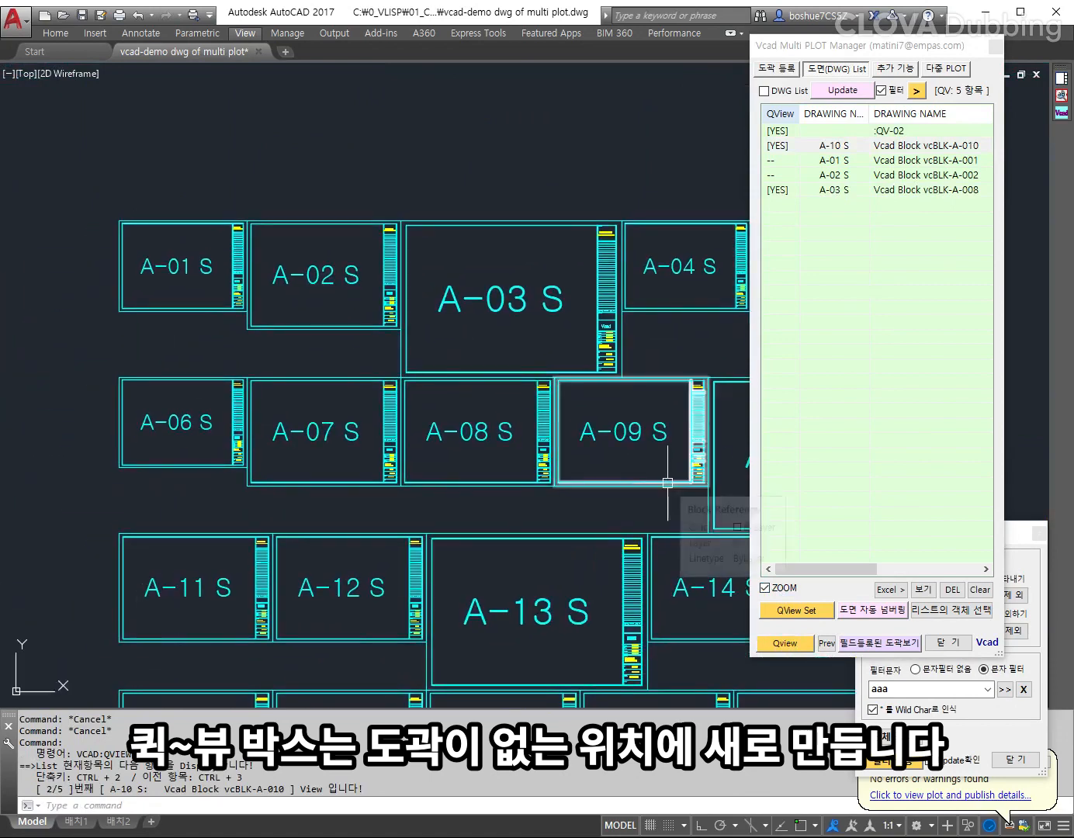
{"action": "middle_click_drag", "start_coordinate": [624, 496], "coordinate": [305, 408]}
{"action": "scroll", "coordinate": [406, 456], "scroll_direction": "down", "scroll_amount": 3}
{"action": "middle_click_drag", "start_coordinate": [582, 549], "coordinate": [448, 468]}
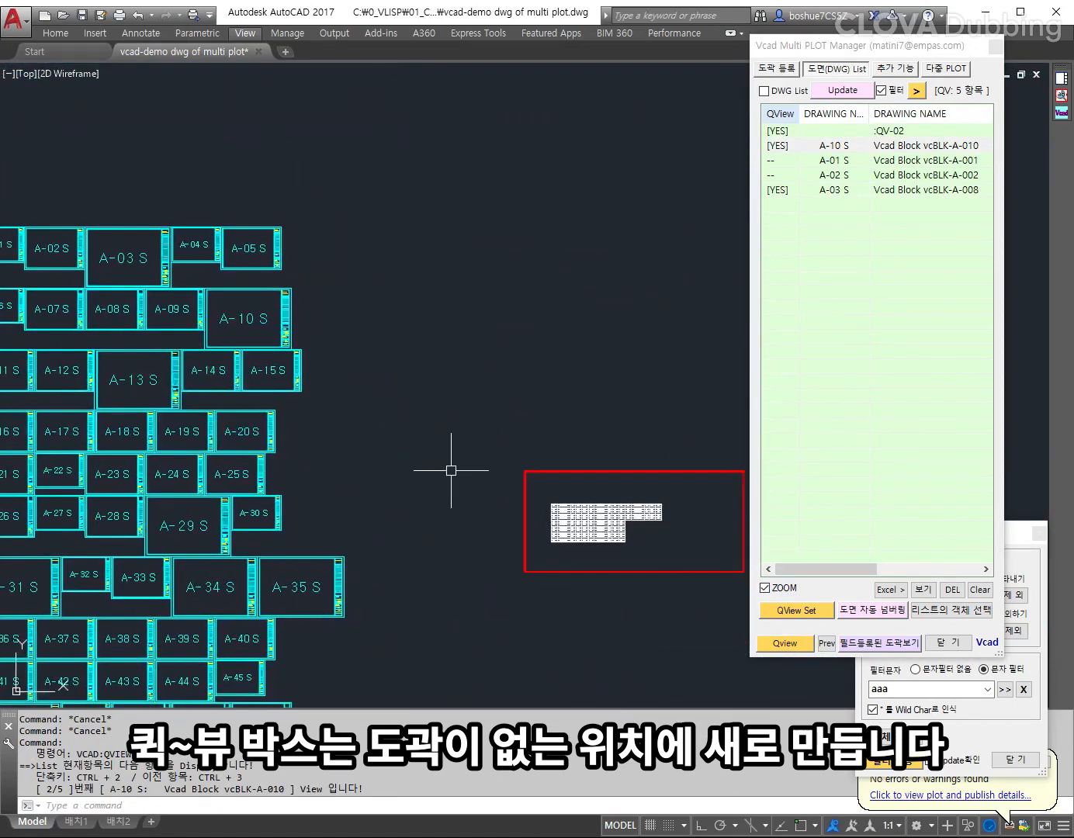
{"action": "type", "text": "m"}
{"action": "key", "text": "Return"}
{"action": "left_click", "coordinate": [554, 470]}
{"action": "key", "text": "Return"}
{"action": "left_click", "coordinate": [667, 471]}
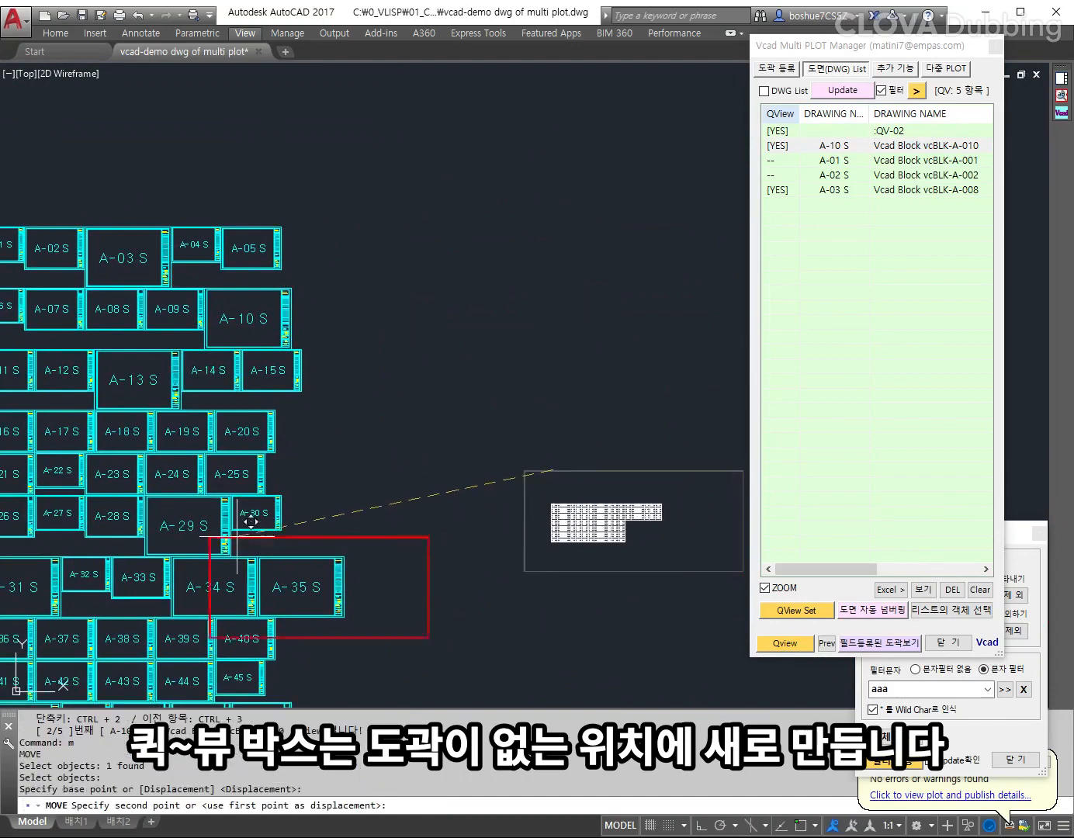
Step: Cycle through the marked entries with QView to check the area shown by the moved :QV-02 box
{"action": "scroll", "coordinate": [403, 508], "scroll_direction": "down", "scroll_amount": 4}
{"action": "middle_click_drag", "start_coordinate": [389, 512], "coordinate": [459, 561]}
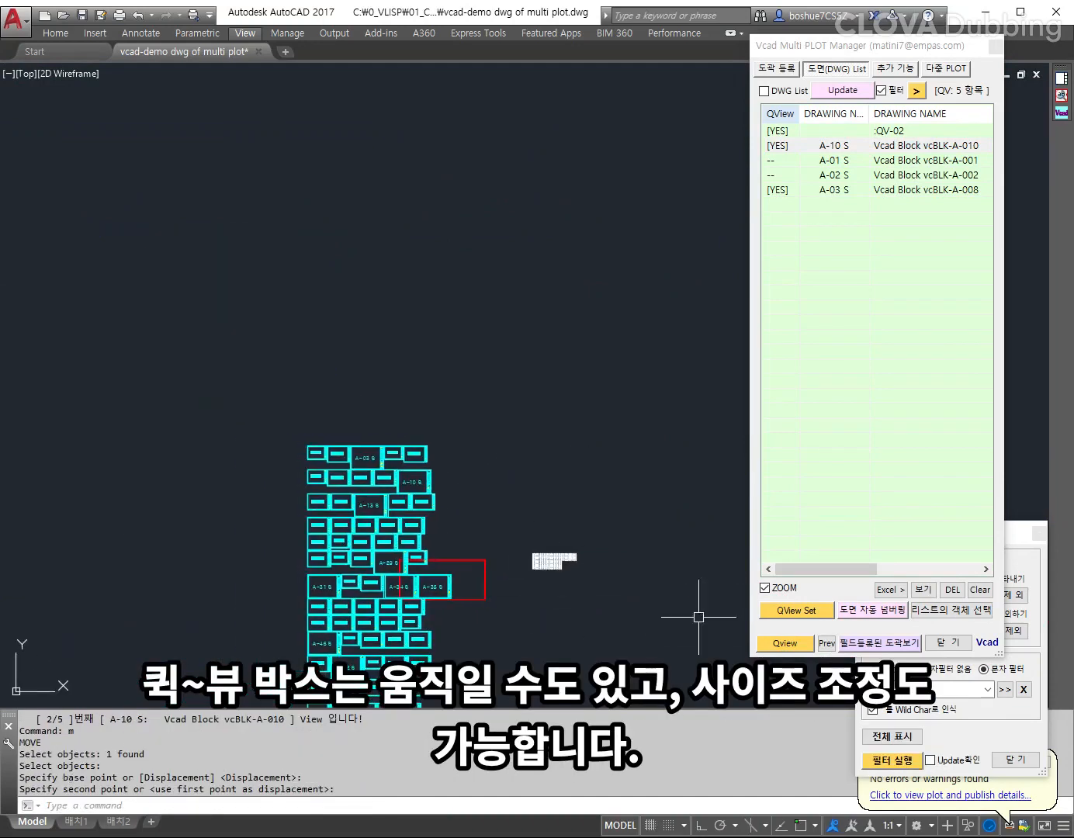
{"action": "left_click", "coordinate": [784, 643]}
{"action": "left_click", "coordinate": [784, 644]}
{"action": "left_click", "coordinate": [784, 644]}
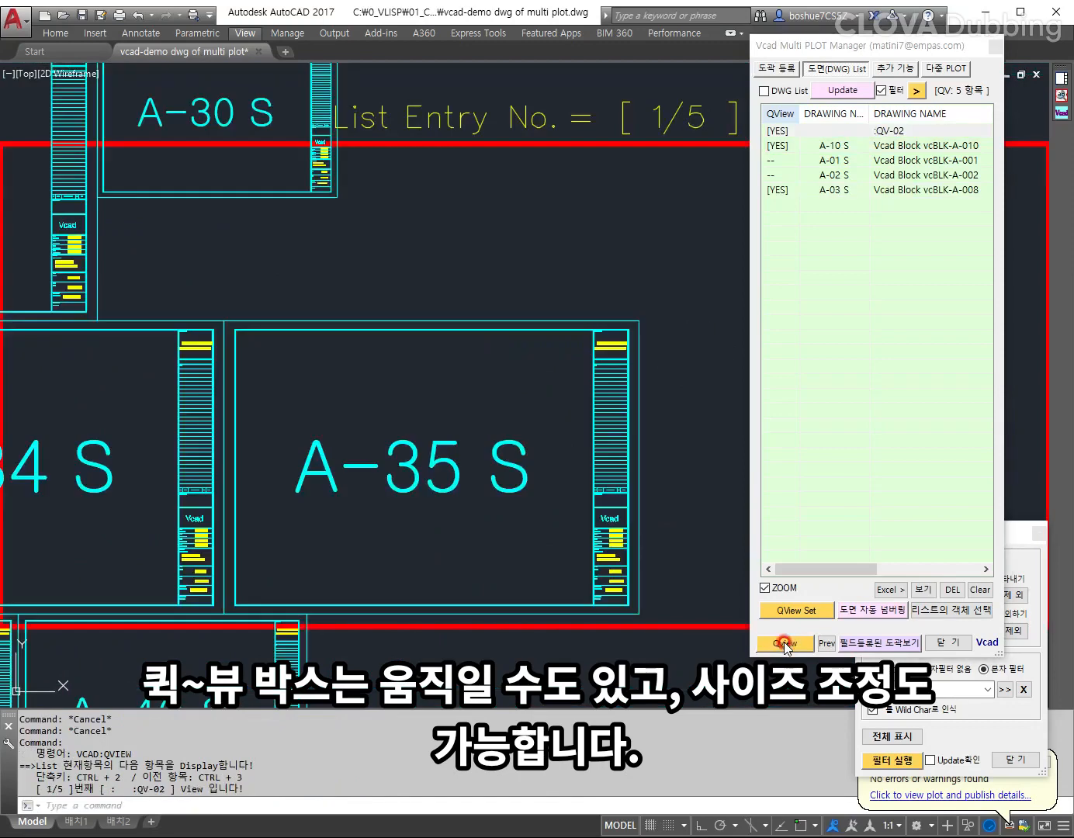
{"action": "left_click", "coordinate": [785, 643]}
{"action": "left_click", "coordinate": [785, 643]}
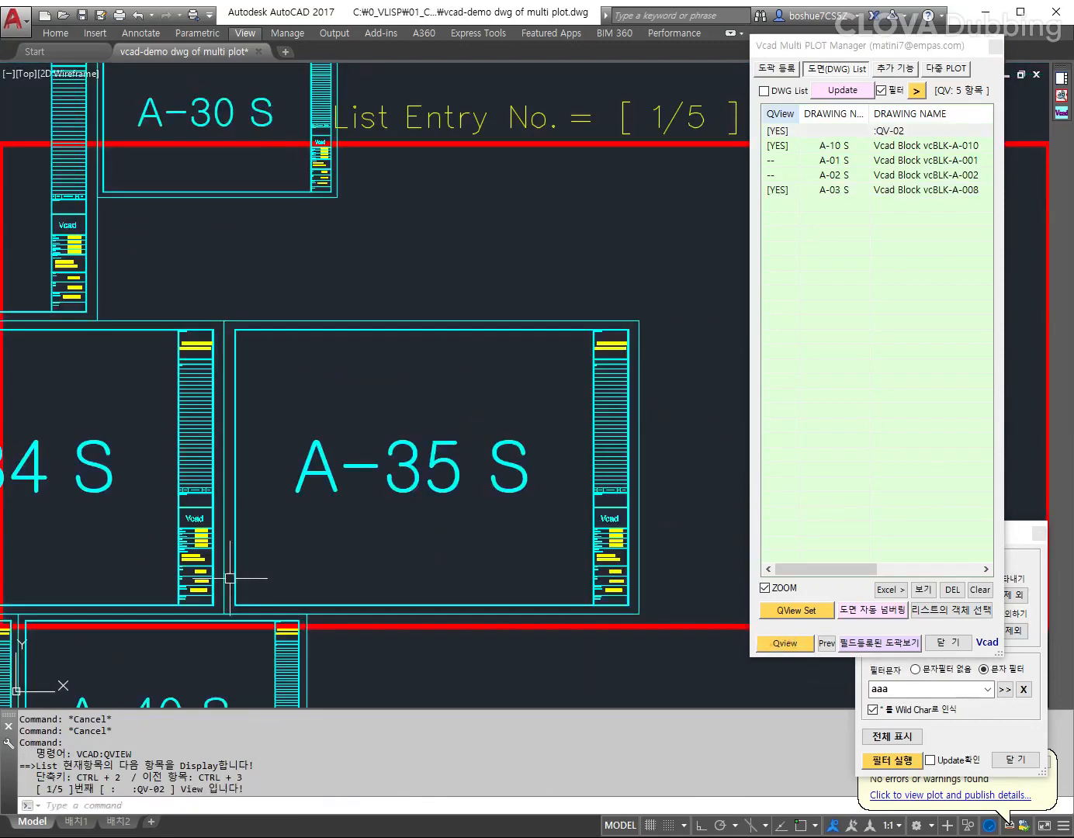
{"action": "scroll", "coordinate": [432, 515], "scroll_direction": "down", "scroll_amount": 8}
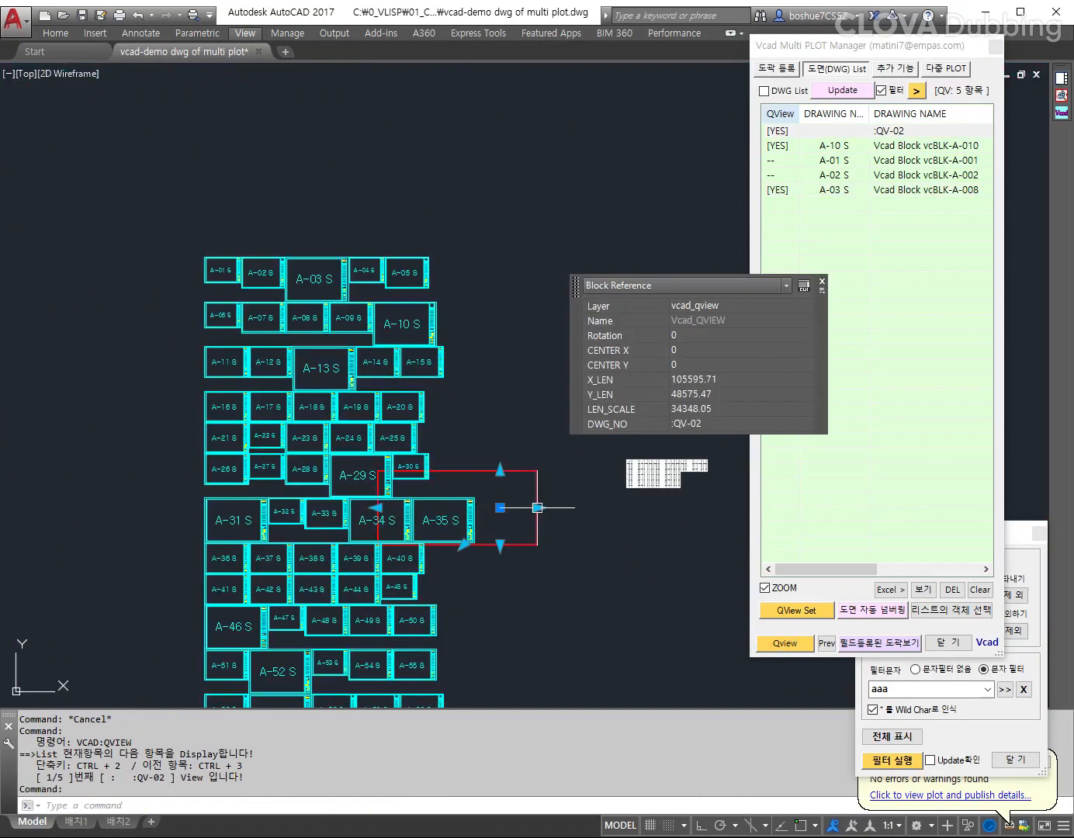
Step: Shorten the red :QV-02 box to an X_LEN of about 66220, ending just past the A-35 S frame
{"action": "left_click", "coordinate": [537, 507]}
{"action": "left_click", "coordinate": [476, 507]}
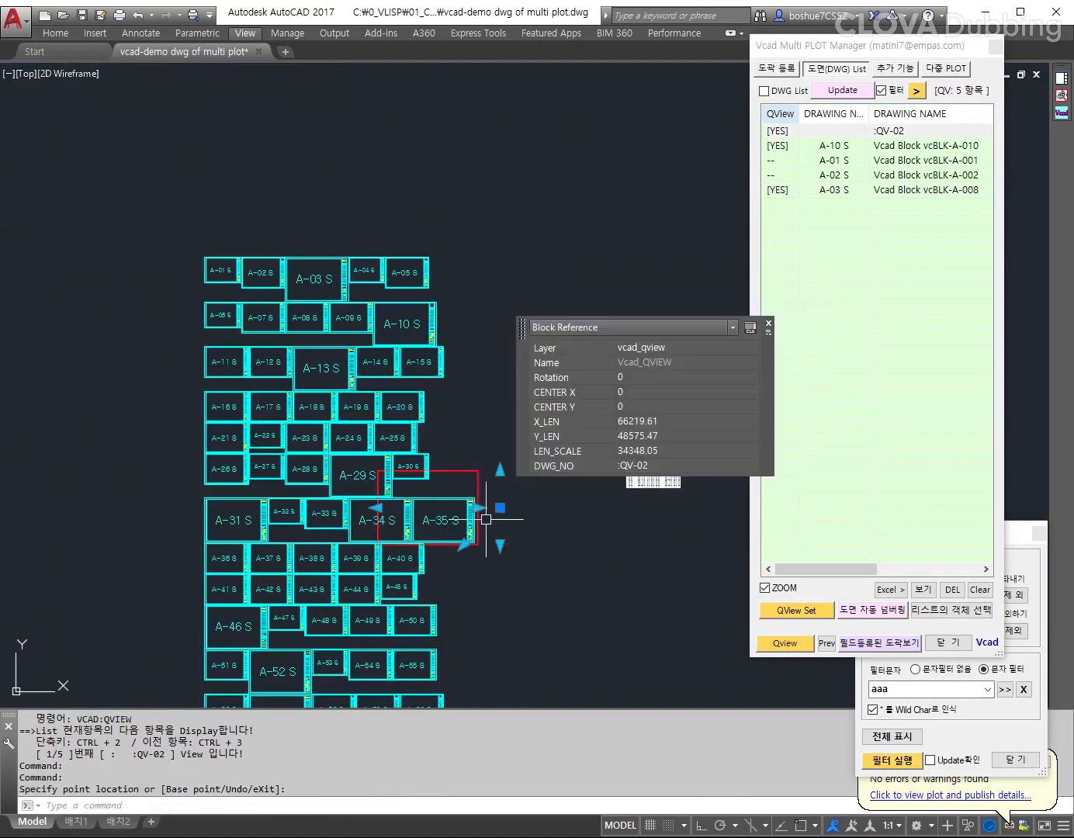
{"action": "scroll", "coordinate": [485, 519], "scroll_direction": "down", "scroll_amount": 2}
{"action": "type", "text": "m"}
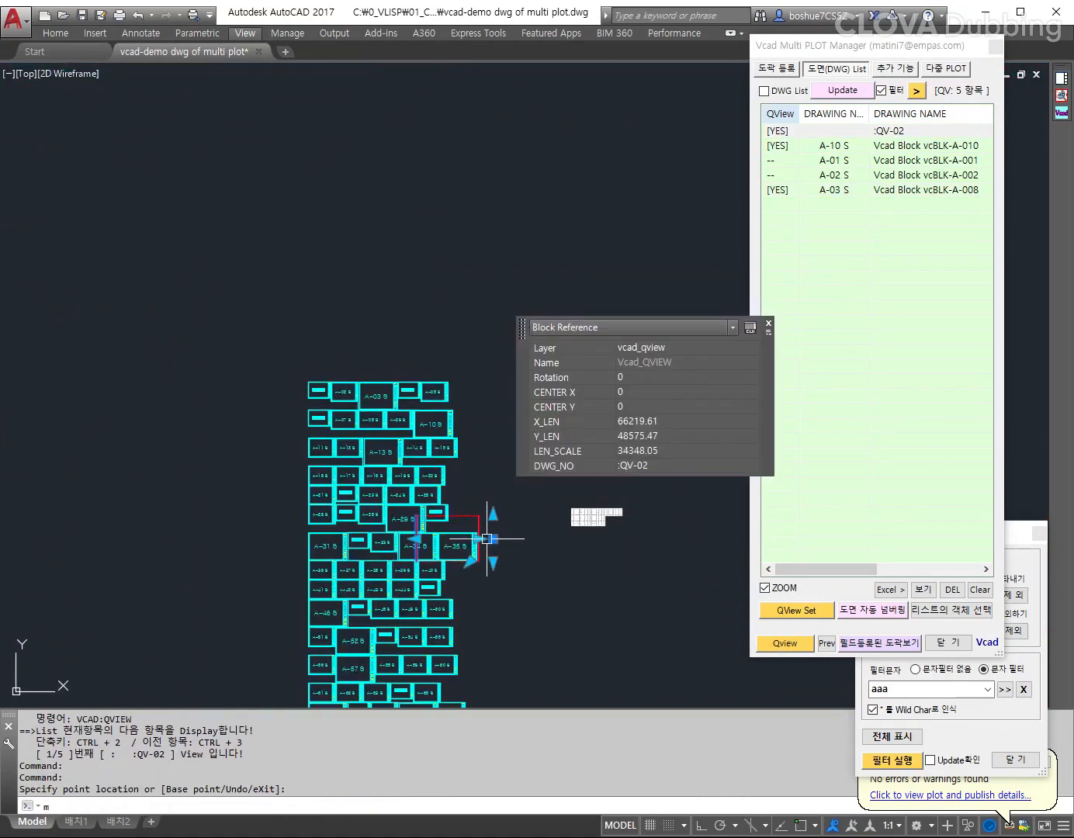
{"action": "scroll", "coordinate": [430, 411], "scroll_direction": "down", "scroll_amount": 3}
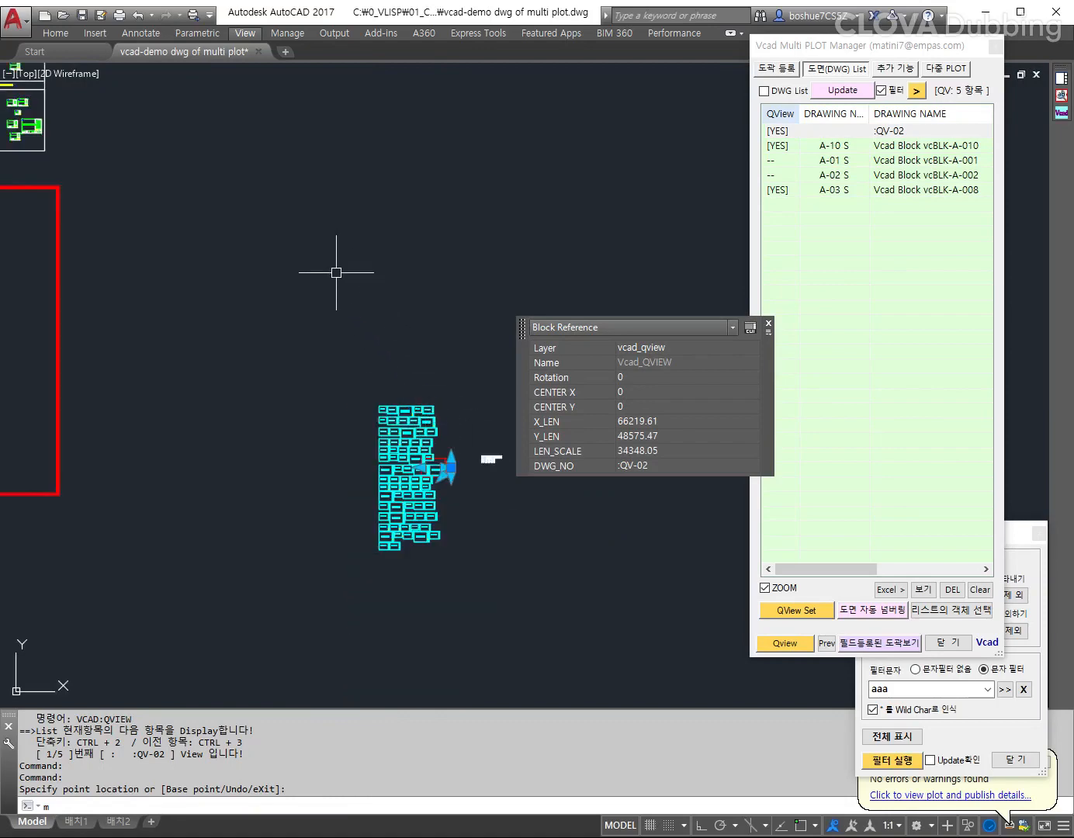
{"action": "key", "text": "Escape"}
Step: Move the :QV-02 box from the A-34 S and A-35 S frames onto the scattered white No:blkD frames
{"action": "scroll", "coordinate": [450, 460], "scroll_direction": "up", "scroll_amount": 5}
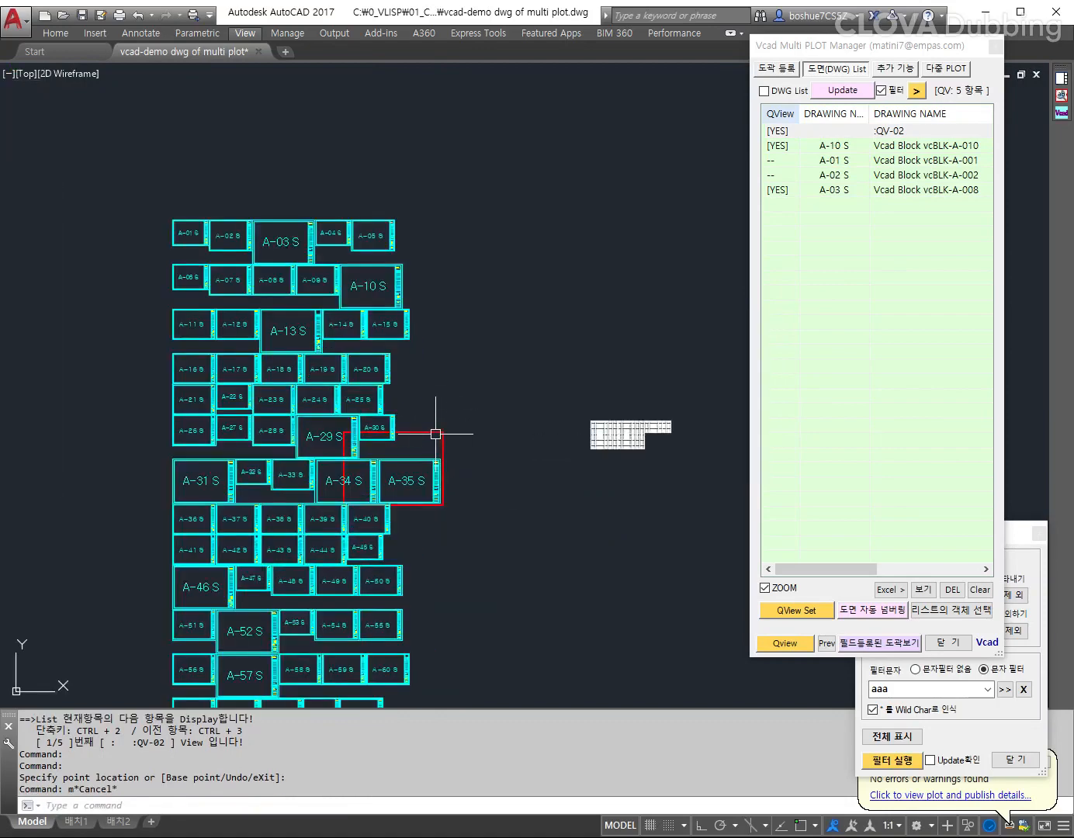
{"action": "left_click", "coordinate": [466, 469]}
{"action": "scroll", "coordinate": [450, 460], "scroll_direction": "down", "scroll_amount": 4}
{"action": "scroll", "coordinate": [284, 265], "scroll_direction": "up", "scroll_amount": 1}
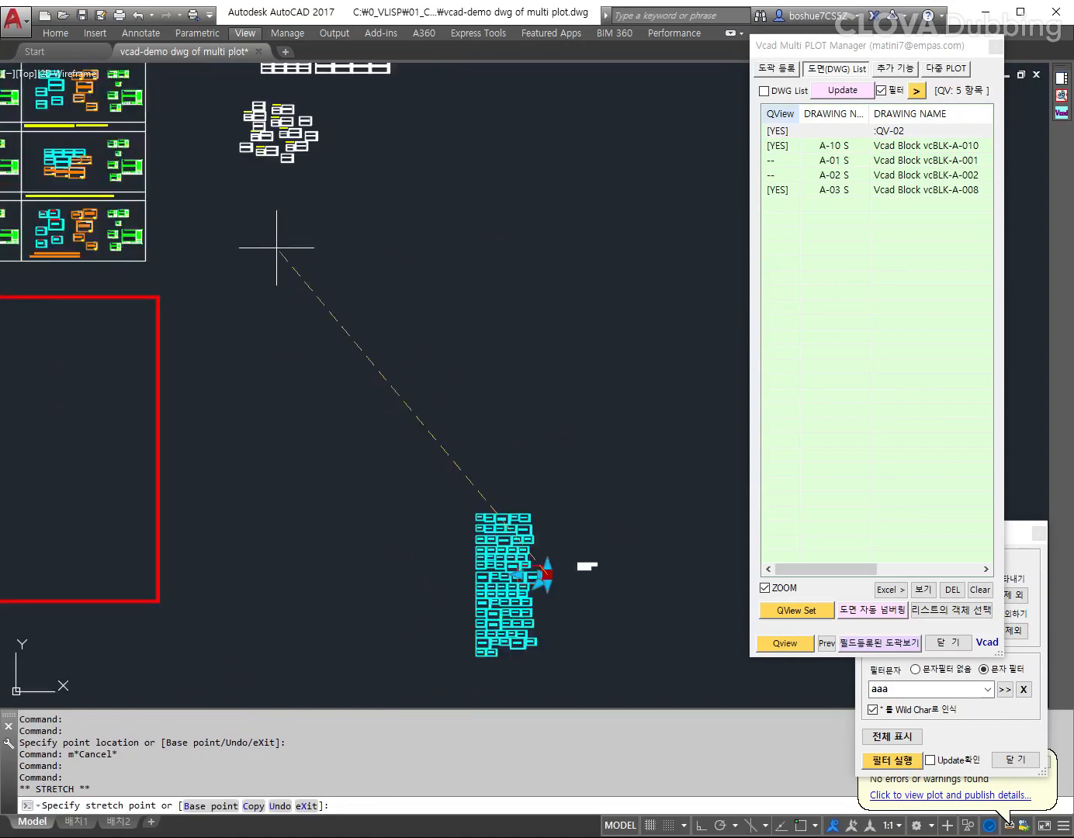
{"action": "left_click", "coordinate": [315, 200]}
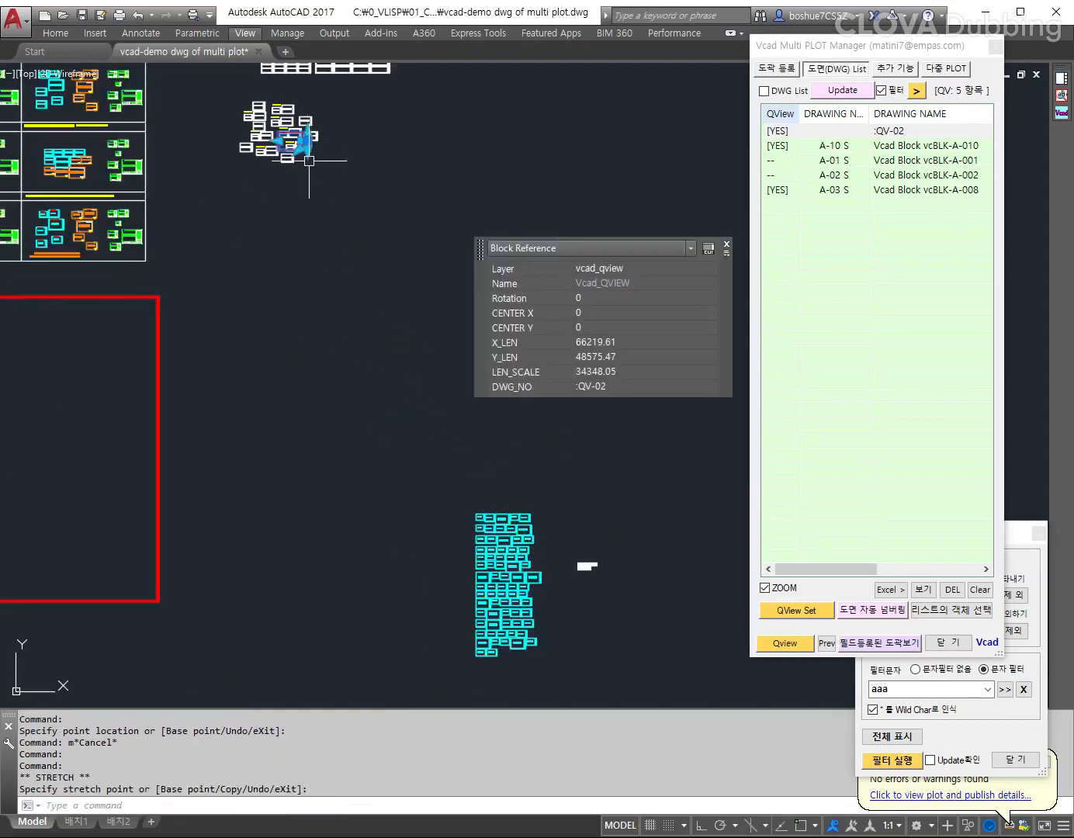
{"action": "scroll", "coordinate": [320, 279], "scroll_direction": "up", "scroll_amount": 5}
{"action": "middle_click_drag", "start_coordinate": [320, 279], "coordinate": [325, 326]}
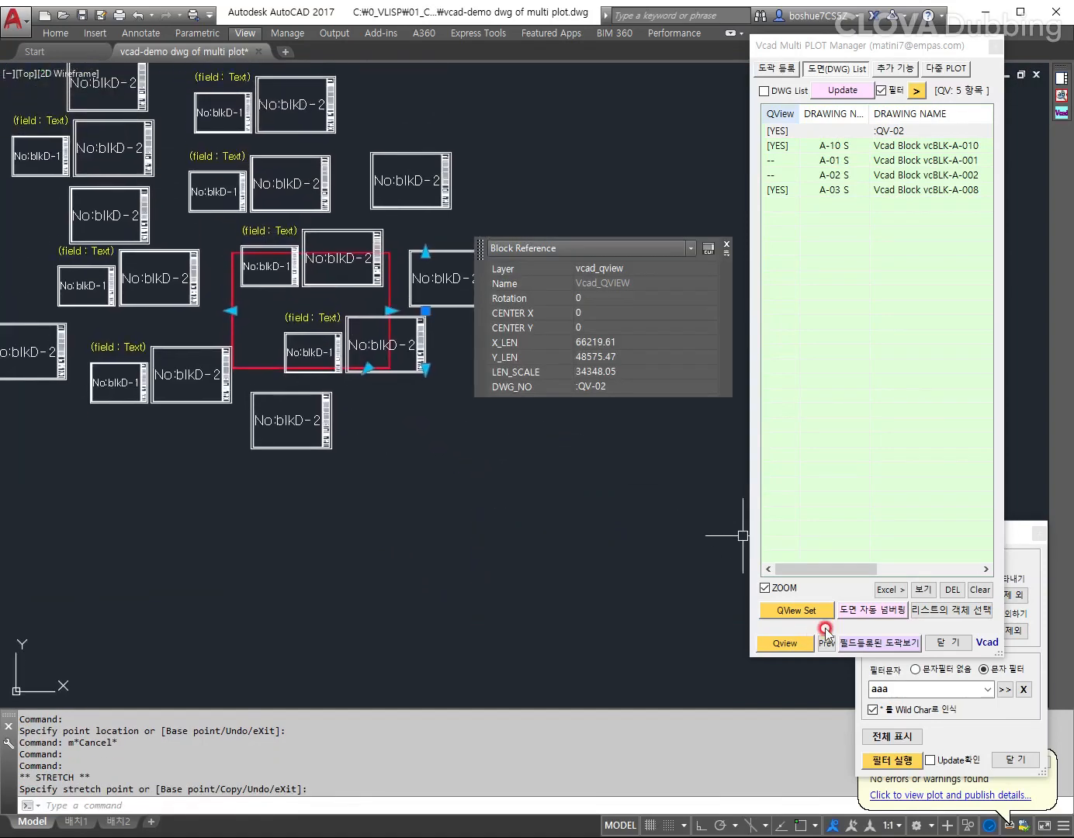
Step: Cycle through the listed entries with QView to check the area of the :QV-02 box among the No:blkD frames
{"action": "left_click", "coordinate": [785, 642]}
{"action": "left_click", "coordinate": [786, 644]}
{"action": "left_click", "coordinate": [785, 643]}
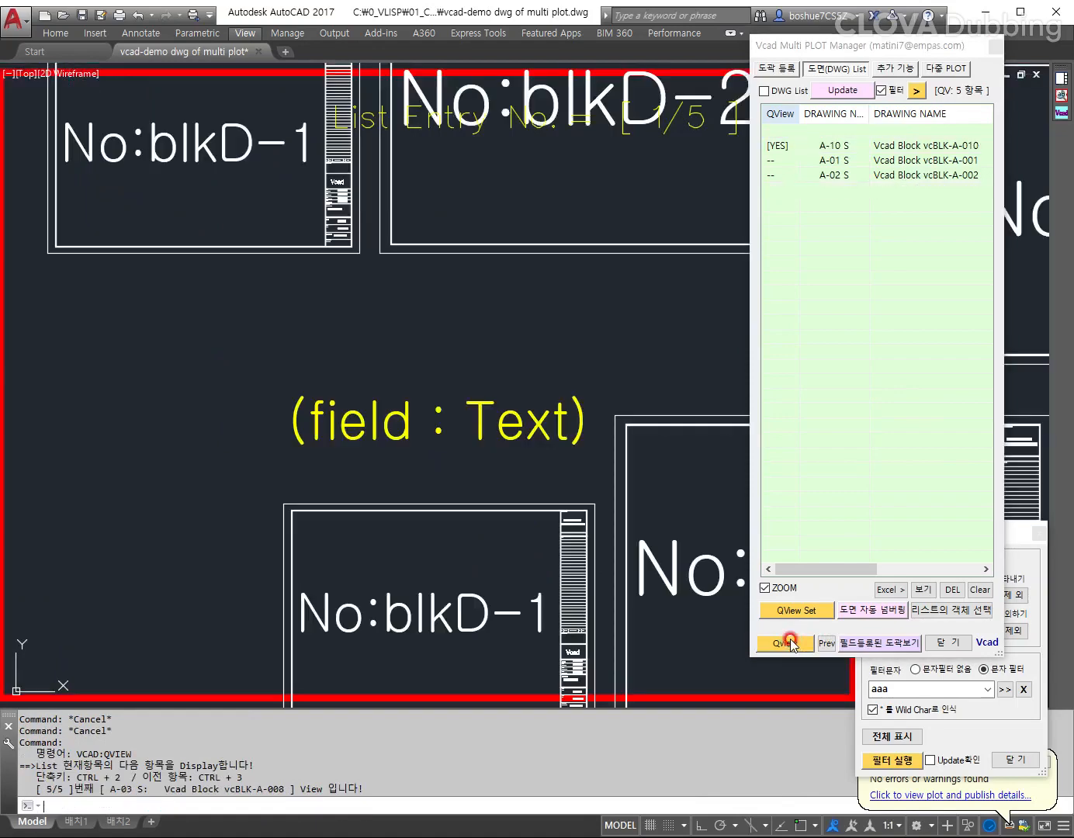
{"action": "scroll", "coordinate": [497, 388], "scroll_direction": "down", "scroll_amount": 8}
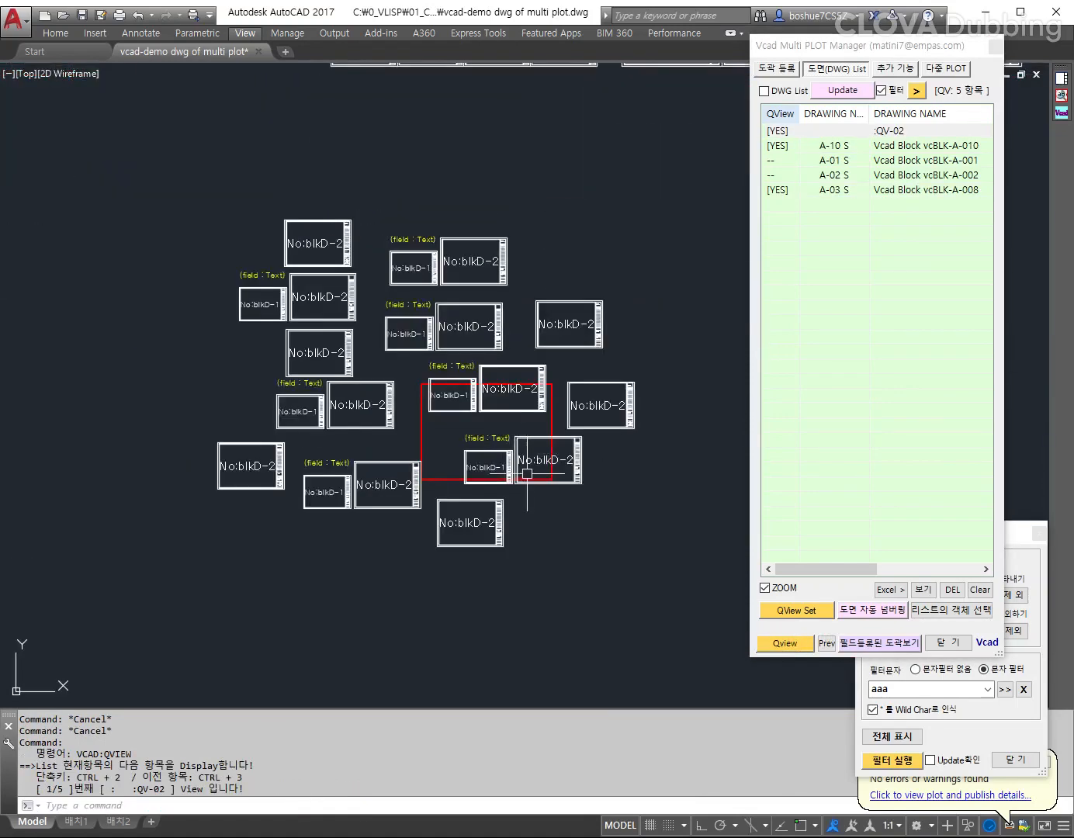
{"action": "scroll", "coordinate": [537, 427], "scroll_direction": "down", "scroll_amount": 4}
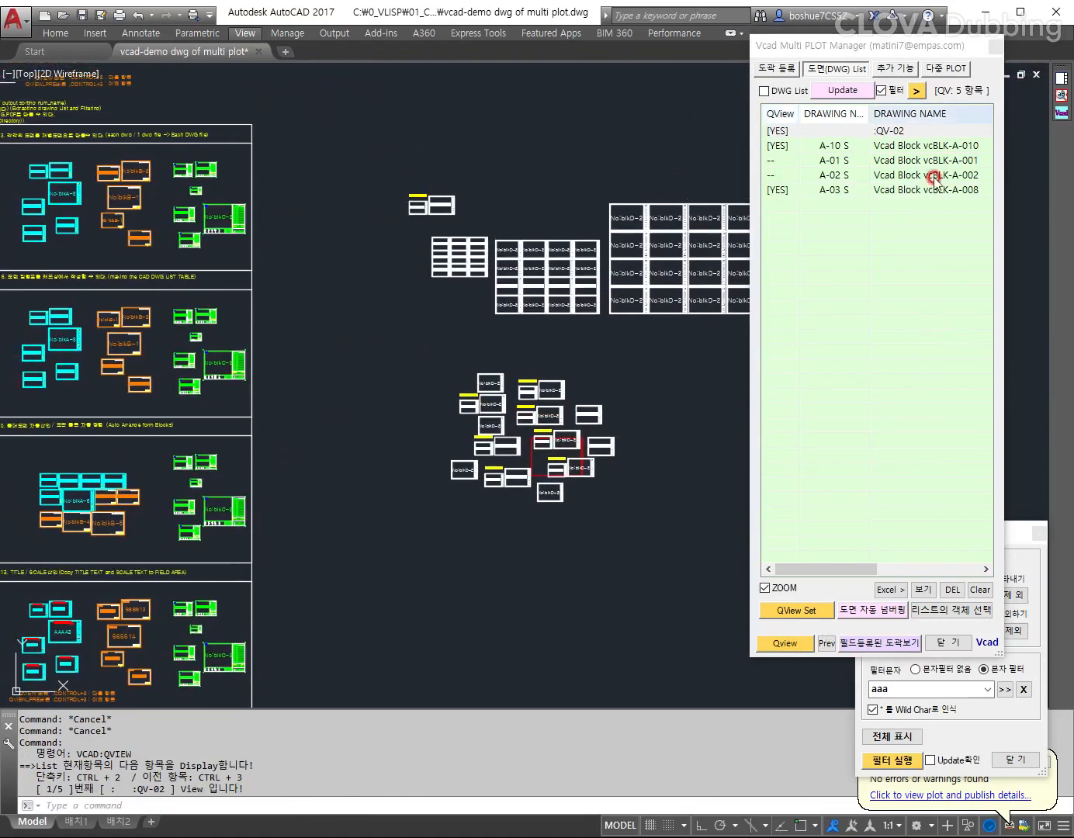
Step: Redisplay the list of saved QView drawings with the current LIST (G) option of QView Set
{"action": "left_click", "coordinate": [785, 611]}
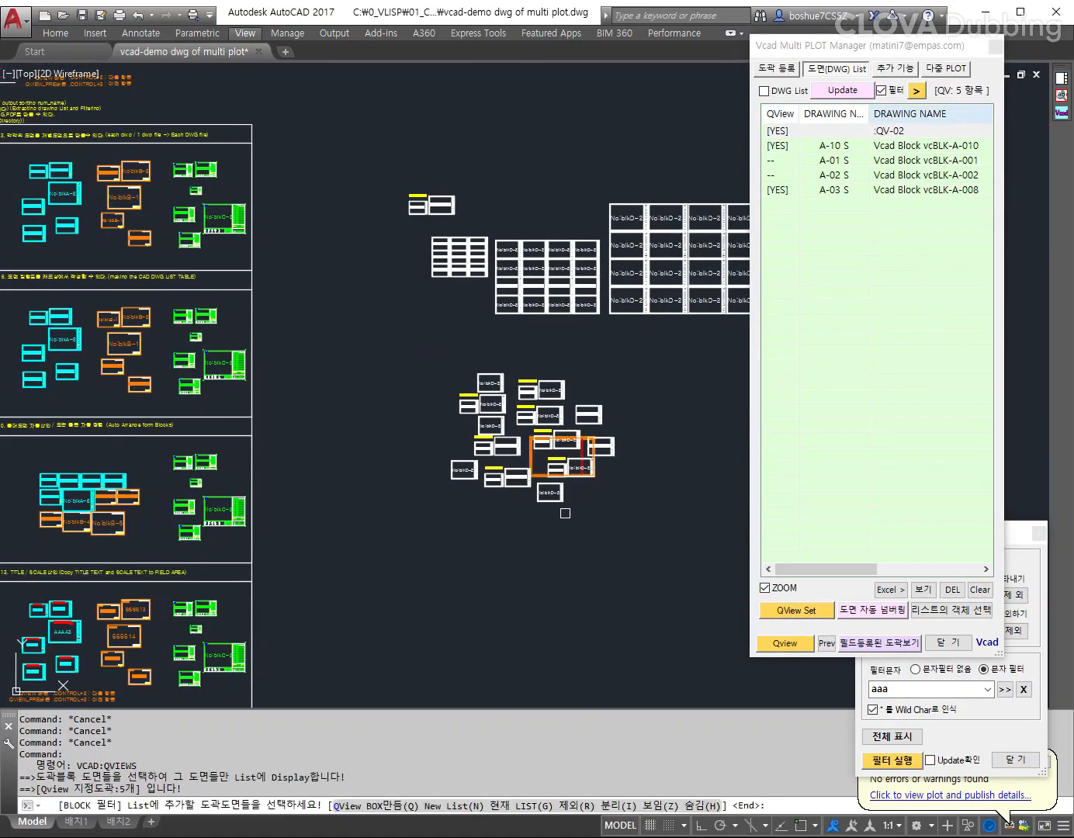
{"action": "middle_click_drag", "start_coordinate": [573, 519], "coordinate": [585, 534]}
{"action": "type", "text": "g"}
{"action": "key", "text": "Return"}
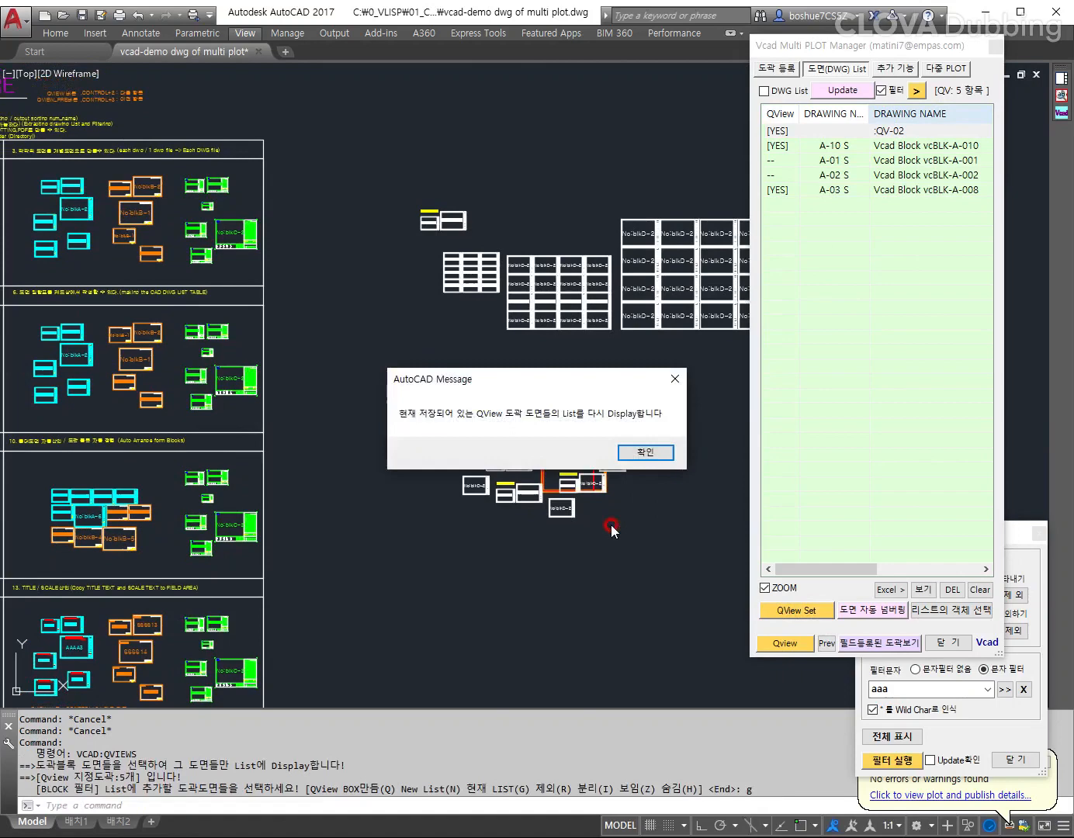
{"action": "left_click", "coordinate": [649, 455]}
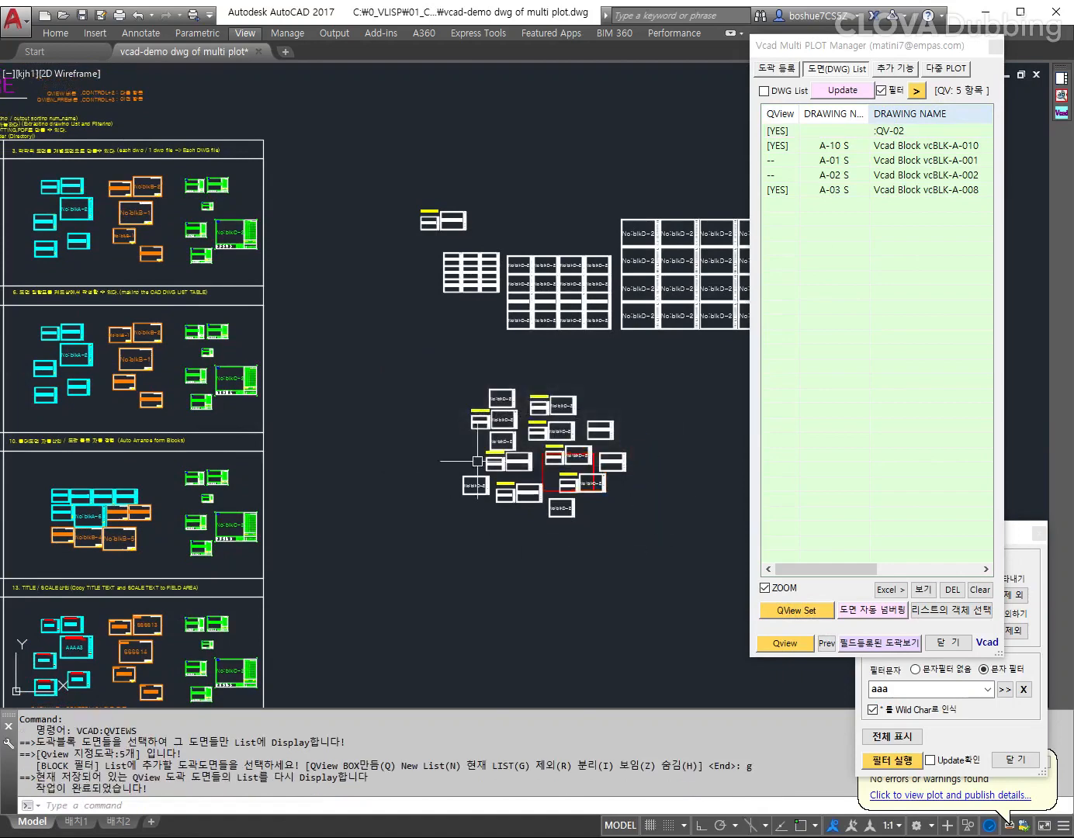
Step: Turn the list filter off to show all drawings and back on to apply the aaa text filter
{"action": "scroll", "coordinate": [616, 500], "scroll_direction": "down", "scroll_amount": 8}
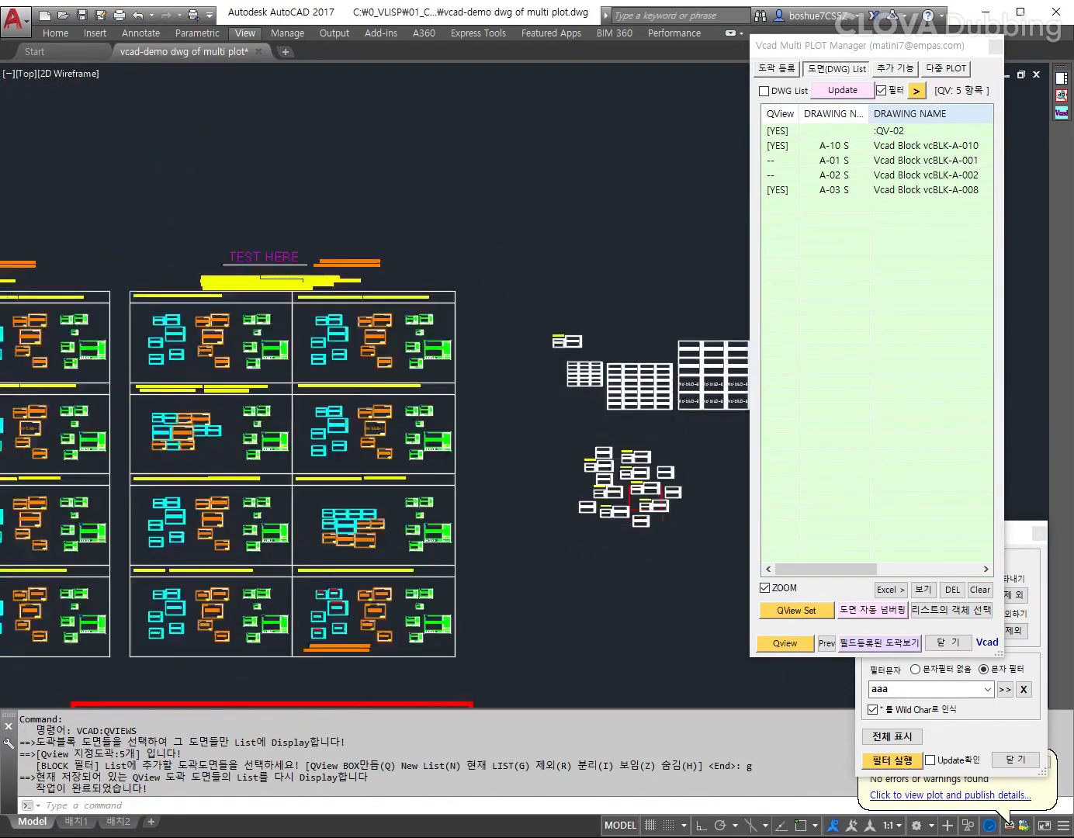
{"action": "middle_click_drag", "start_coordinate": [606, 525], "coordinate": [630, 486]}
{"action": "left_click", "coordinate": [881, 89]}
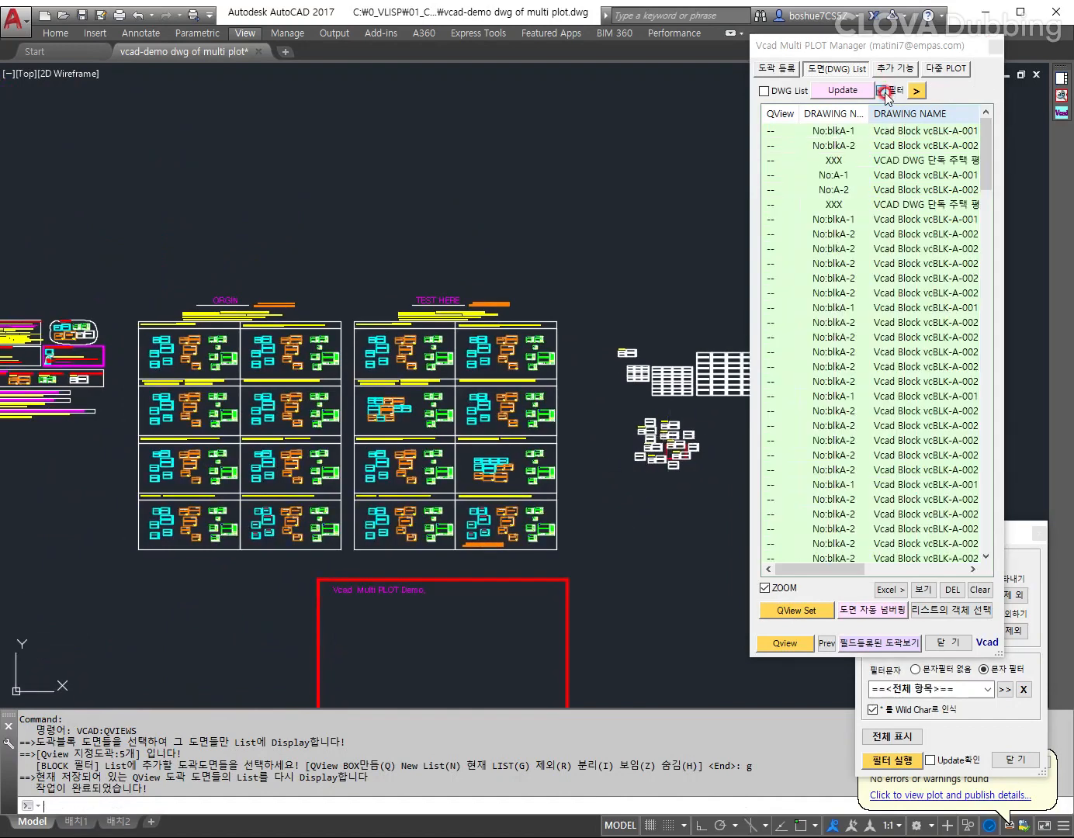
{"action": "left_click", "coordinate": [880, 90]}
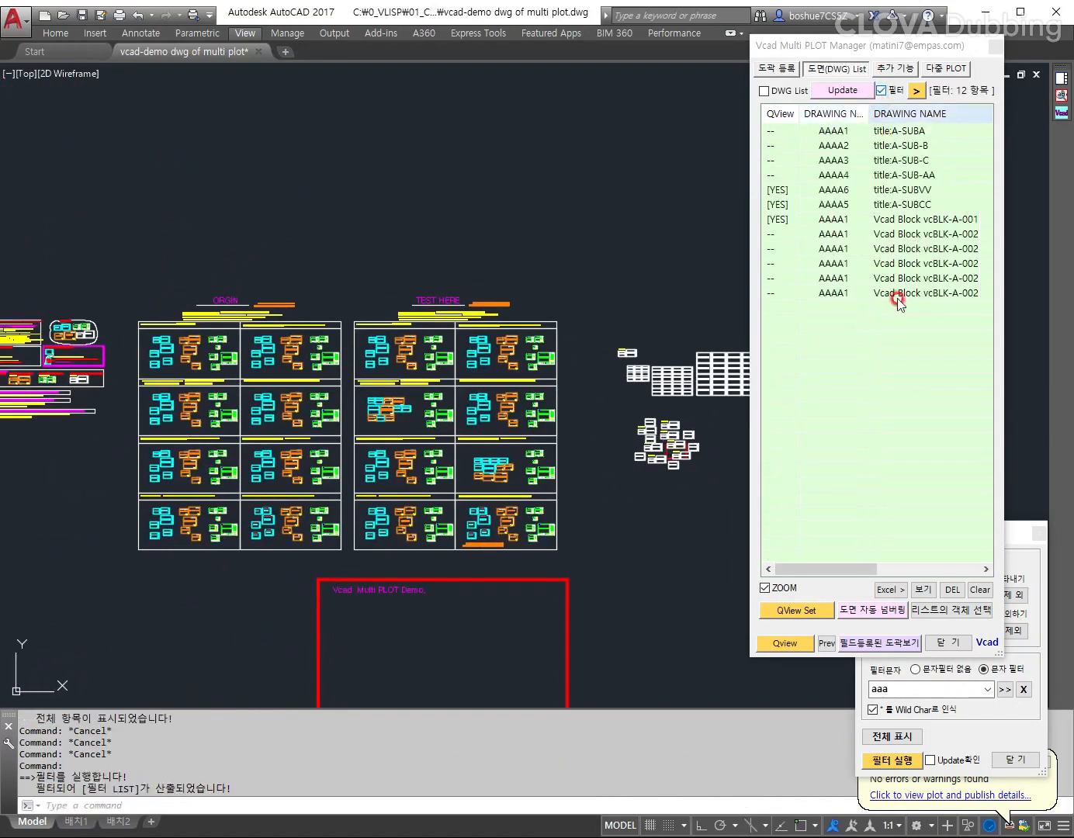
Step: Replace the filtered drawing list with the saved QView list through the G option of QView Set
{"action": "left_click", "coordinate": [817, 610]}
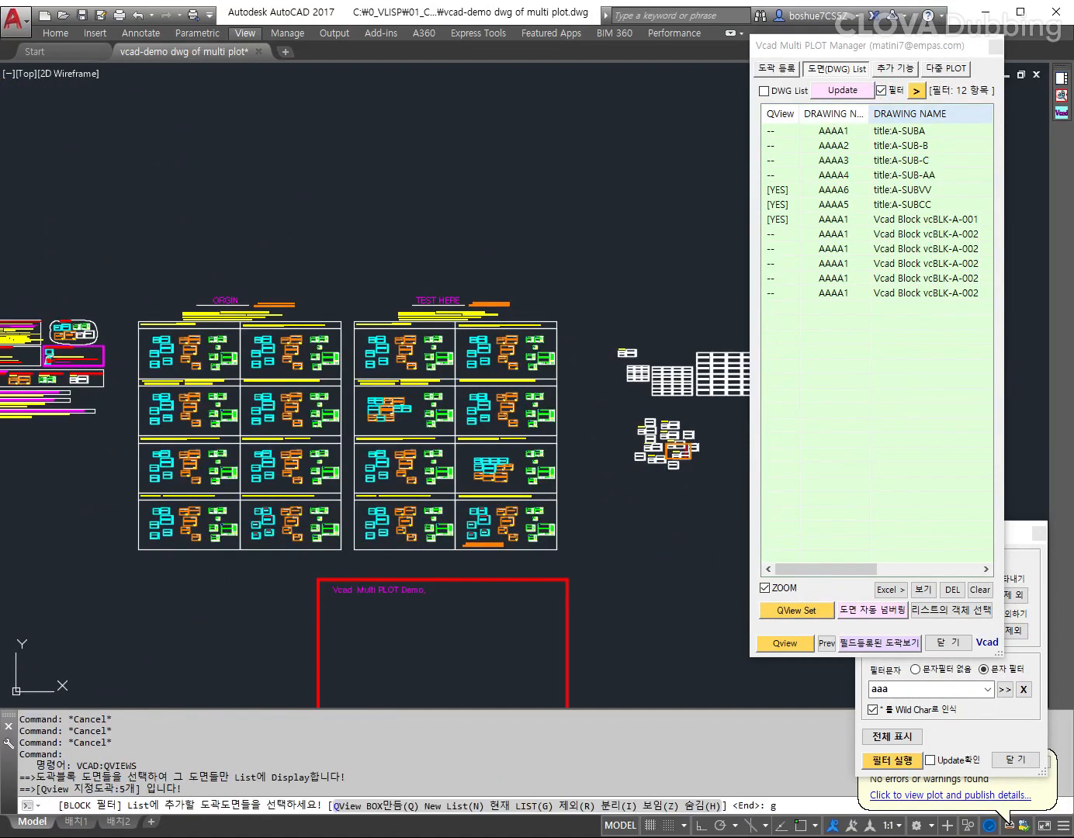
{"action": "key", "text": "Return"}
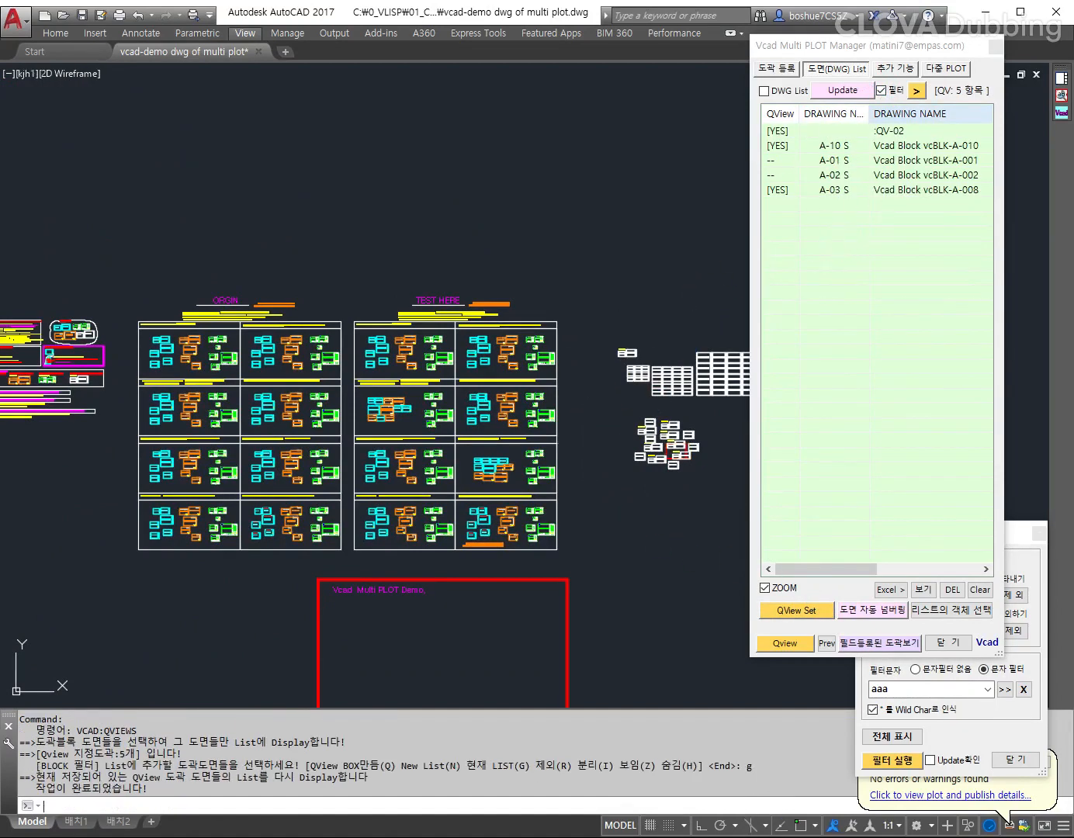
{"action": "scroll", "coordinate": [582, 371], "scroll_direction": "down", "scroll_amount": 1}
{"action": "scroll", "coordinate": [543, 384], "scroll_direction": "up", "scroll_amount": 1}
{"action": "middle_click_drag", "start_coordinate": [566, 429], "coordinate": [610, 464]}
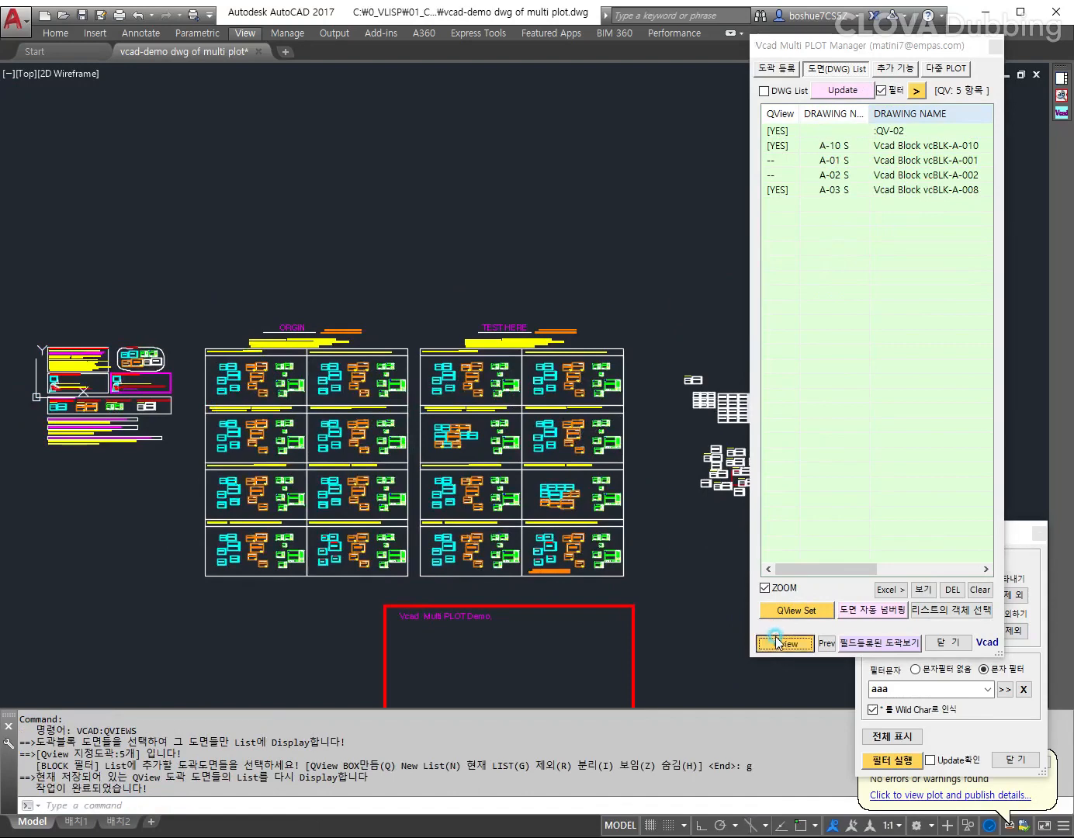
Step: Step to A-10 S with QView and examine the shortcut hints for next and previous entries in the command history
{"action": "left_click", "coordinate": [776, 643]}
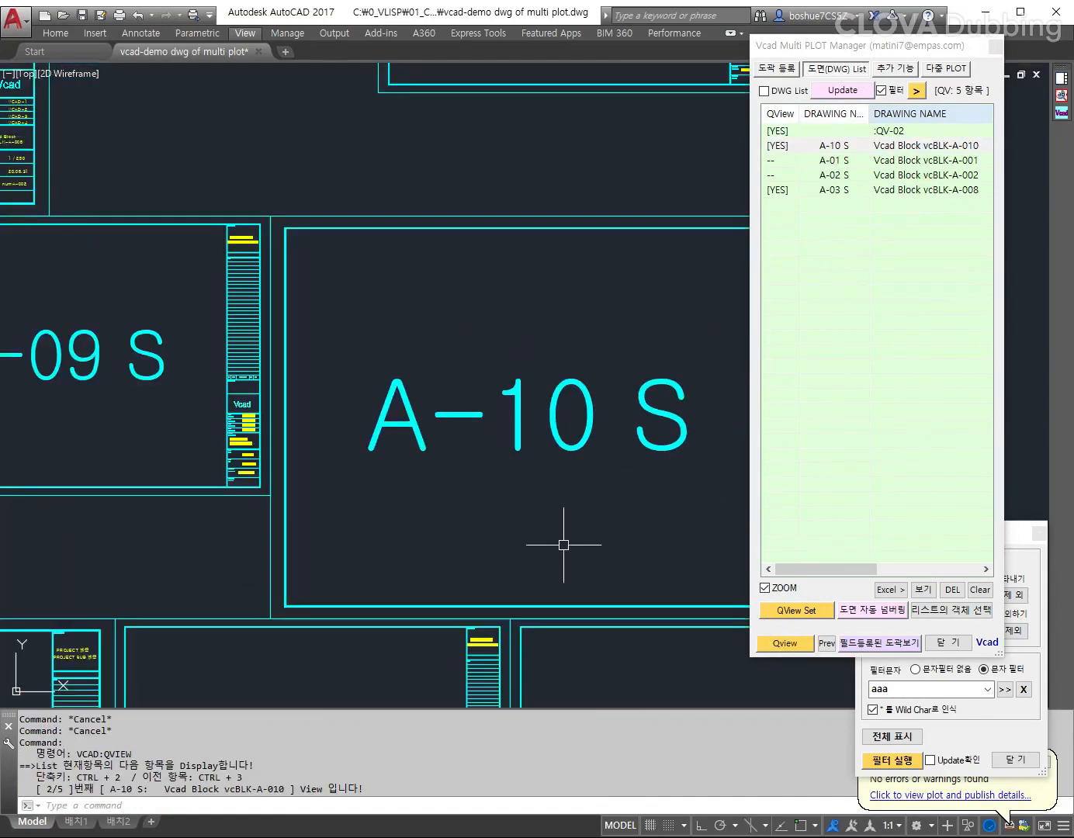
{"action": "middle_click_drag", "start_coordinate": [532, 557], "coordinate": [545, 519]}
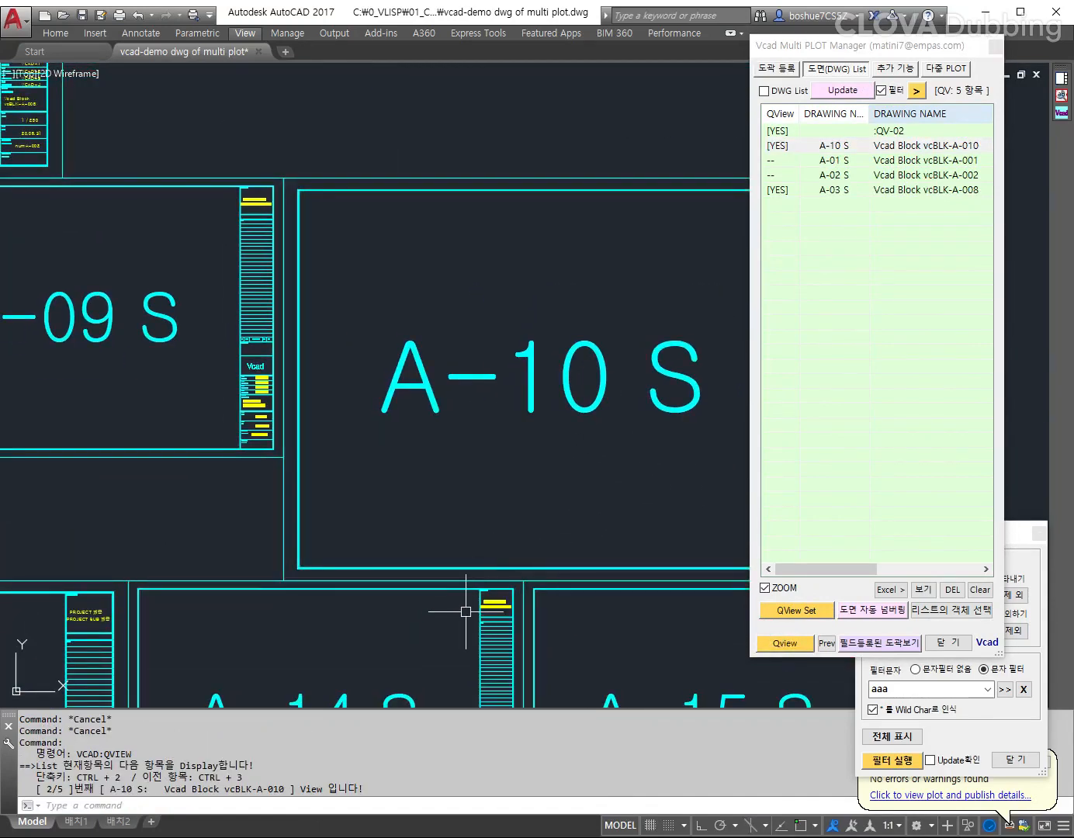
{"action": "key", "text": "F5"}
{"action": "left_click_drag", "start_coordinate": [29, 752], "coordinate": [228, 781]}
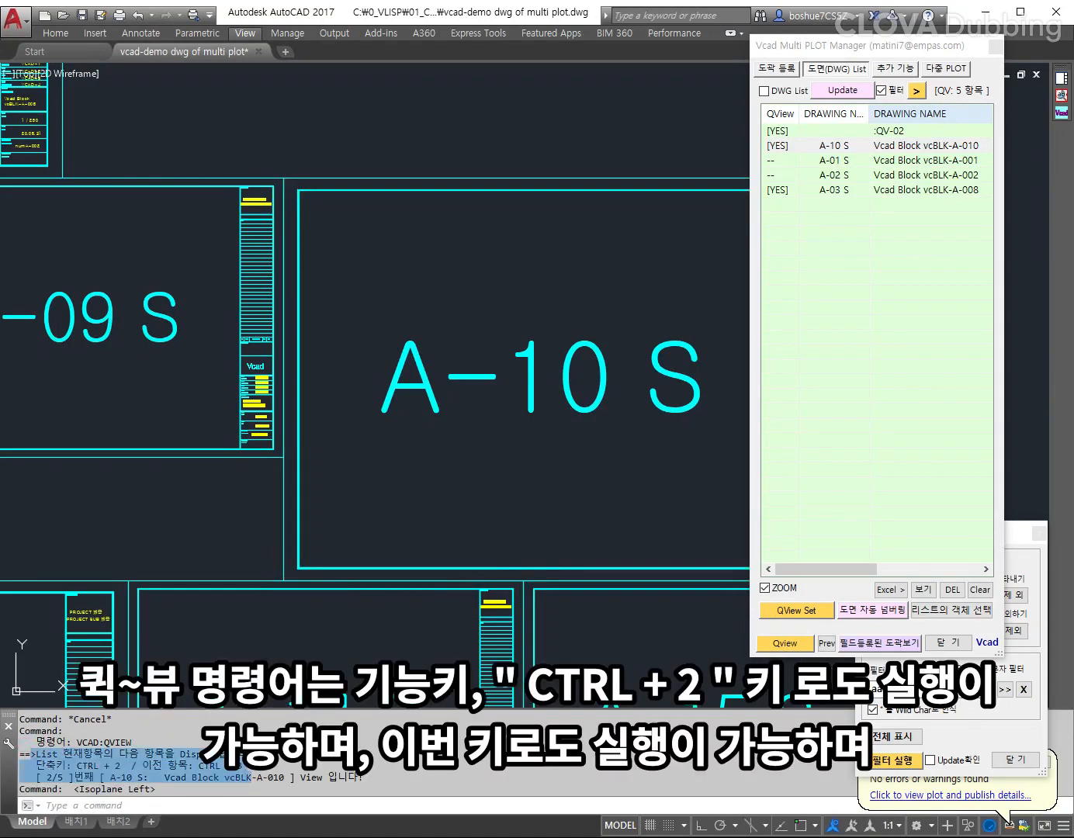
{"action": "left_click", "coordinate": [433, 623]}
{"action": "left_click_drag", "start_coordinate": [30, 753], "coordinate": [255, 777]}
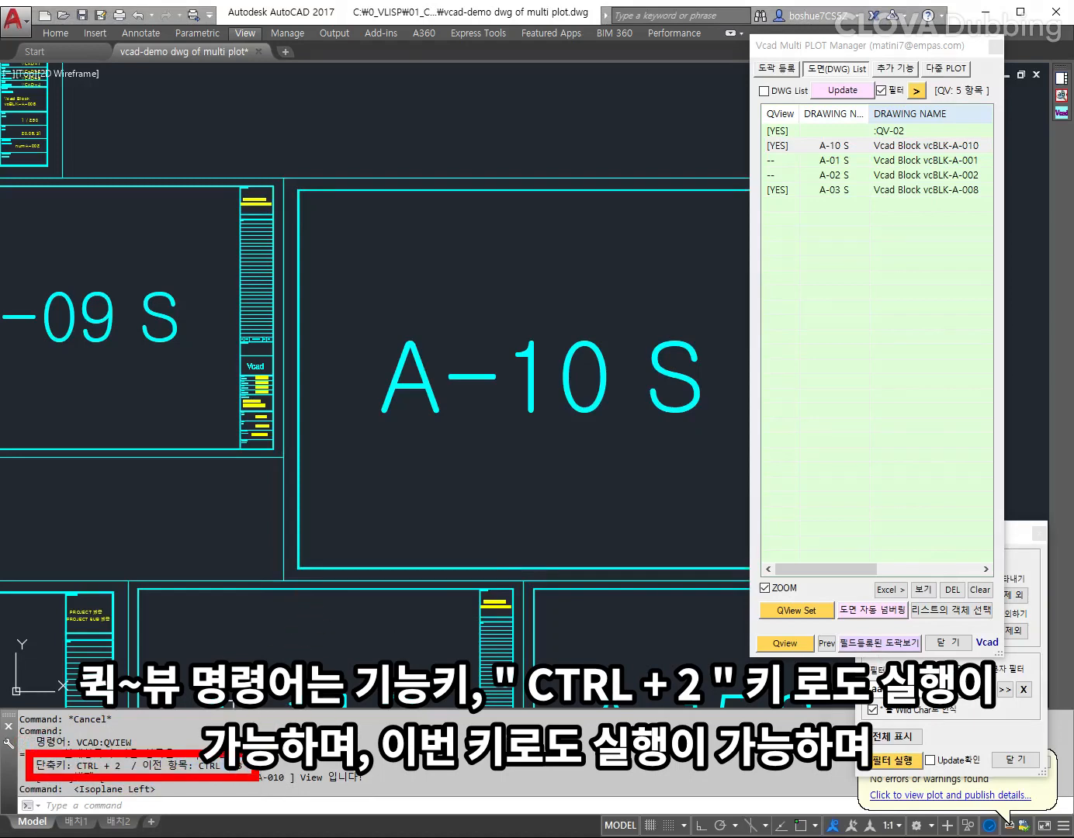
{"action": "left_click", "coordinate": [331, 440]}
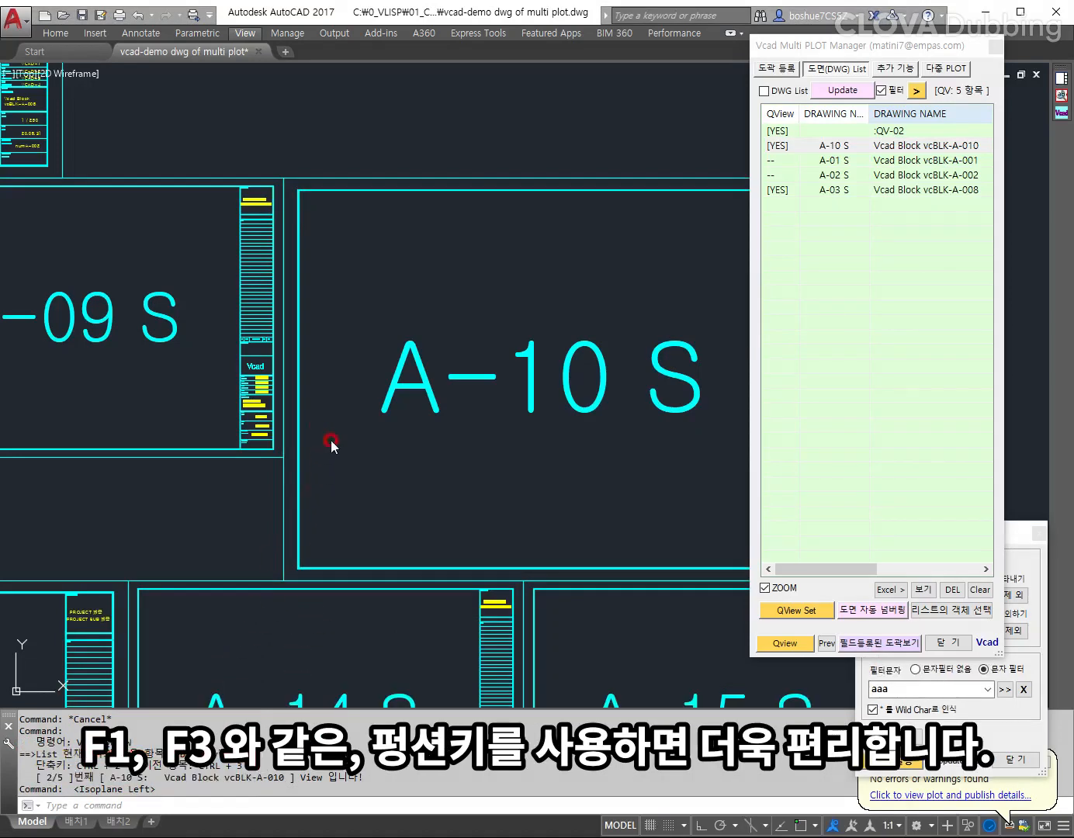
Step: Cycle through the QView entries past A-03 S to the :QV-02 box using the next-entry command
{"action": "key", "text": "ctrl+2"}
{"action": "key", "text": "ctrl+2"}
{"action": "key", "text": "ctrl+2"}
{"action": "key", "text": "ctrl+2"}
{"action": "key", "text": "ctrl+2"}
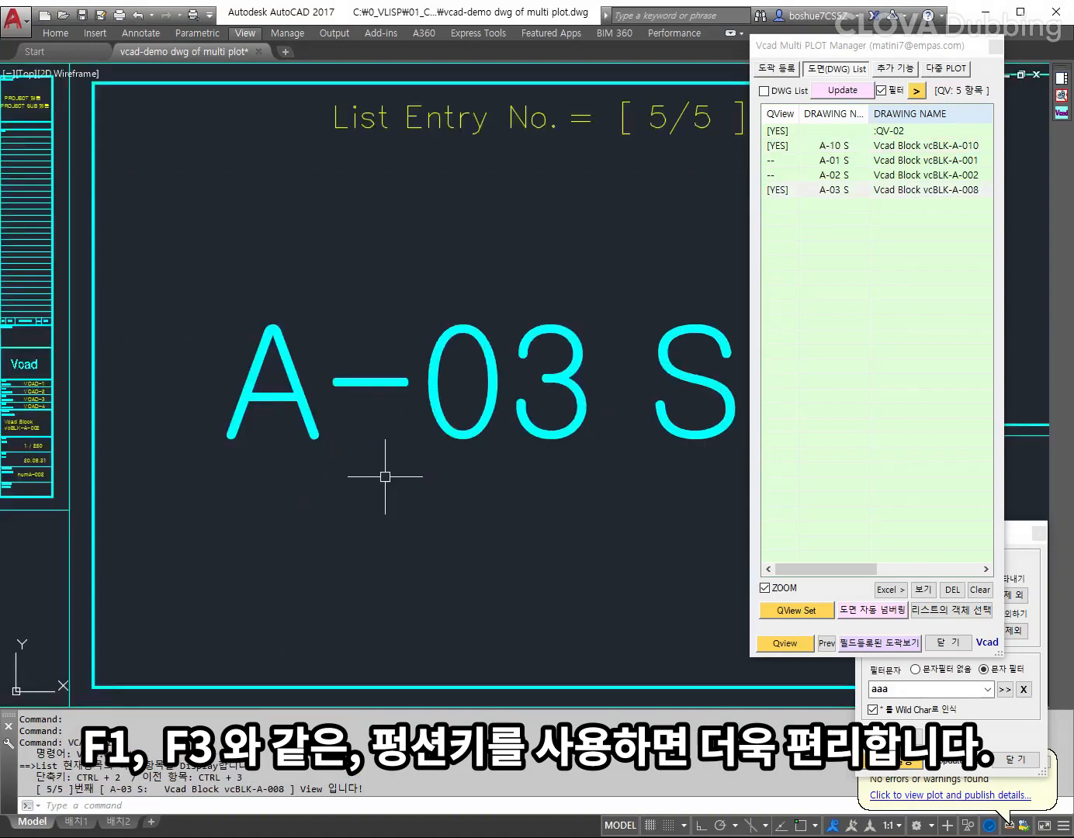
{"action": "scroll", "coordinate": [396, 487], "scroll_direction": "down", "scroll_amount": 10}
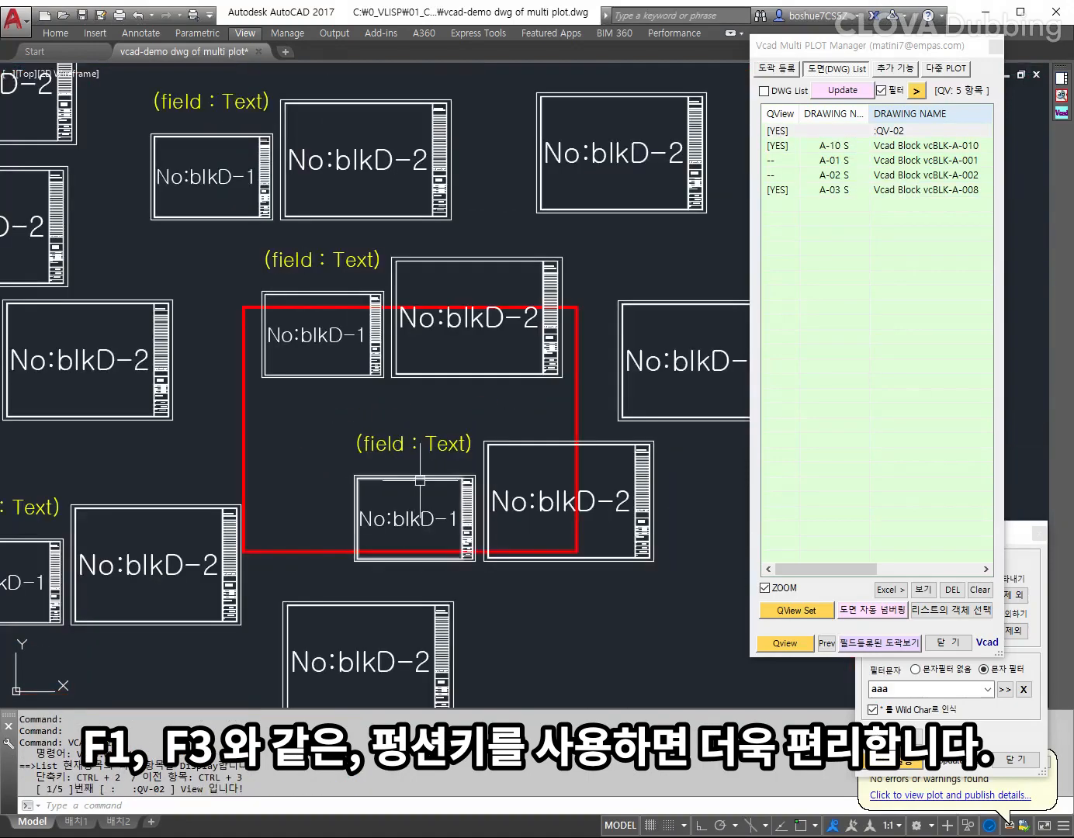
Step: Move all A-series frames and the small white drawings beside them into the large red Vcad Multi PLOT Demo rectangle
{"action": "middle_click_drag", "start_coordinate": [596, 537], "coordinate": [640, 558]}
{"action": "scroll", "coordinate": [639, 559], "scroll_direction": "down", "scroll_amount": 1}
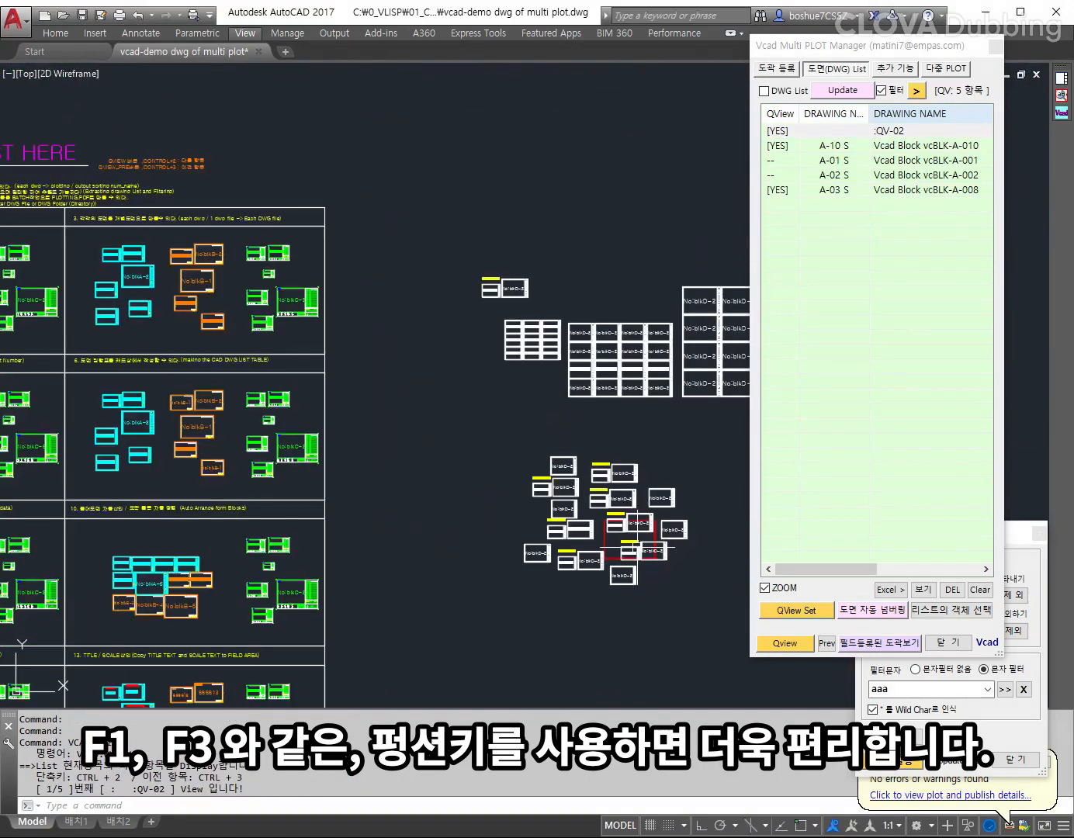
{"action": "mouse_move", "coordinate": [519, 501]}
{"action": "middle_mouse_down"}
{"action": "mouse_move", "coordinate": [568, 460]}
{"action": "mouse_move", "coordinate": [380, 450]}
{"action": "middle_mouse_up"}
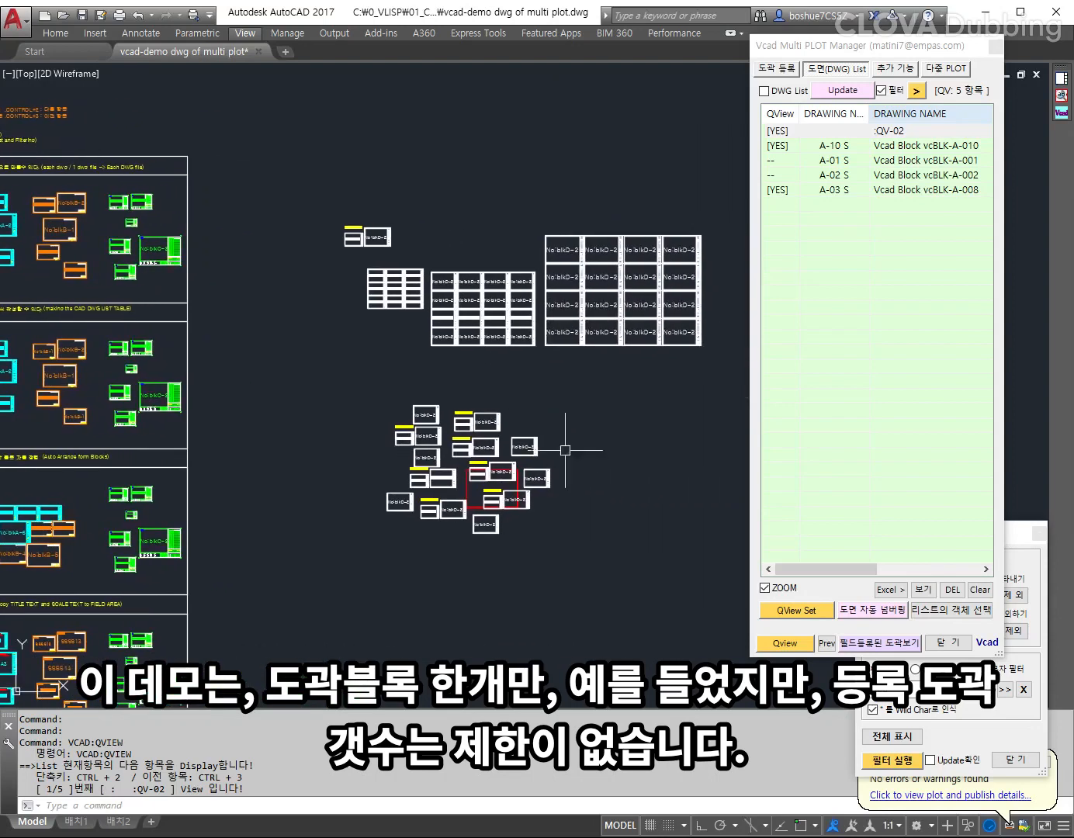
{"action": "scroll", "coordinate": [610, 448], "scroll_direction": "down", "scroll_amount": 2}
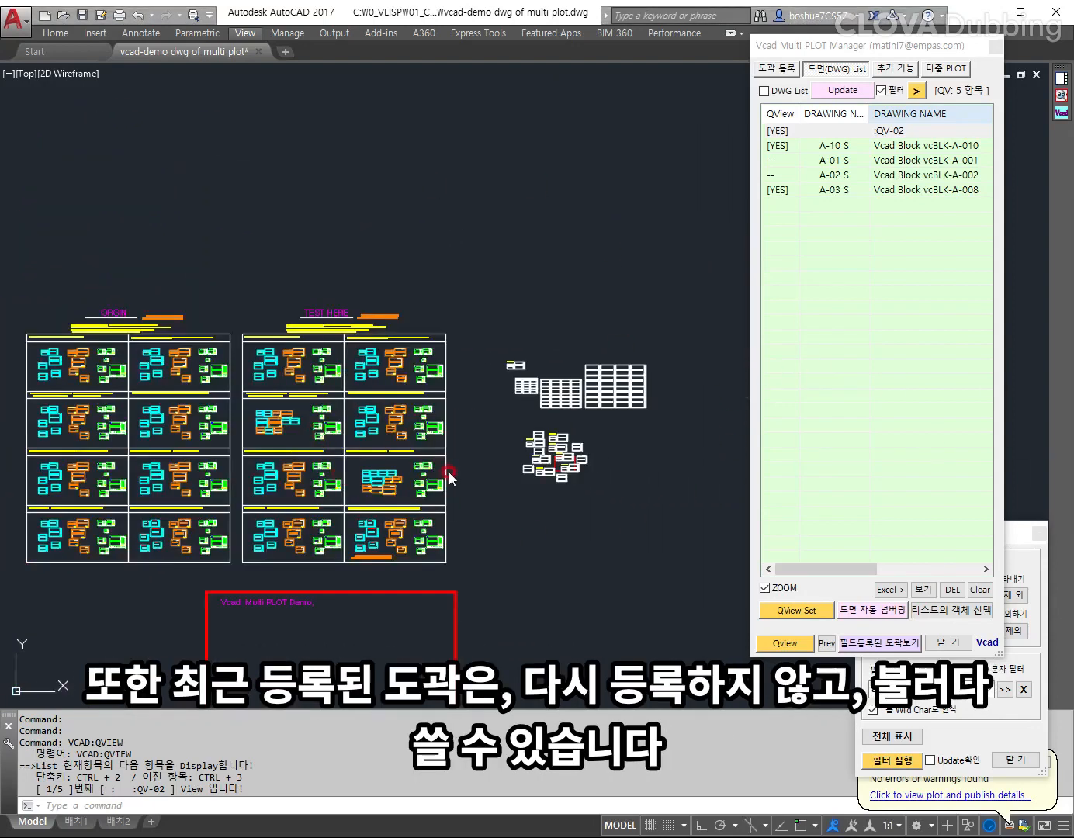
{"action": "scroll", "coordinate": [460, 482], "scroll_direction": "down", "scroll_amount": 2}
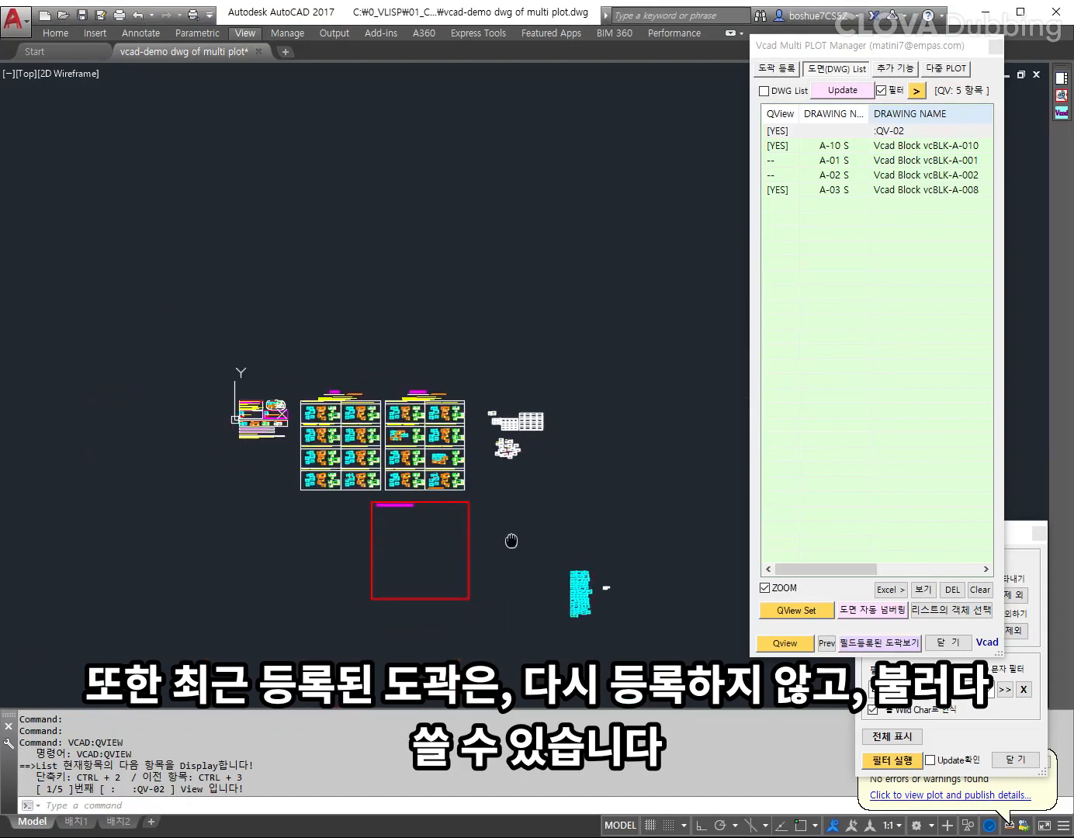
{"action": "scroll", "coordinate": [583, 570], "scroll_direction": "up", "scroll_amount": 2}
{"action": "type", "text": "m"}
{"action": "key", "text": "Return"}
{"action": "left_click", "coordinate": [570, 527]}
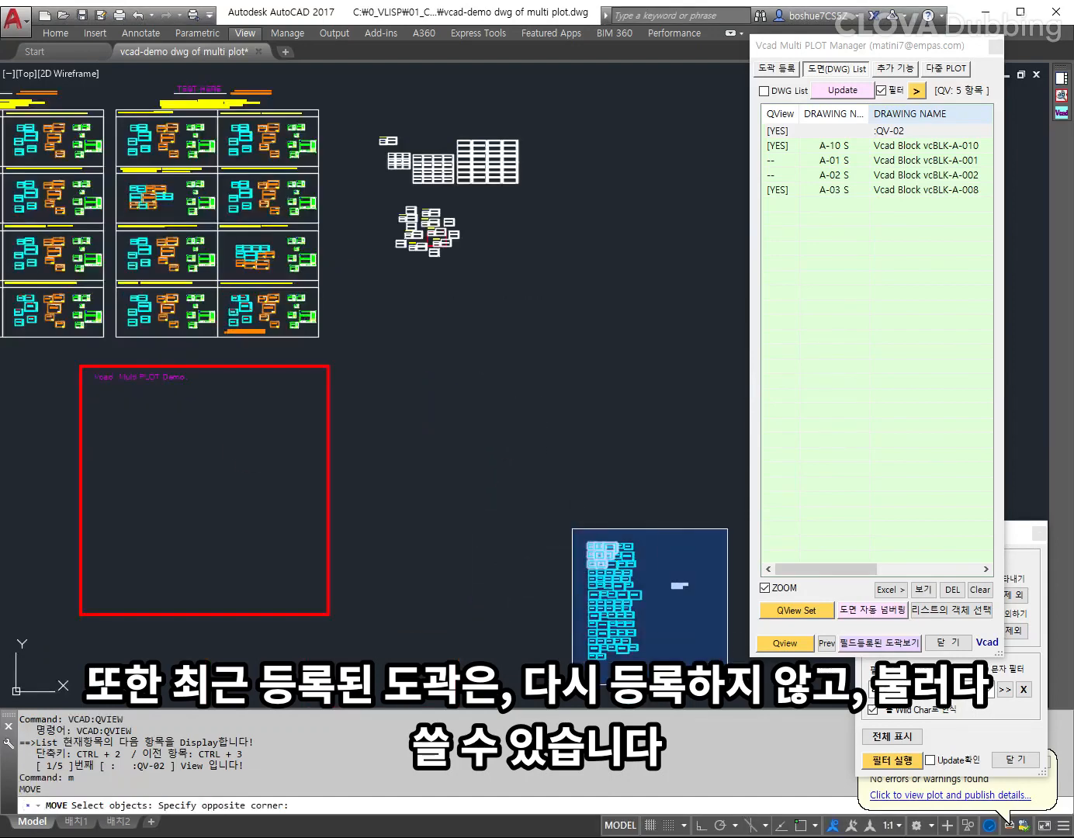
{"action": "left_click", "coordinate": [729, 680]}
{"action": "key", "text": "Return"}
{"action": "left_click", "coordinate": [697, 645]}
{"action": "left_click", "coordinate": [234, 501]}
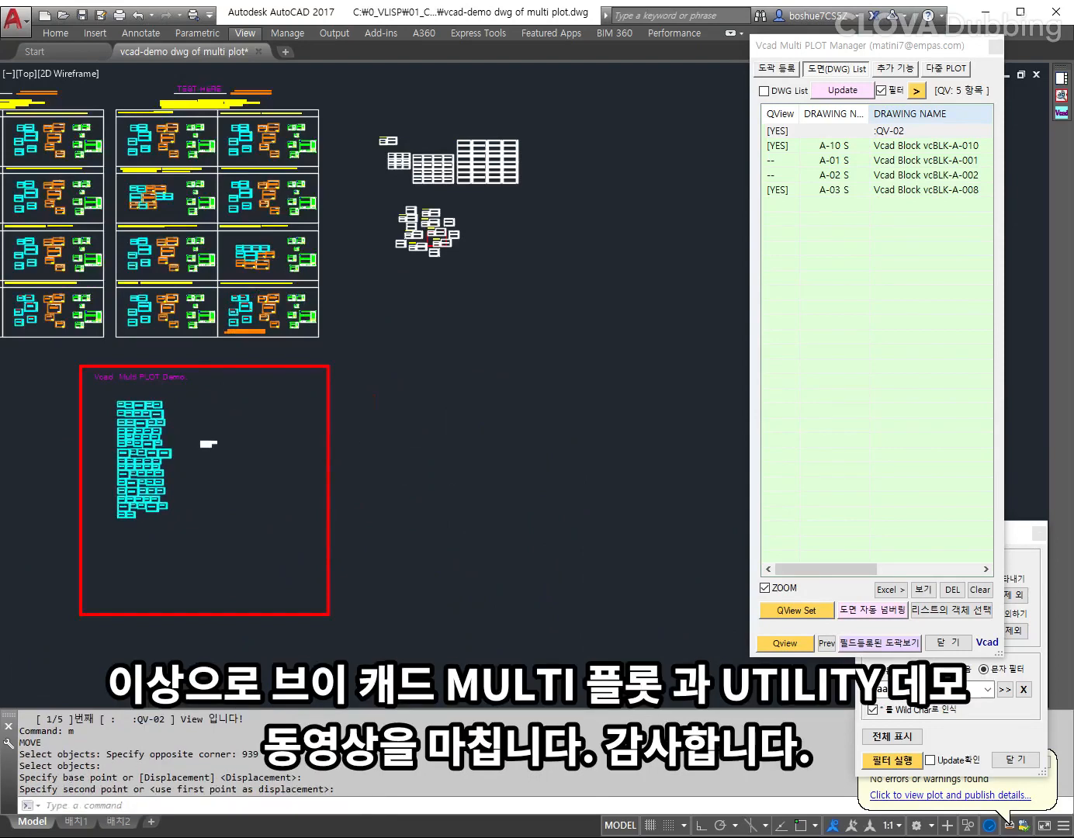
Step: Shrink the Vcad Multi PLOT Manager window around its short list and place it above the DWG List Filter window
{"action": "scroll", "coordinate": [668, 520], "scroll_direction": "down", "scroll_amount": 1}
{"action": "scroll", "coordinate": [506, 469], "scroll_direction": "up", "scroll_amount": 1}
{"action": "middle_click_drag", "start_coordinate": [517, 485], "coordinate": [488, 495]}
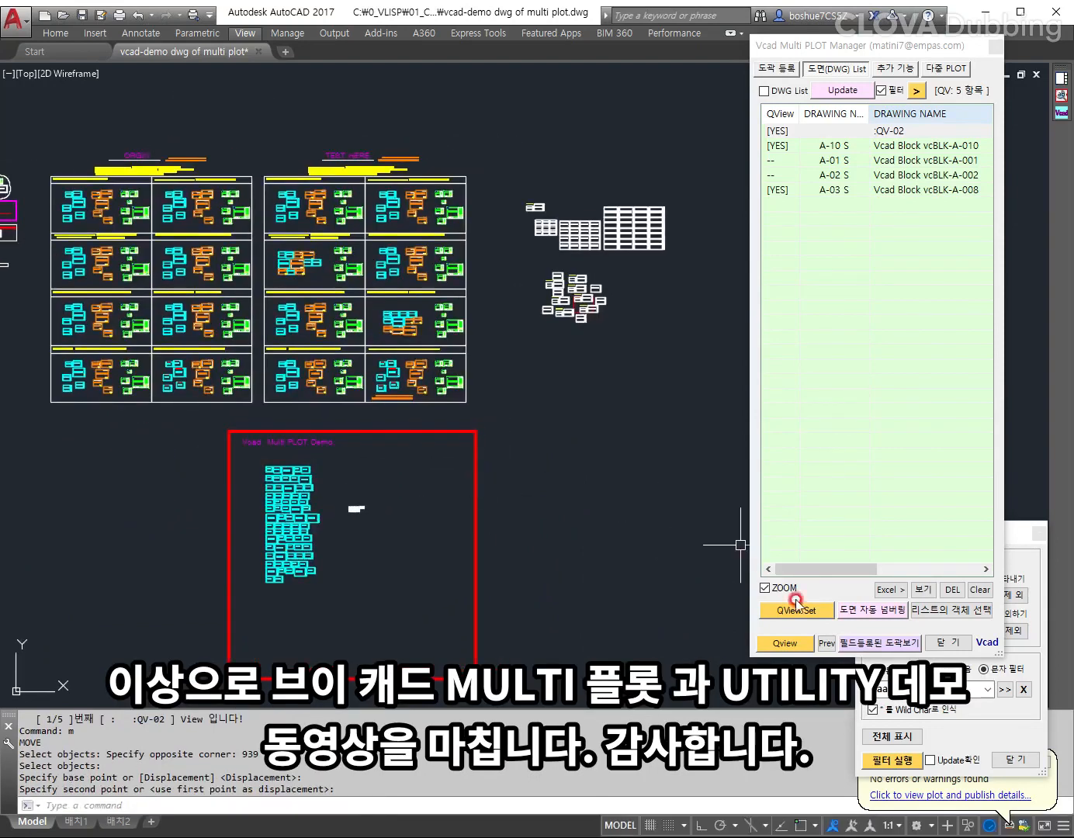
{"action": "left_click_drag", "start_coordinate": [995, 647], "coordinate": [980, 357]}
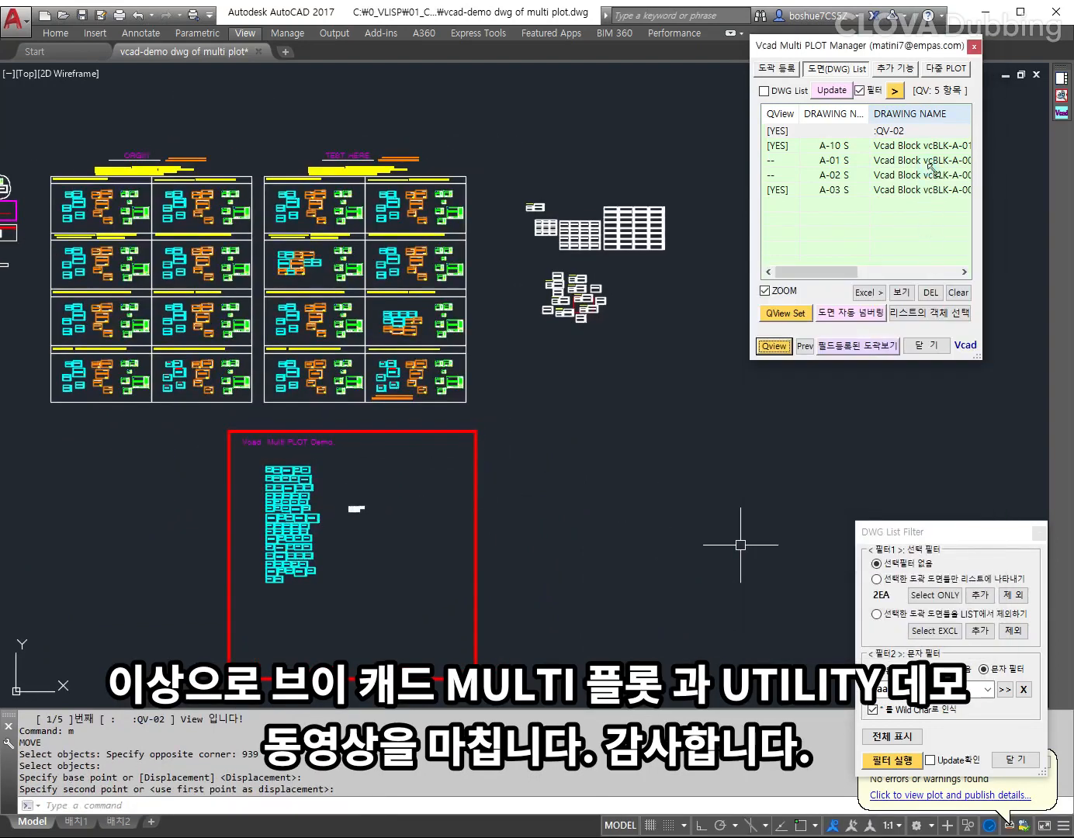
{"action": "left_click_drag", "start_coordinate": [852, 50], "coordinate": [902, 93]}
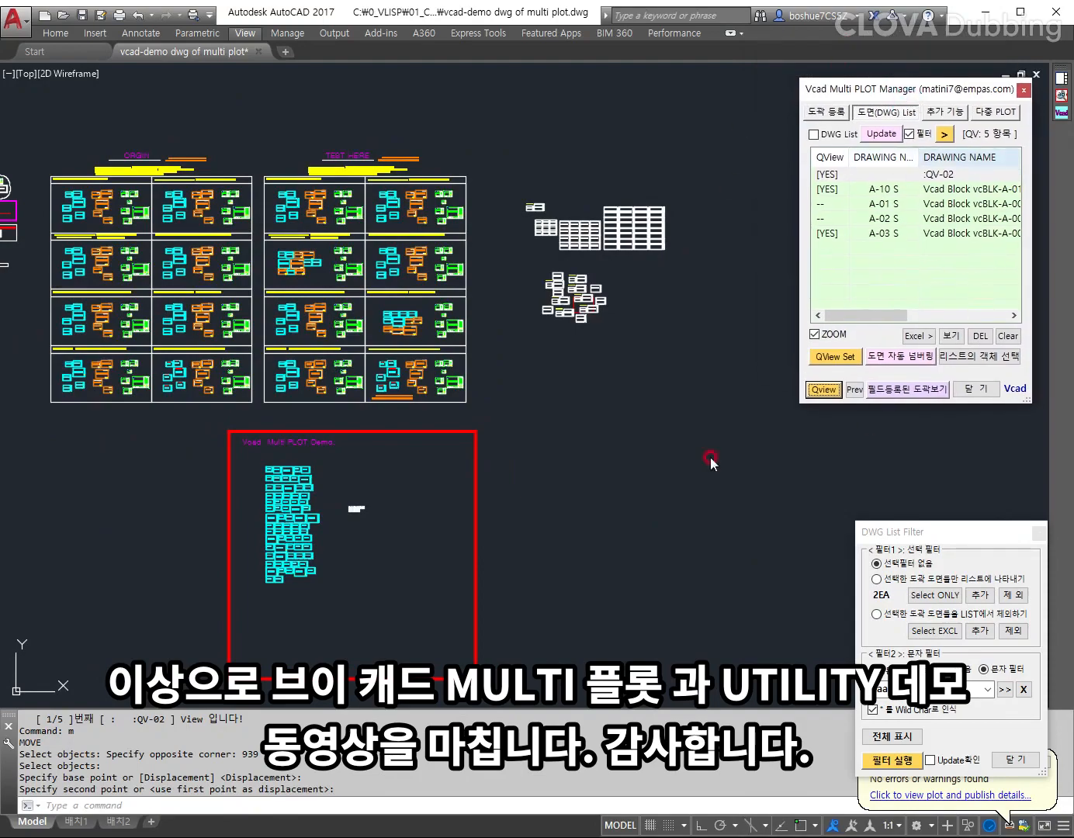